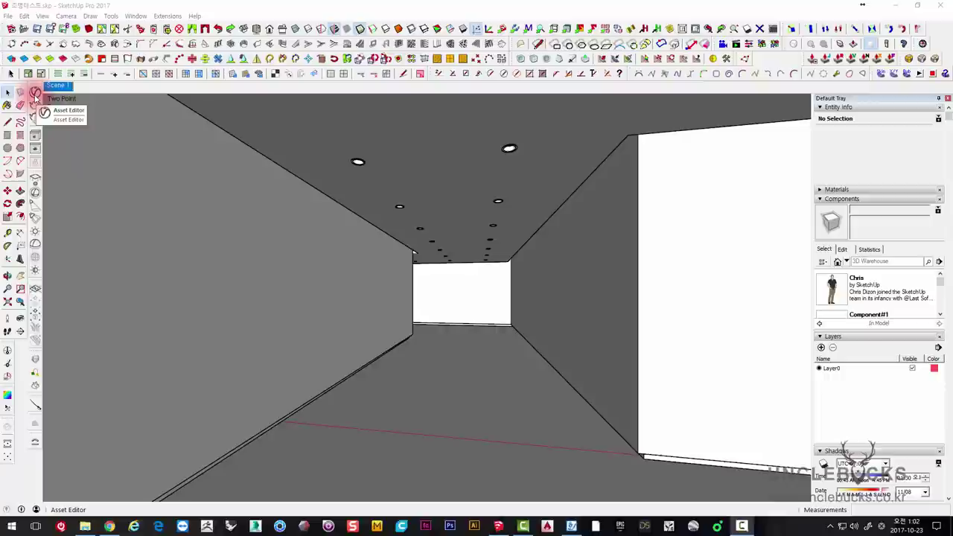
Step: Open the V-Ray Asset Editor and delete the V-Ray Mesh Light so only SunLight remains
{"action": "left_click", "coordinate": [35, 93]}
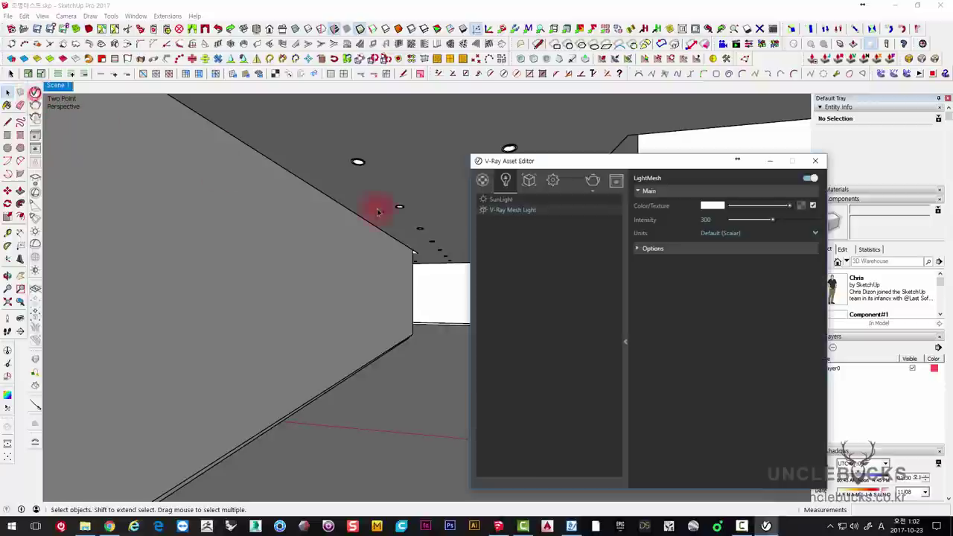
{"action": "left_click_drag", "start_coordinate": [551, 154], "coordinate": [301, 140]}
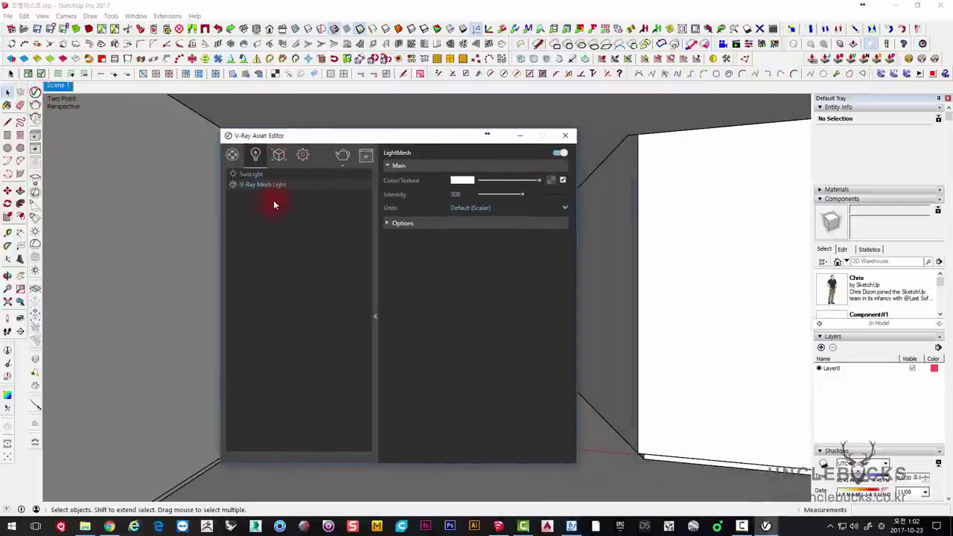
{"action": "left_click", "coordinate": [283, 220]}
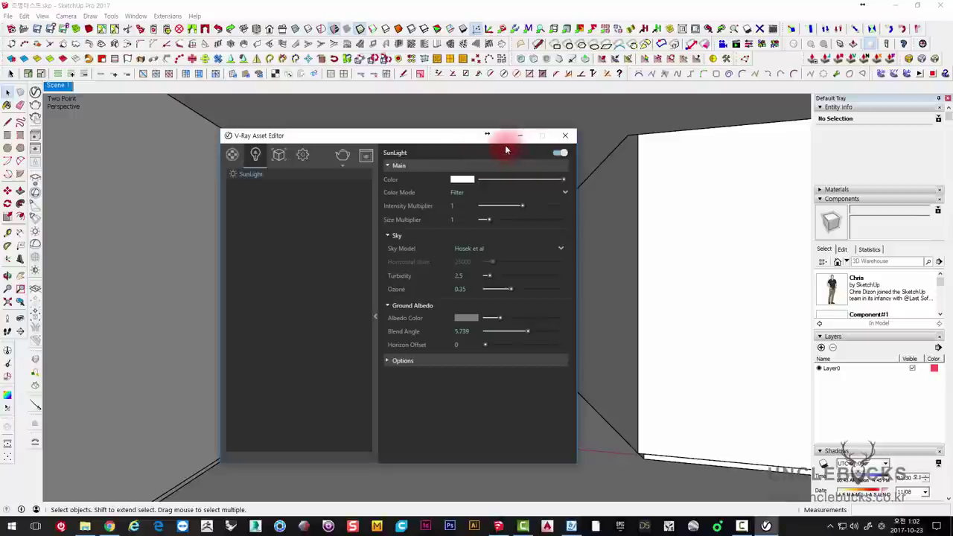
Step: Open the V-Ray render settings and keep Irradiance map as the primary GI engine
{"action": "left_click", "coordinate": [300, 157]}
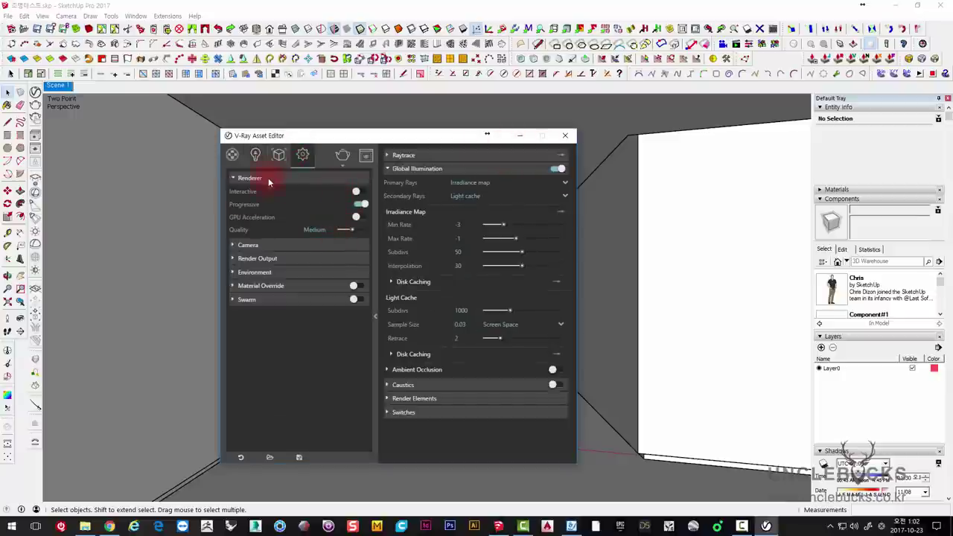
{"action": "left_click", "coordinate": [255, 154]}
{"action": "left_click", "coordinate": [304, 156]}
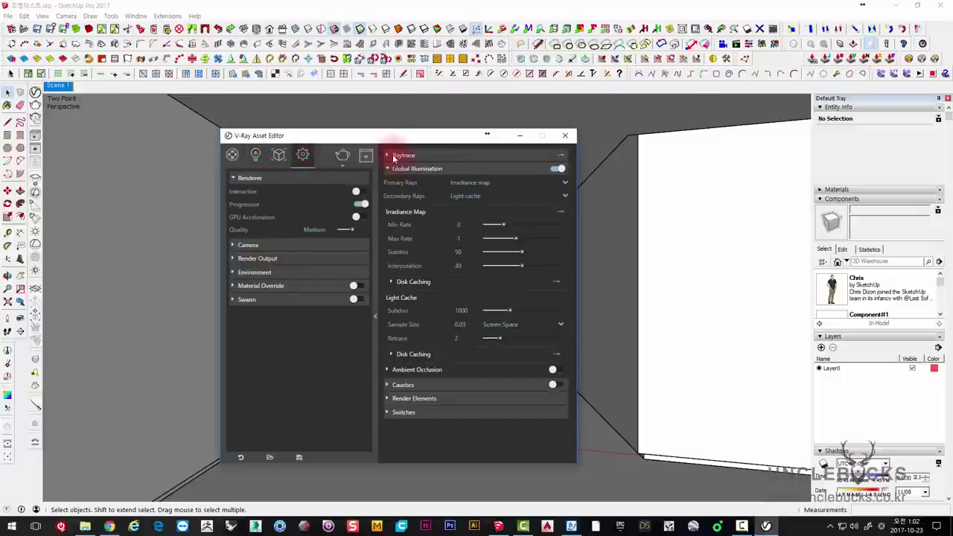
{"action": "left_click_drag", "start_coordinate": [391, 134], "coordinate": [341, 116]}
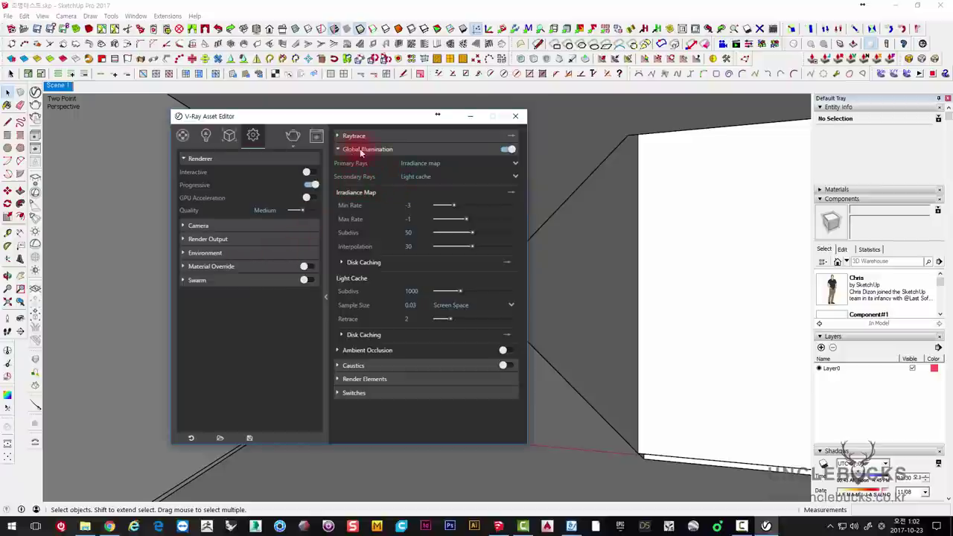
{"action": "left_click", "coordinate": [421, 165]}
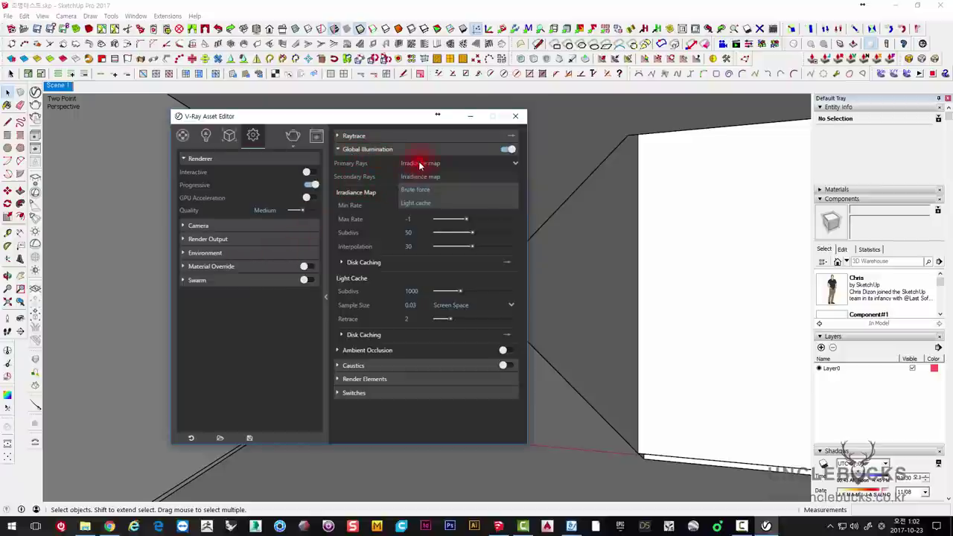
{"action": "left_click", "coordinate": [419, 164]}
{"action": "left_click", "coordinate": [415, 165]}
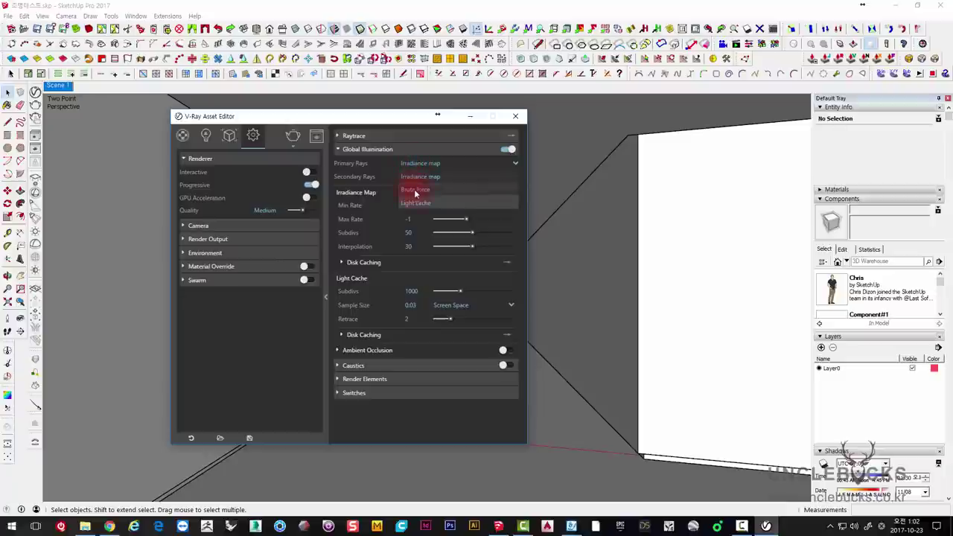
{"action": "left_click", "coordinate": [388, 152]}
{"action": "left_click", "coordinate": [387, 151]}
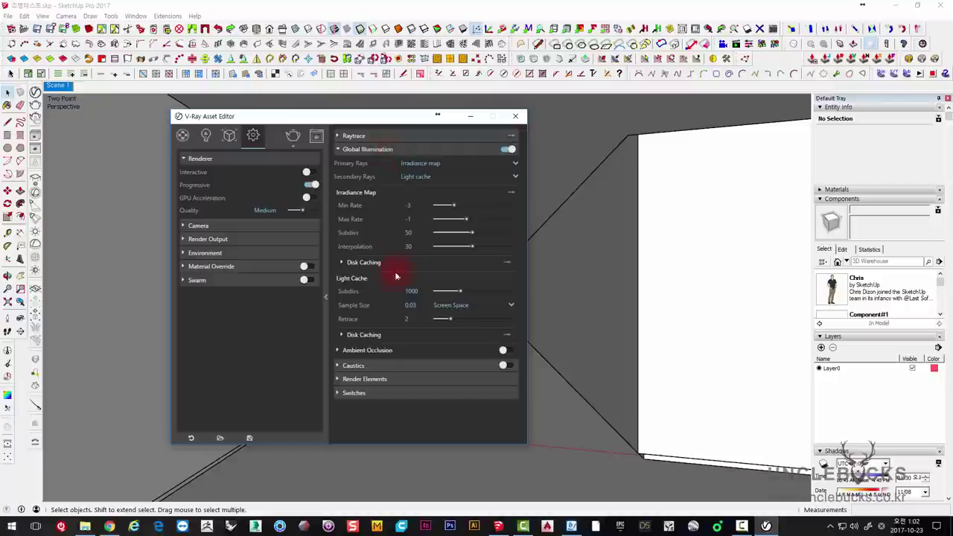
Step: Turn on Ambient Occlusion with a radius of 20
{"action": "left_click", "coordinate": [407, 350]}
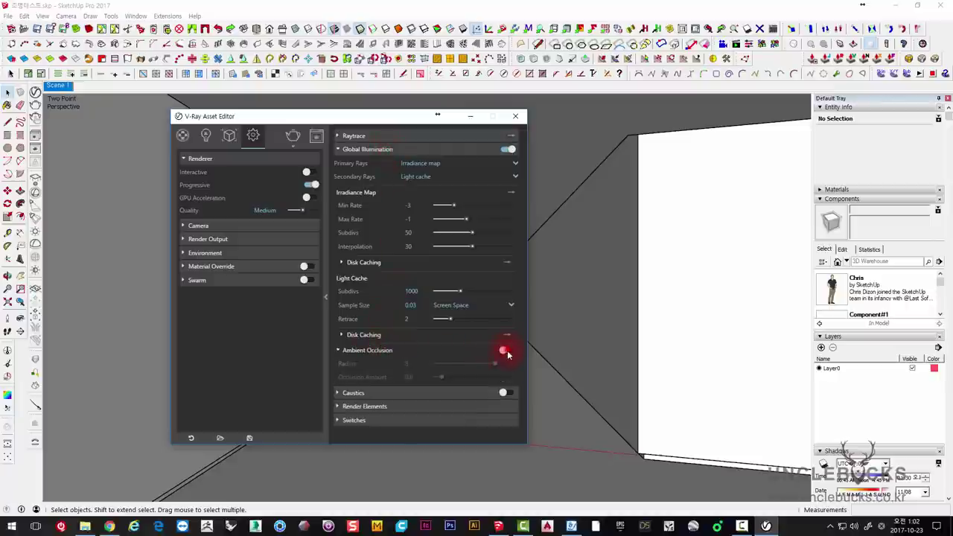
{"action": "left_click", "coordinate": [505, 351]}
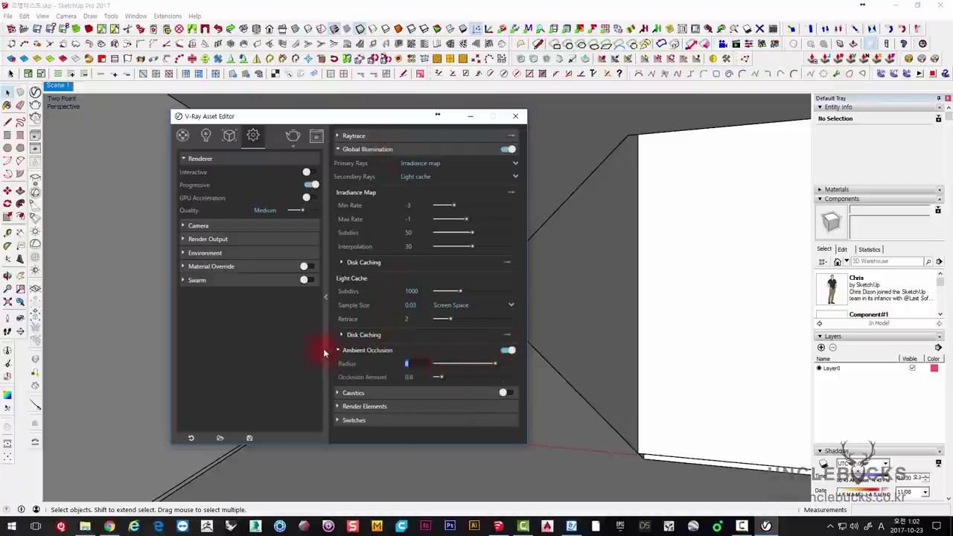
{"action": "type", "text": "20"}
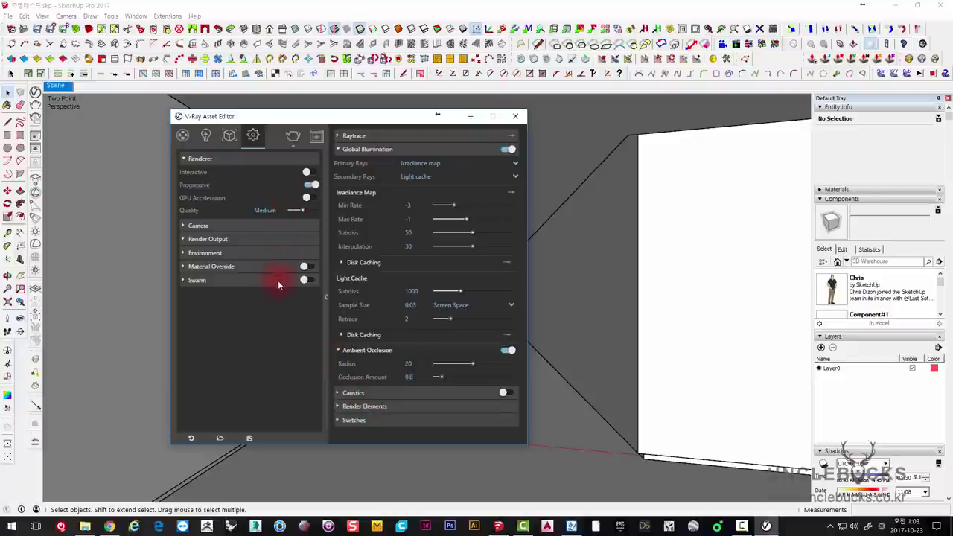
Step: Set the render output width to 1000 with aspect ratio Match Viewport, giving 1060 × 563
{"action": "left_click", "coordinate": [200, 240]}
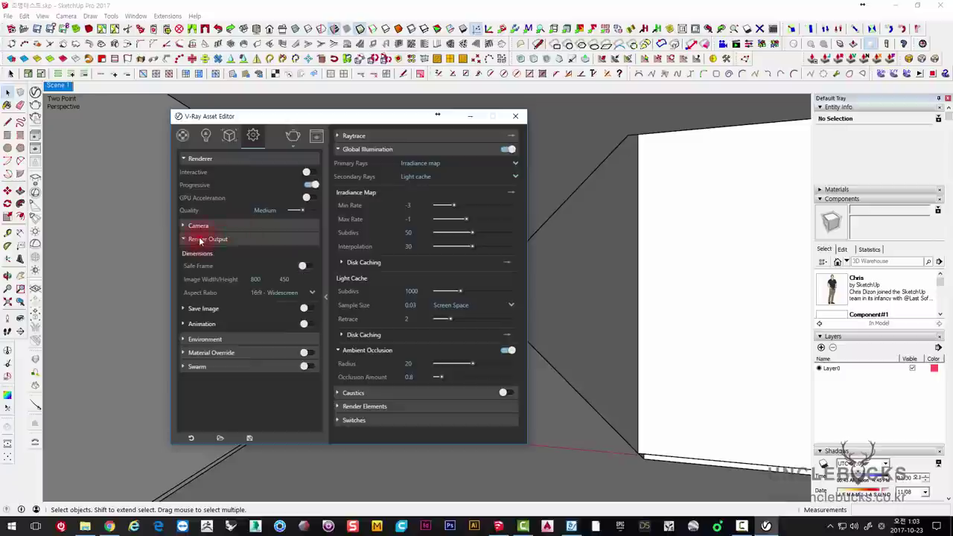
{"action": "type", "text": "1000"}
{"action": "left_click", "coordinate": [277, 295]}
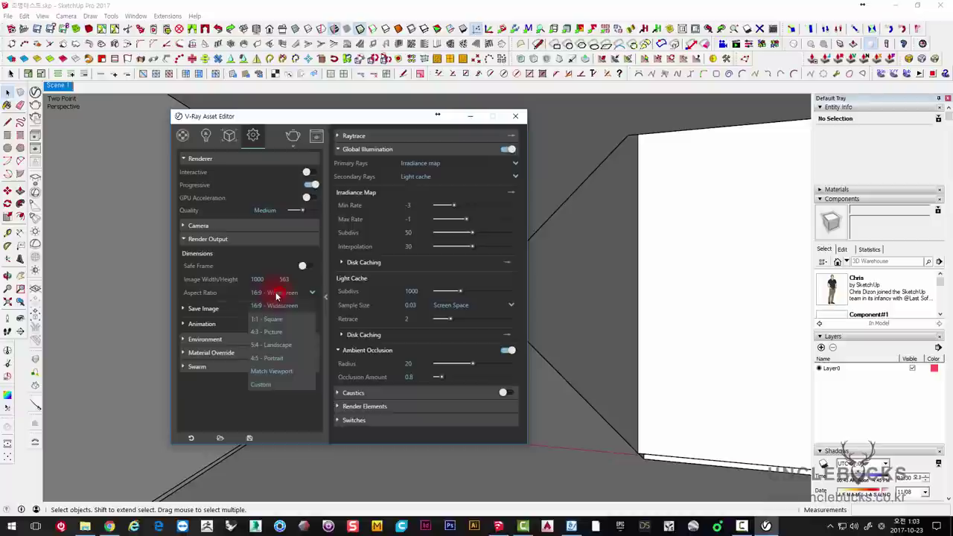
{"action": "left_click", "coordinate": [269, 373]}
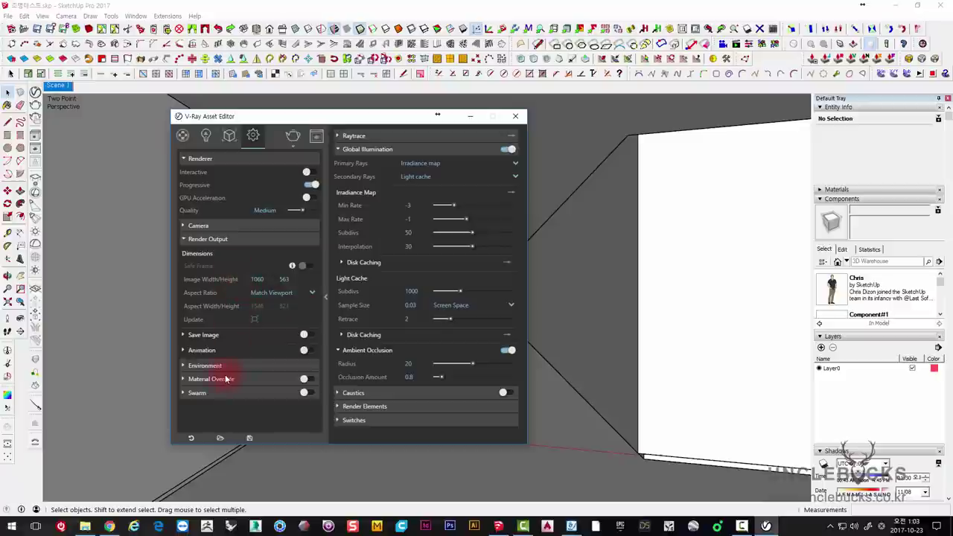
{"action": "left_click_drag", "start_coordinate": [197, 117], "coordinate": [141, 117]}
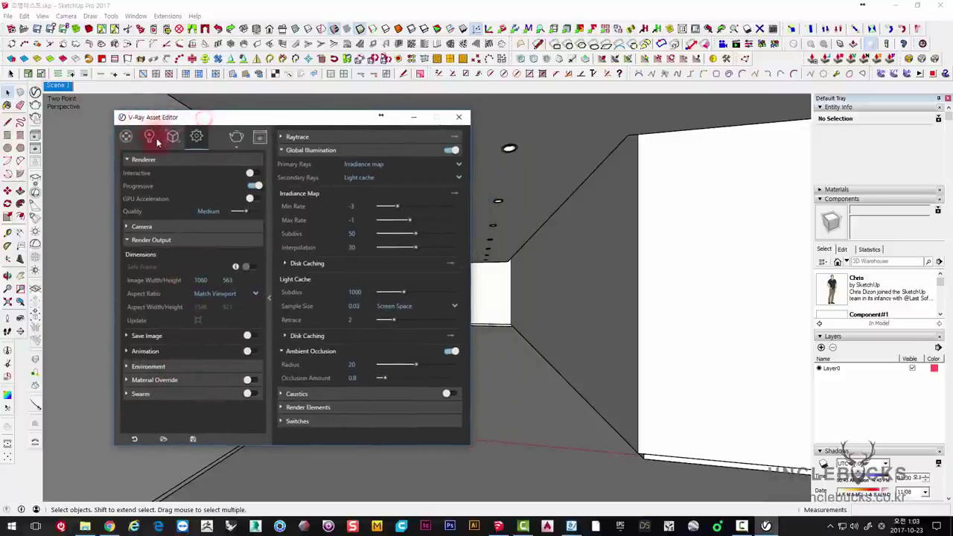
Step: Toggle SunLight in the Lights list, then show the materials list with Emissive at intensity 10
{"action": "left_click", "coordinate": [150, 138]}
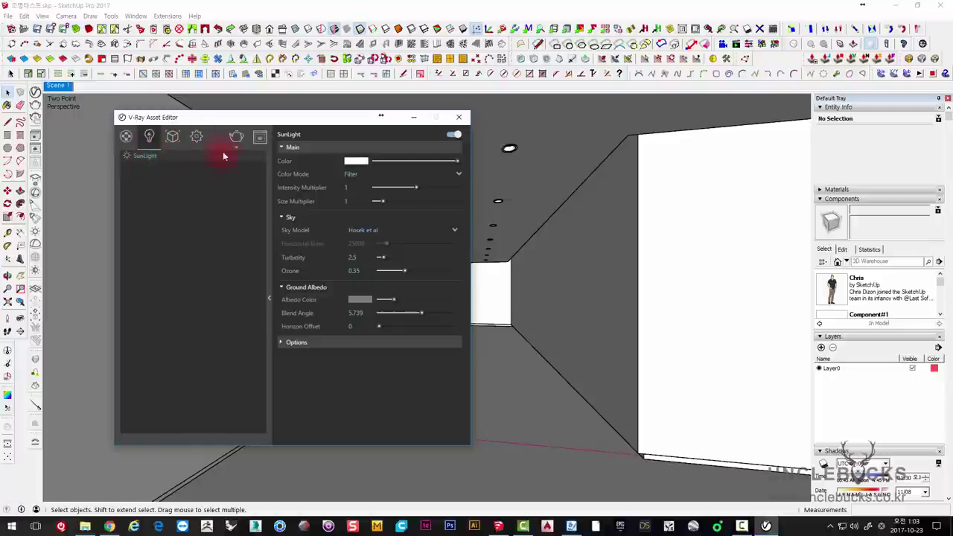
{"action": "left_click", "coordinate": [454, 137]}
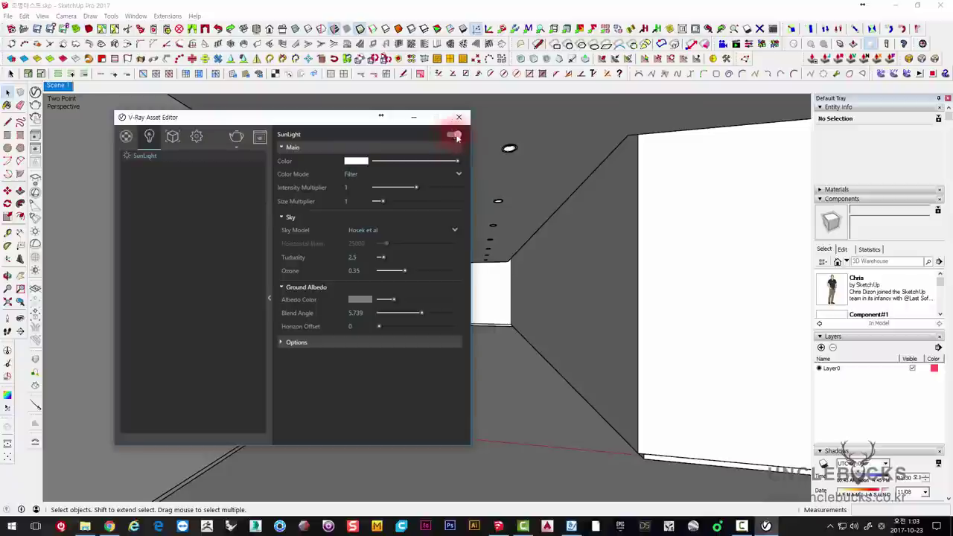
{"action": "left_click_drag", "start_coordinate": [318, 118], "coordinate": [354, 108]}
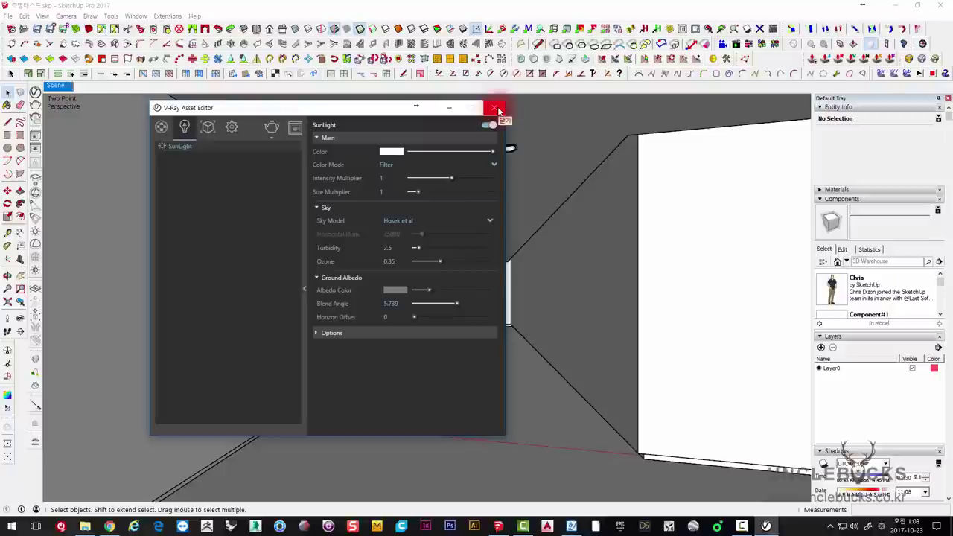
{"action": "left_click", "coordinate": [391, 152]}
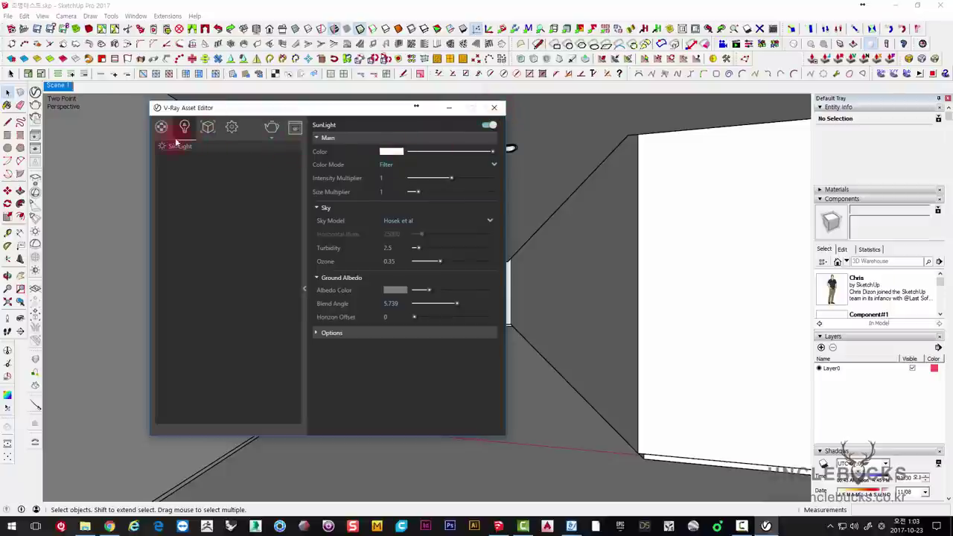
{"action": "left_click", "coordinate": [209, 127]}
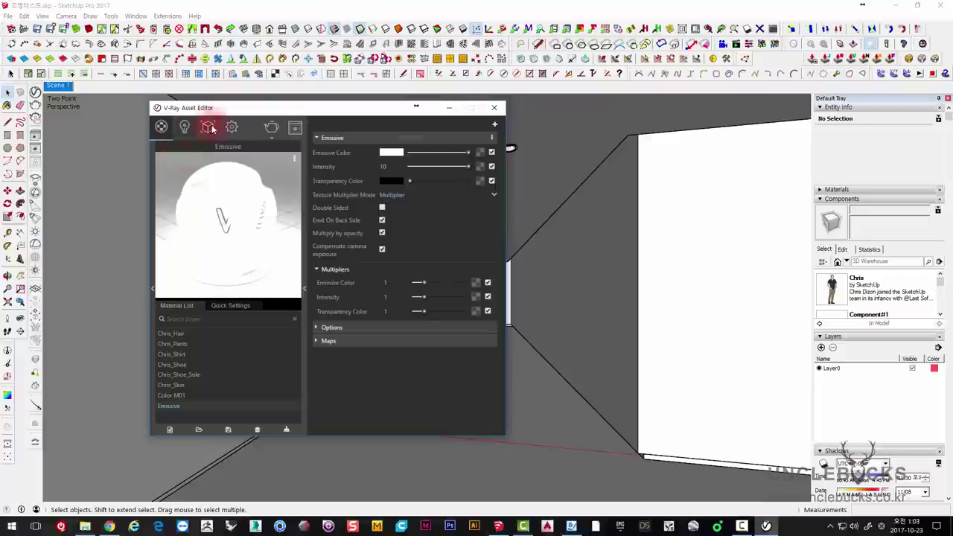
Step: Test-render the corridor, turn off Exposure correction in the frame buffer, then close it
{"action": "left_click", "coordinate": [271, 127]}
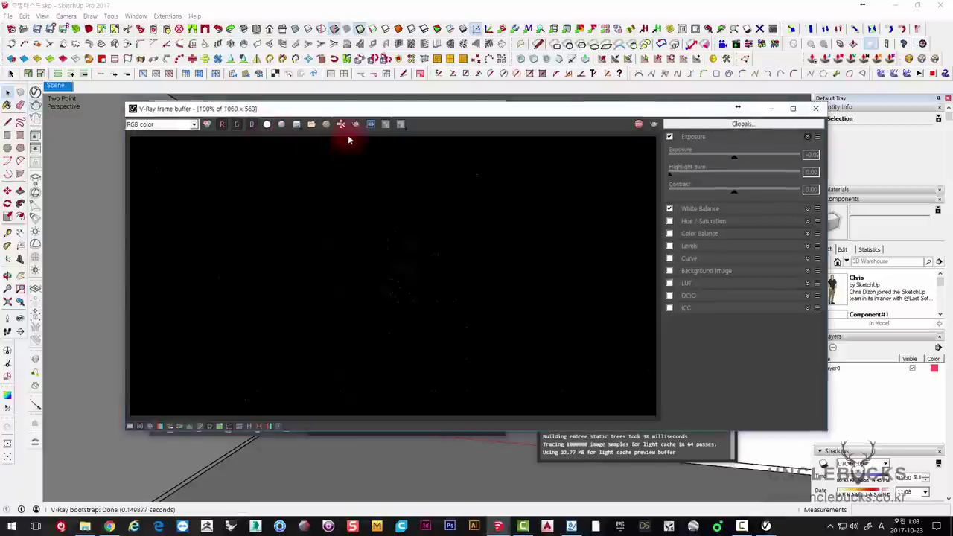
{"action": "mouse_move", "coordinate": [372, 109]}
{"action": "left_mouse_down"}
{"action": "mouse_move", "coordinate": [283, 105]}
{"action": "mouse_move", "coordinate": [372, 94]}
{"action": "left_mouse_up"}
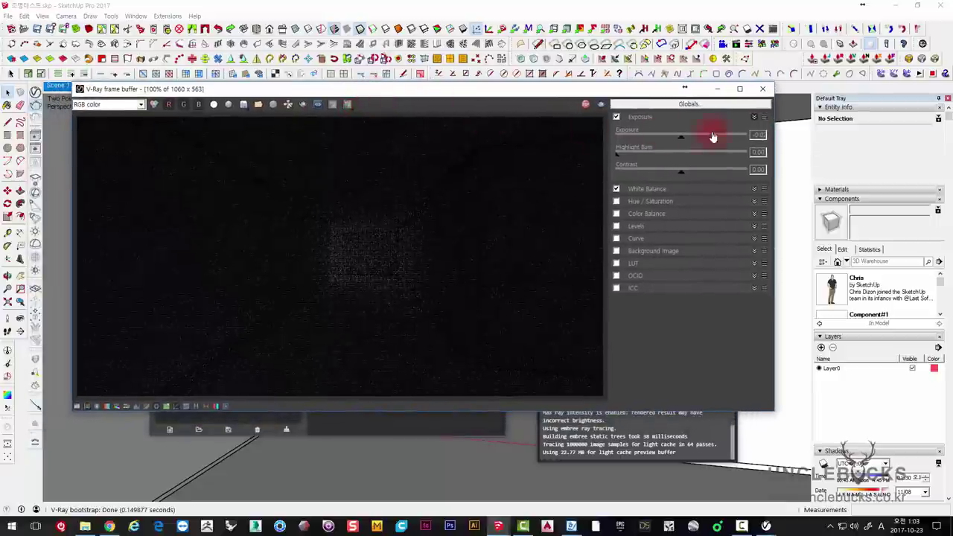
{"action": "left_click", "coordinate": [617, 117]}
{"action": "left_click", "coordinate": [625, 163]}
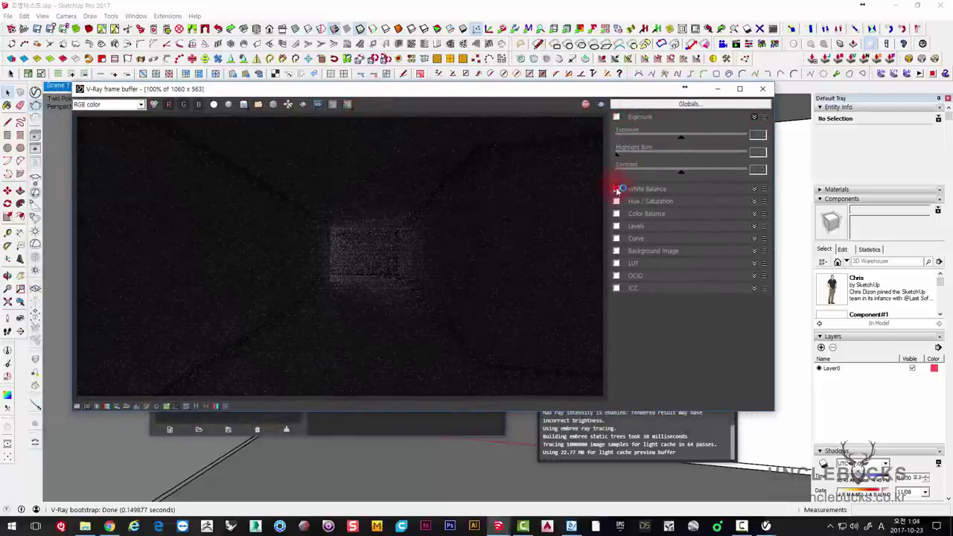
{"action": "left_click", "coordinate": [78, 406]}
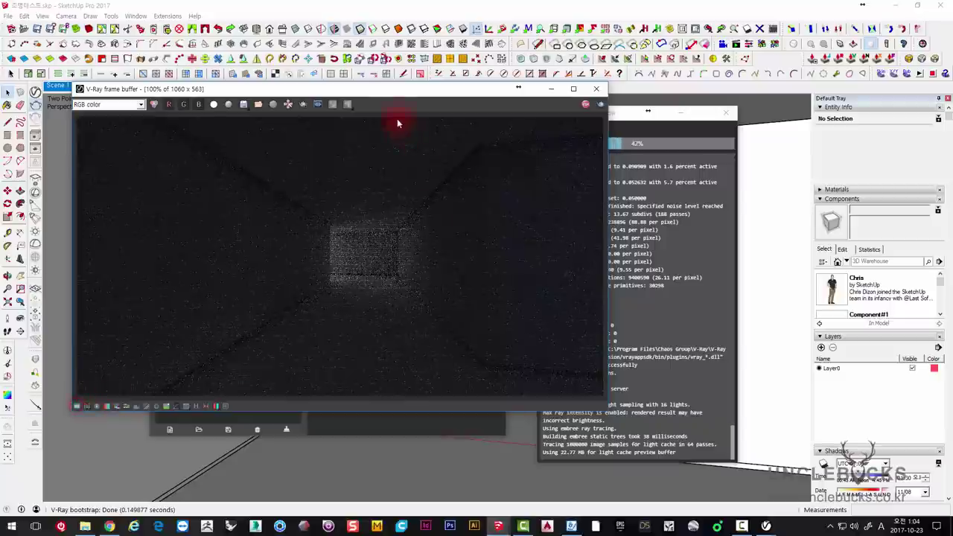
{"action": "left_click_drag", "start_coordinate": [394, 88], "coordinate": [414, 69]}
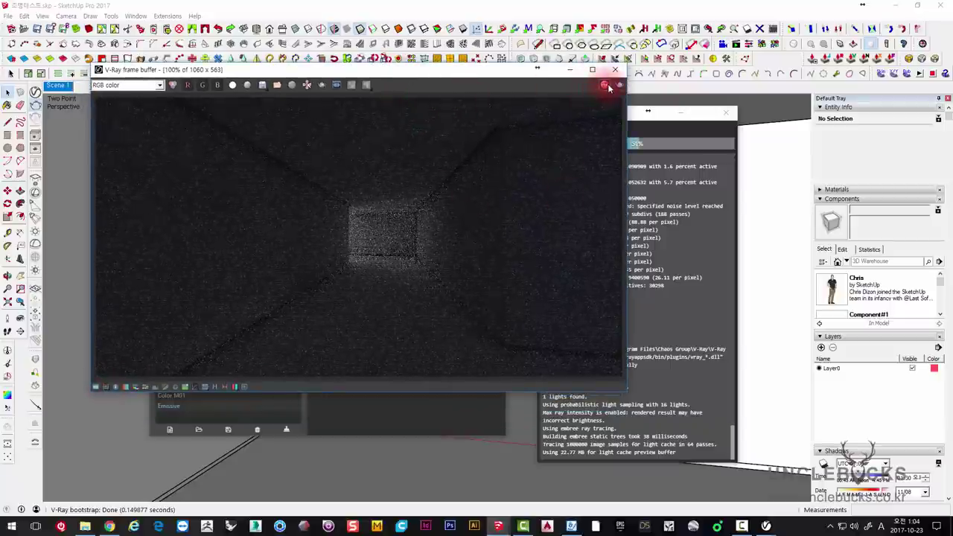
{"action": "left_click", "coordinate": [615, 69]}
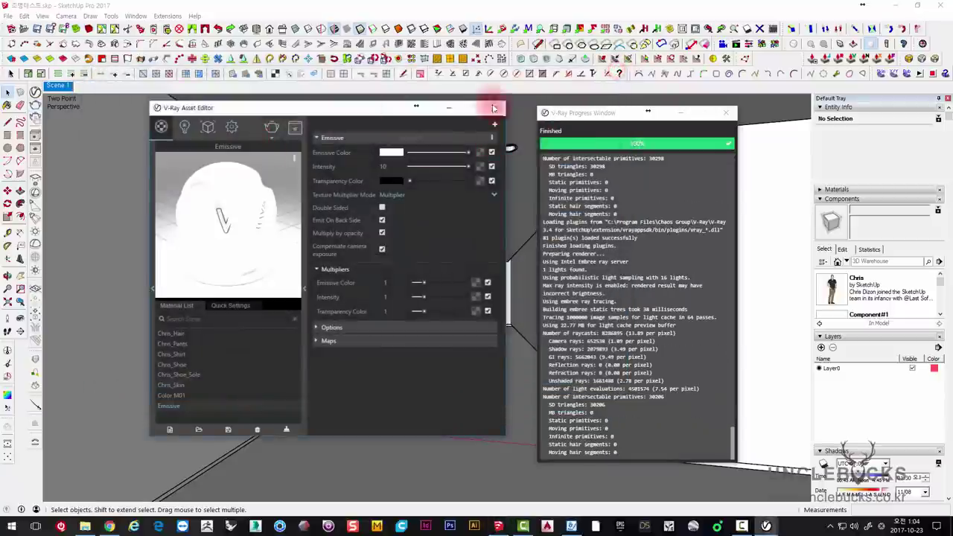
Step: Delete the Emissive material from the V-Ray materials list
{"action": "right_click", "coordinate": [178, 408]}
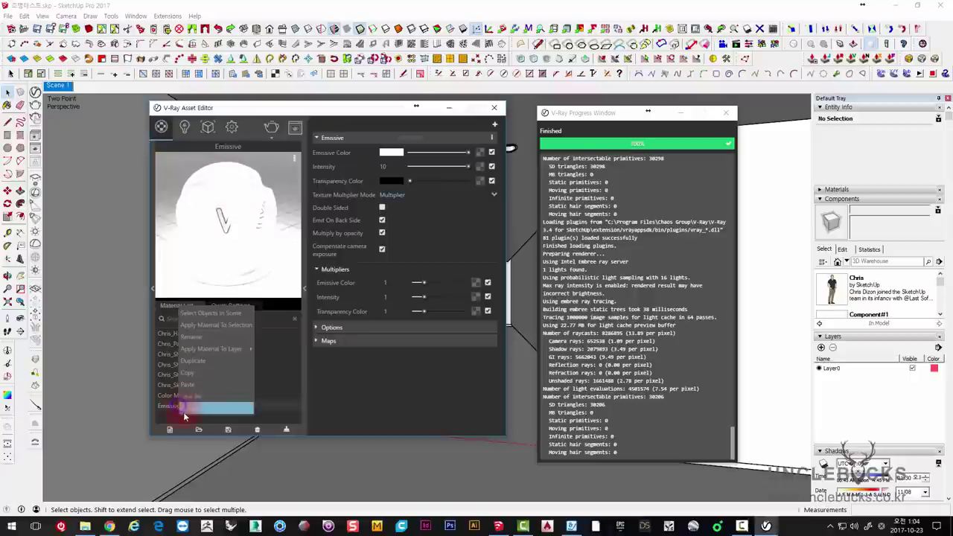
{"action": "left_click", "coordinate": [187, 408]}
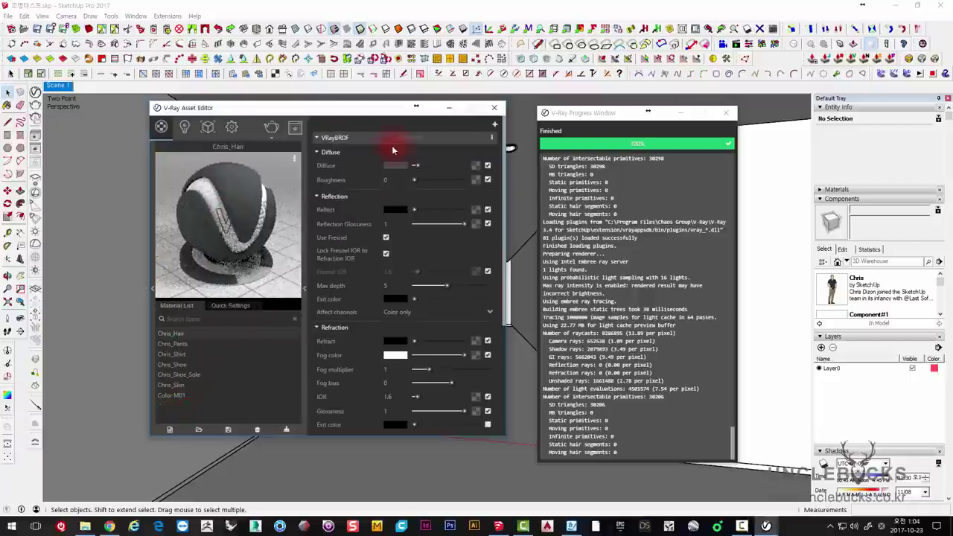
{"action": "left_click_drag", "start_coordinate": [374, 109], "coordinate": [352, 105]}
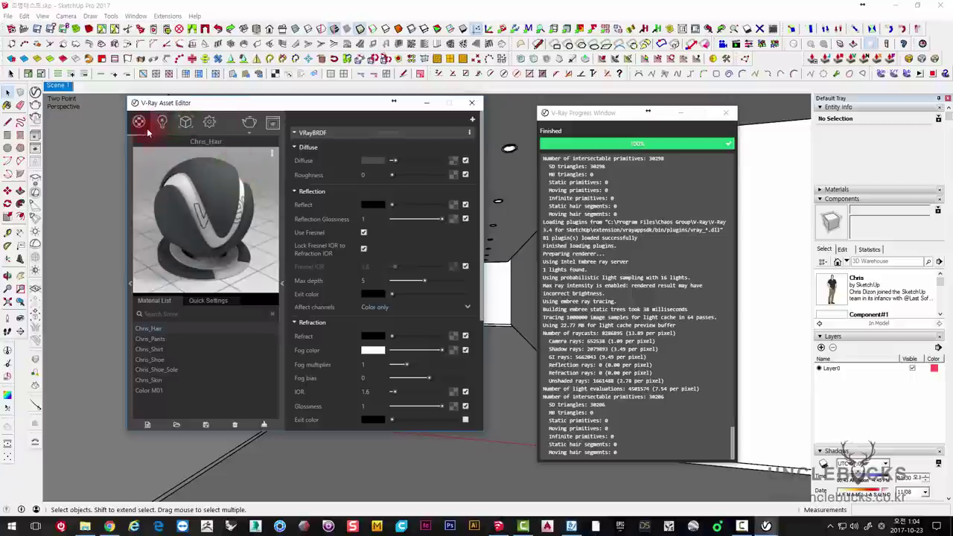
Step: Review the Settings, Materials, Lights and Geometry tabs and the frame buffer, then close the Asset Editor
{"action": "left_click", "coordinate": [210, 124]}
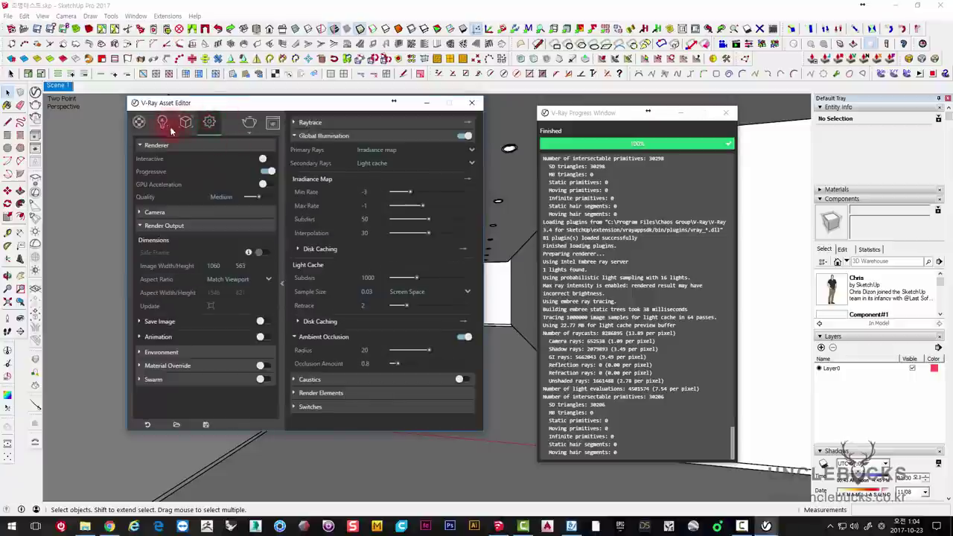
{"action": "left_click", "coordinate": [139, 122]}
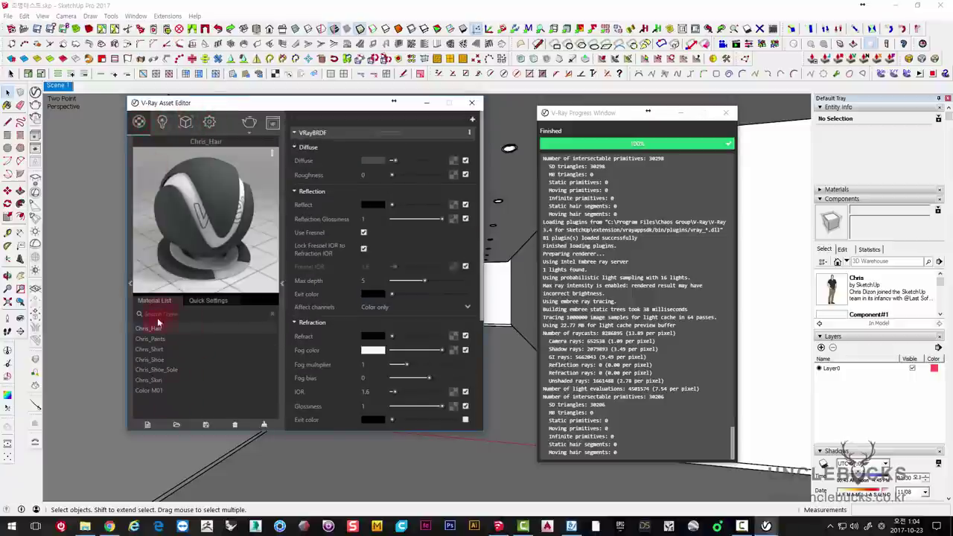
{"action": "left_click", "coordinate": [163, 122]}
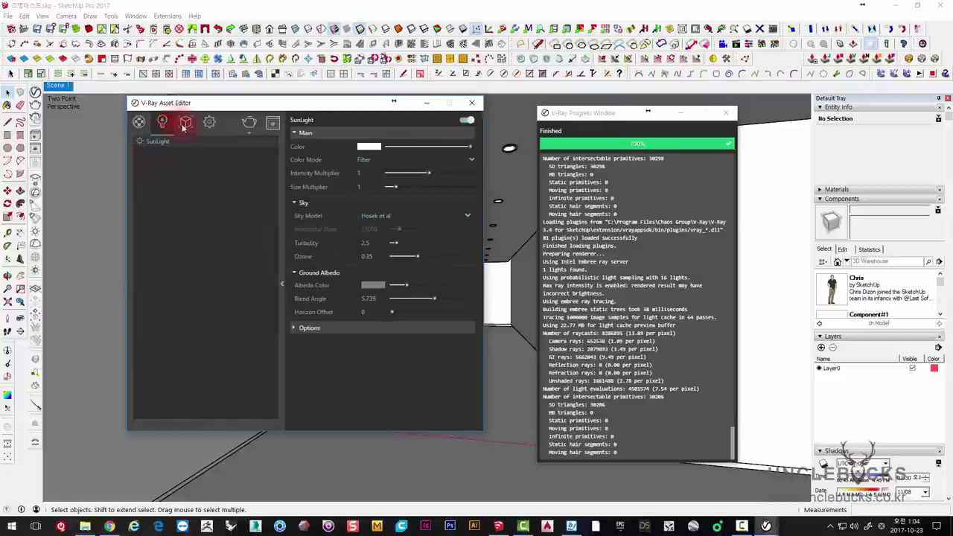
{"action": "left_click", "coordinate": [185, 125]}
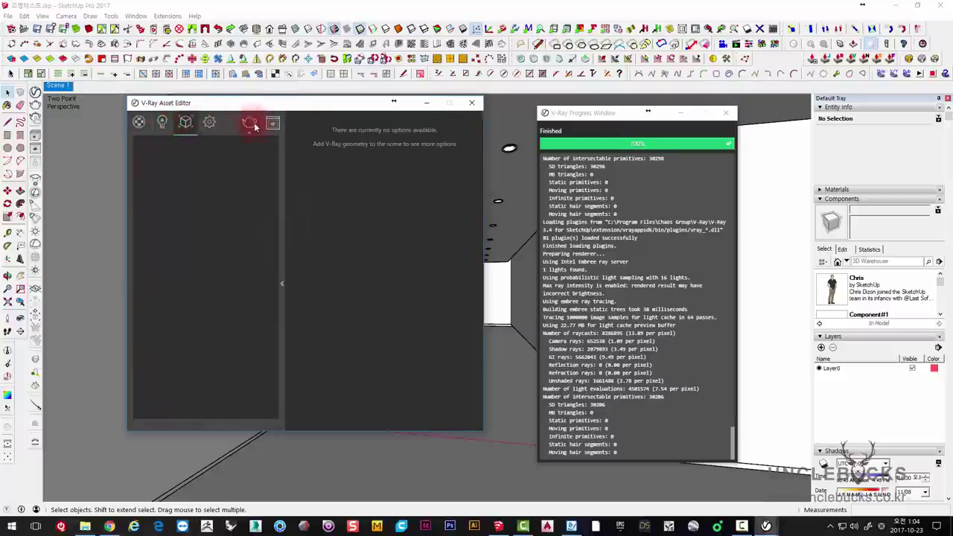
{"action": "left_click_drag", "start_coordinate": [281, 105], "coordinate": [269, 116]}
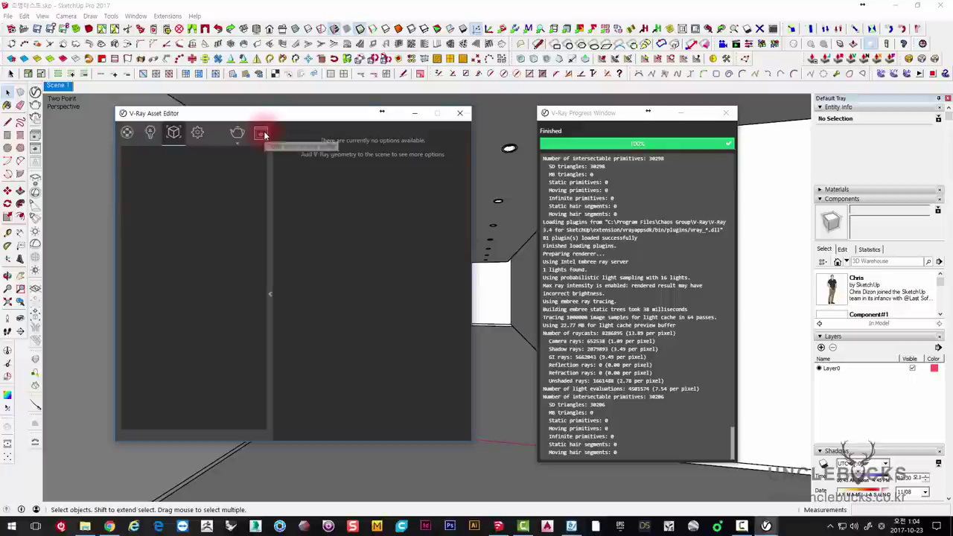
{"action": "left_click", "coordinate": [260, 135]}
{"action": "left_click", "coordinate": [617, 70]}
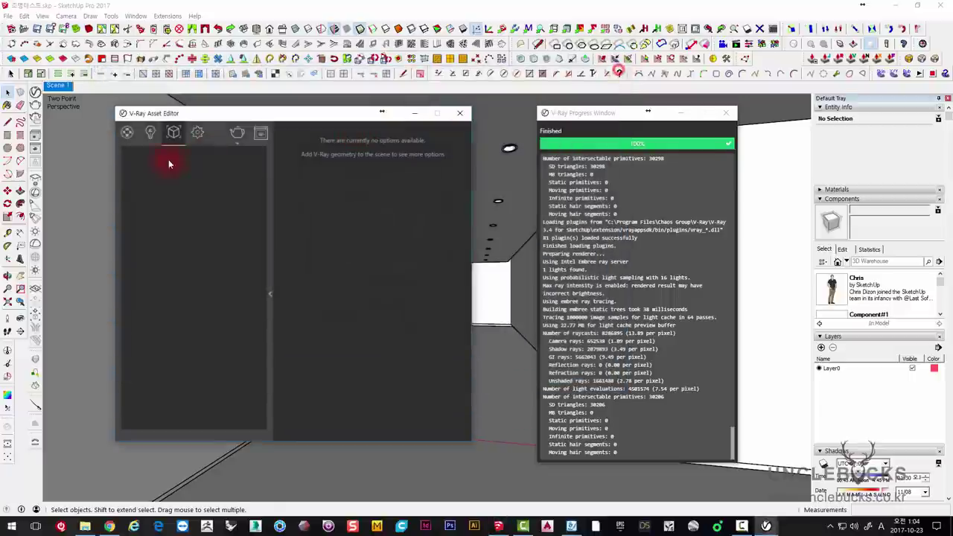
{"action": "left_click", "coordinate": [197, 132]}
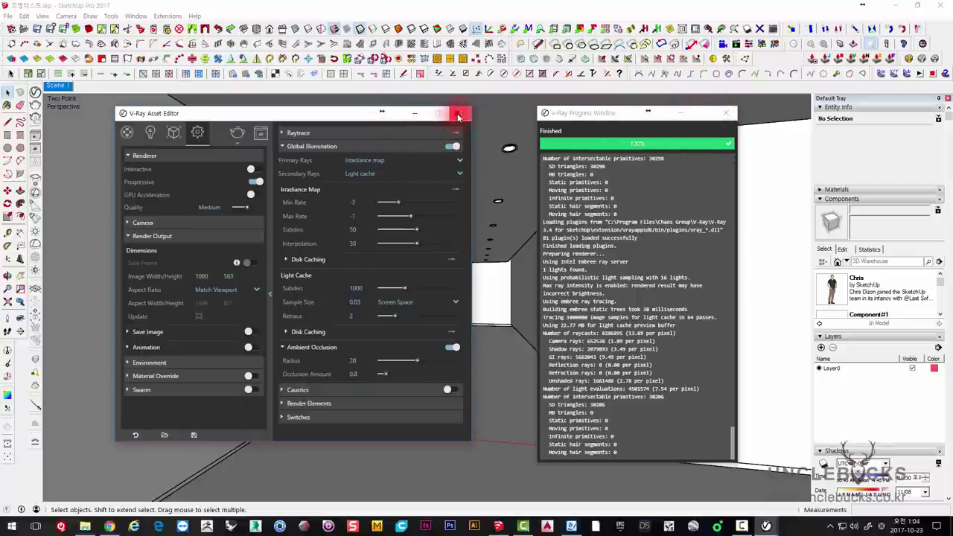
{"action": "left_click", "coordinate": [458, 114]}
Step: Float the V-Ray Lights toolbar, draw a trial plane light on the floor, then delete it
{"action": "left_click", "coordinate": [725, 114]}
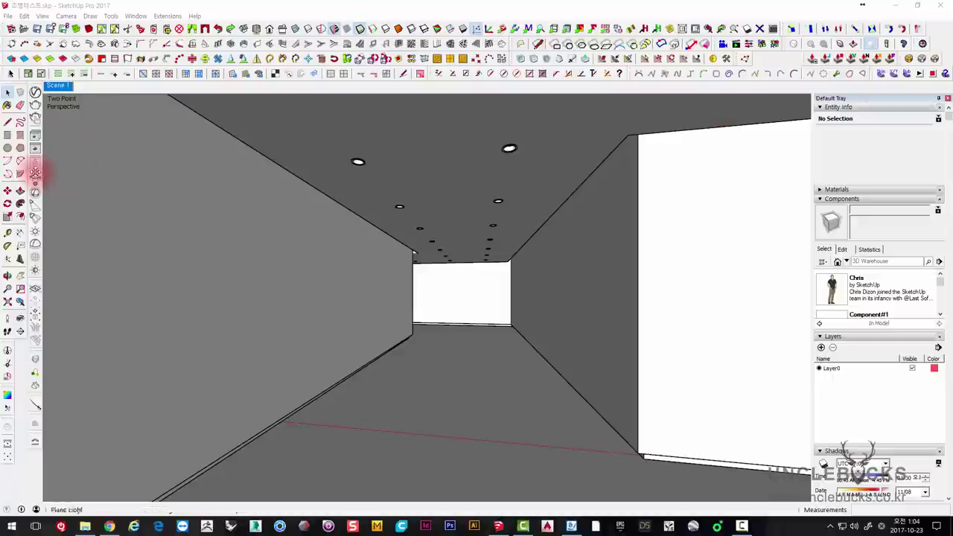
{"action": "left_click_drag", "start_coordinate": [35, 173], "coordinate": [223, 160]}
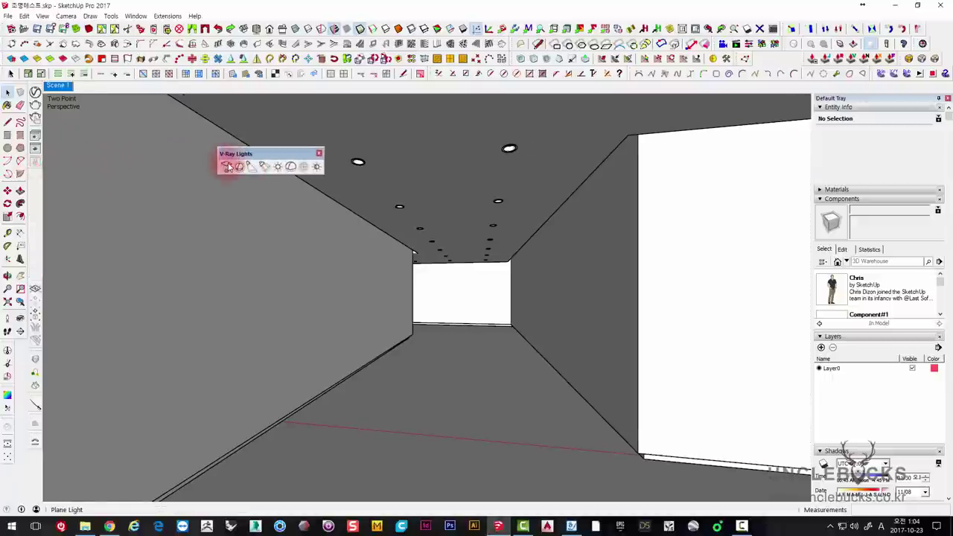
{"action": "left_click", "coordinate": [227, 166]}
{"action": "left_click", "coordinate": [384, 394]}
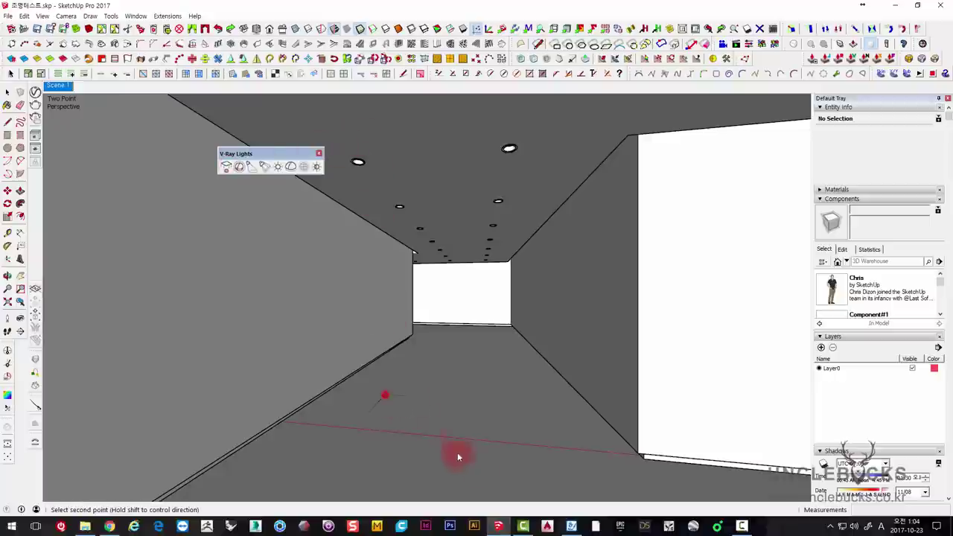
{"action": "left_click", "coordinate": [545, 485]}
{"action": "key", "text": "space"}
{"action": "left_click", "coordinate": [498, 422]}
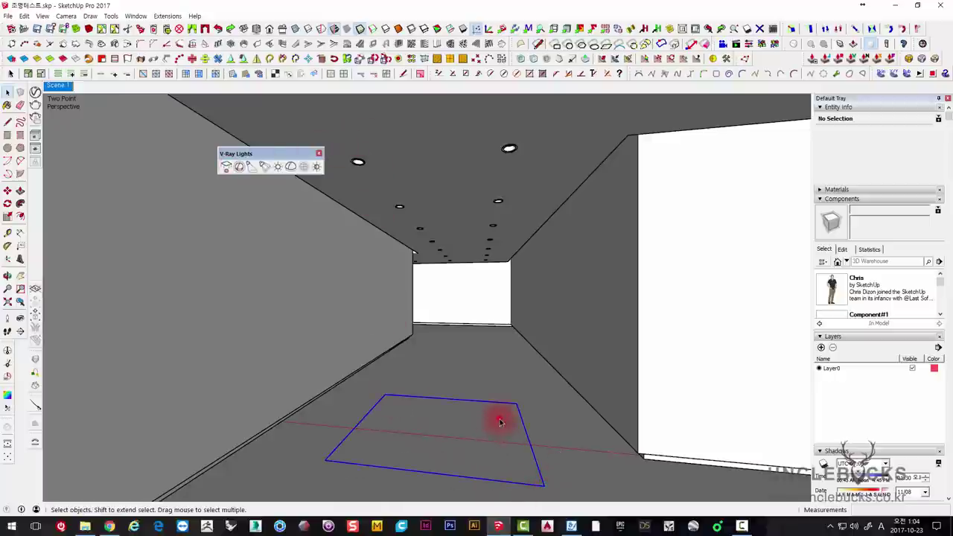
{"action": "key", "text": "Delete"}
{"action": "mouse_move", "coordinate": [349, 303]}
{"action": "middle_mouse_down"}
{"action": "mouse_move", "coordinate": [402, 299]}
{"action": "mouse_move", "coordinate": [436, 283]}
{"action": "mouse_move", "coordinate": [323, 364]}
{"action": "mouse_move", "coordinate": [260, 298]}
{"action": "mouse_move", "coordinate": [473, 280]}
{"action": "mouse_move", "coordinate": [361, 270]}
{"action": "mouse_move", "coordinate": [312, 245]}
{"action": "middle_mouse_up"}
Step: Draw a V-Ray plane light across the box front from its top-left corner and select it
{"action": "left_click", "coordinate": [225, 165]}
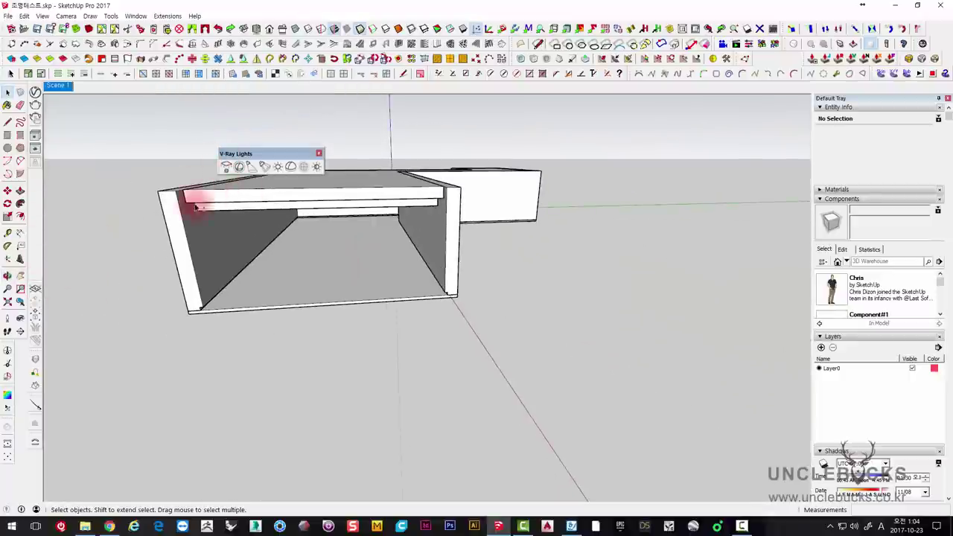
{"action": "left_click", "coordinate": [225, 165]}
{"action": "left_click", "coordinate": [156, 194]}
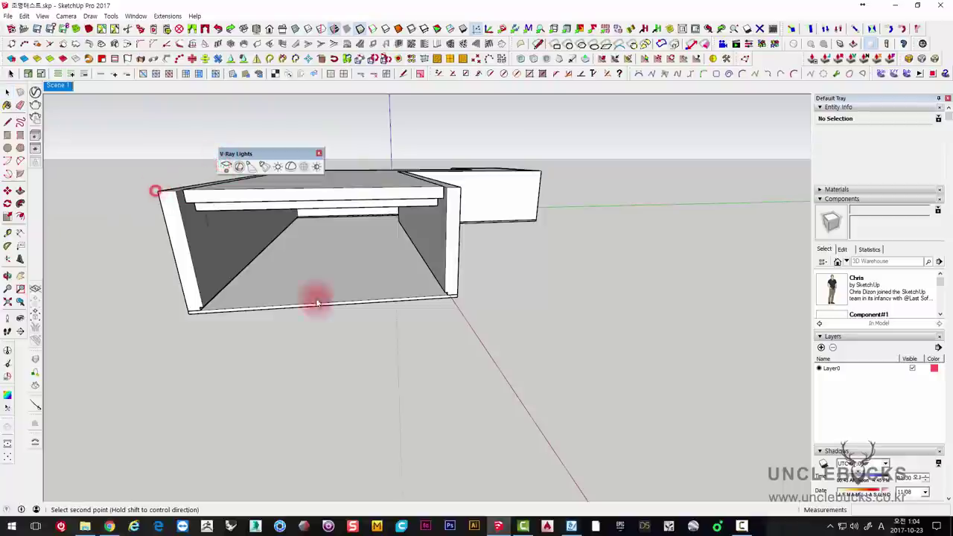
{"action": "left_click", "coordinate": [455, 297]}
{"action": "scroll", "coordinate": [291, 257], "scroll_direction": "up", "scroll_amount": 3}
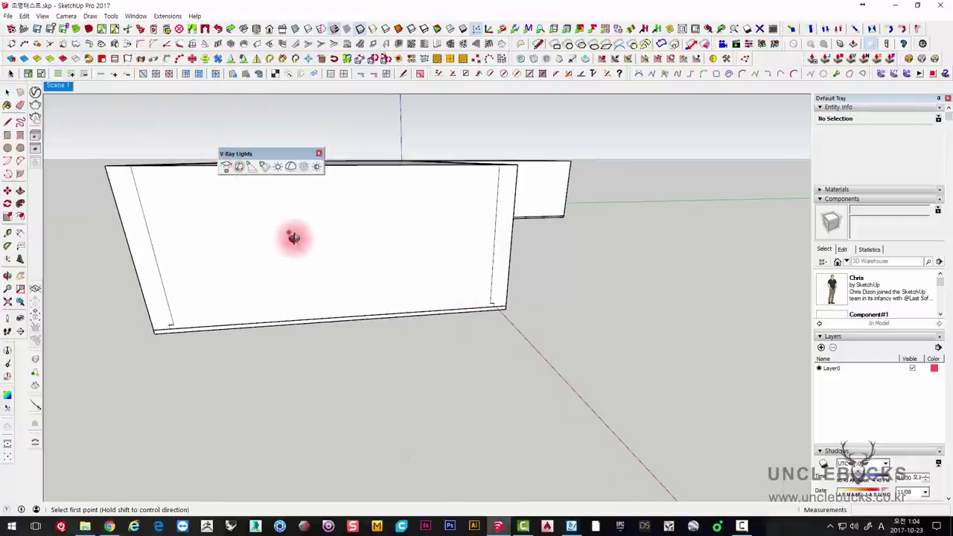
{"action": "key", "text": "space"}
{"action": "middle_click_drag", "start_coordinate": [347, 215], "coordinate": [325, 236]}
{"action": "left_click", "coordinate": [330, 316]}
{"action": "mouse_move", "coordinate": [331, 316]}
{"action": "middle_mouse_down"}
{"action": "mouse_move", "coordinate": [355, 272]}
{"action": "mouse_move", "coordinate": [621, 239]}
{"action": "mouse_move", "coordinate": [408, 270]}
{"action": "mouse_move", "coordinate": [411, 230]}
{"action": "mouse_move", "coordinate": [170, 305]}
{"action": "mouse_move", "coordinate": [472, 251]}
{"action": "mouse_move", "coordinate": [419, 304]}
{"action": "mouse_move", "coordinate": [421, 315]}
{"action": "middle_mouse_up"}
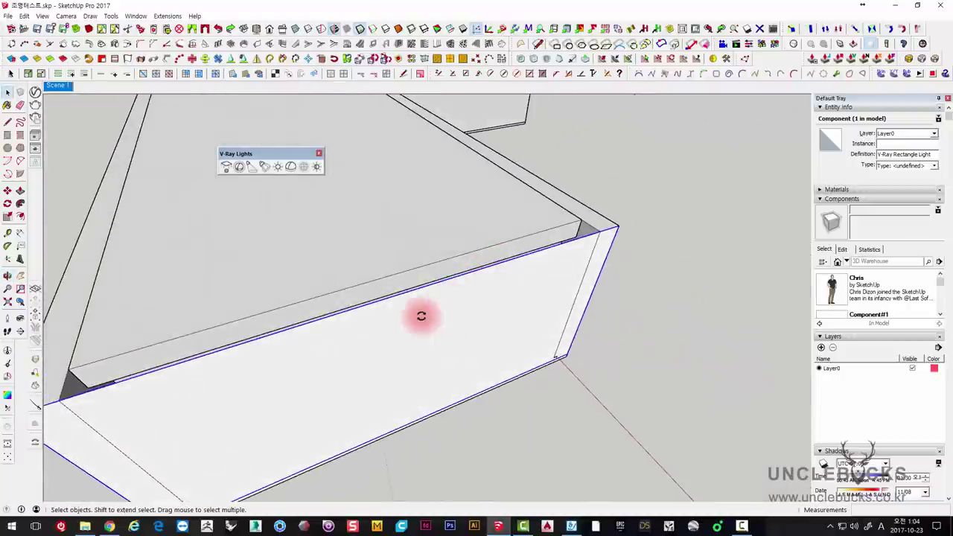
{"action": "key", "text": "q"}
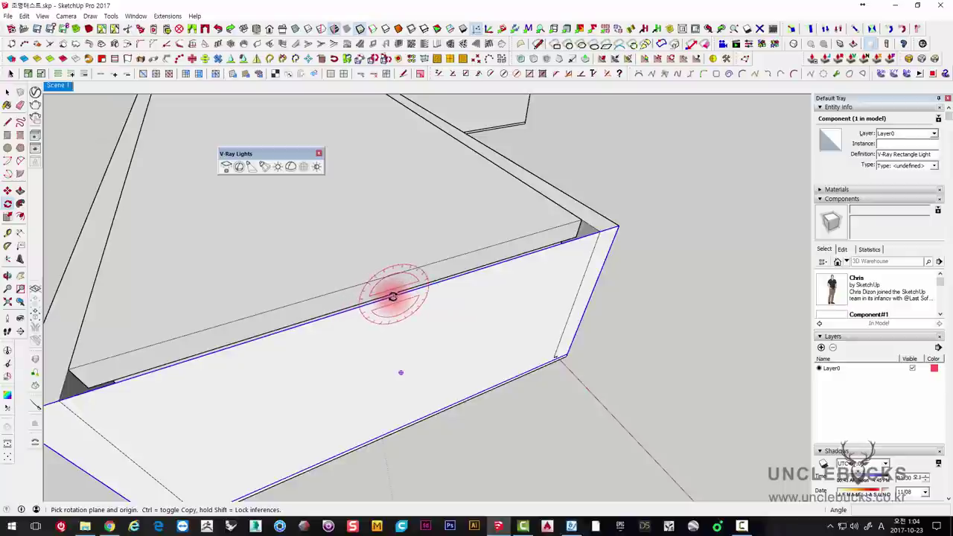
Step: Rotate the rectangle light 180° about its top edge so it lies against the side wall
{"action": "left_click_drag", "start_coordinate": [395, 297], "coordinate": [456, 276]}
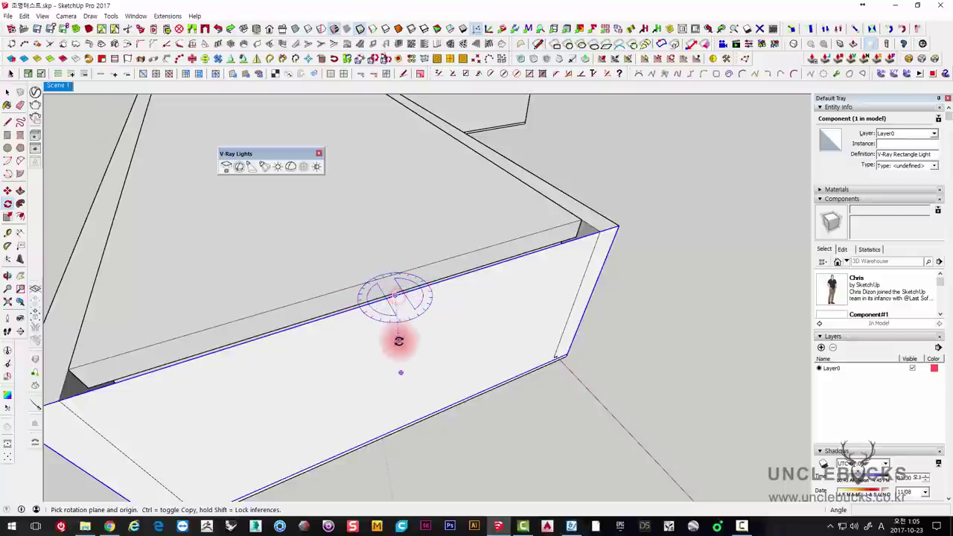
{"action": "left_click", "coordinate": [457, 276]}
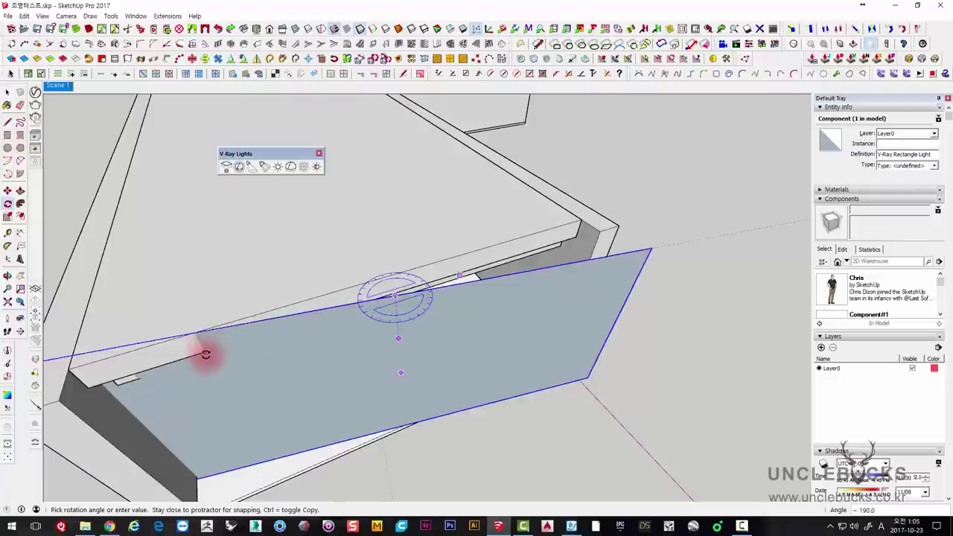
{"action": "left_click", "coordinate": [214, 344]}
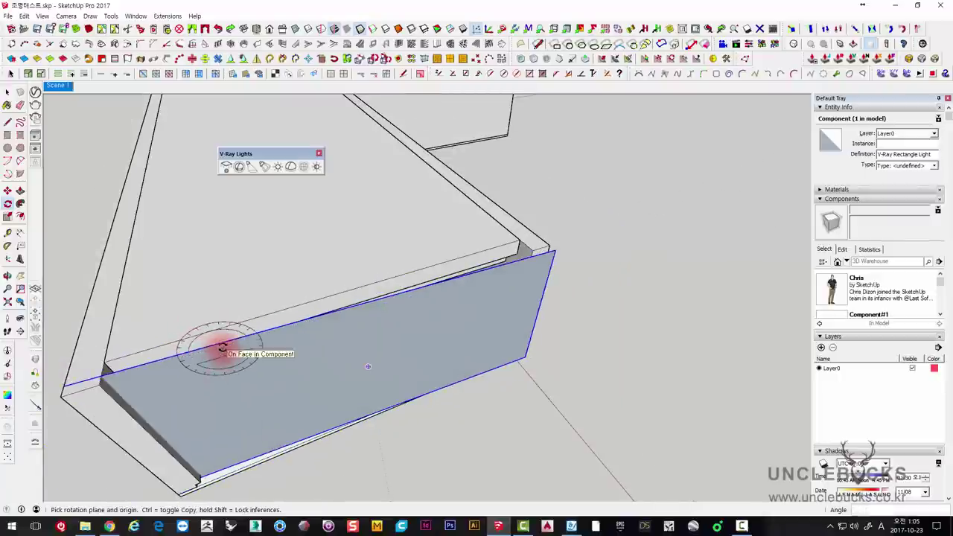
{"action": "mouse_move", "coordinate": [223, 340]}
{"action": "middle_mouse_down"}
{"action": "mouse_move", "coordinate": [335, 347]}
{"action": "mouse_move", "coordinate": [388, 291]}
{"action": "mouse_move", "coordinate": [383, 318]}
{"action": "middle_mouse_up"}
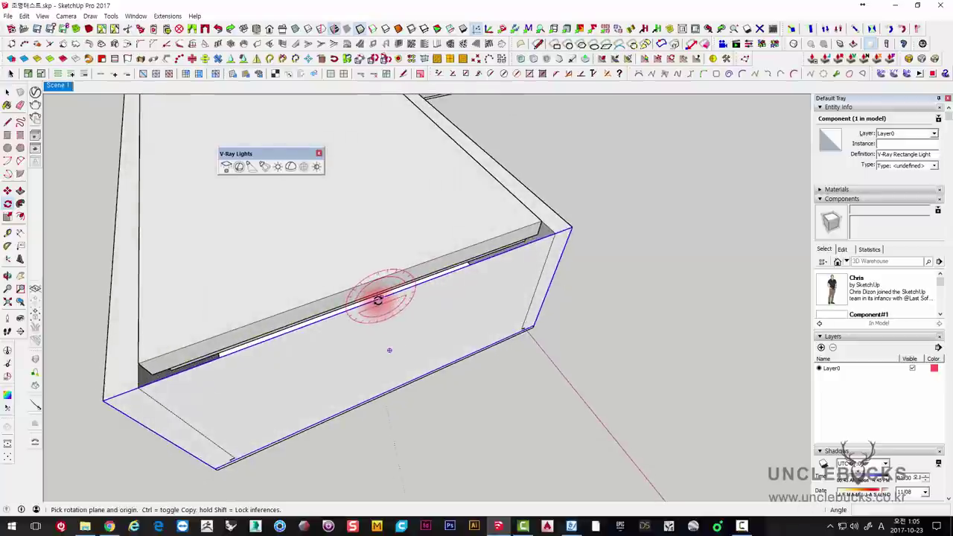
{"action": "left_click", "coordinate": [392, 327]}
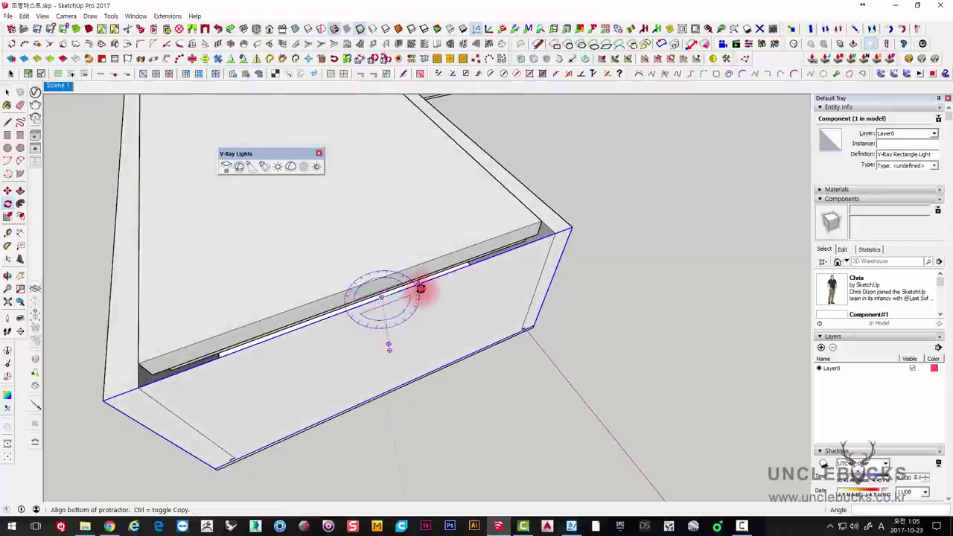
{"action": "left_click", "coordinate": [421, 287]}
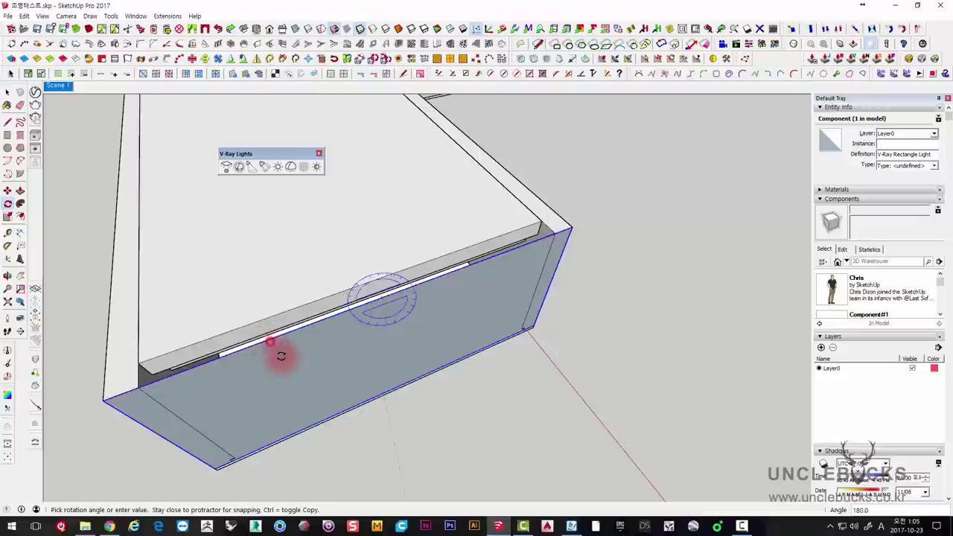
{"action": "mouse_move", "coordinate": [276, 351]}
{"action": "middle_mouse_down"}
{"action": "mouse_move", "coordinate": [515, 315]}
{"action": "mouse_move", "coordinate": [379, 226]}
{"action": "mouse_move", "coordinate": [317, 317]}
{"action": "mouse_move", "coordinate": [504, 332]}
{"action": "mouse_move", "coordinate": [666, 189]}
{"action": "mouse_move", "coordinate": [606, 202]}
{"action": "mouse_move", "coordinate": [471, 259]}
{"action": "mouse_move", "coordinate": [434, 287]}
{"action": "mouse_move", "coordinate": [313, 319]}
{"action": "middle_mouse_up"}
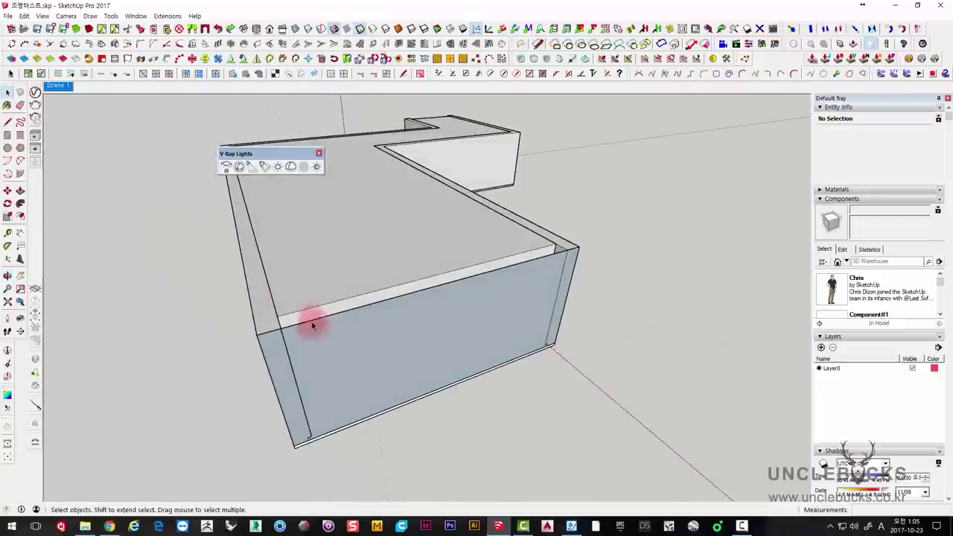
Step: Run and stop test renders from the wall corner view and a corridor view
{"action": "mouse_move", "coordinate": [427, 298]}
{"action": "middle_mouse_down"}
{"action": "mouse_move", "coordinate": [379, 325]}
{"action": "mouse_move", "coordinate": [591, 332]}
{"action": "mouse_move", "coordinate": [564, 343]}
{"action": "mouse_move", "coordinate": [499, 241]}
{"action": "mouse_move", "coordinate": [563, 394]}
{"action": "mouse_move", "coordinate": [427, 291]}
{"action": "middle_mouse_up"}
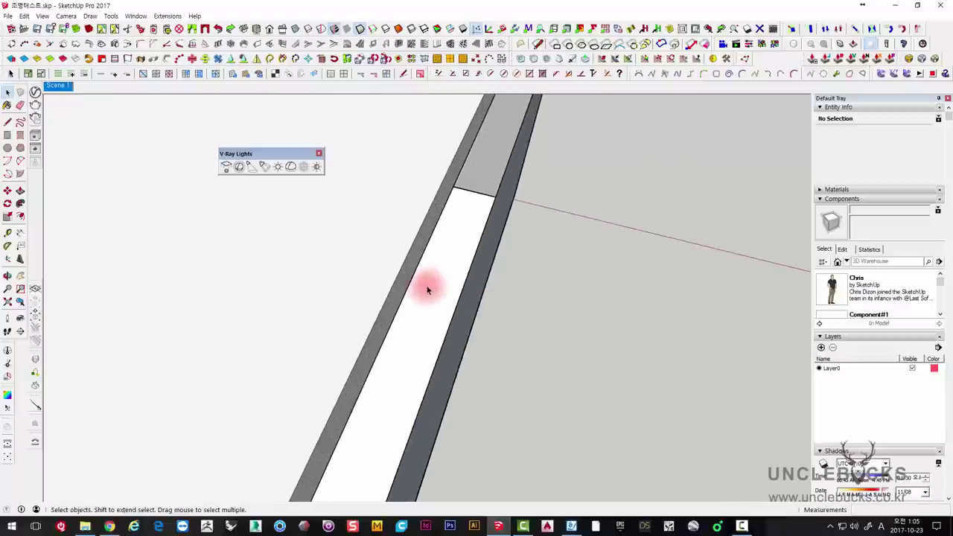
{"action": "left_click", "coordinate": [35, 105]}
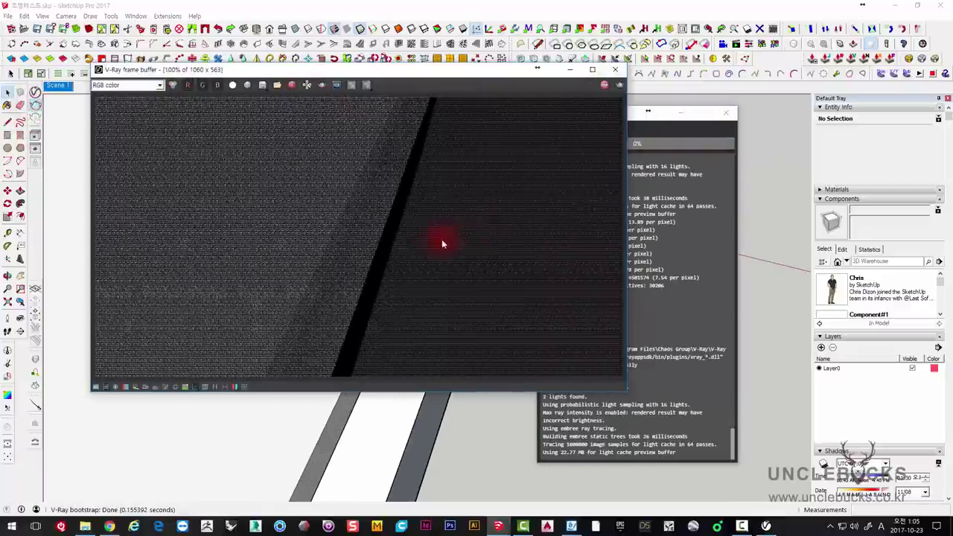
{"action": "left_click", "coordinate": [615, 69]}
{"action": "mouse_move", "coordinate": [361, 298]}
{"action": "middle_mouse_down"}
{"action": "mouse_move", "coordinate": [410, 320]}
{"action": "mouse_move", "coordinate": [478, 217]}
{"action": "mouse_move", "coordinate": [405, 185]}
{"action": "middle_mouse_up"}
{"action": "middle_click_drag", "start_coordinate": [411, 224], "coordinate": [434, 336]}
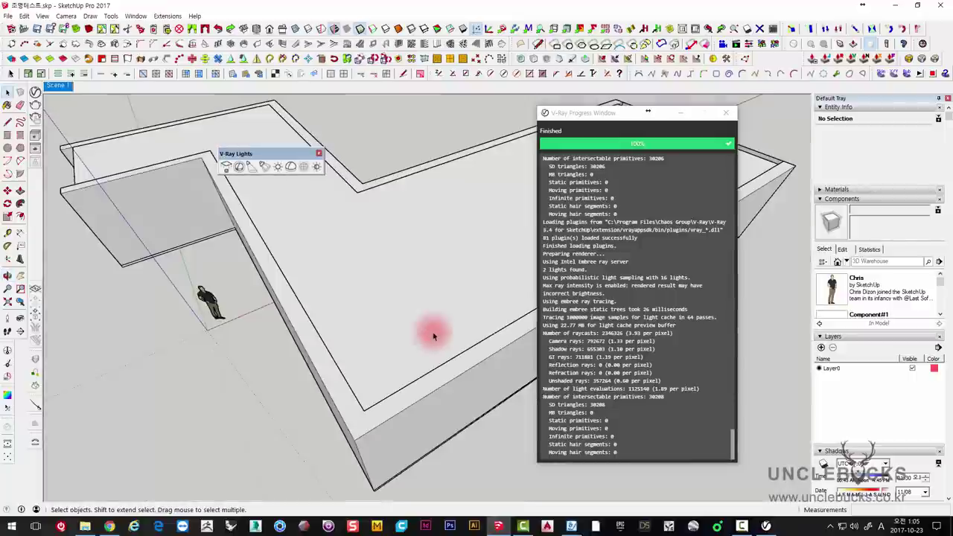
{"action": "mouse_move", "coordinate": [414, 235]}
{"action": "middle_mouse_down"}
{"action": "mouse_move", "coordinate": [297, 442]}
{"action": "mouse_move", "coordinate": [396, 340]}
{"action": "mouse_move", "coordinate": [420, 251]}
{"action": "mouse_move", "coordinate": [365, 265]}
{"action": "mouse_move", "coordinate": [379, 171]}
{"action": "middle_mouse_up"}
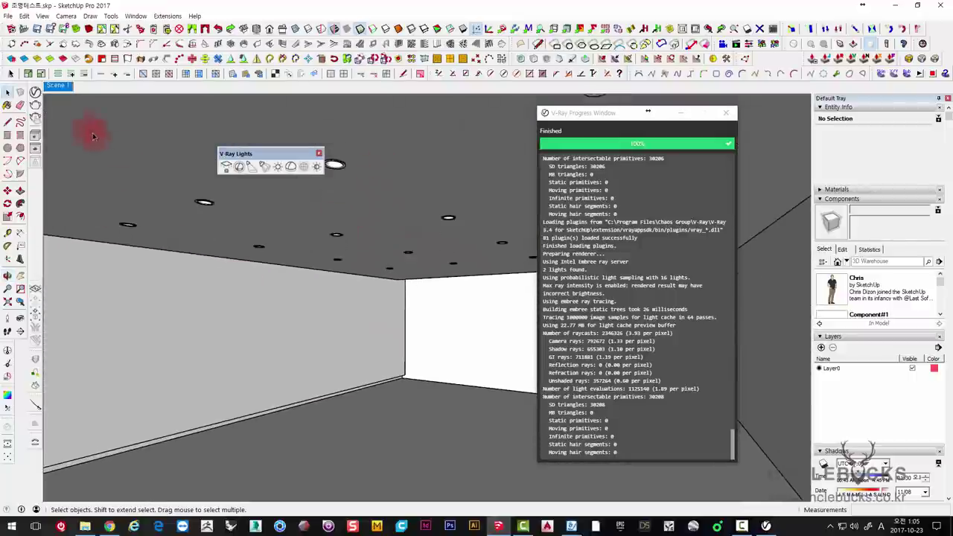
{"action": "left_click", "coordinate": [35, 105]}
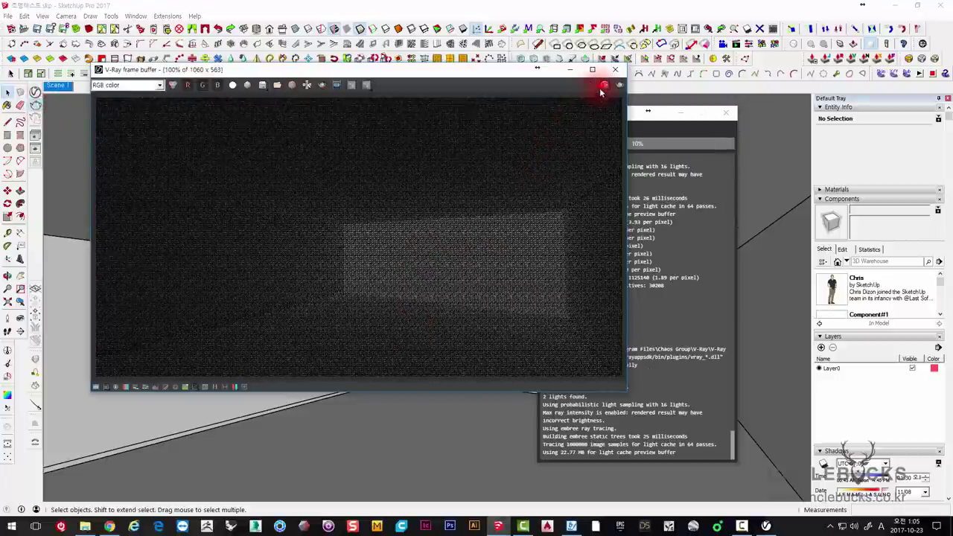
{"action": "left_click", "coordinate": [603, 85]}
{"action": "left_click", "coordinate": [615, 69]}
Step: Test-render from an outside view of the box, then orbit toward the open box end
{"action": "mouse_move", "coordinate": [298, 335]}
{"action": "middle_mouse_down"}
{"action": "mouse_move", "coordinate": [166, 472]}
{"action": "mouse_move", "coordinate": [398, 400]}
{"action": "mouse_move", "coordinate": [266, 176]}
{"action": "middle_mouse_up"}
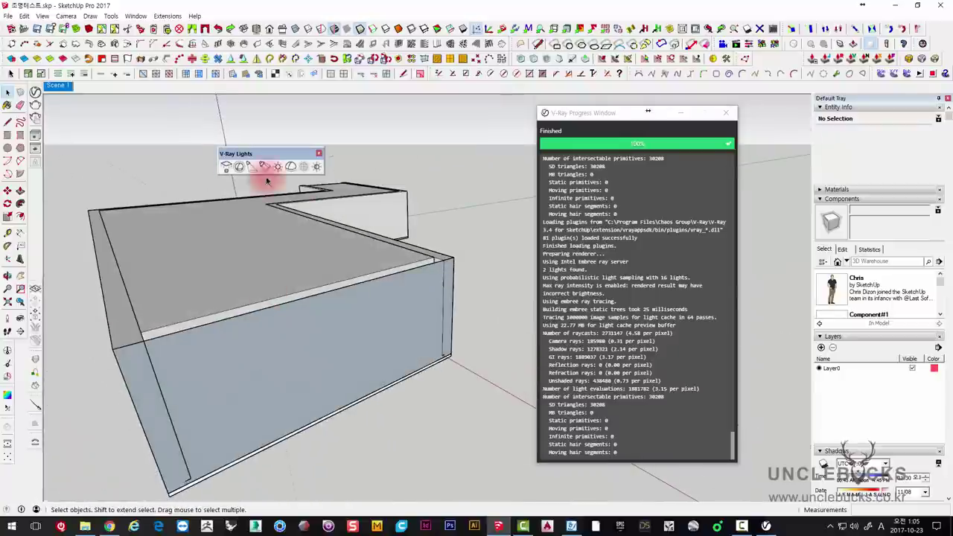
{"action": "left_click", "coordinate": [36, 108]}
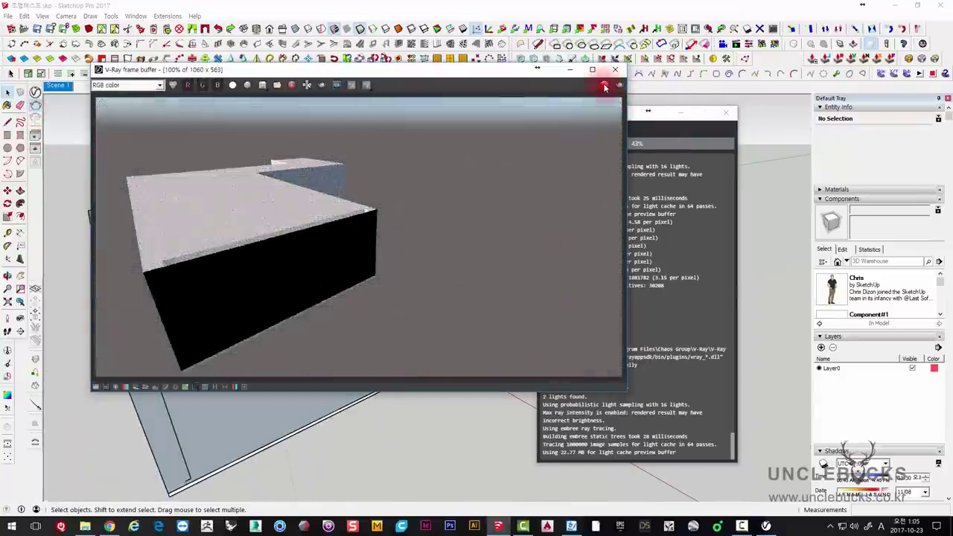
{"action": "left_click", "coordinate": [604, 87]}
{"action": "left_click", "coordinate": [615, 69]}
{"action": "mouse_move", "coordinate": [309, 288]}
{"action": "middle_mouse_down"}
{"action": "mouse_move", "coordinate": [390, 378]}
{"action": "mouse_move", "coordinate": [503, 340]}
{"action": "mouse_move", "coordinate": [302, 404]}
{"action": "mouse_move", "coordinate": [297, 330]}
{"action": "mouse_move", "coordinate": [208, 389]}
{"action": "mouse_move", "coordinate": [194, 324]}
{"action": "mouse_move", "coordinate": [385, 278]}
{"action": "mouse_move", "coordinate": [508, 236]}
{"action": "mouse_move", "coordinate": [385, 240]}
{"action": "mouse_move", "coordinate": [705, 112]}
{"action": "mouse_move", "coordinate": [451, 213]}
{"action": "mouse_move", "coordinate": [508, 249]}
{"action": "mouse_move", "coordinate": [247, 296]}
{"action": "middle_mouse_up"}
Step: Draw a V-Ray plane light across the corridor's end opening and select it
{"action": "left_click", "coordinate": [727, 119]}
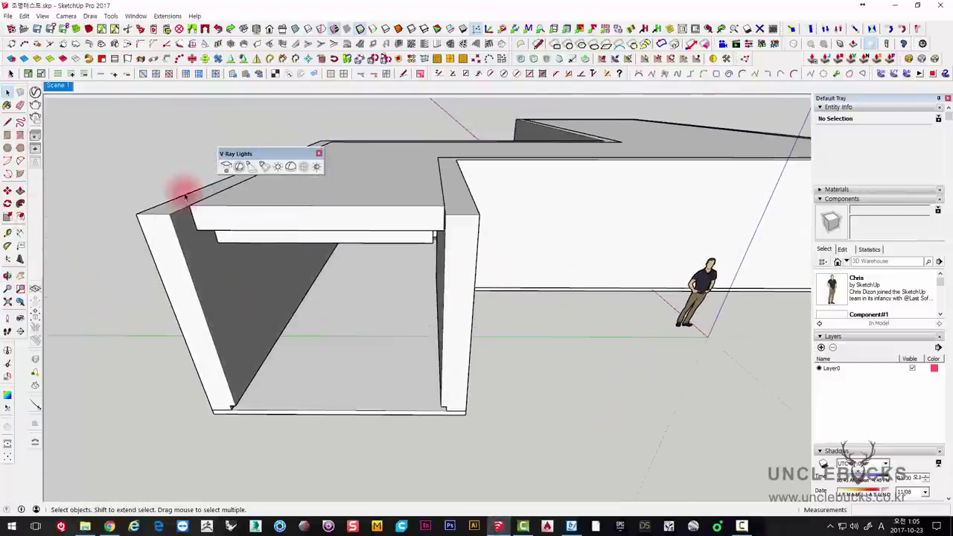
{"action": "left_click", "coordinate": [226, 169]}
{"action": "left_click", "coordinate": [138, 214]}
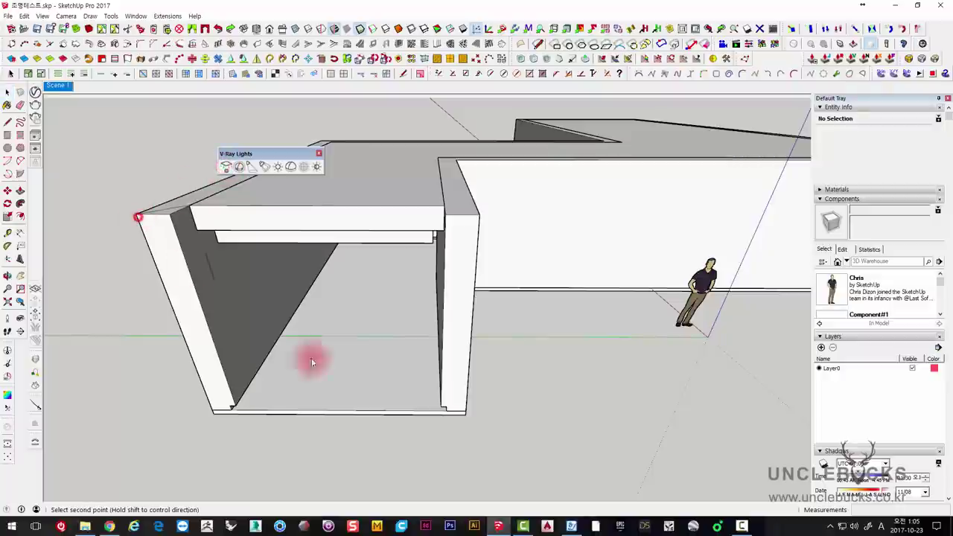
{"action": "left_click", "coordinate": [455, 406]}
{"action": "mouse_move", "coordinate": [452, 398]}
{"action": "middle_mouse_down"}
{"action": "mouse_move", "coordinate": [373, 373]}
{"action": "mouse_move", "coordinate": [285, 305]}
{"action": "mouse_move", "coordinate": [340, 265]}
{"action": "middle_mouse_up"}
{"action": "left_click", "coordinate": [286, 305]}
Step: Rotate the new rectangle light 180° about its edge into its final orientation
{"action": "key", "text": "q"}
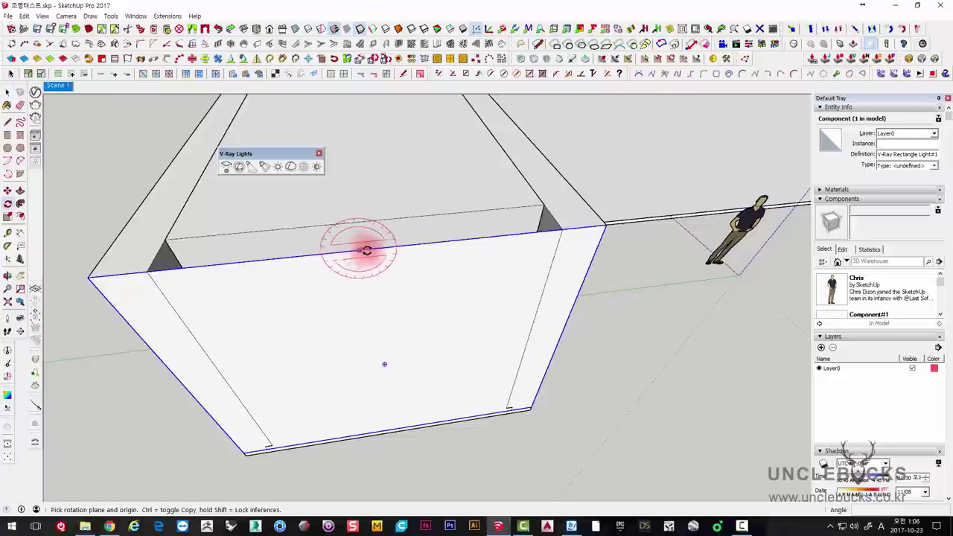
{"action": "left_click_drag", "start_coordinate": [374, 308], "coordinate": [397, 273]}
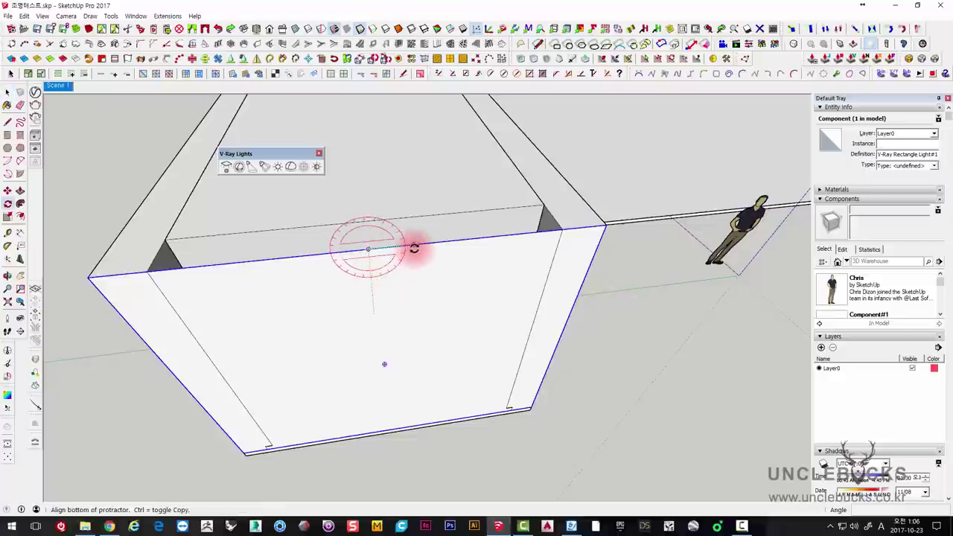
{"action": "left_click", "coordinate": [413, 246]}
{"action": "left_click", "coordinate": [350, 285]}
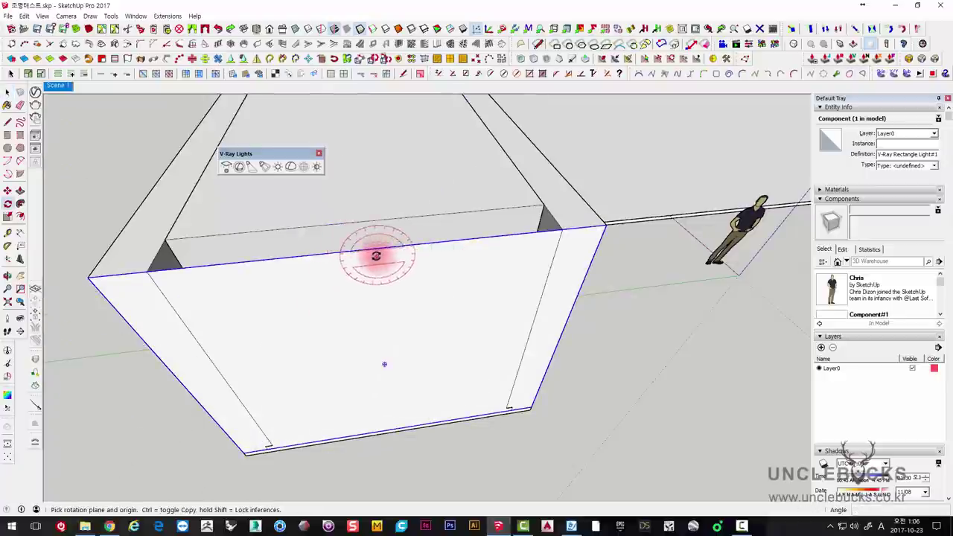
{"action": "left_click", "coordinate": [368, 248]}
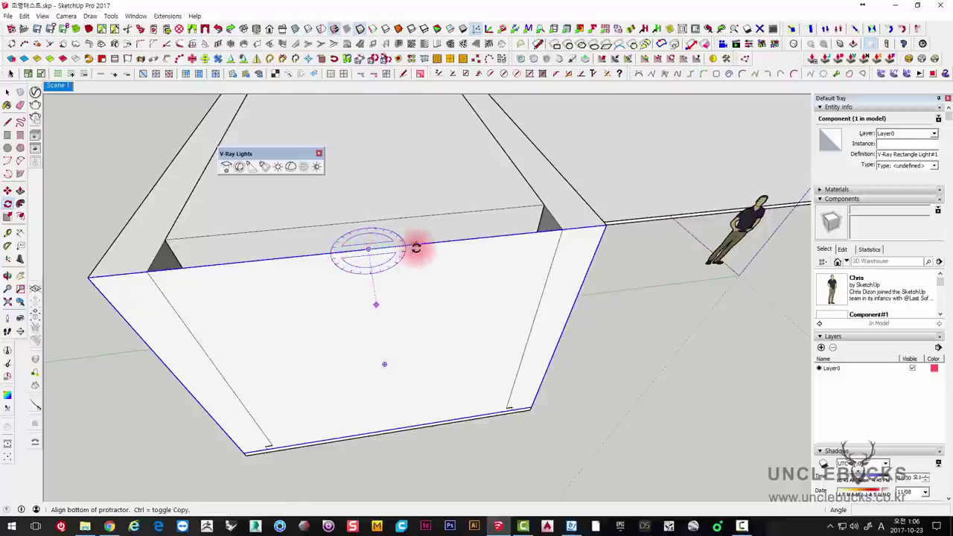
{"action": "left_click", "coordinate": [415, 244]}
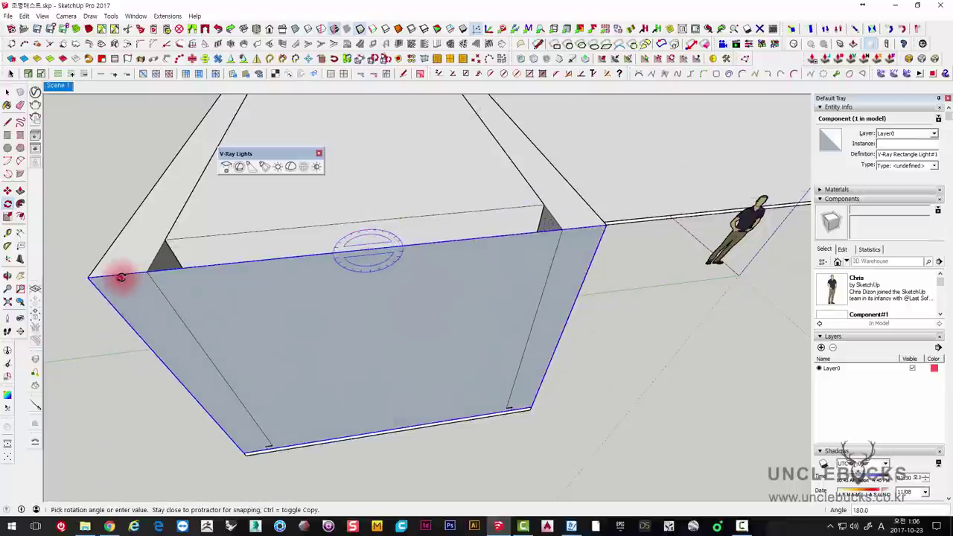
{"action": "left_click", "coordinate": [121, 276]}
{"action": "key", "text": "space"}
{"action": "mouse_move", "coordinate": [385, 345]}
{"action": "middle_mouse_down"}
{"action": "mouse_move", "coordinate": [510, 204]}
{"action": "mouse_move", "coordinate": [345, 325]}
{"action": "mouse_move", "coordinate": [439, 289]}
{"action": "mouse_move", "coordinate": [279, 365]}
{"action": "mouse_move", "coordinate": [315, 325]}
{"action": "mouse_move", "coordinate": [494, 335]}
{"action": "mouse_move", "coordinate": [446, 310]}
{"action": "mouse_move", "coordinate": [283, 346]}
{"action": "mouse_move", "coordinate": [410, 313]}
{"action": "middle_mouse_up"}
{"action": "left_click", "coordinate": [315, 327]}
Step: Switch to Scene 1, render the corridor lit by the new plane light, and close the frame buffer
{"action": "left_click", "coordinate": [536, 404]}
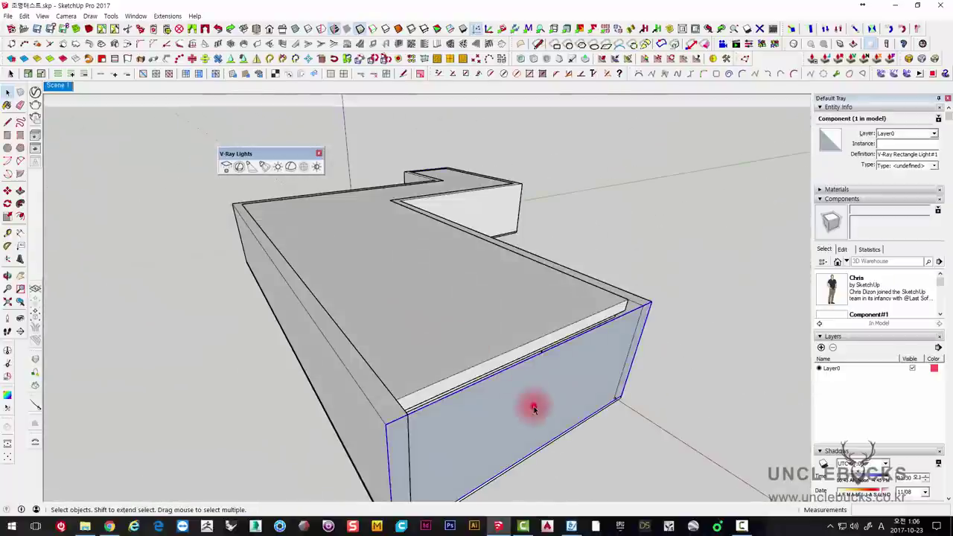
{"action": "left_click", "coordinate": [57, 87]}
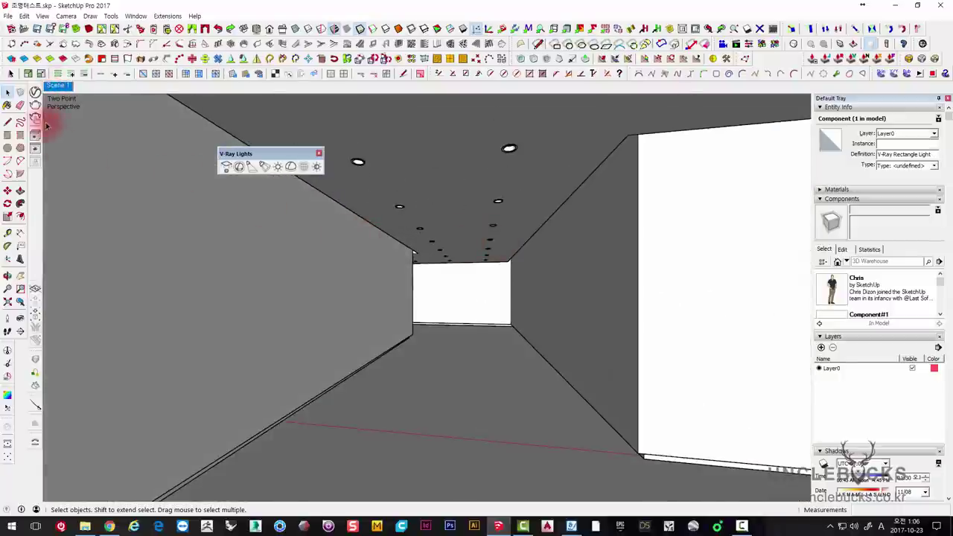
{"action": "left_click", "coordinate": [34, 94]}
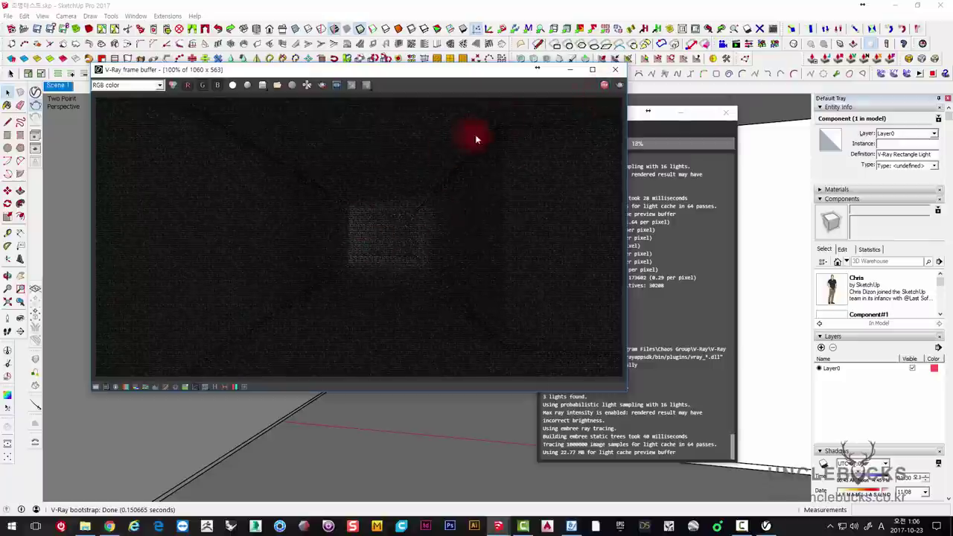
{"action": "left_click", "coordinate": [615, 69]}
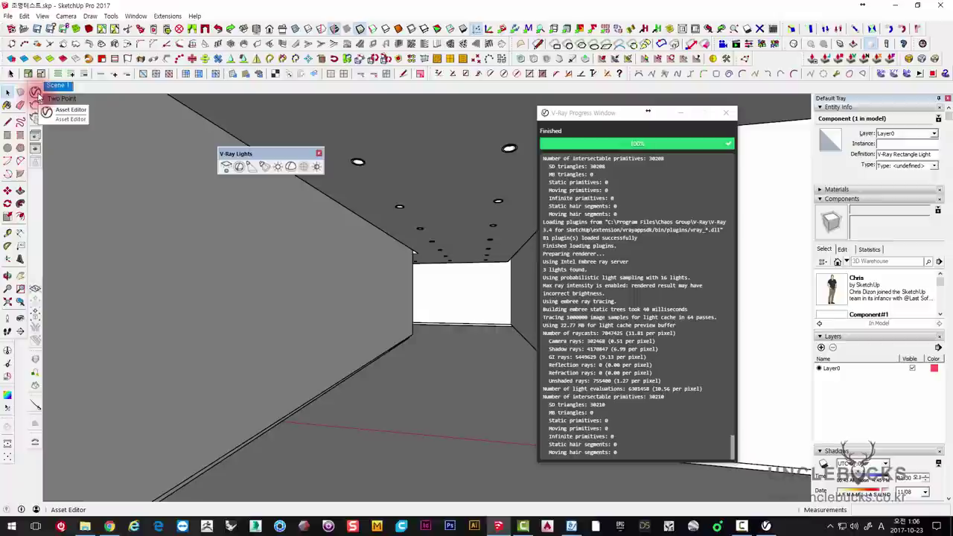
Step: Open the V-Ray Asset Editor and select V-Ray Rectangle Light1
{"action": "left_click", "coordinate": [35, 91]}
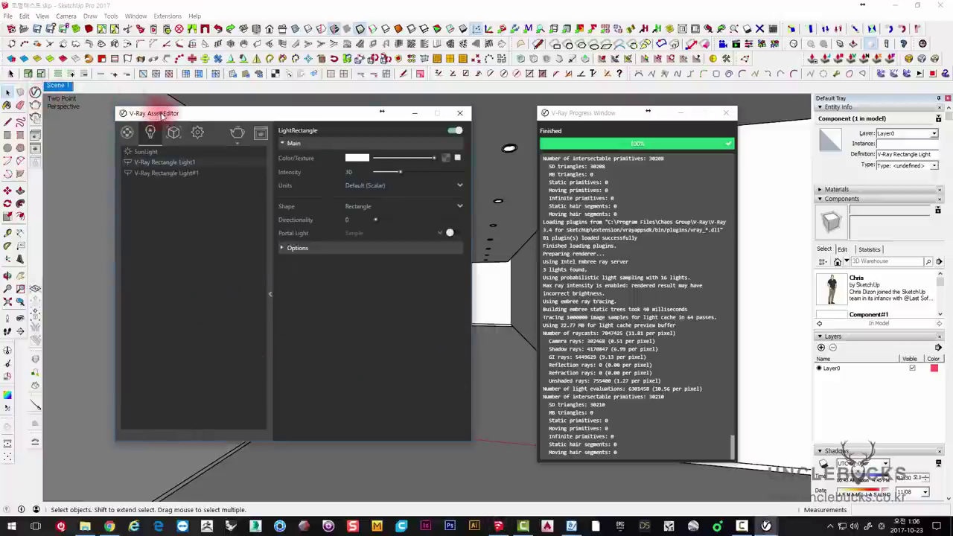
{"action": "mouse_move", "coordinate": [152, 111]}
{"action": "left_mouse_down"}
{"action": "mouse_move", "coordinate": [190, 132]}
{"action": "mouse_move", "coordinate": [196, 125]}
{"action": "mouse_move", "coordinate": [169, 129]}
{"action": "left_mouse_up"}
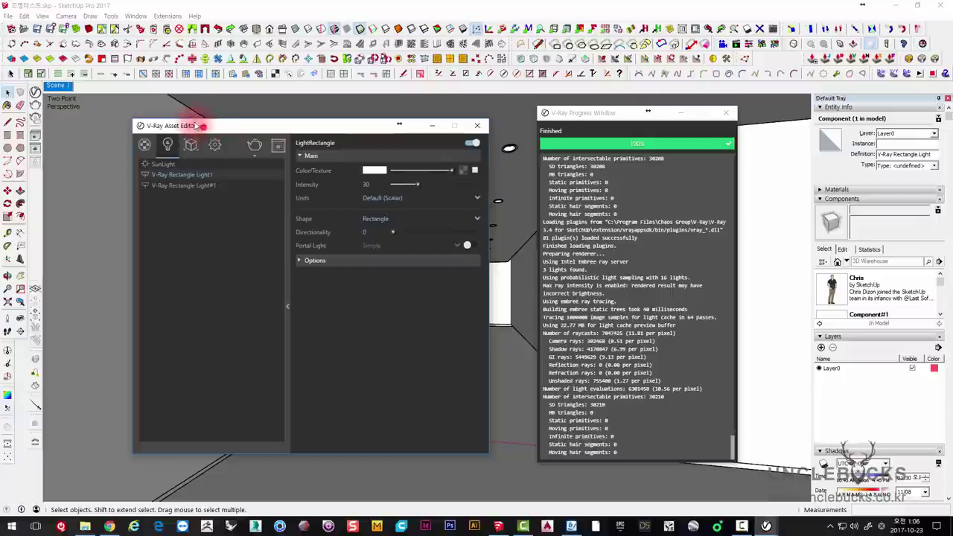
{"action": "left_click_drag", "start_coordinate": [195, 125], "coordinate": [186, 128]}
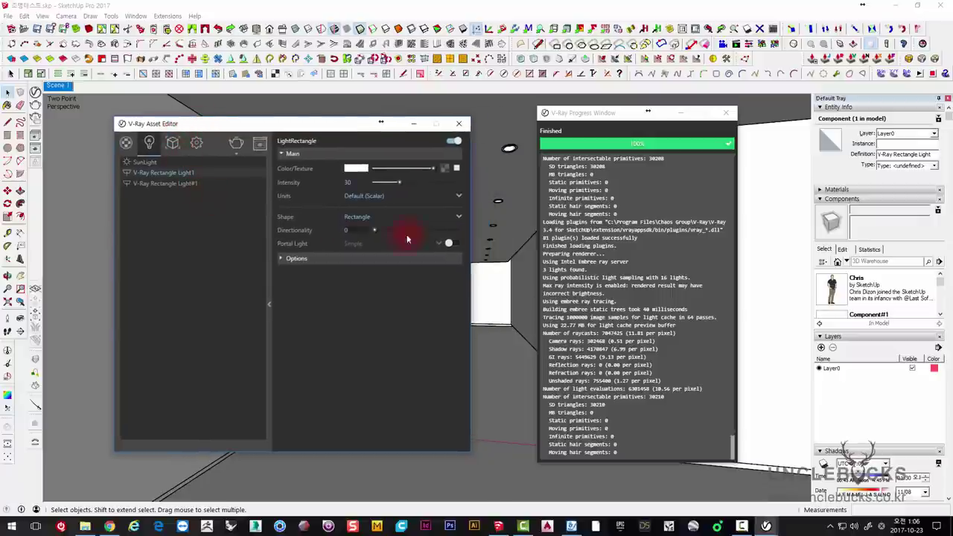
{"action": "left_click_drag", "start_coordinate": [367, 134], "coordinate": [341, 118]}
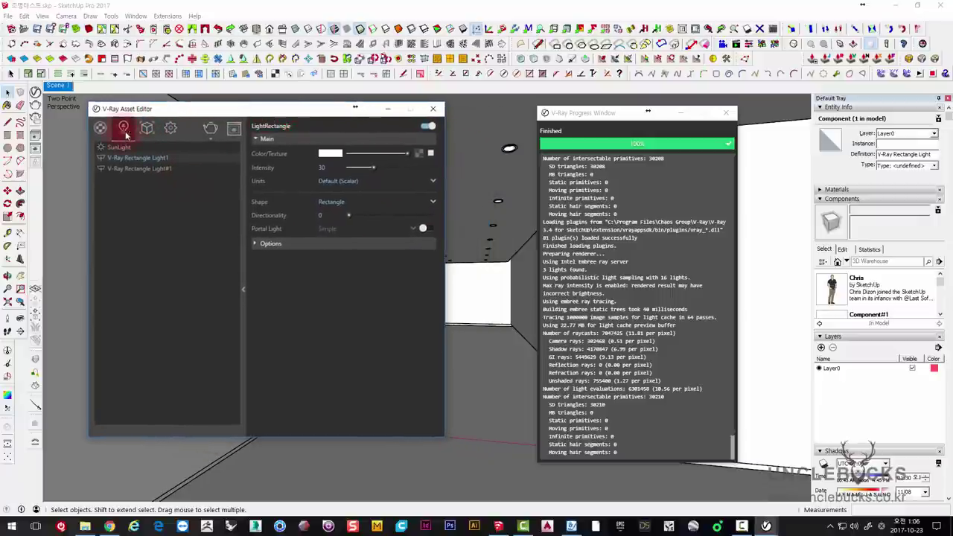
{"action": "left_click", "coordinate": [169, 169]}
{"action": "left_click", "coordinate": [167, 164]}
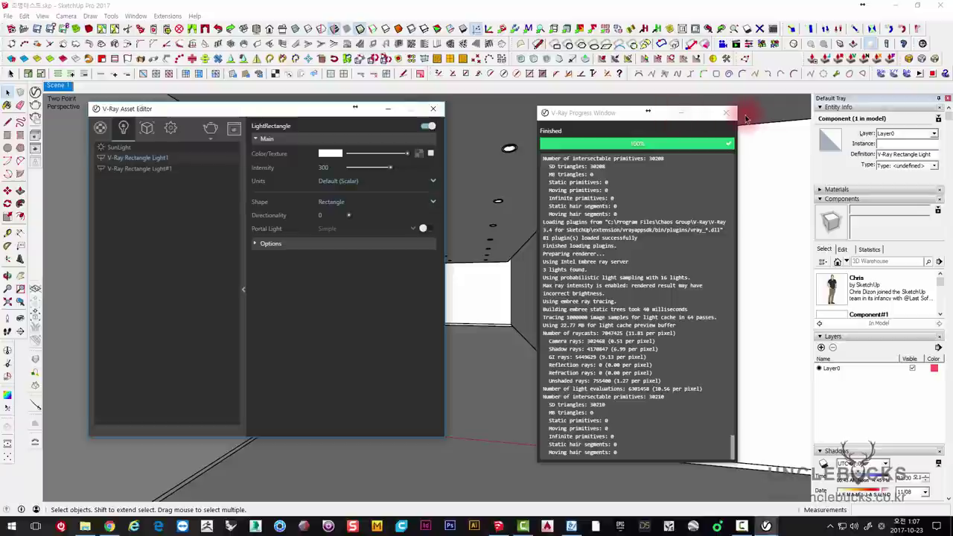
Step: Close the render log, set Rectangle Light1's intensity to 300, and close the Asset Editor
{"action": "left_click", "coordinate": [729, 114]}
{"action": "left_click", "coordinate": [732, 115]}
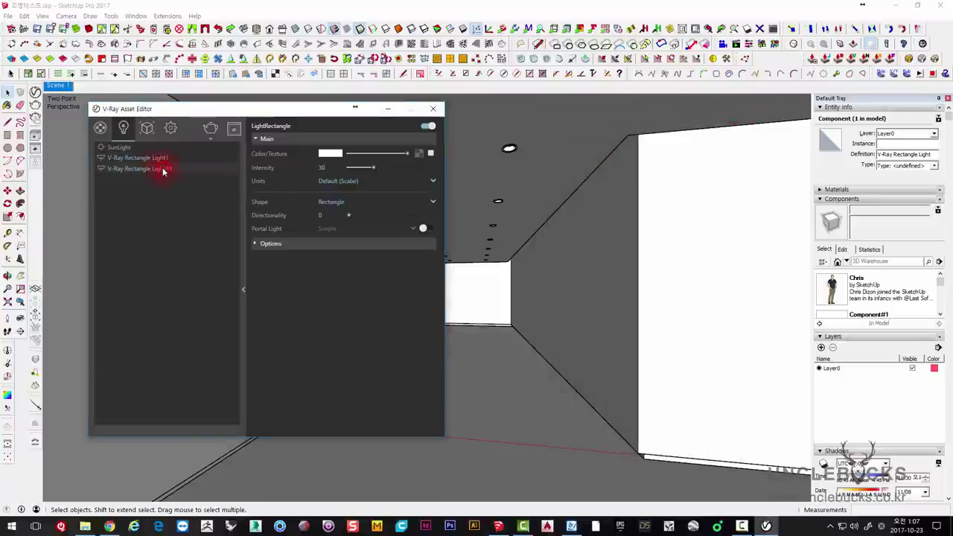
{"action": "left_click_drag", "start_coordinate": [303, 116], "coordinate": [599, 157]}
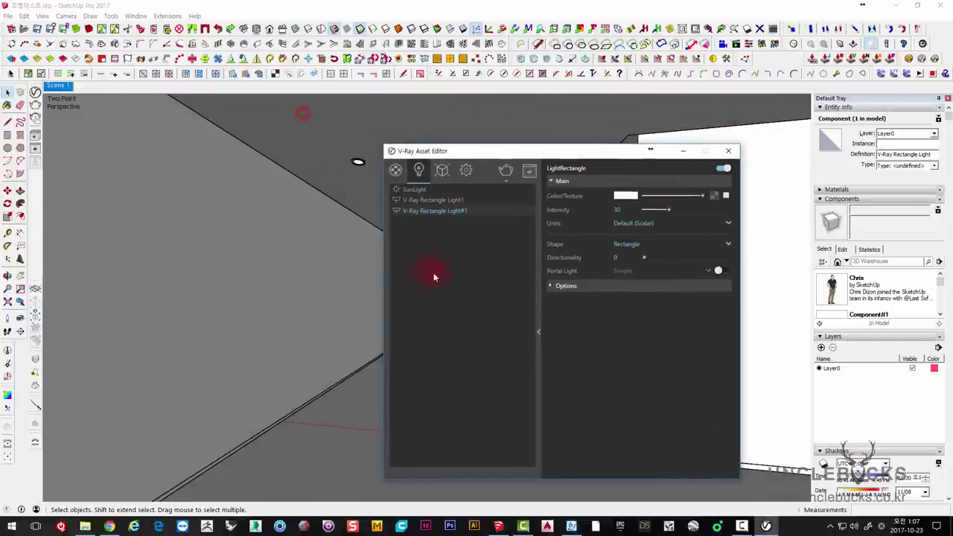
{"action": "left_click", "coordinate": [687, 174]}
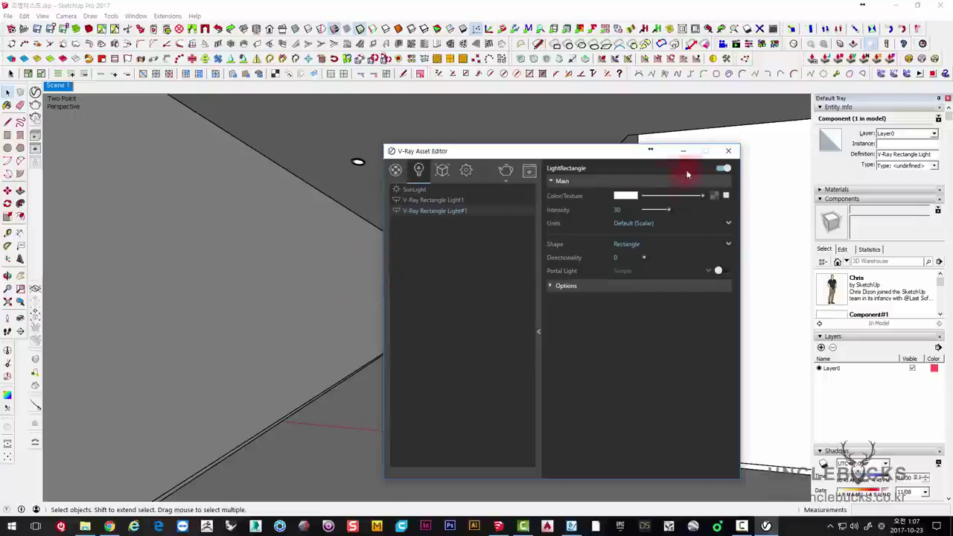
{"action": "left_click", "coordinate": [729, 150]}
{"action": "mouse_move", "coordinate": [362, 383]}
{"action": "middle_mouse_down"}
{"action": "mouse_move", "coordinate": [402, 323]}
{"action": "mouse_move", "coordinate": [634, 334]}
{"action": "middle_mouse_up"}
Step: Zoom into the corridor and test-render the 300-intensity light, then stop and close the render windows
{"action": "scroll", "coordinate": [417, 312], "scroll_direction": "down", "scroll_amount": 5}
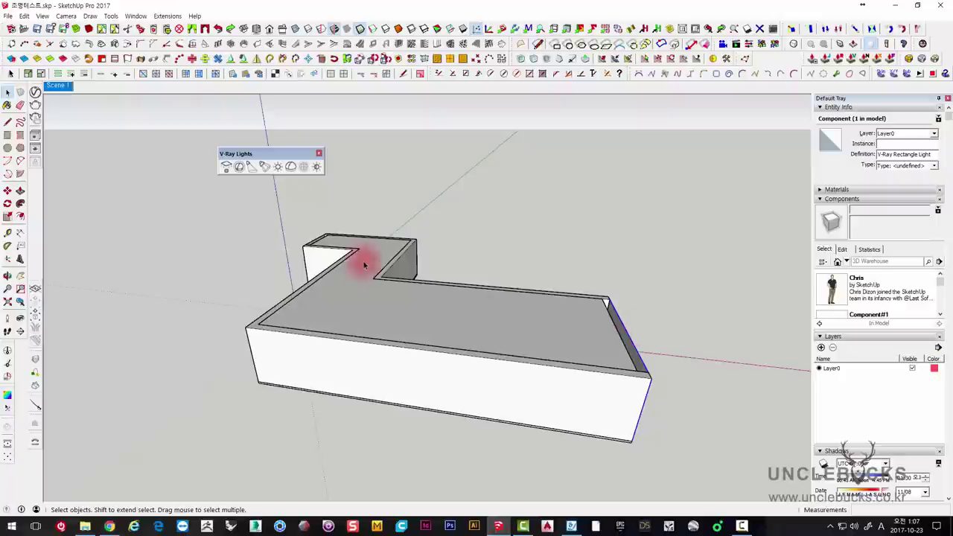
{"action": "scroll", "coordinate": [325, 283], "scroll_direction": "up", "scroll_amount": 3}
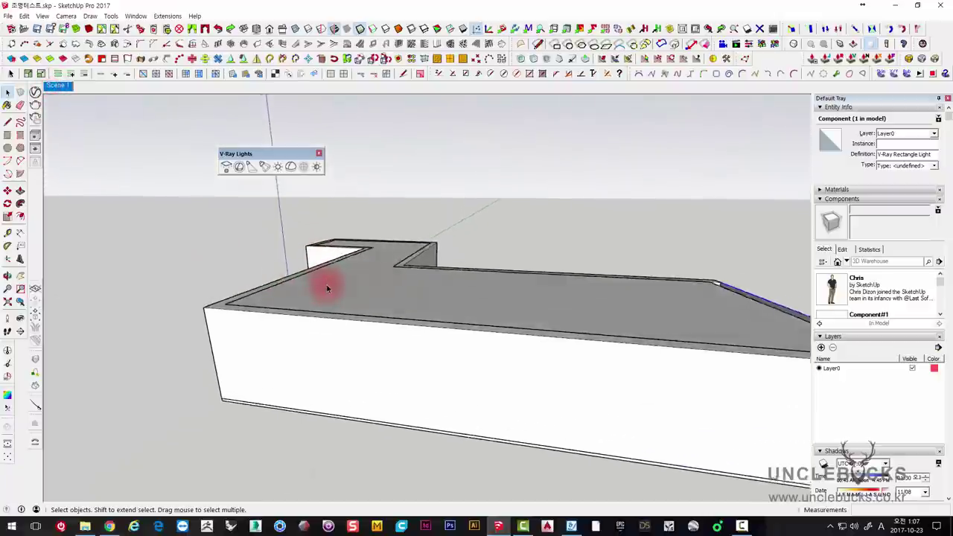
{"action": "scroll", "coordinate": [328, 289], "scroll_direction": "up", "scroll_amount": 3}
{"action": "scroll", "coordinate": [326, 288], "scroll_direction": "up", "scroll_amount": 5}
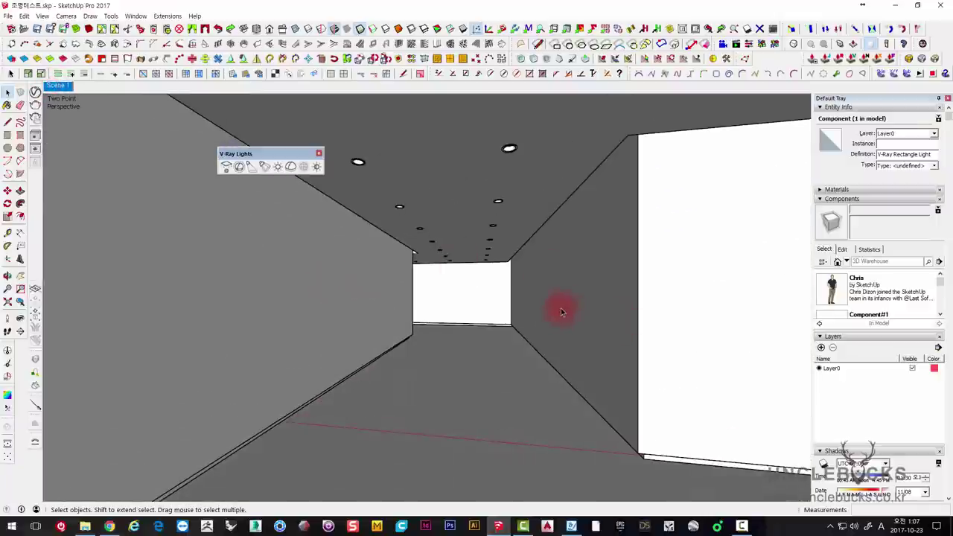
{"action": "left_click", "coordinate": [36, 107]}
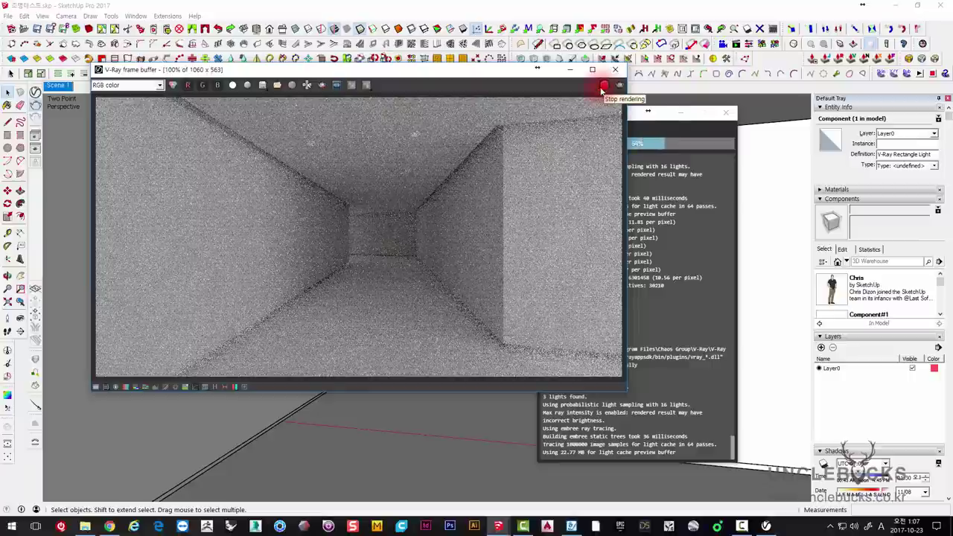
{"action": "left_click", "coordinate": [602, 87]}
{"action": "left_click", "coordinate": [725, 112]}
{"action": "left_click", "coordinate": [615, 70]}
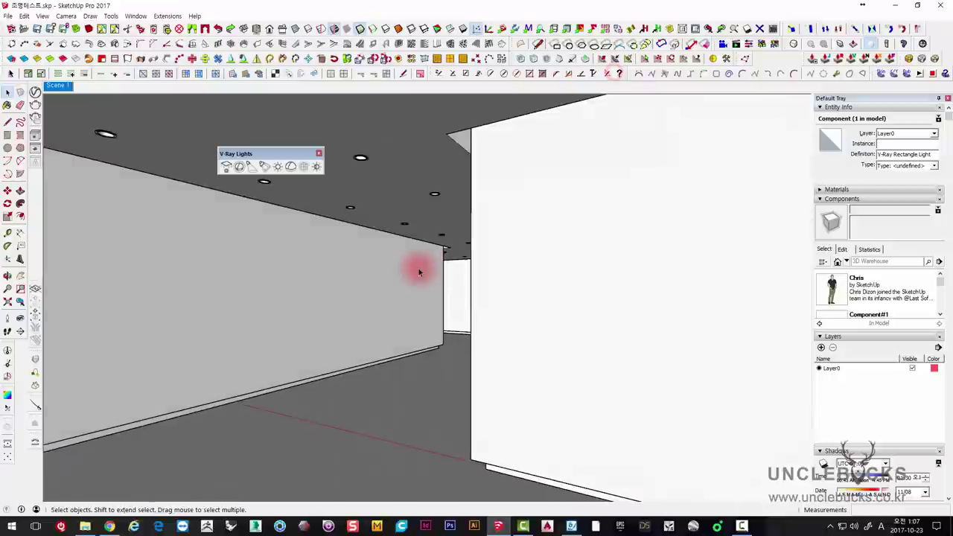
{"action": "scroll", "coordinate": [417, 268], "scroll_direction": "down", "scroll_amount": 5}
Step: Draw a window-sized rectangle on the outer face of the L-shaped wall
{"action": "scroll", "coordinate": [436, 319], "scroll_direction": "down", "scroll_amount": 3}
{"action": "scroll", "coordinate": [504, 310], "scroll_direction": "down", "scroll_amount": 3}
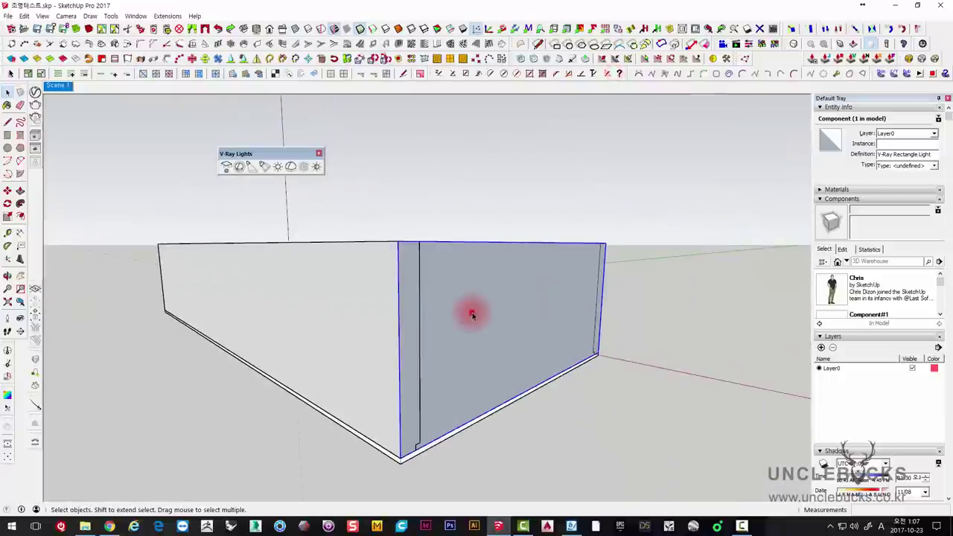
{"action": "mouse_move", "coordinate": [473, 186]}
{"action": "middle_mouse_down"}
{"action": "mouse_move", "coordinate": [454, 315]}
{"action": "mouse_move", "coordinate": [376, 339]}
{"action": "middle_mouse_up"}
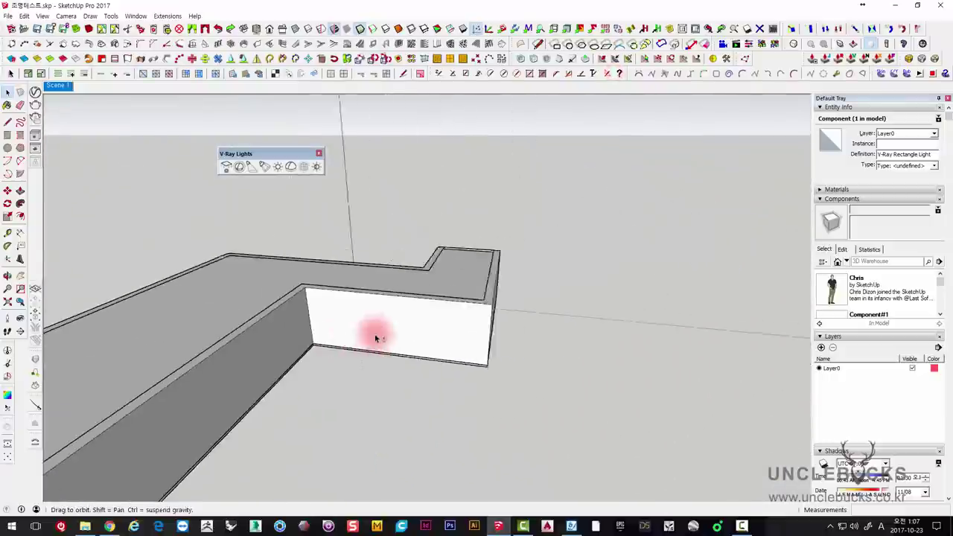
{"action": "scroll", "coordinate": [330, 315], "scroll_direction": "up", "scroll_amount": 3}
{"action": "scroll", "coordinate": [323, 308], "scroll_direction": "up", "scroll_amount": 2}
{"action": "key", "text": "ctrl+a"}
{"action": "scroll", "coordinate": [320, 304], "scroll_direction": "up", "scroll_amount": 2}
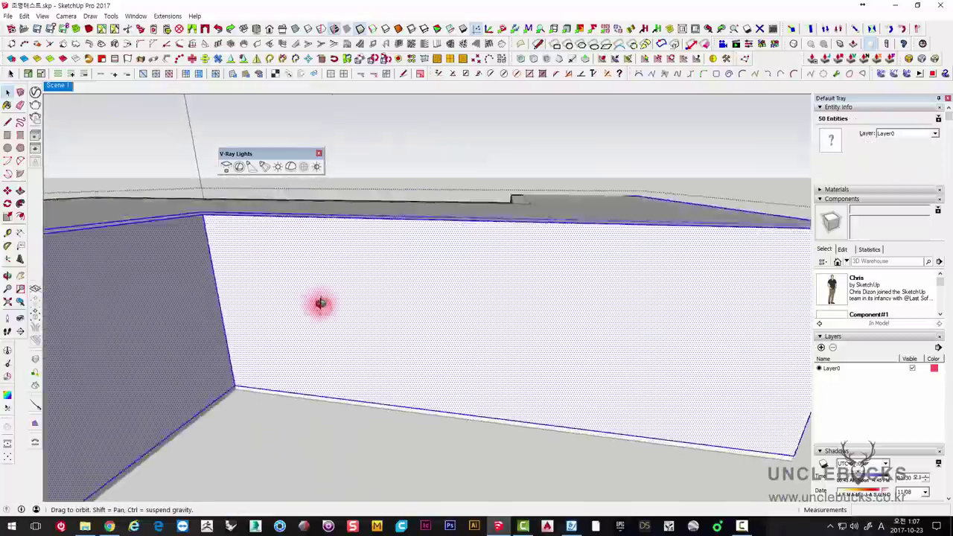
{"action": "middle_click_drag", "start_coordinate": [320, 303], "coordinate": [75, 160]}
{"action": "left_click", "coordinate": [7, 134]}
{"action": "left_click", "coordinate": [299, 204]}
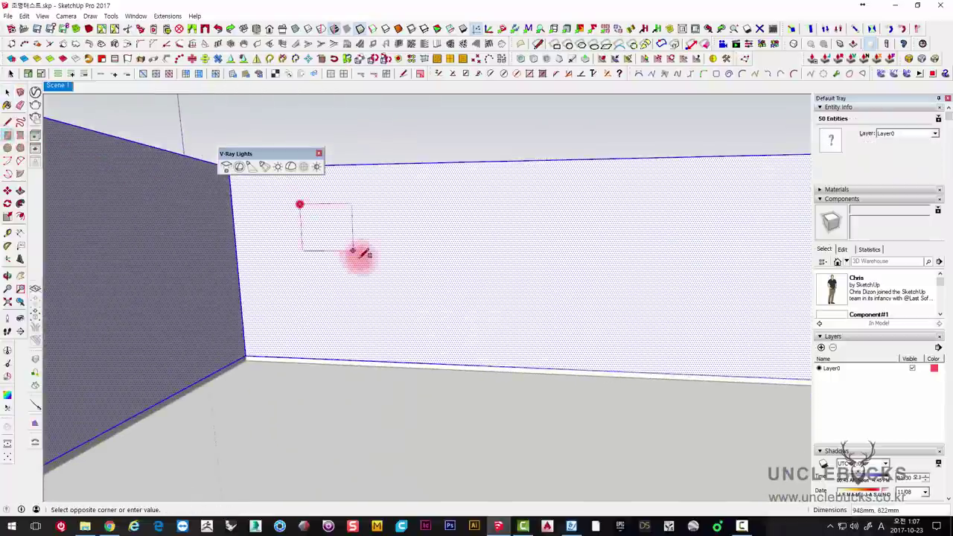
{"action": "left_click", "coordinate": [357, 310]}
{"action": "mouse_move", "coordinate": [357, 310]}
{"action": "middle_mouse_down"}
{"action": "mouse_move", "coordinate": [334, 255]}
{"action": "mouse_move", "coordinate": [357, 267]}
{"action": "middle_mouse_up"}
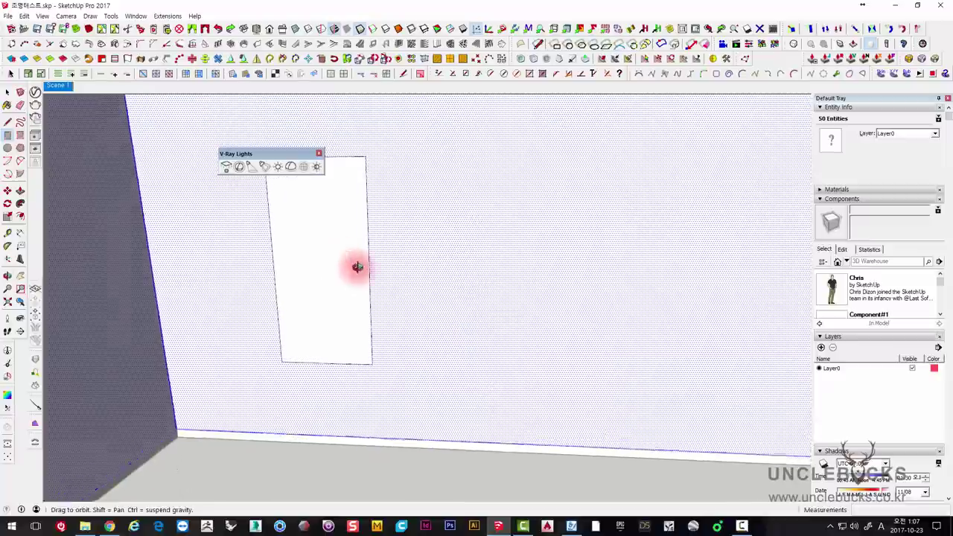
Step: Push the rectangle 440 mm into the wall, then begin a V-Ray plane light over the recess
{"action": "key", "text": "p"}
{"action": "left_click", "coordinate": [349, 233]}
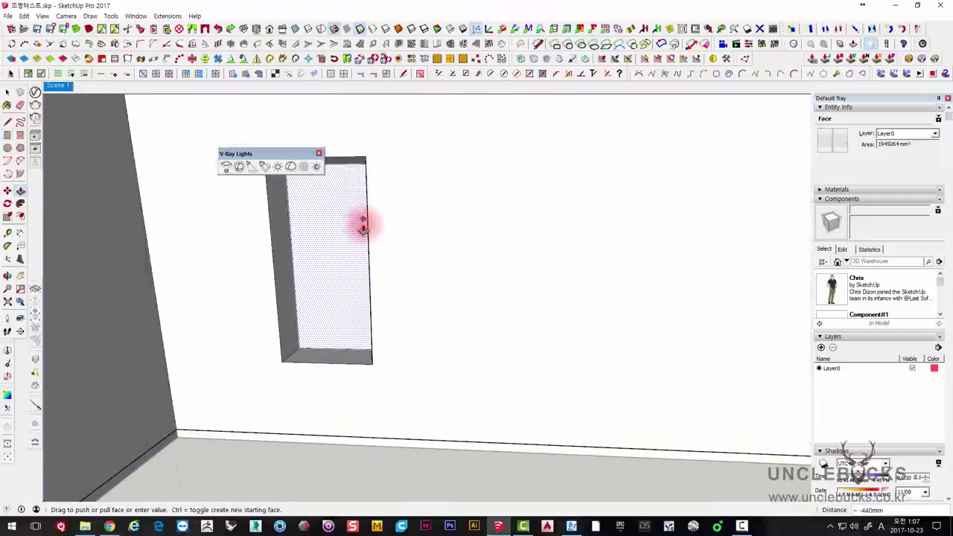
{"action": "left_click", "coordinate": [359, 267]}
{"action": "mouse_move", "coordinate": [360, 267]}
{"action": "middle_mouse_down"}
{"action": "mouse_move", "coordinate": [347, 260]}
{"action": "mouse_move", "coordinate": [382, 283]}
{"action": "mouse_move", "coordinate": [366, 319]}
{"action": "mouse_move", "coordinate": [212, 274]}
{"action": "middle_mouse_up"}
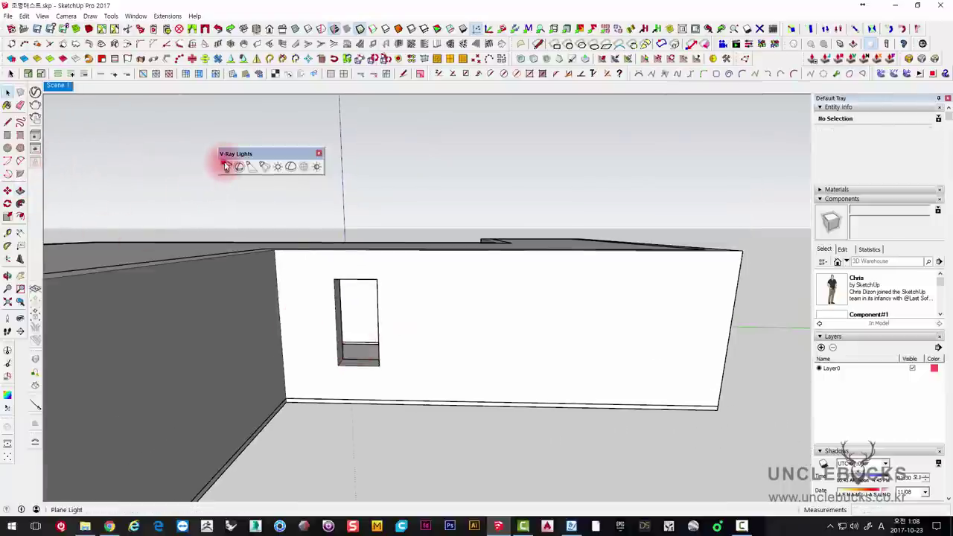
{"action": "left_click", "coordinate": [225, 165]}
{"action": "left_click", "coordinate": [334, 280]}
Step: Finish the plane light over the window recess and select it
{"action": "left_click", "coordinate": [378, 367]}
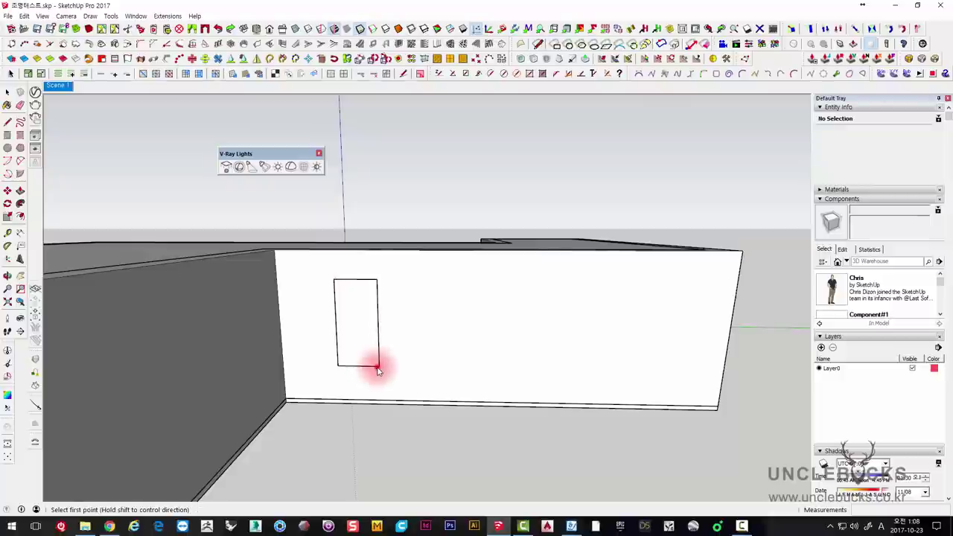
{"action": "scroll", "coordinate": [372, 350], "scroll_direction": "up", "scroll_amount": 2}
{"action": "scroll", "coordinate": [361, 289], "scroll_direction": "up", "scroll_amount": 2}
{"action": "left_click", "coordinate": [345, 326]}
{"action": "scroll", "coordinate": [350, 324], "scroll_direction": "up", "scroll_amount": 2}
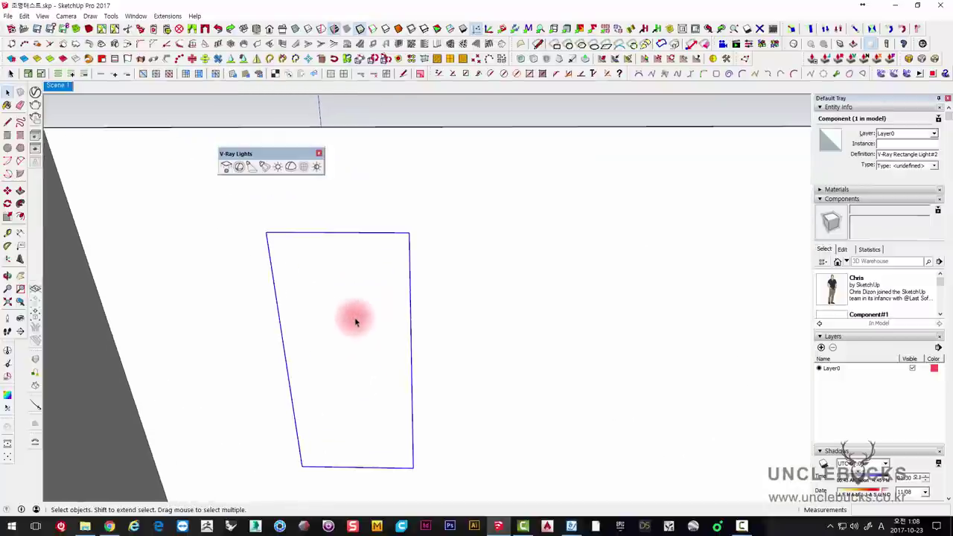
Step: Rotate the light 180° about its top edge and return to the Scene 1 view
{"action": "key", "text": "q"}
{"action": "left_click", "coordinate": [336, 233]}
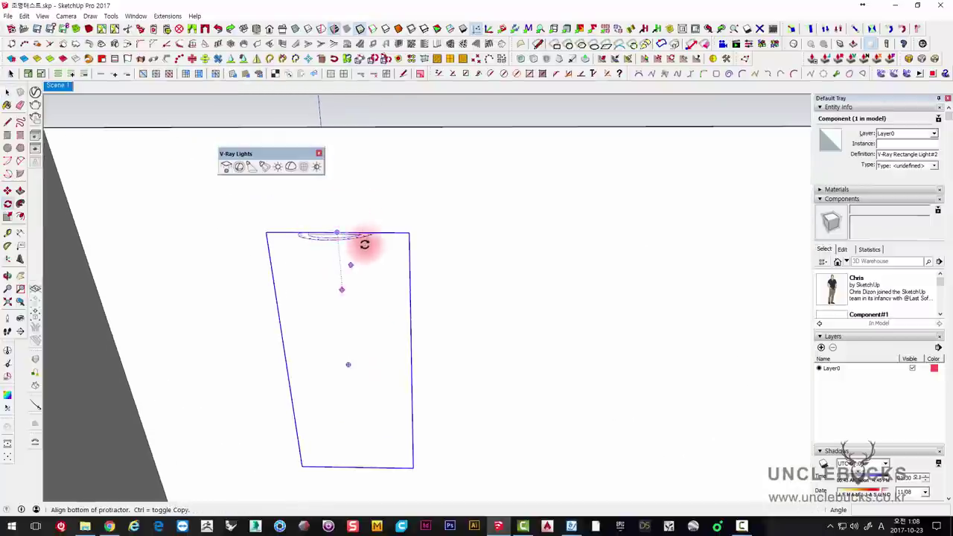
{"action": "left_click", "coordinate": [371, 233]}
{"action": "left_click", "coordinate": [278, 234]}
{"action": "key", "text": "space"}
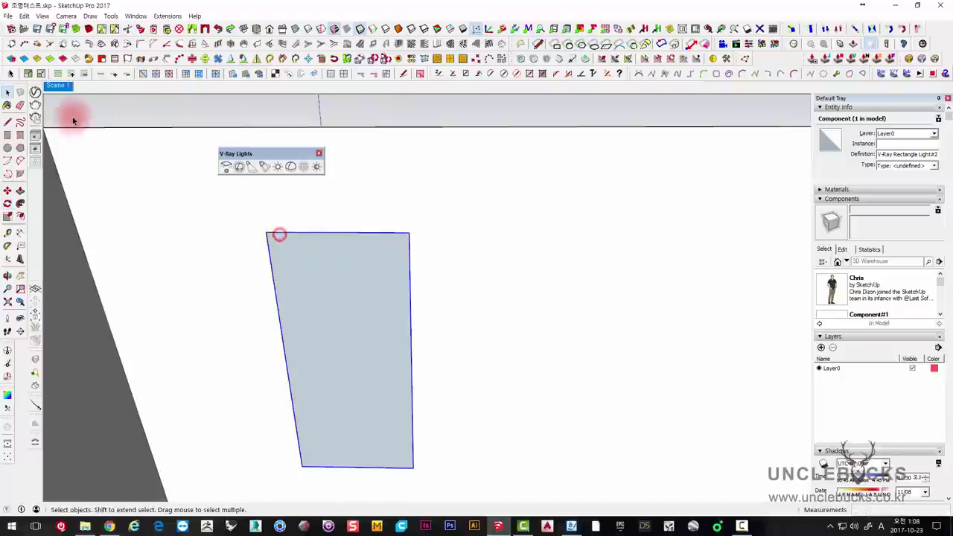
{"action": "left_click", "coordinate": [58, 85]}
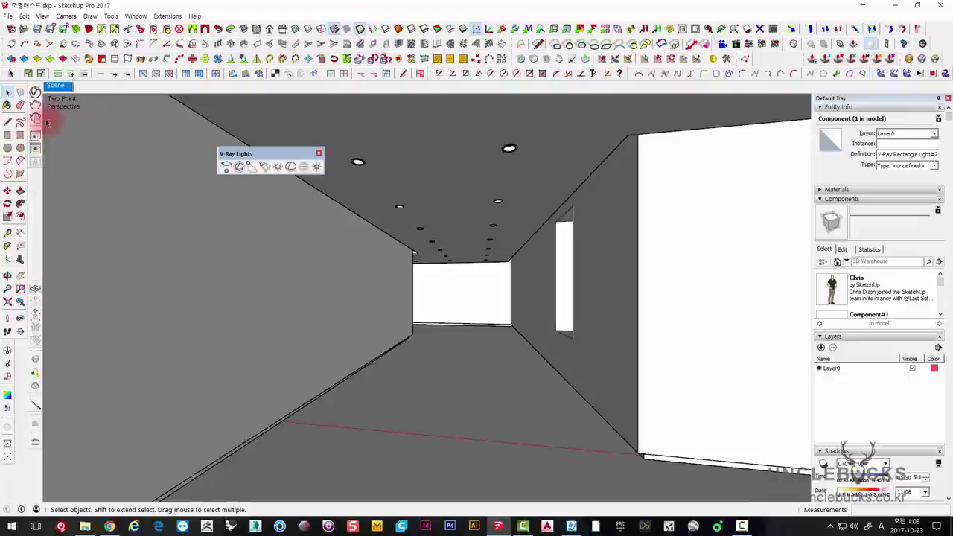
Step: Set the rectangle light's intensity to 600 in the Asset Editor and test-render the corridor
{"action": "left_click", "coordinate": [35, 92]}
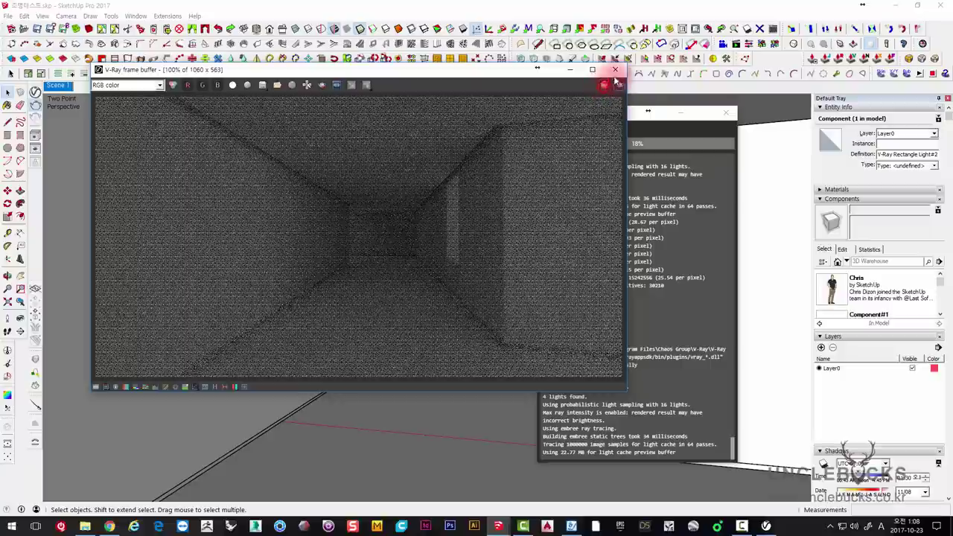
{"action": "left_click", "coordinate": [615, 70]}
{"action": "left_click", "coordinate": [35, 92]}
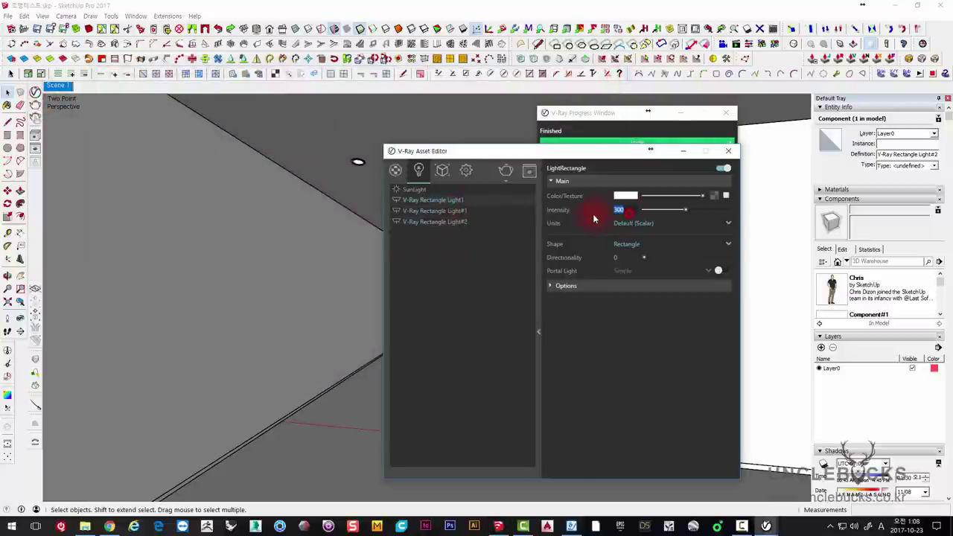
{"action": "type", "text": "30"}
{"action": "left_click", "coordinate": [565, 197]}
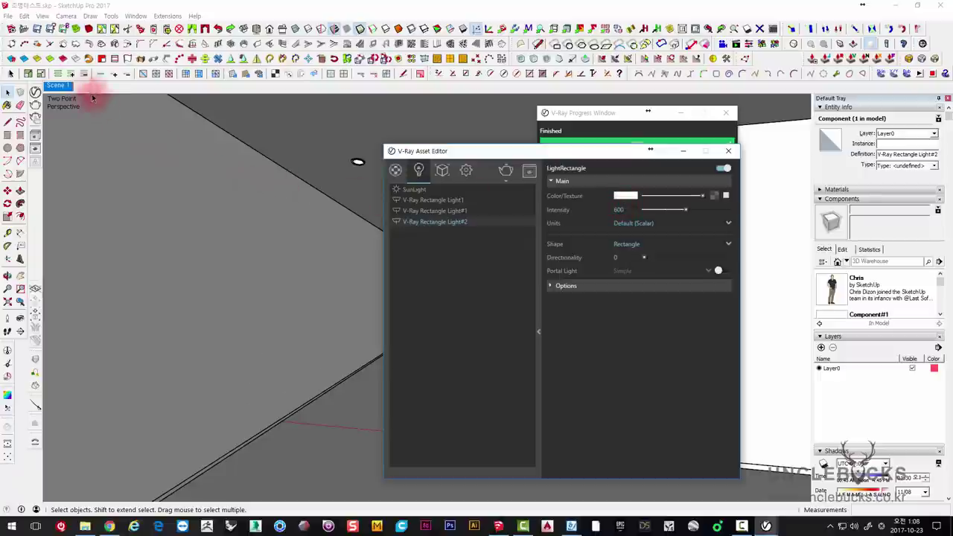
{"action": "left_click", "coordinate": [33, 93]}
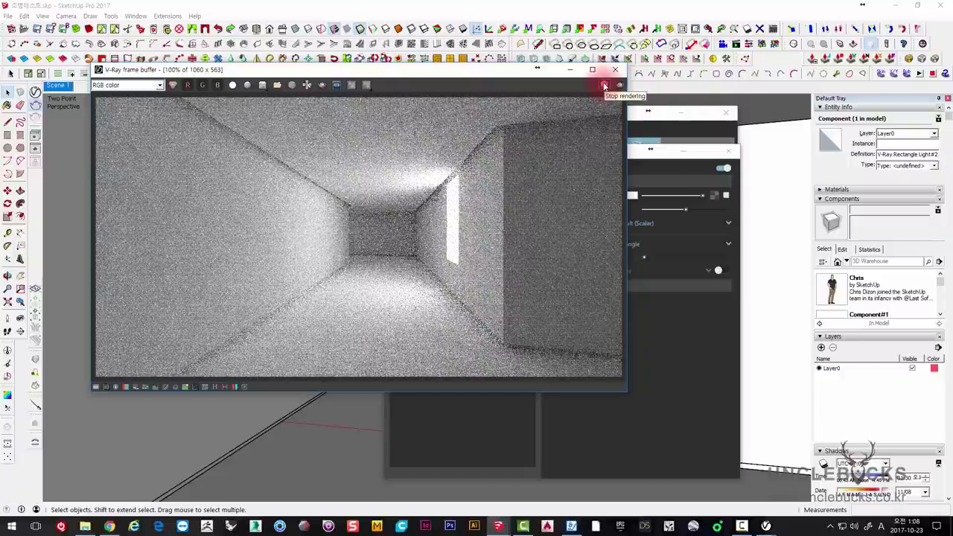
{"action": "left_click", "coordinate": [605, 87]}
{"action": "left_click", "coordinate": [615, 69]}
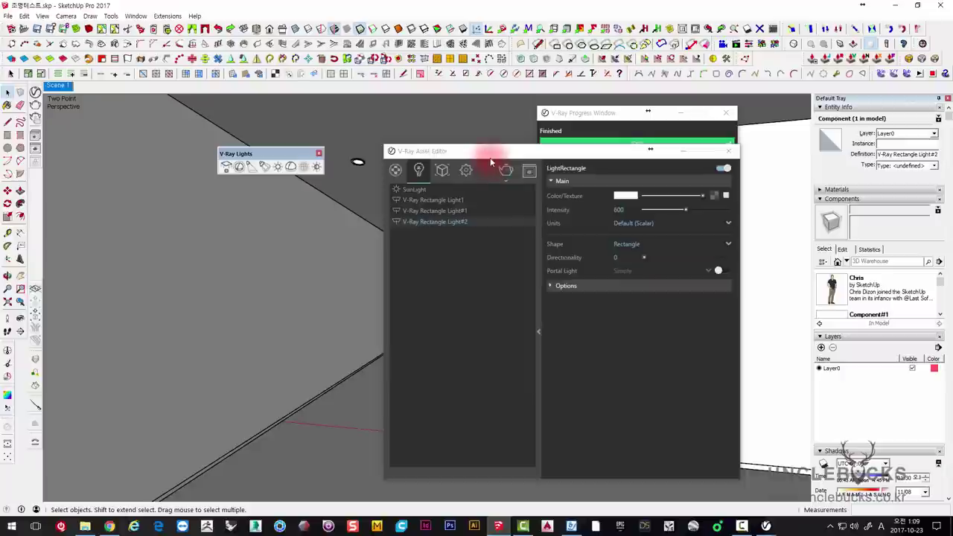
Step: Run another test render, then stop it and close the progress log, frame buffer and light editor
{"action": "mouse_move", "coordinate": [490, 155]}
{"action": "left_mouse_down"}
{"action": "mouse_move", "coordinate": [424, 153]}
{"action": "mouse_move", "coordinate": [321, 122]}
{"action": "left_mouse_up"}
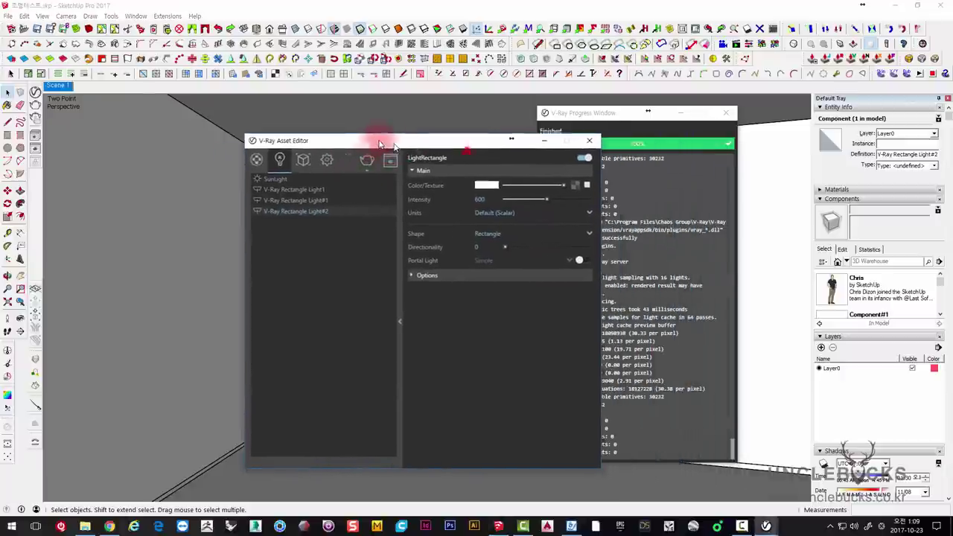
{"action": "left_click", "coordinate": [300, 143]}
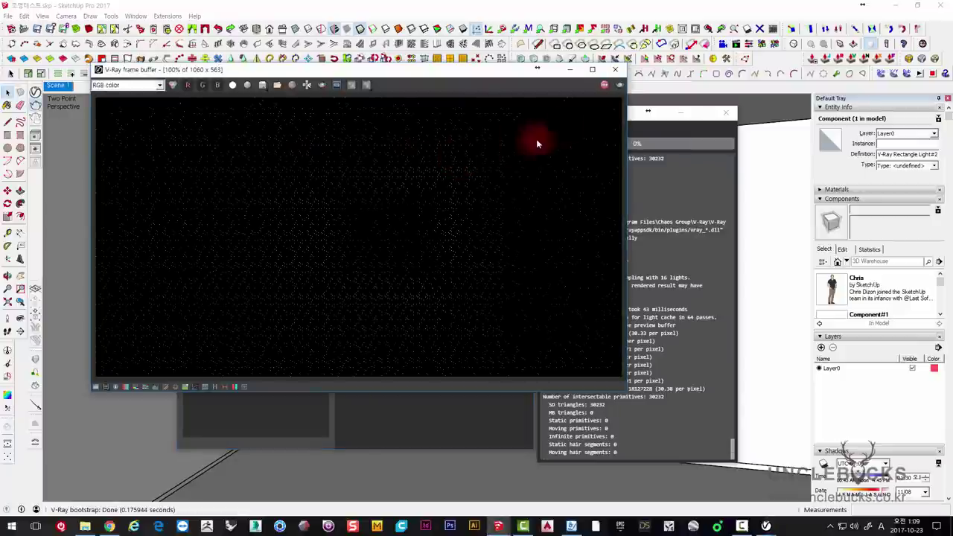
{"action": "left_click", "coordinate": [615, 69]}
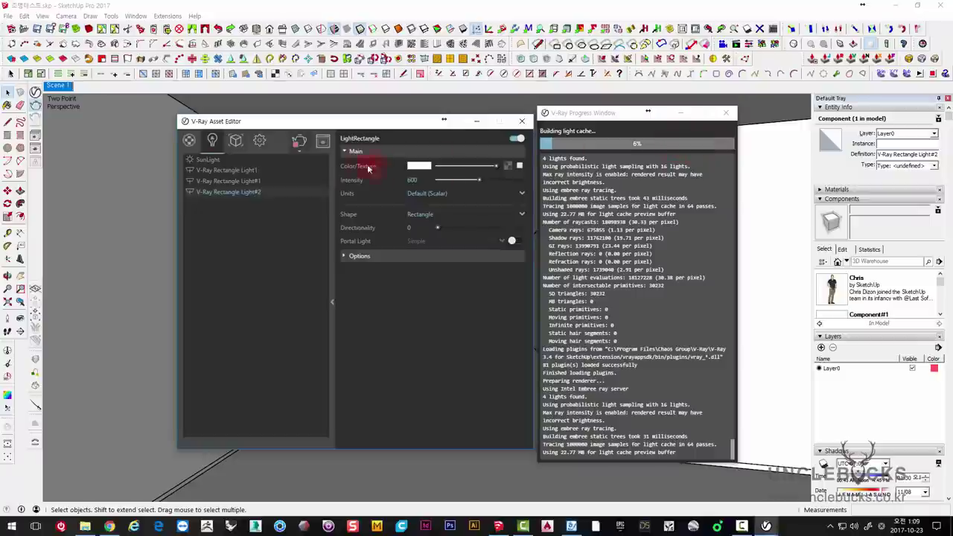
{"action": "left_click", "coordinate": [298, 143]}
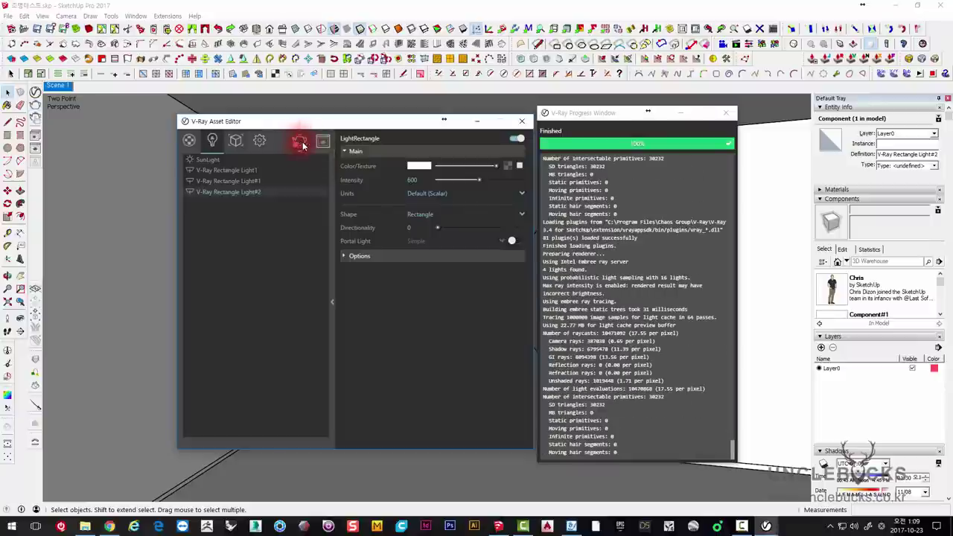
{"action": "left_click", "coordinate": [321, 146]}
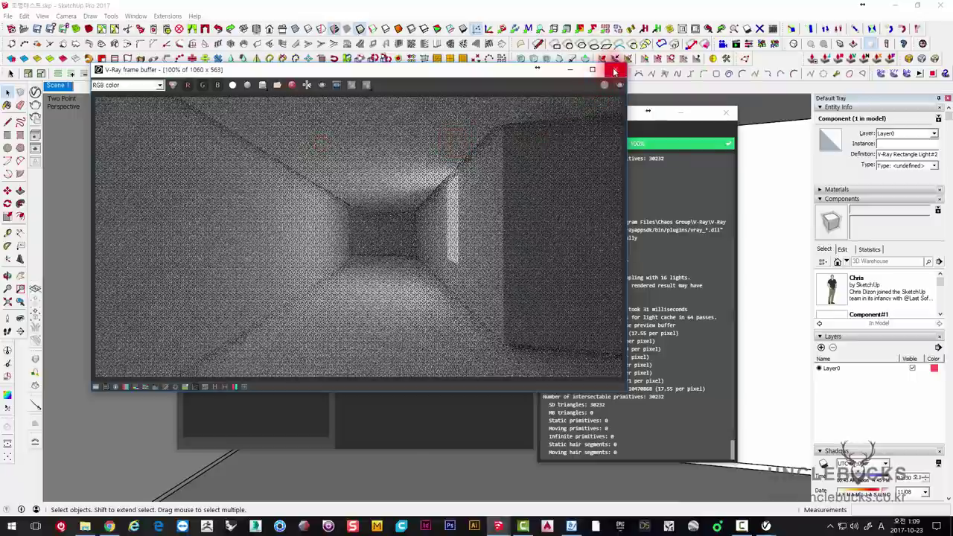
{"action": "left_click", "coordinate": [726, 112]}
{"action": "left_click", "coordinate": [615, 70]}
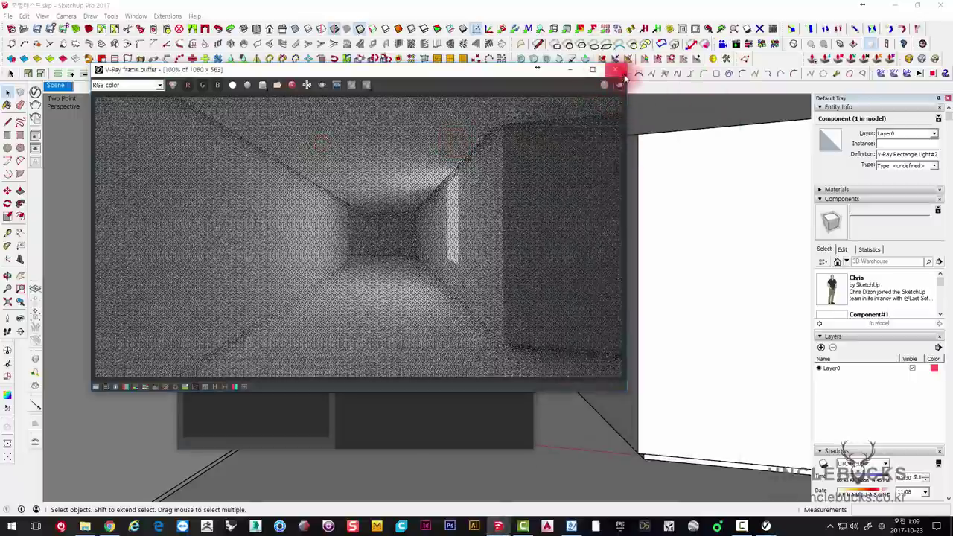
{"action": "left_click", "coordinate": [514, 119]}
{"action": "middle_click", "coordinate": [528, 229]}
Step: Render the view of the right-wall window with Exposure correction turned on in the frame buffer
{"action": "mouse_move", "coordinate": [527, 229]}
{"action": "middle_mouse_down"}
{"action": "mouse_move", "coordinate": [563, 276]}
{"action": "mouse_move", "coordinate": [543, 282]}
{"action": "mouse_move", "coordinate": [596, 283]}
{"action": "mouse_move", "coordinate": [535, 276]}
{"action": "mouse_move", "coordinate": [576, 270]}
{"action": "middle_mouse_up"}
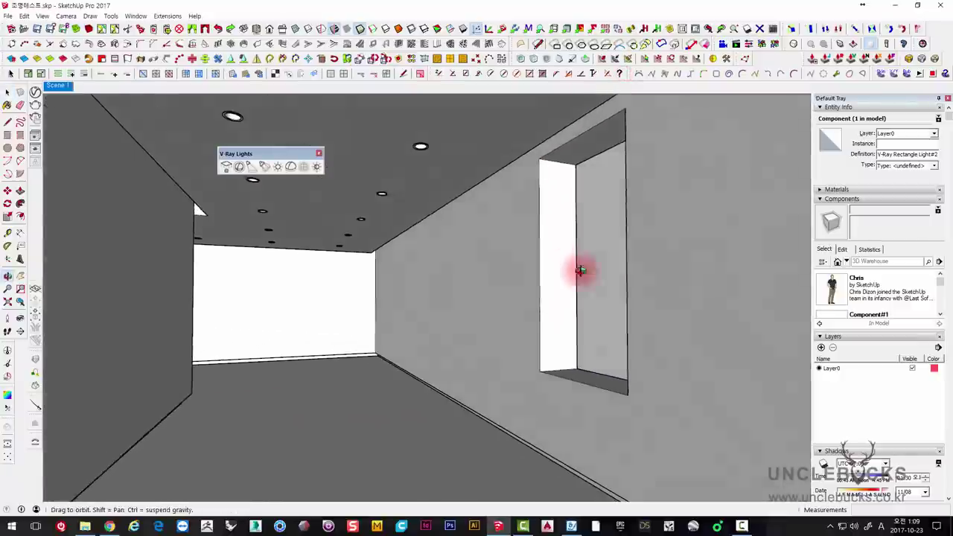
{"action": "scroll", "coordinate": [577, 270], "scroll_direction": "up", "scroll_amount": 1}
{"action": "scroll", "coordinate": [536, 260], "scroll_direction": "up", "scroll_amount": 2}
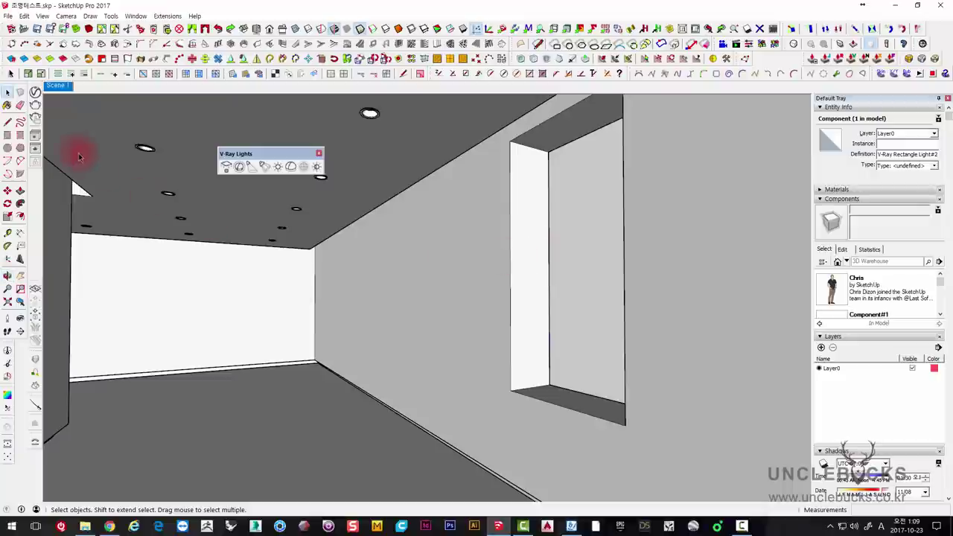
{"action": "left_click", "coordinate": [35, 104]}
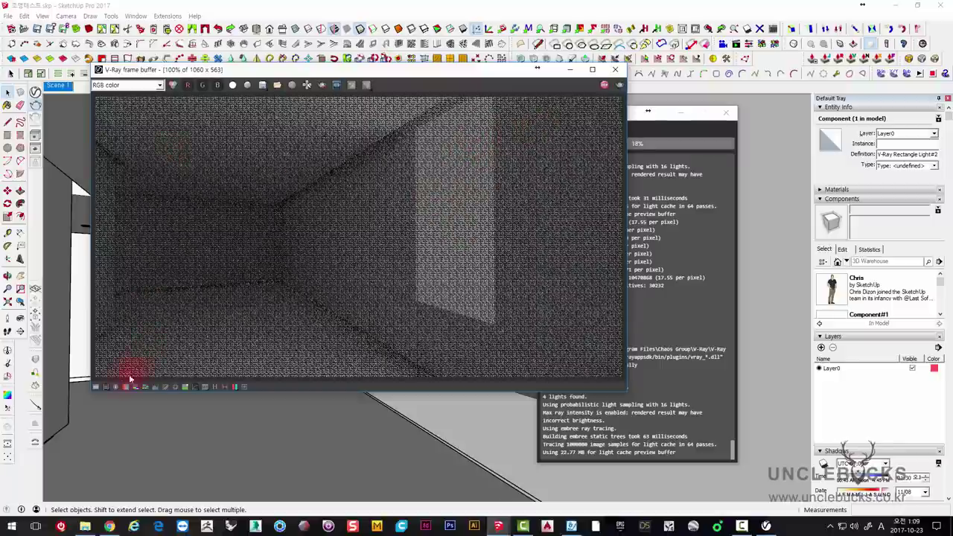
{"action": "left_click", "coordinate": [94, 388]}
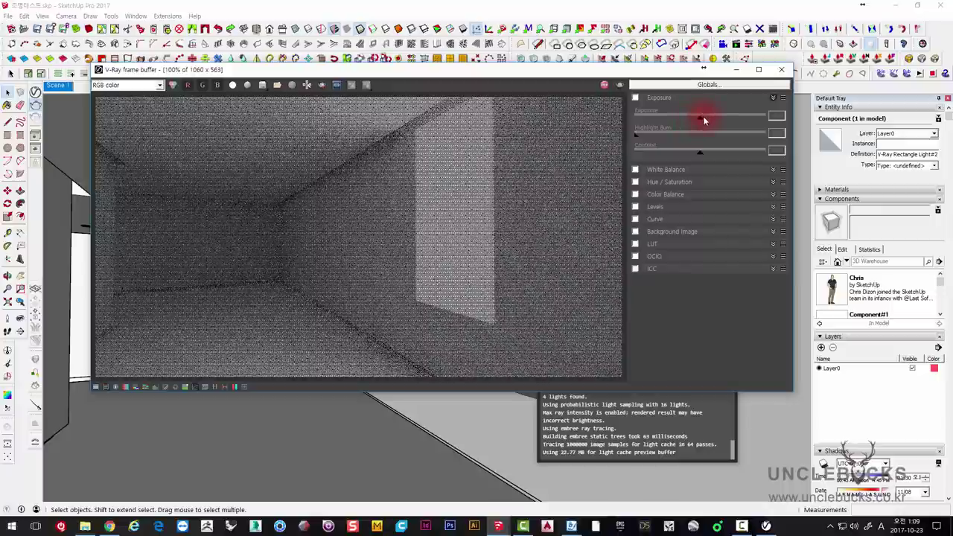
{"action": "left_click", "coordinate": [635, 98]}
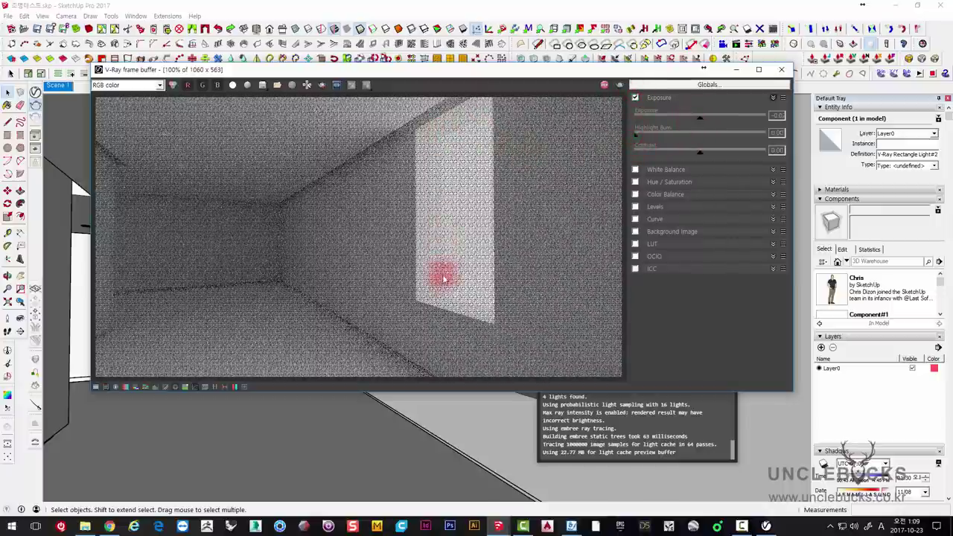
{"action": "left_click", "coordinate": [781, 69]}
{"action": "left_click", "coordinate": [726, 112]}
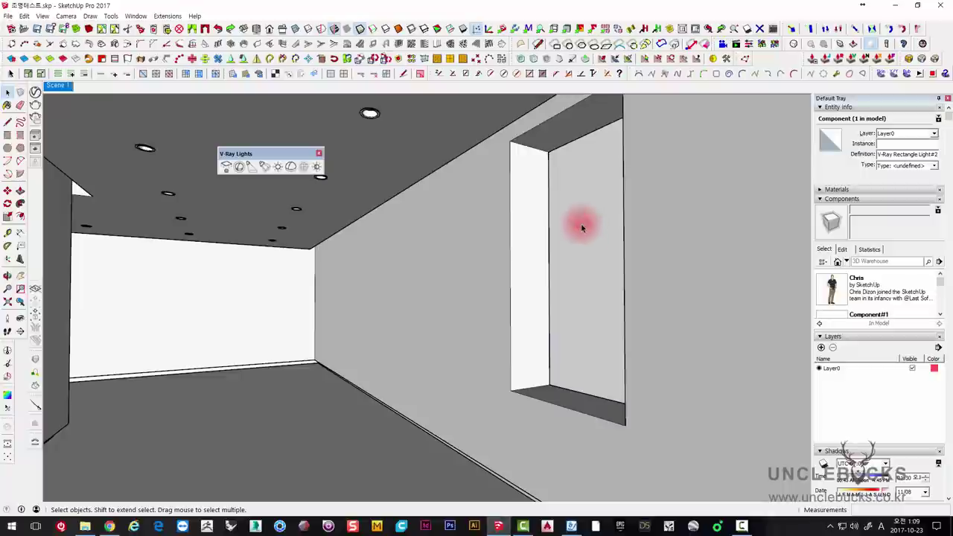
Step: Re-render a squarer window view, check its Alpha channel, and close the frame buffer
{"action": "middle_click_drag", "start_coordinate": [569, 227], "coordinate": [611, 228]}
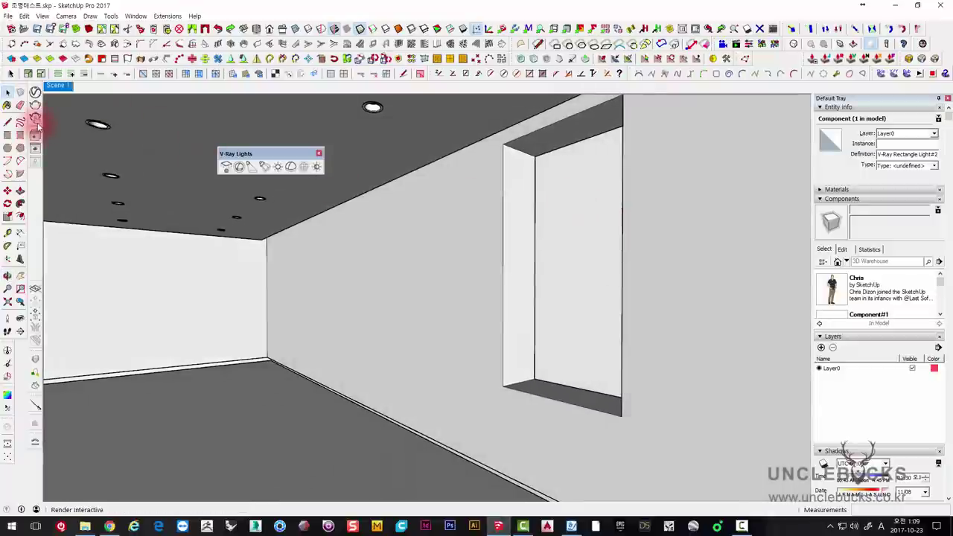
{"action": "left_click", "coordinate": [35, 149]}
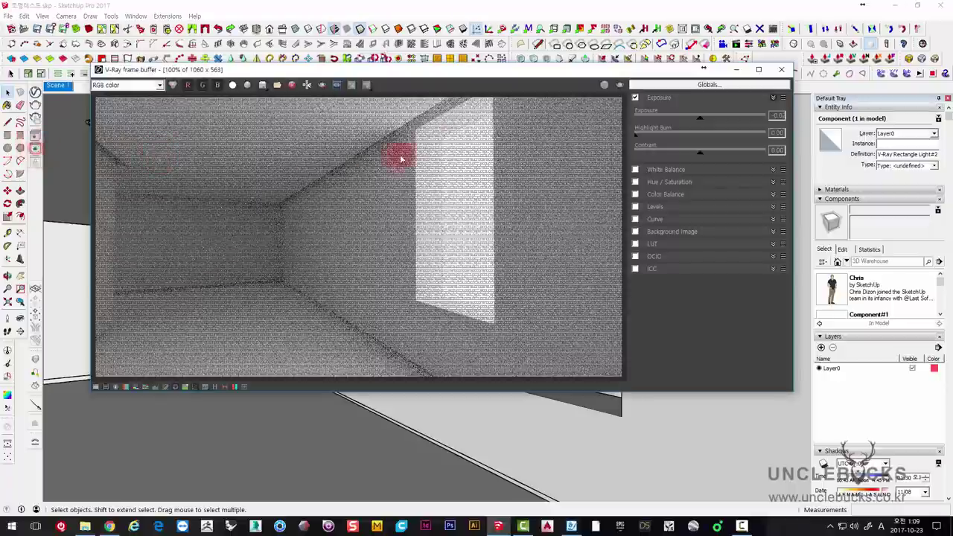
{"action": "left_click", "coordinate": [233, 84]}
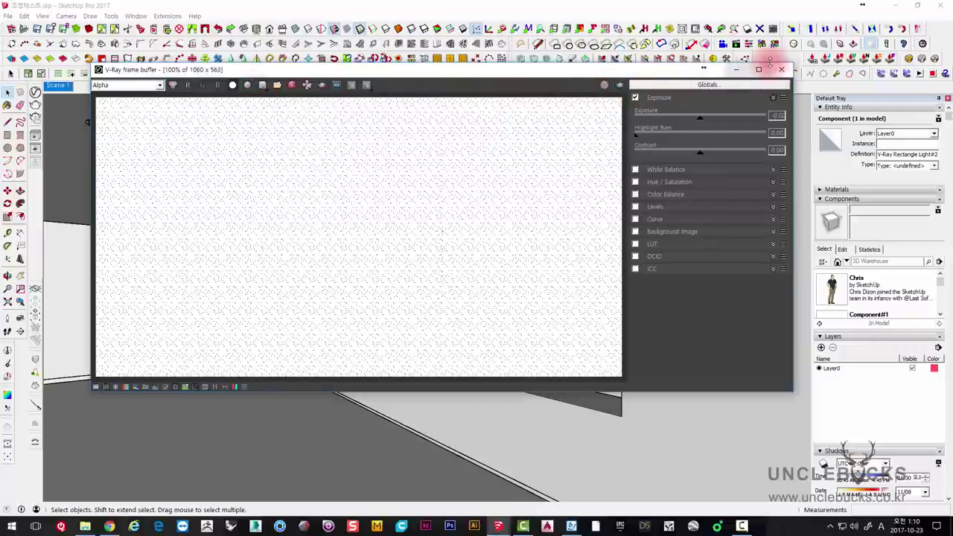
{"action": "left_click", "coordinate": [781, 69]}
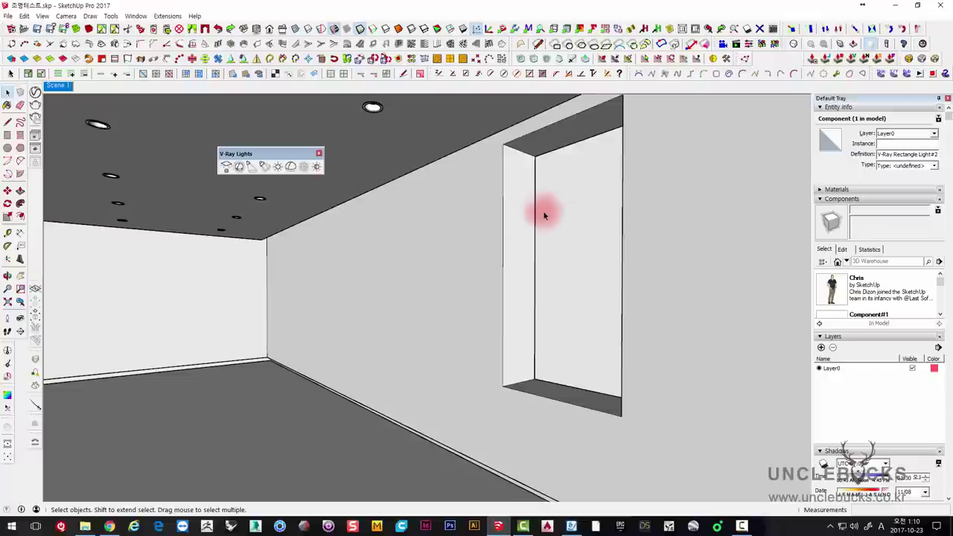
Step: Reopen the light settings with extra options expanded and re-render in full colour
{"action": "left_click", "coordinate": [35, 91]}
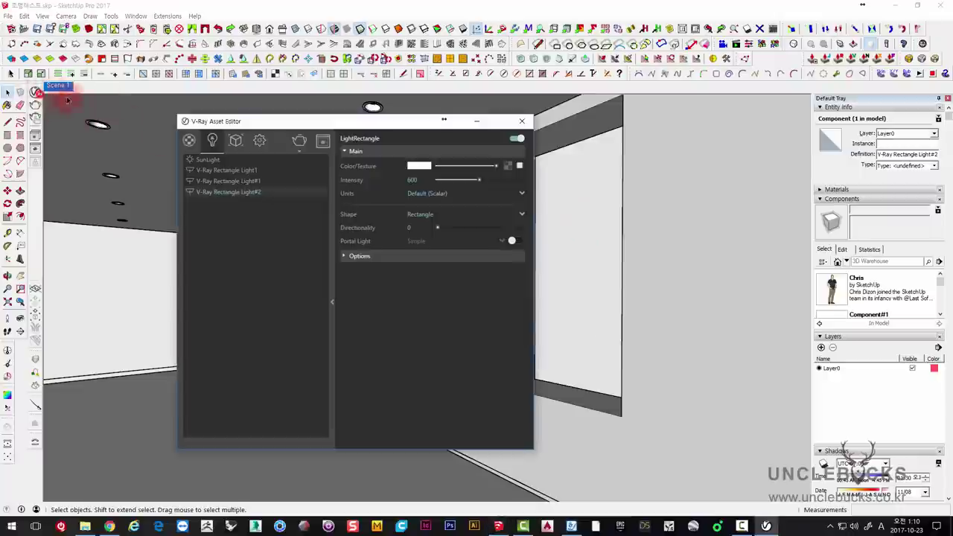
{"action": "left_click", "coordinate": [345, 256]}
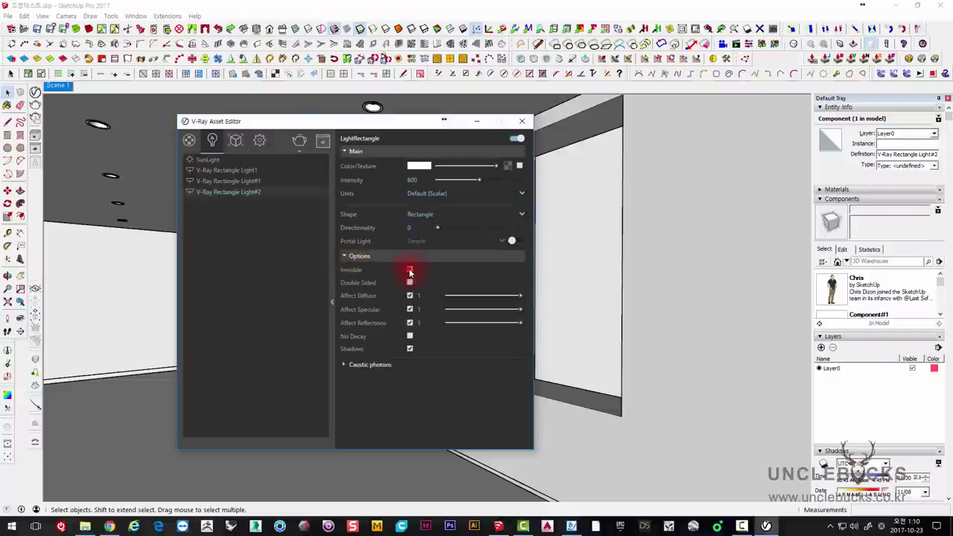
{"action": "left_click", "coordinate": [297, 141]}
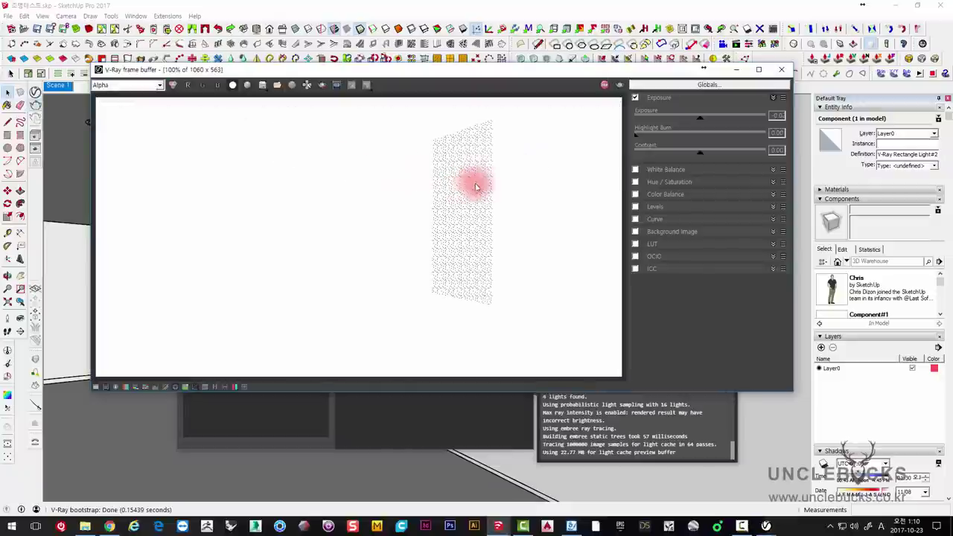
{"action": "left_click", "coordinate": [233, 84]}
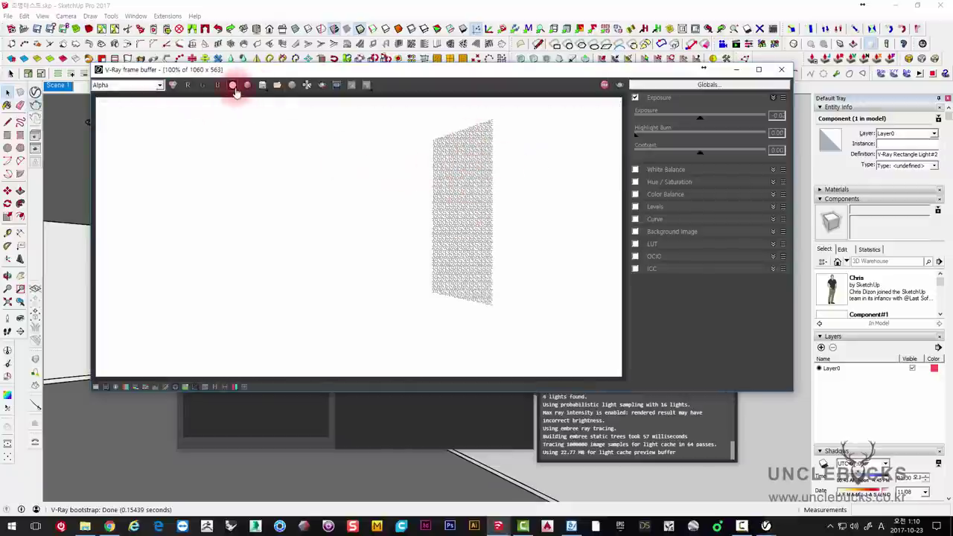
{"action": "left_click", "coordinate": [172, 85]}
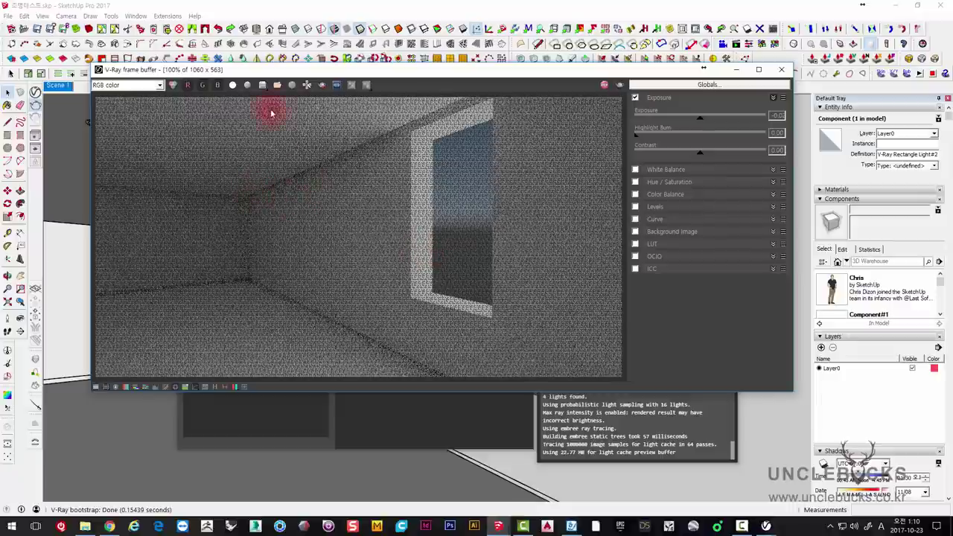
Step: Cancel saving the rendered image, then stop the render and close the frame buffer
{"action": "left_click", "coordinate": [275, 88]}
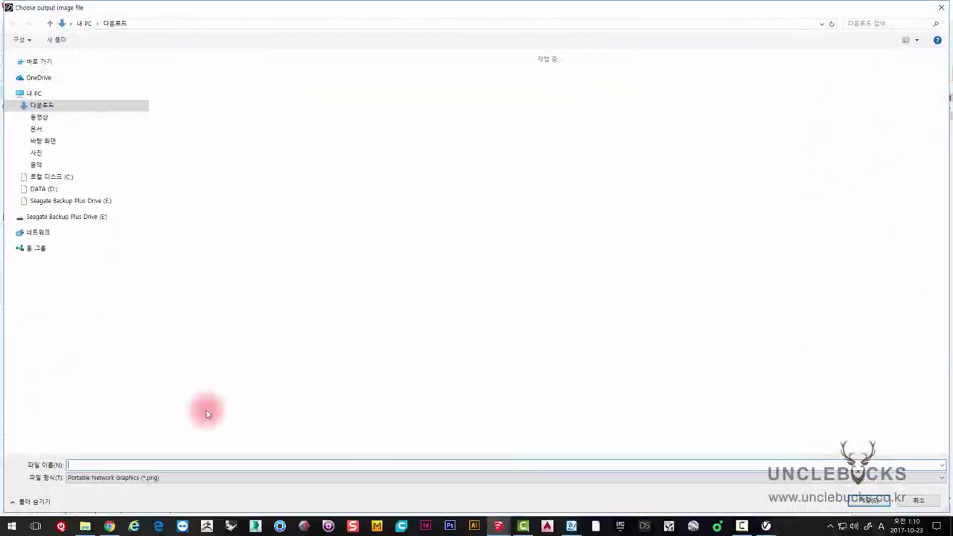
{"action": "left_click", "coordinate": [920, 503]}
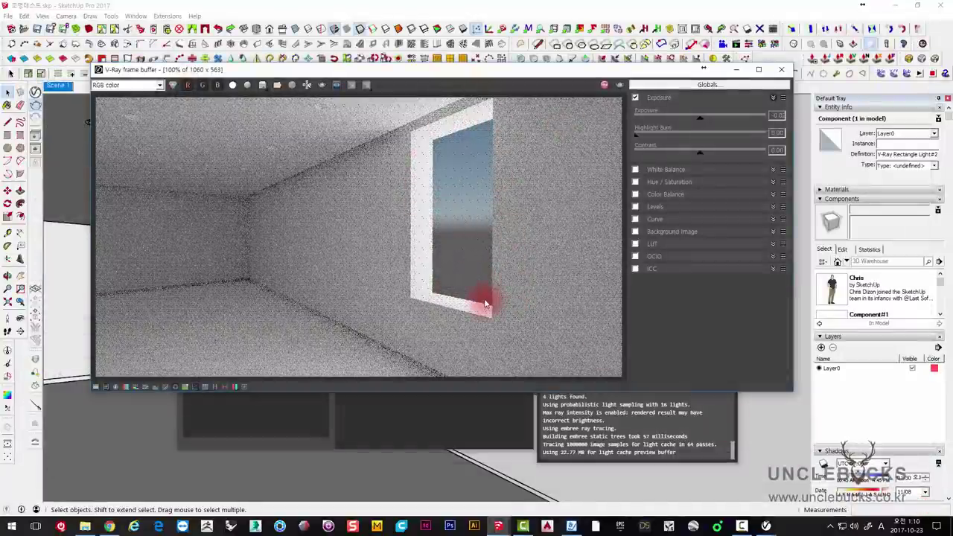
{"action": "left_click", "coordinate": [605, 86]}
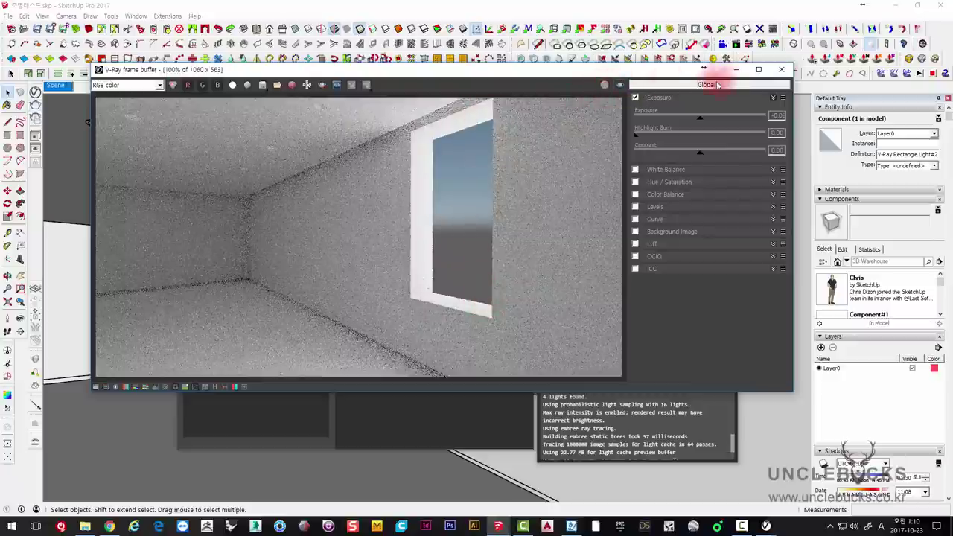
{"action": "left_click", "coordinate": [781, 69]}
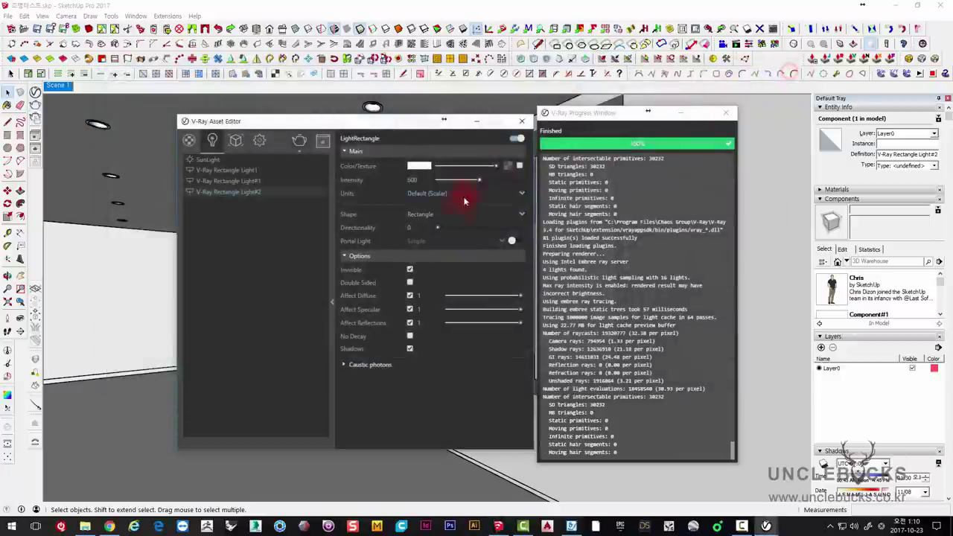
Step: Tick Invisible for Rectangle Light#2 and move the Asset Editor out of the way
{"action": "left_click", "coordinate": [408, 269]}
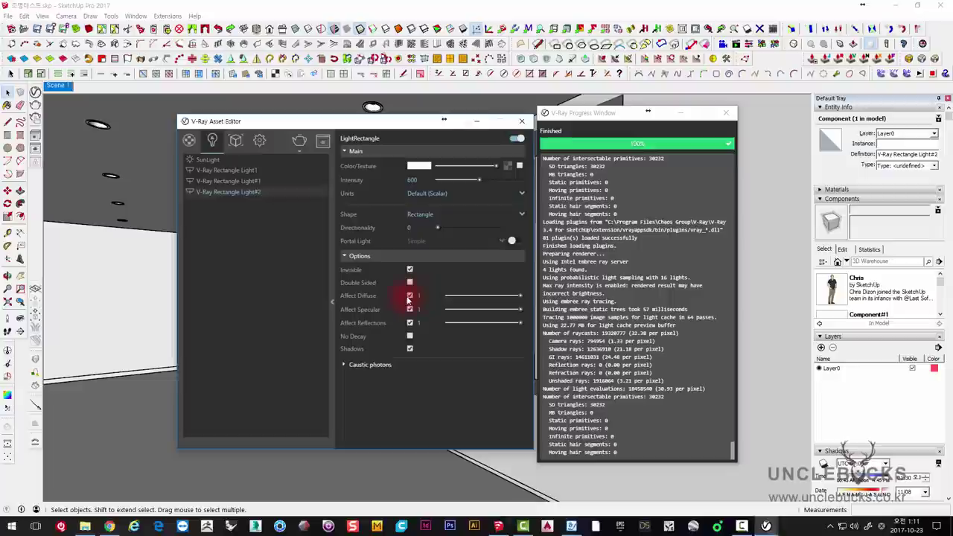
{"action": "left_click_drag", "start_coordinate": [393, 117], "coordinate": [296, 98]}
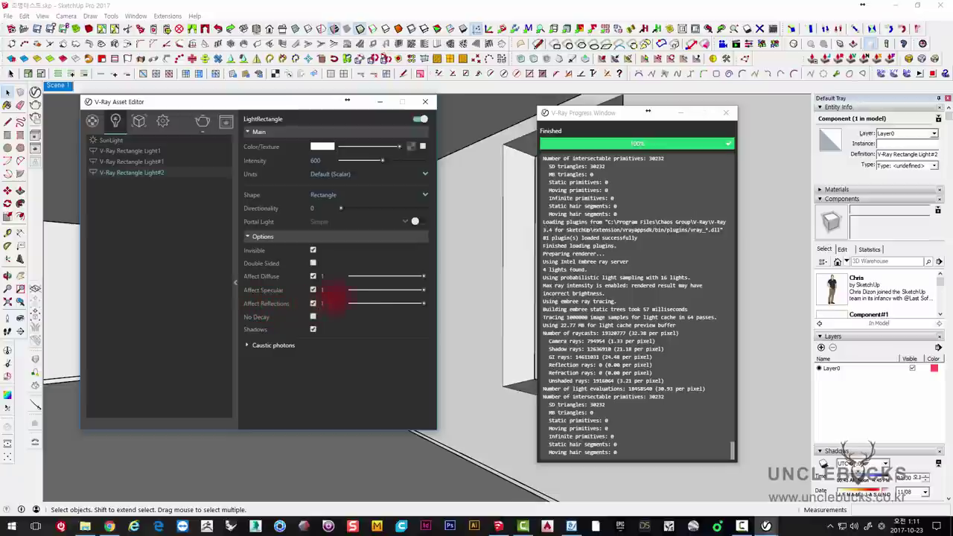
Step: Close the progress log, reposition the Asset Editor, and uncheck No Decay for Rectangle Light#2
{"action": "left_click", "coordinate": [725, 112]}
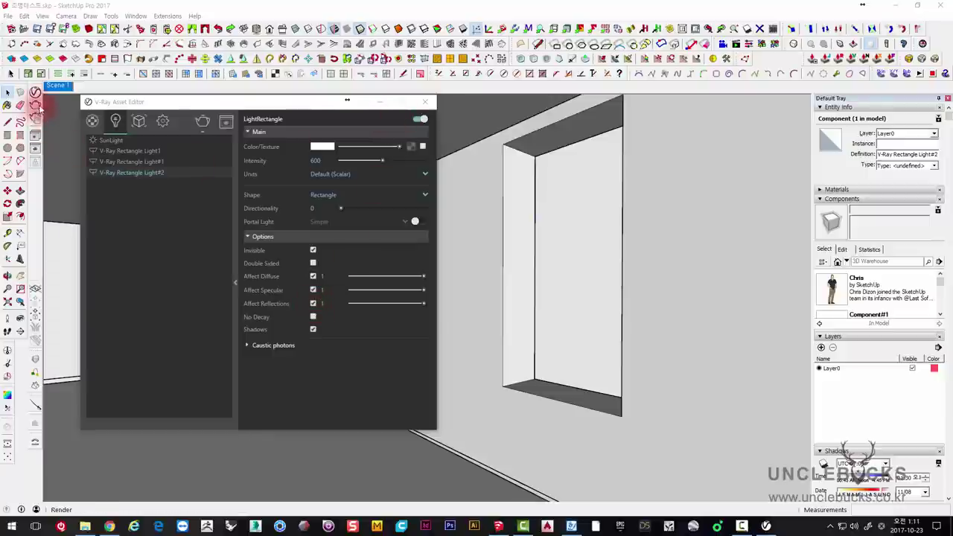
{"action": "left_click_drag", "start_coordinate": [96, 102], "coordinate": [267, 99]}
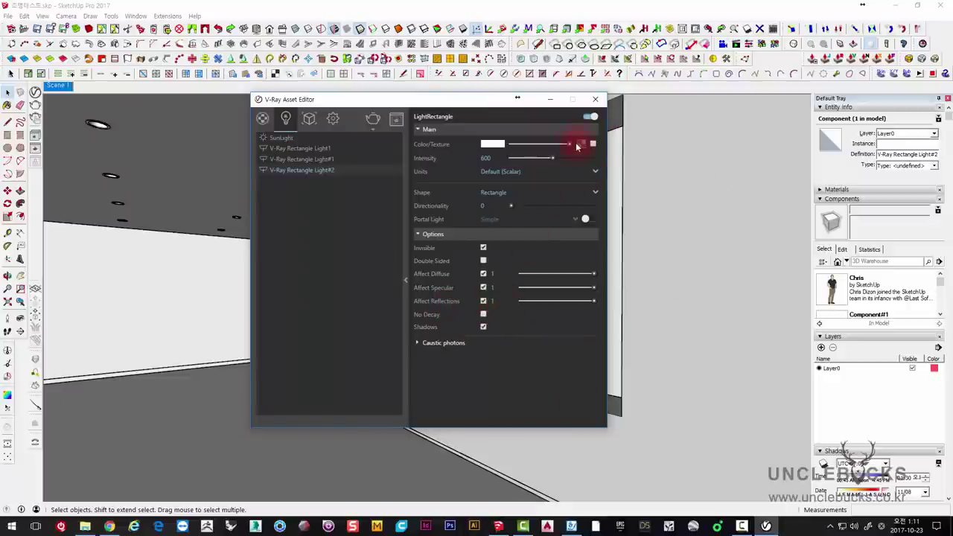
{"action": "left_click_drag", "start_coordinate": [493, 110], "coordinate": [405, 112]}
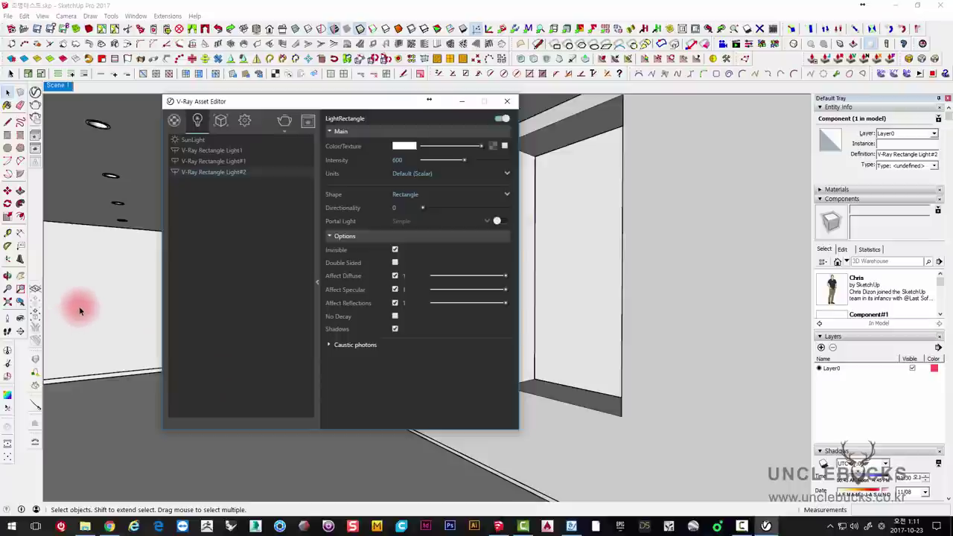
{"action": "left_click", "coordinate": [395, 316]}
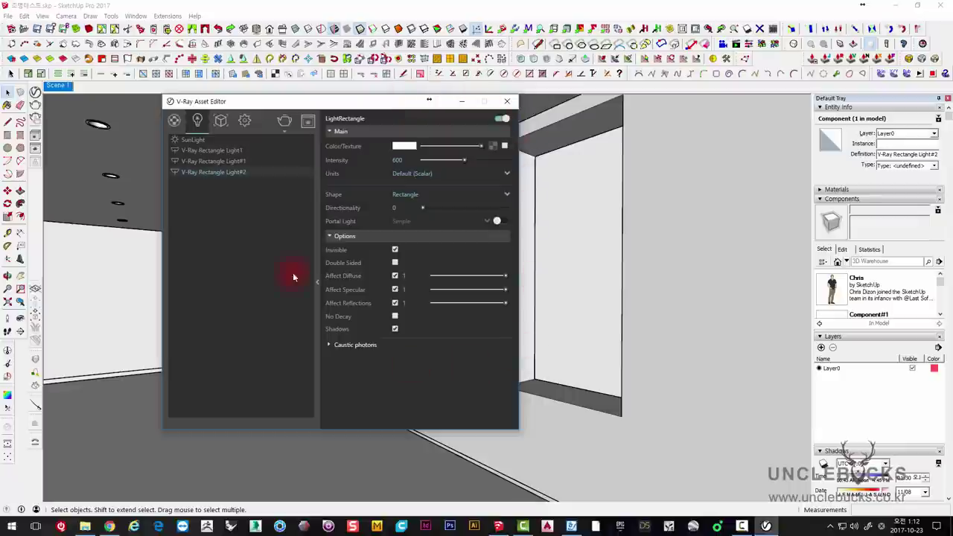
Step: Close the Asset Editor, delete the window light, and erase the window opening from the wall
{"action": "left_click", "coordinate": [506, 104]}
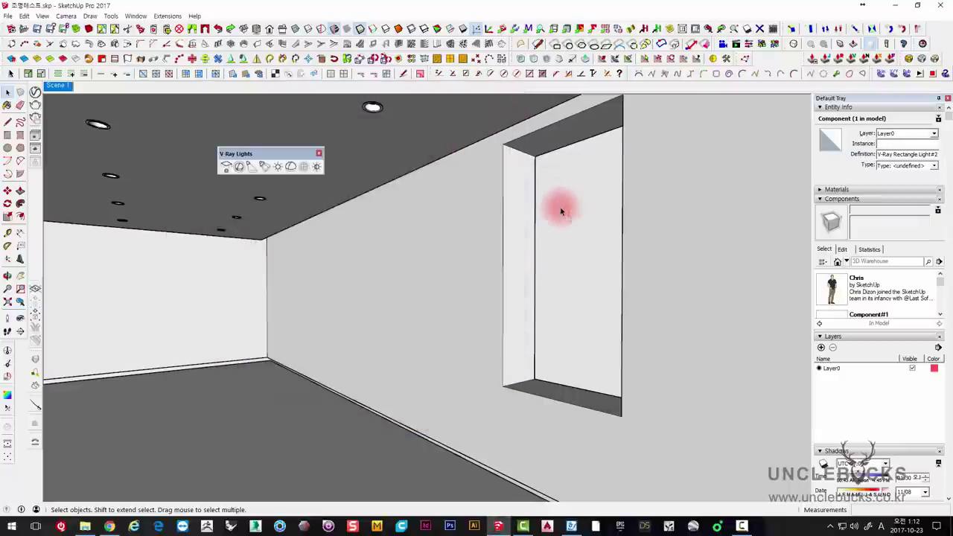
{"action": "key", "text": "Delete"}
{"action": "triple_click", "coordinate": [512, 246]}
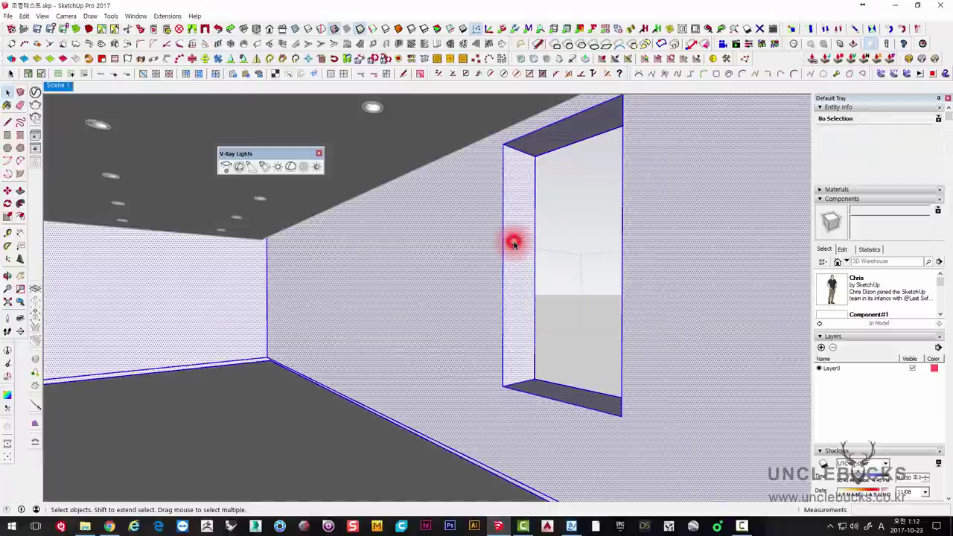
{"action": "left_click", "coordinate": [513, 242]}
{"action": "key", "text": "e"}
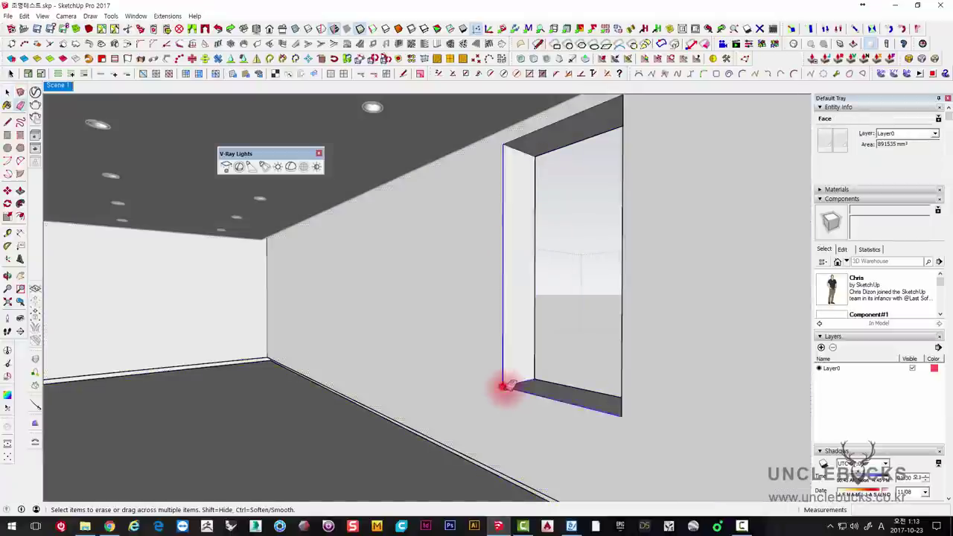
{"action": "left_click", "coordinate": [505, 387]}
Step: Erase leftover edges near the wall's upper corner
{"action": "middle_click_drag", "start_coordinate": [628, 107], "coordinate": [613, 143]}
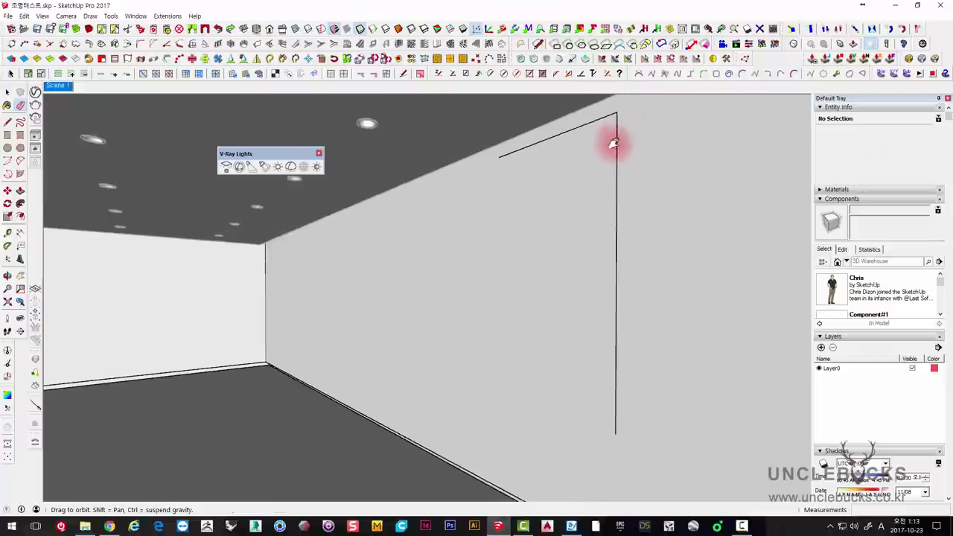
{"action": "left_click_drag", "start_coordinate": [615, 130], "coordinate": [616, 119]}
{"action": "middle_click_drag", "start_coordinate": [627, 245], "coordinate": [187, 291]}
{"action": "scroll", "coordinate": [463, 283], "scroll_direction": "down", "scroll_amount": 3}
{"action": "scroll", "coordinate": [479, 304], "scroll_direction": "down", "scroll_amount": 2}
{"action": "scroll", "coordinate": [488, 303], "scroll_direction": "down", "scroll_amount": 3}
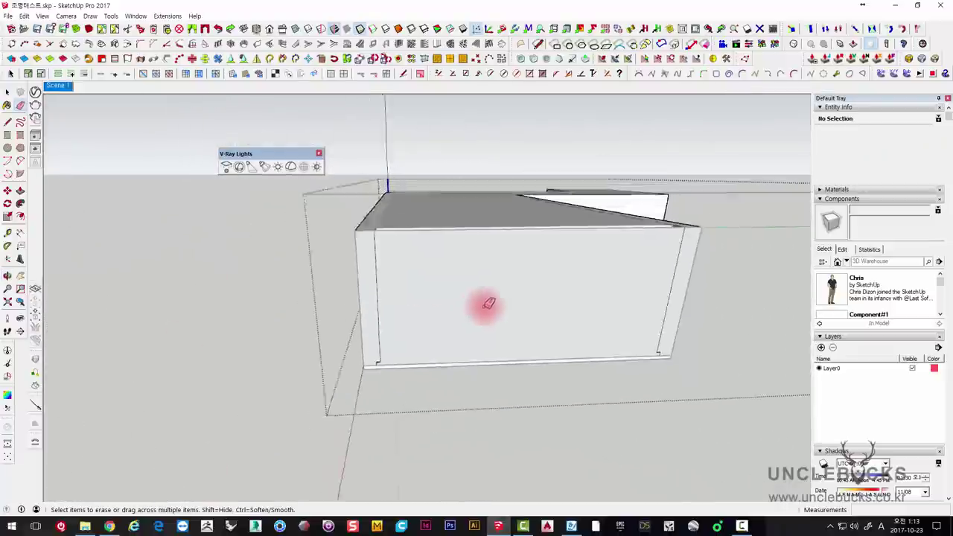
{"action": "scroll", "coordinate": [487, 303], "scroll_direction": "down", "scroll_amount": 3}
{"action": "scroll", "coordinate": [521, 225], "scroll_direction": "up", "scroll_amount": 5}
{"action": "scroll", "coordinate": [510, 221], "scroll_direction": "up", "scroll_amount": 2}
{"action": "scroll", "coordinate": [505, 227], "scroll_direction": "up", "scroll_amount": 2}
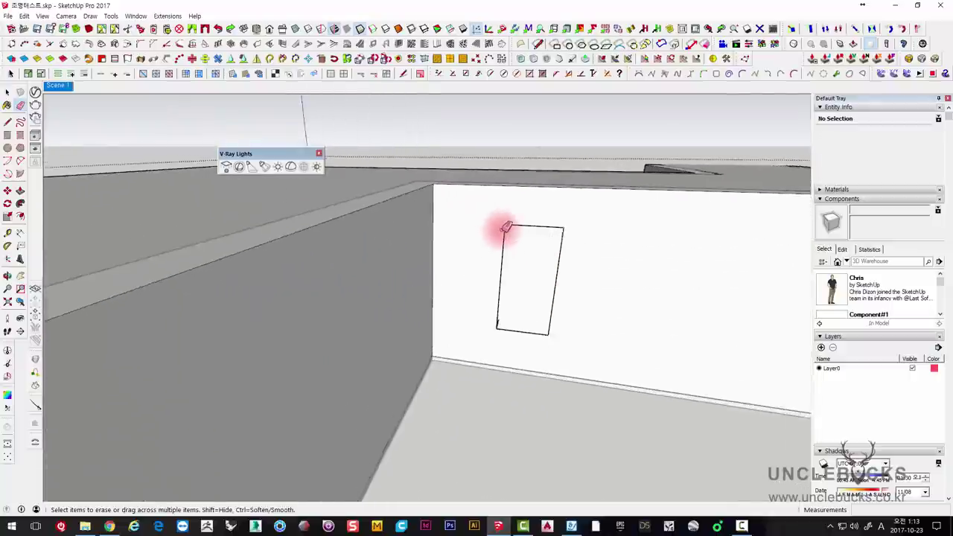
{"action": "scroll", "coordinate": [505, 227], "scroll_direction": "up", "scroll_amount": 1}
Step: Erase the remaining rectangle outline edges and return to the Scene 1 corridor view
{"action": "left_click_drag", "start_coordinate": [506, 227], "coordinate": [510, 221]}
{"action": "left_click_drag", "start_coordinate": [570, 223], "coordinate": [566, 305]}
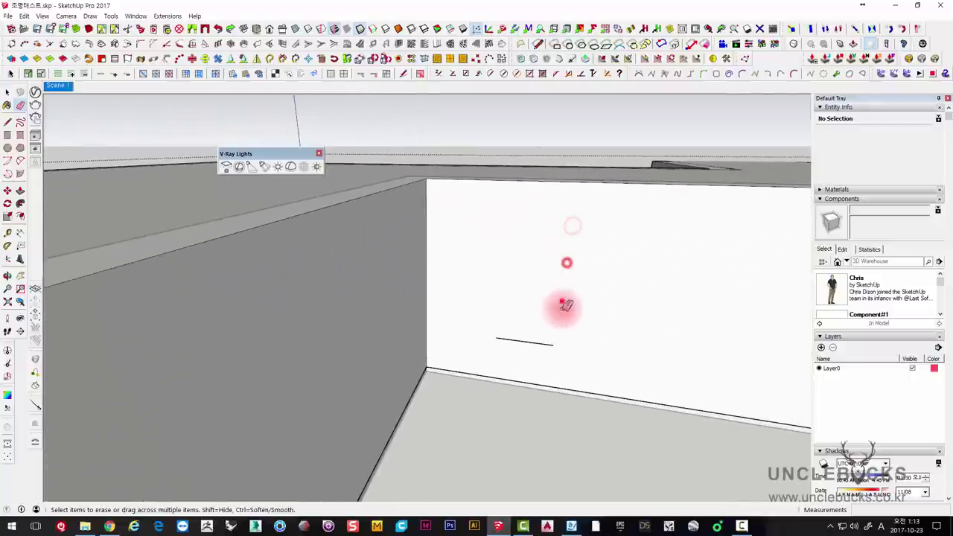
{"action": "left_click", "coordinate": [548, 342]}
{"action": "key", "text": "space"}
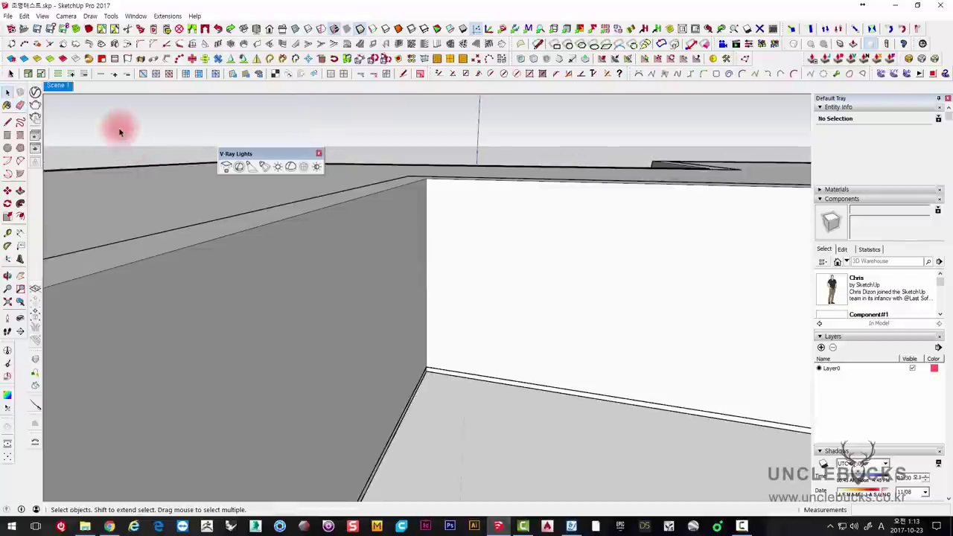
{"action": "left_click", "coordinate": [60, 85]}
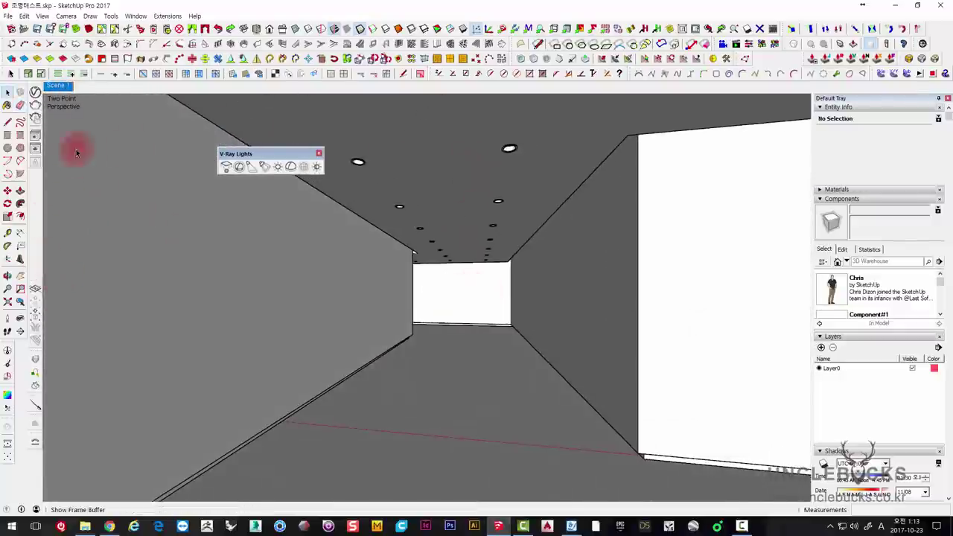
Step: Dock the V-Ray Lights toolbar and draw a sphere light on the corridor floor
{"action": "mouse_move", "coordinate": [238, 154]}
{"action": "left_mouse_down"}
{"action": "mouse_move", "coordinate": [30, 181]}
{"action": "mouse_move", "coordinate": [29, 152]}
{"action": "left_mouse_up"}
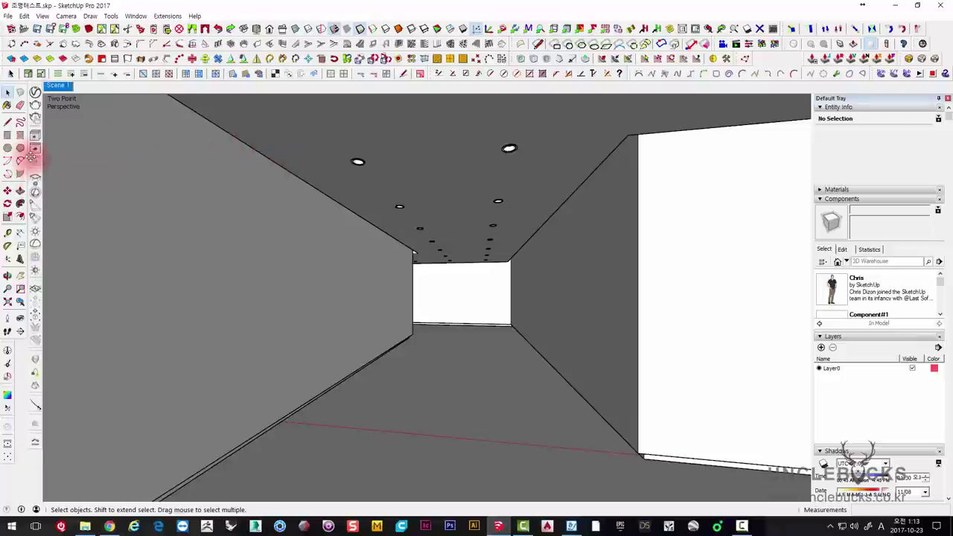
{"action": "left_click", "coordinate": [35, 192]}
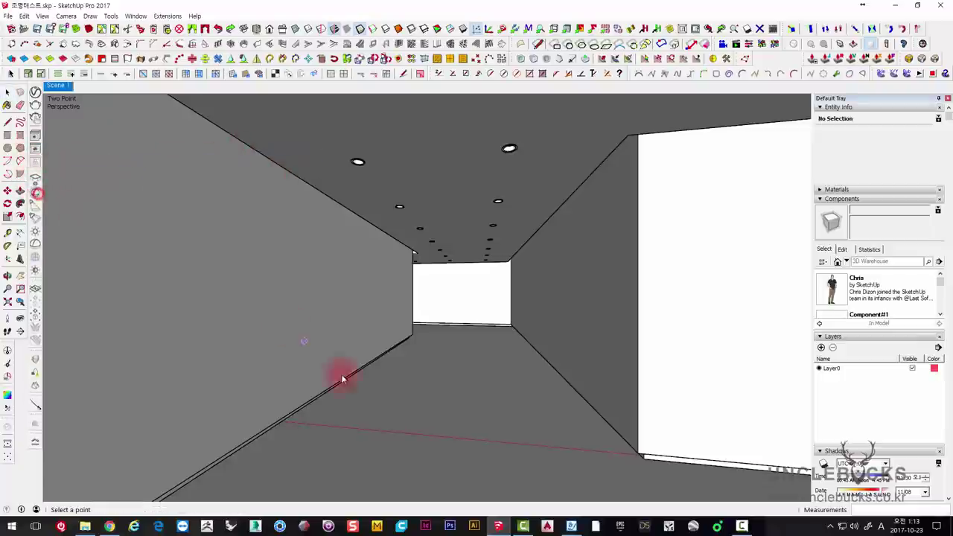
{"action": "left_click", "coordinate": [417, 430]}
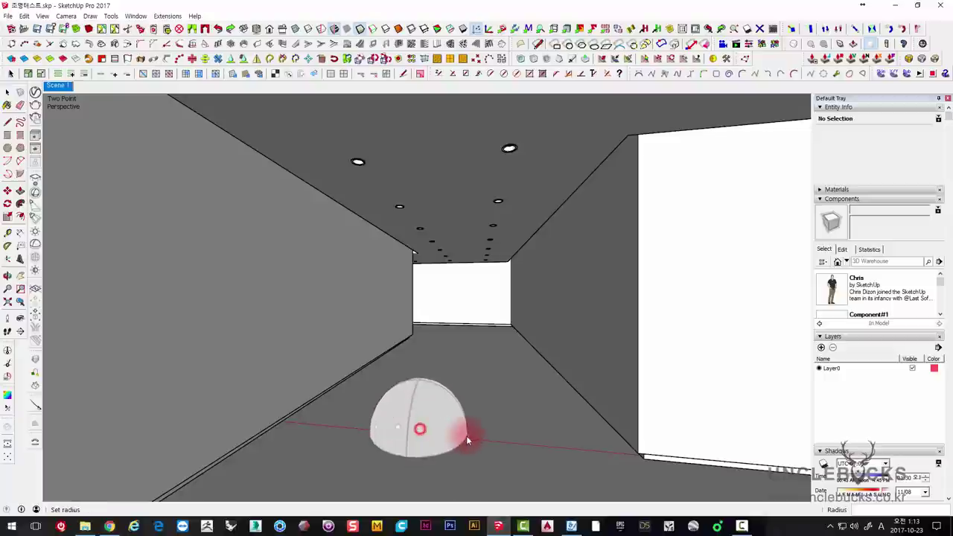
{"action": "left_click", "coordinate": [419, 433]}
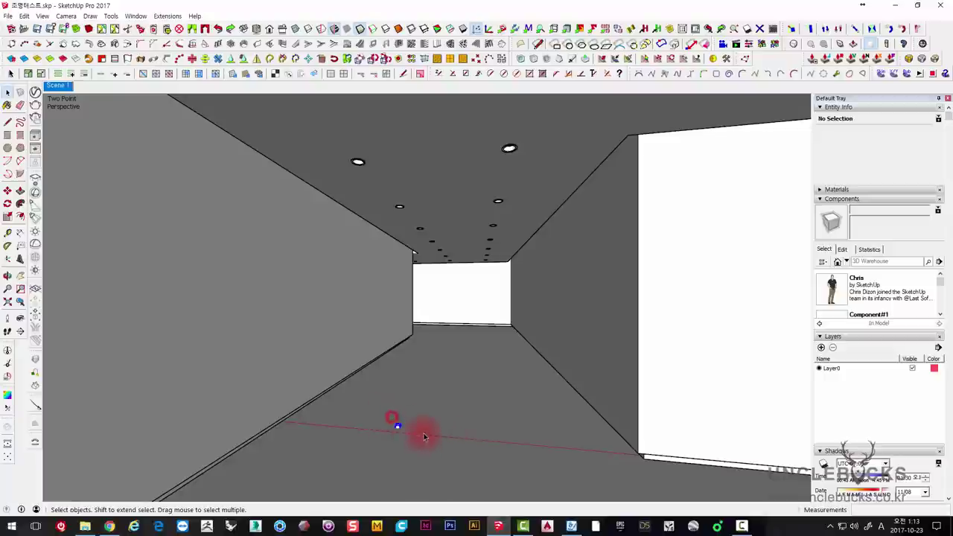
{"action": "left_click", "coordinate": [394, 424]}
{"action": "left_click", "coordinate": [66, 215]}
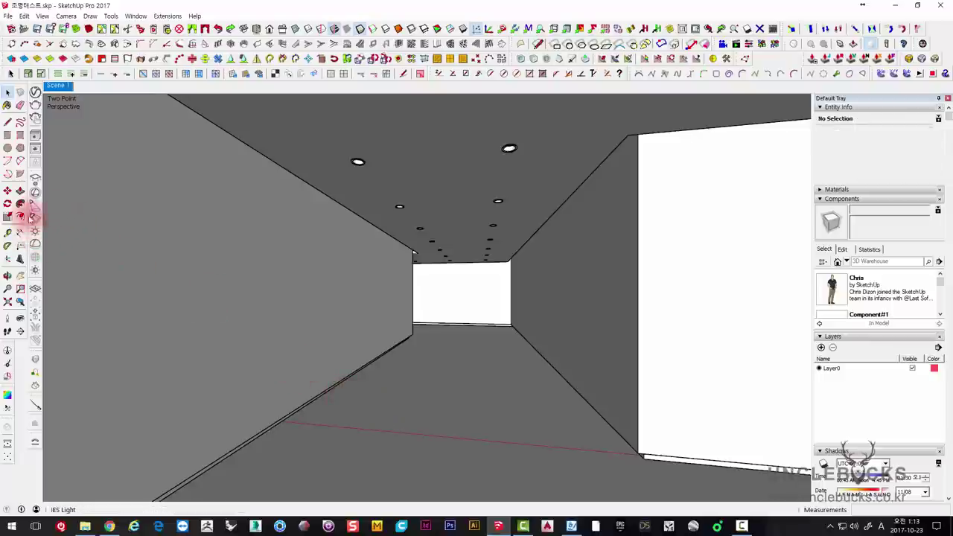
{"action": "left_click", "coordinate": [35, 192]}
{"action": "left_click", "coordinate": [403, 425]}
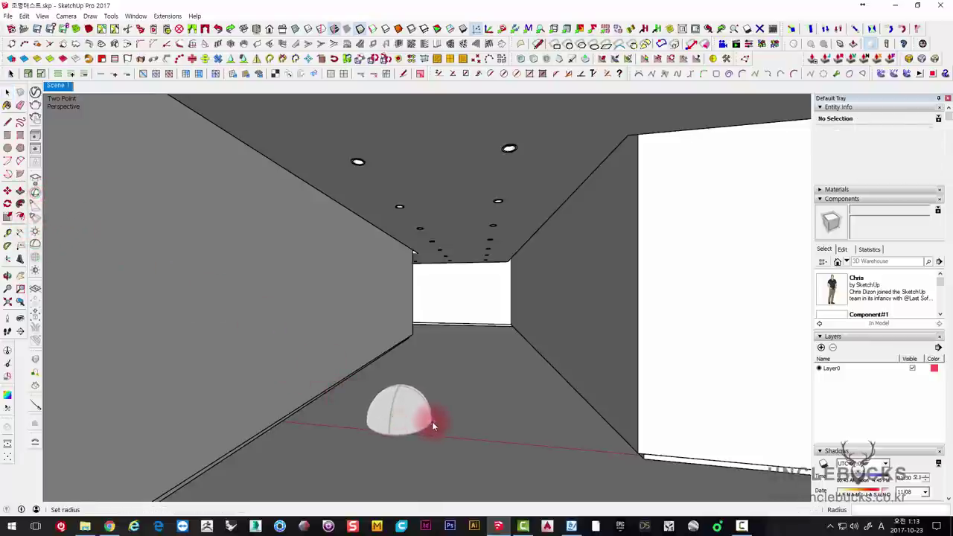
{"action": "left_click", "coordinate": [426, 418]}
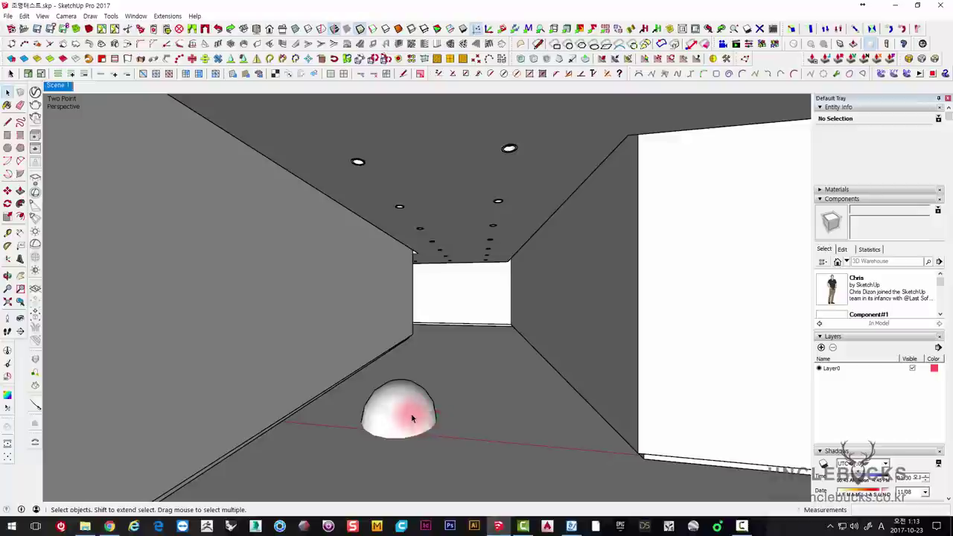
{"action": "left_click", "coordinate": [413, 414]}
Step: Raise the sphere light mid-corridor and bring up Sphere Light1's settings at intensity 30
{"action": "key", "text": "m"}
{"action": "left_click", "coordinate": [277, 362]}
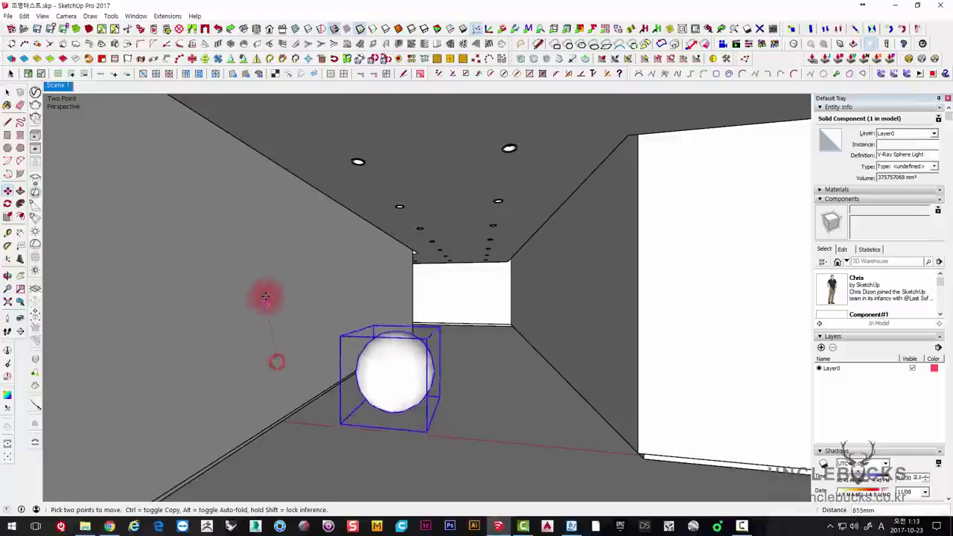
{"action": "left_click", "coordinate": [277, 215]}
{"action": "key", "text": "space"}
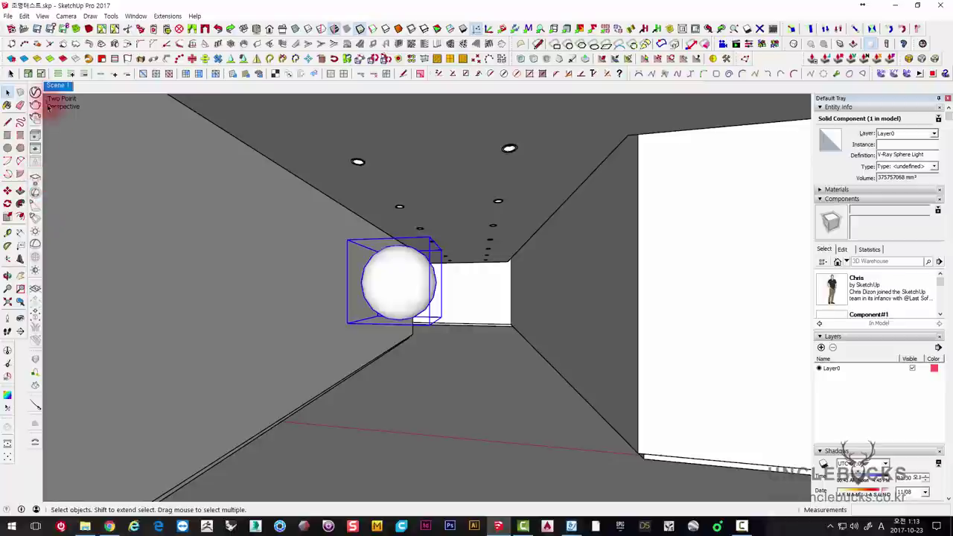
{"action": "left_click", "coordinate": [35, 92]}
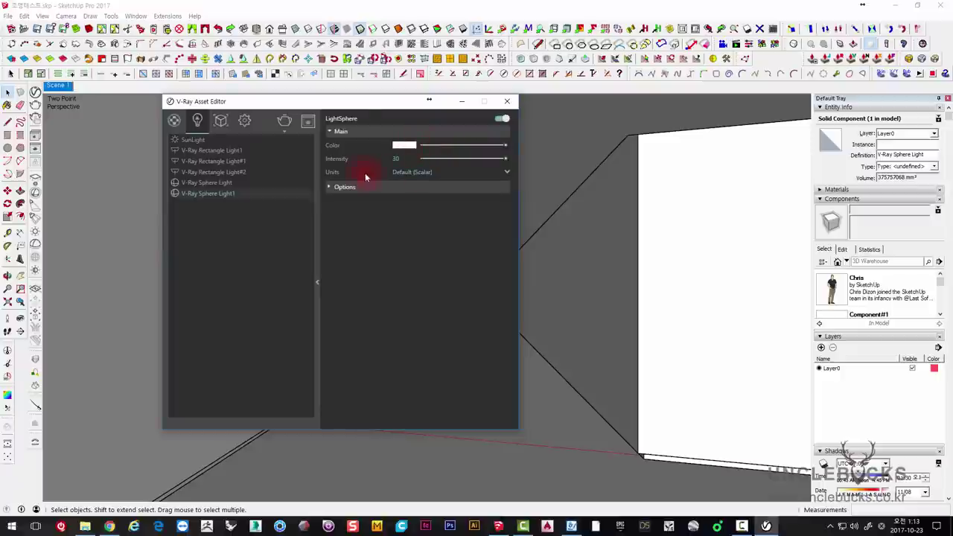
Step: Review the sphere light's options, close its settings and orbit around the light
{"action": "left_click", "coordinate": [332, 188]}
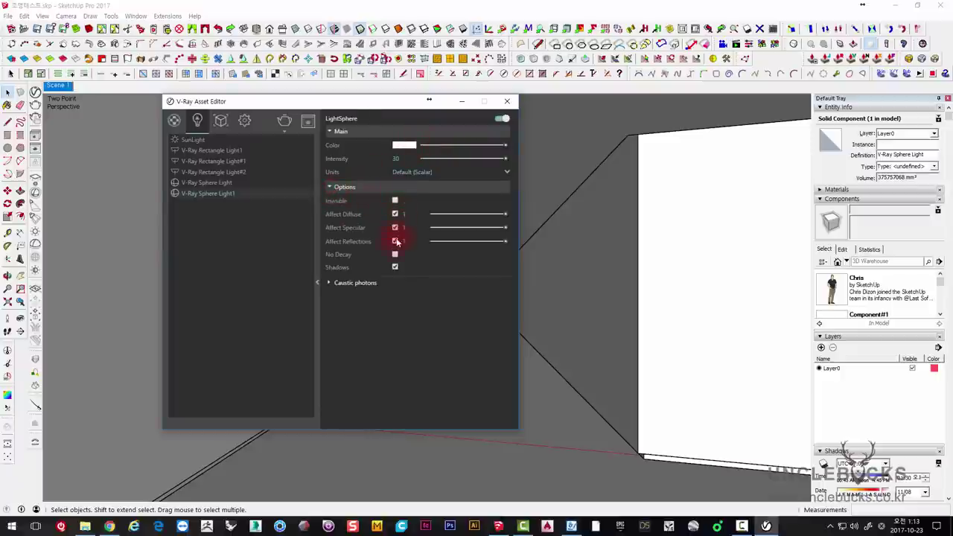
{"action": "left_click", "coordinate": [507, 100]}
{"action": "middle_click_drag", "start_coordinate": [409, 286], "coordinate": [445, 287]}
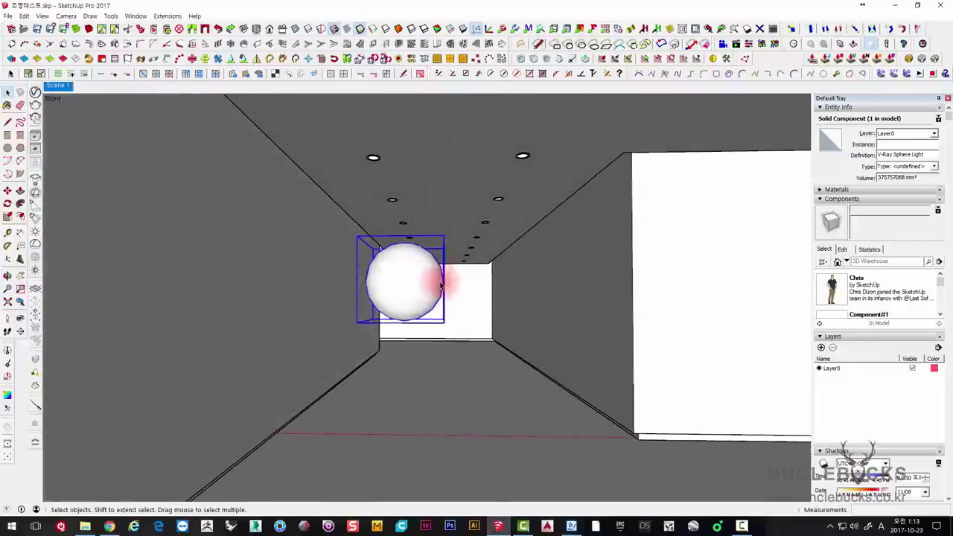
{"action": "key", "text": "d"}
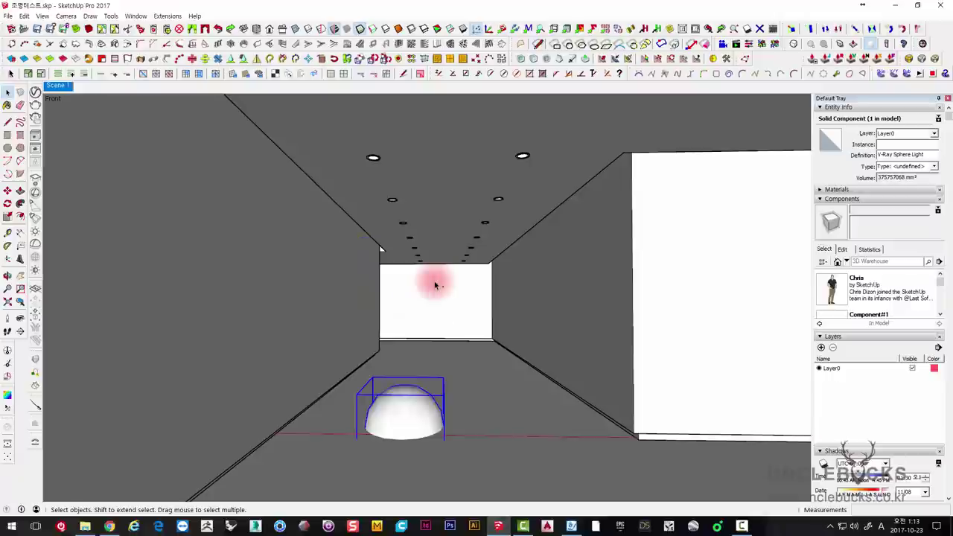
{"action": "mouse_move", "coordinate": [494, 347]}
{"action": "middle_mouse_down"}
{"action": "mouse_move", "coordinate": [457, 358]}
{"action": "mouse_move", "coordinate": [457, 347]}
{"action": "mouse_move", "coordinate": [381, 407]}
{"action": "middle_mouse_up"}
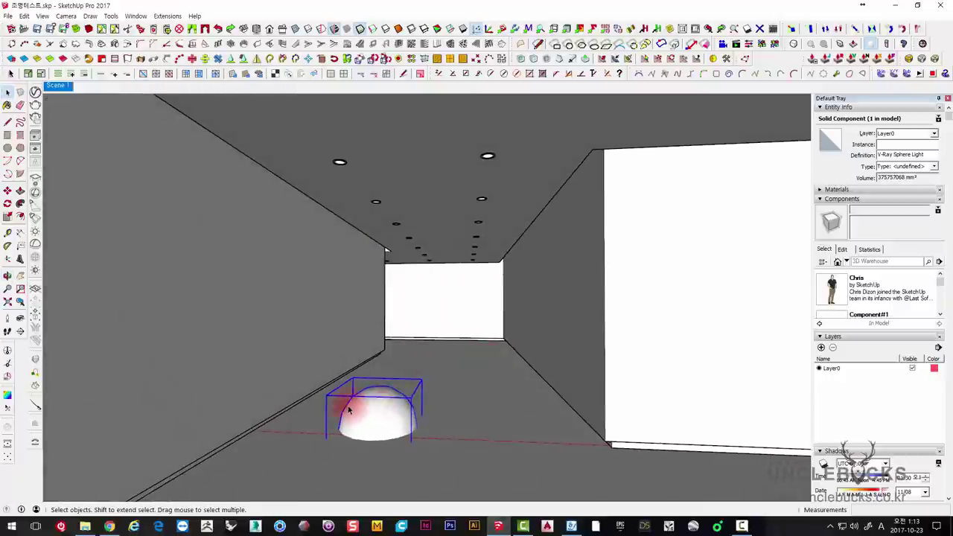
Step: Raise the sphere light 1500mm, inspect it beside the left wall, then delete it
{"action": "key", "text": "m"}
{"action": "left_click_drag", "start_coordinate": [245, 391], "coordinate": [237, 250]}
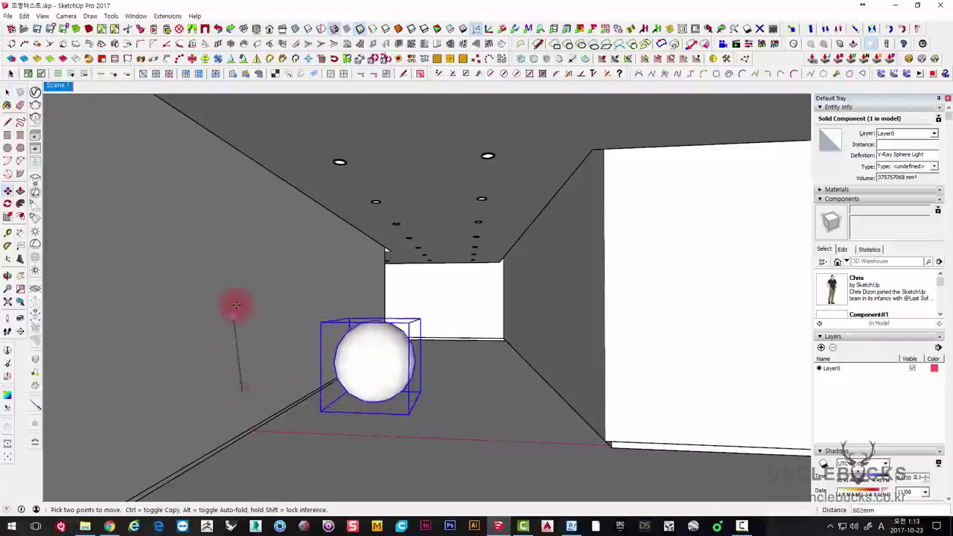
{"action": "key", "text": "space"}
{"action": "mouse_move", "coordinate": [393, 291]}
{"action": "middle_mouse_down"}
{"action": "mouse_move", "coordinate": [347, 295]}
{"action": "mouse_move", "coordinate": [395, 296]}
{"action": "middle_mouse_up"}
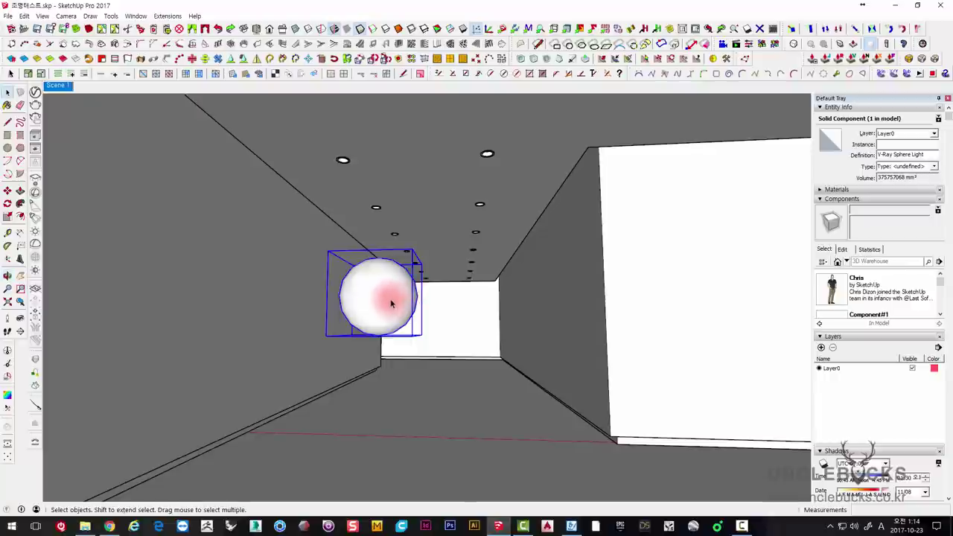
{"action": "mouse_move", "coordinate": [414, 276]}
{"action": "middle_mouse_down"}
{"action": "mouse_move", "coordinate": [375, 302]}
{"action": "mouse_move", "coordinate": [330, 270]}
{"action": "middle_mouse_up"}
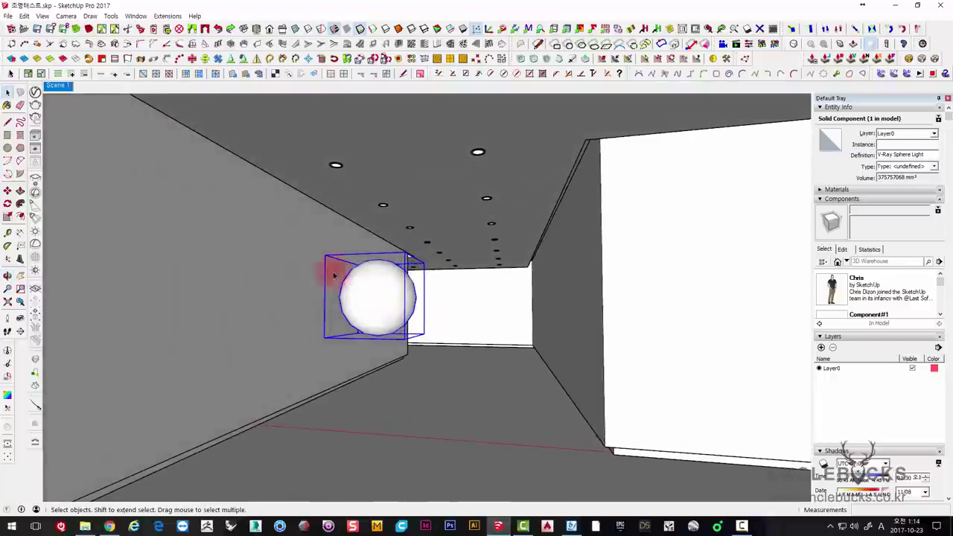
{"action": "key", "text": "Delete"}
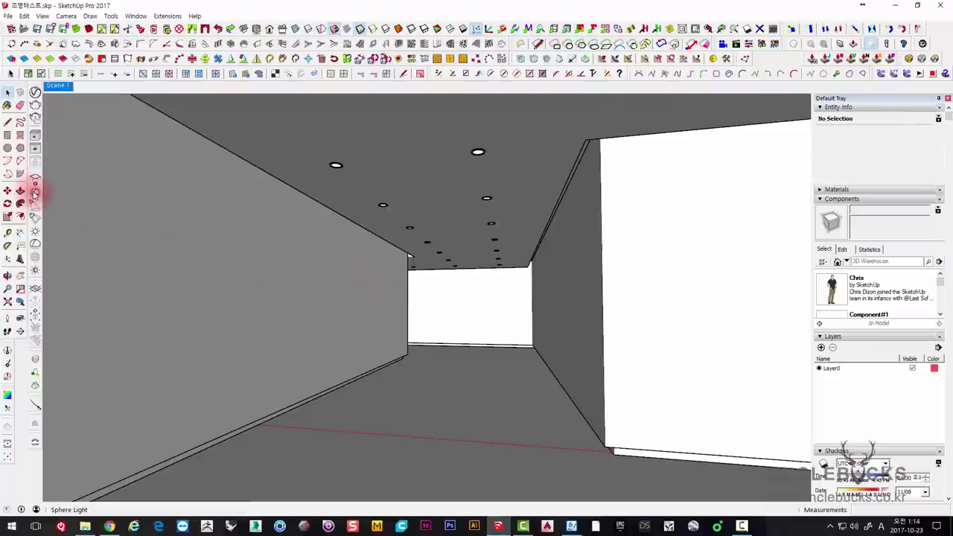
Step: Place a V-Ray Spot Light on the ceiling near the left corridor wall and select it
{"action": "left_click", "coordinate": [32, 204]}
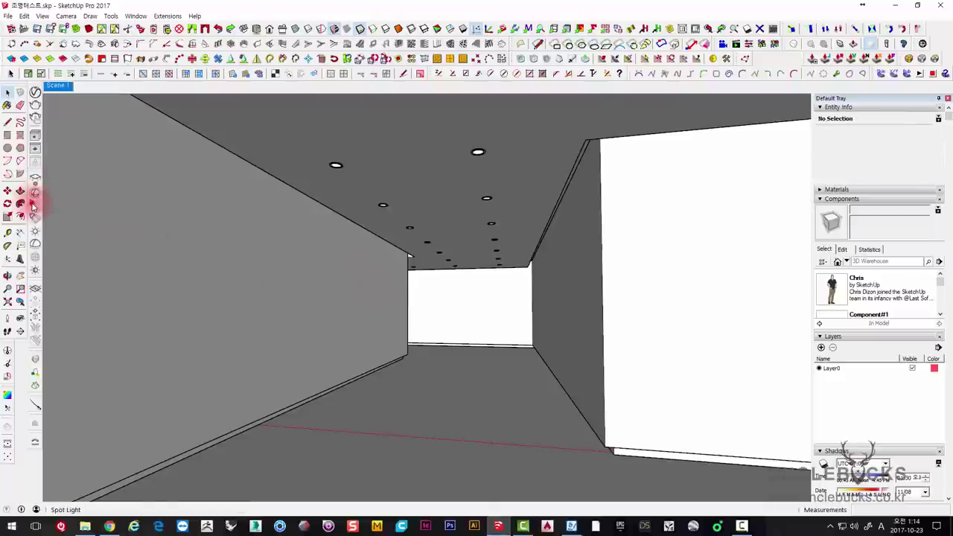
{"action": "left_click", "coordinate": [264, 138]}
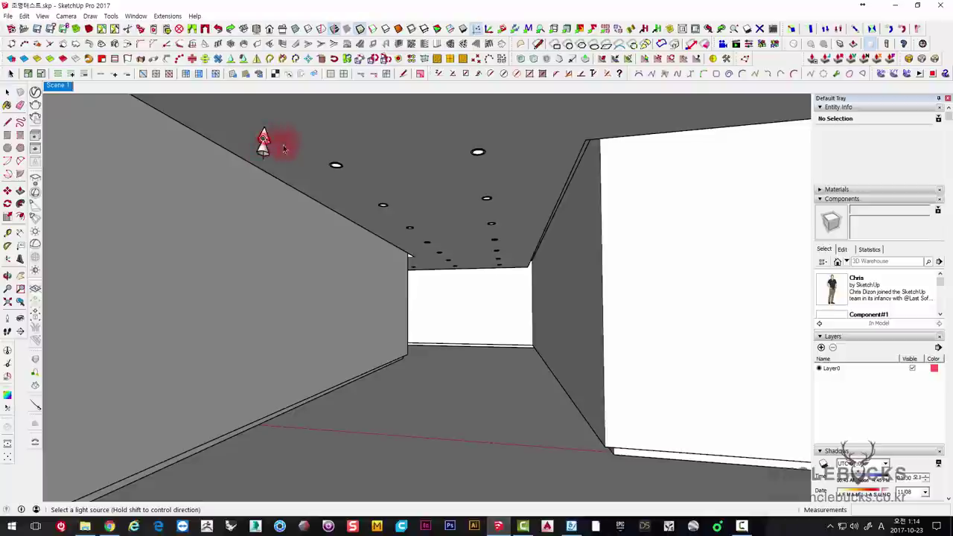
{"action": "left_click", "coordinate": [265, 138]}
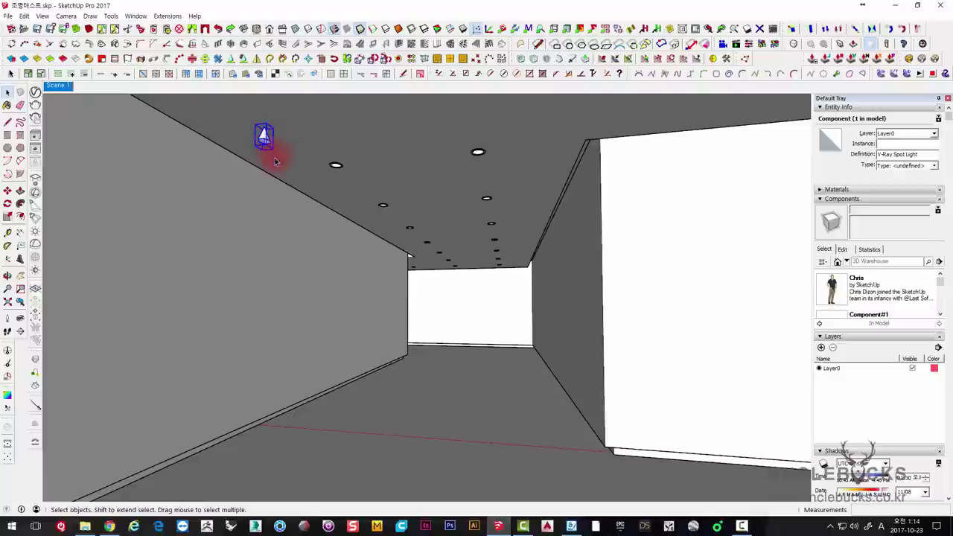
{"action": "key", "text": "m"}
{"action": "left_click_drag", "start_coordinate": [291, 134], "coordinate": [379, 170]}
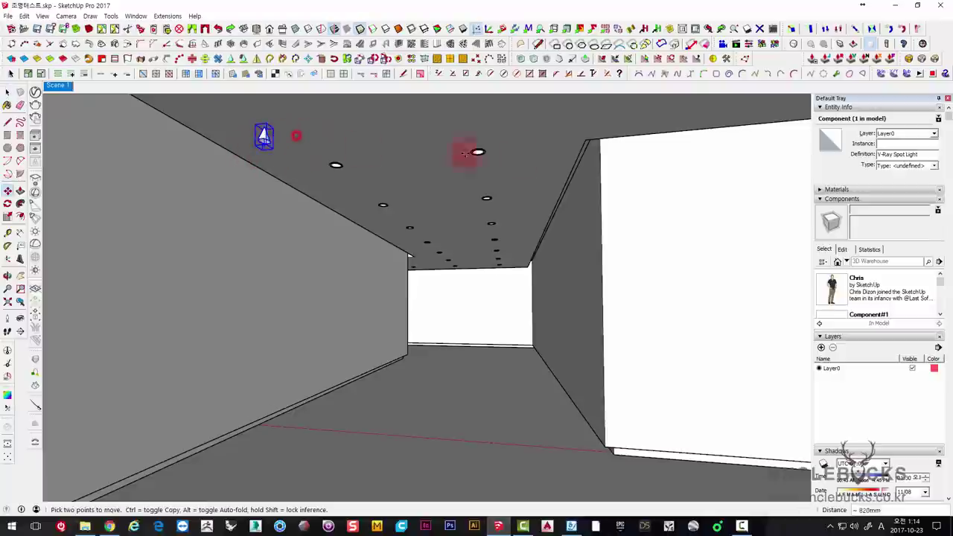
{"action": "key", "text": "Escape"}
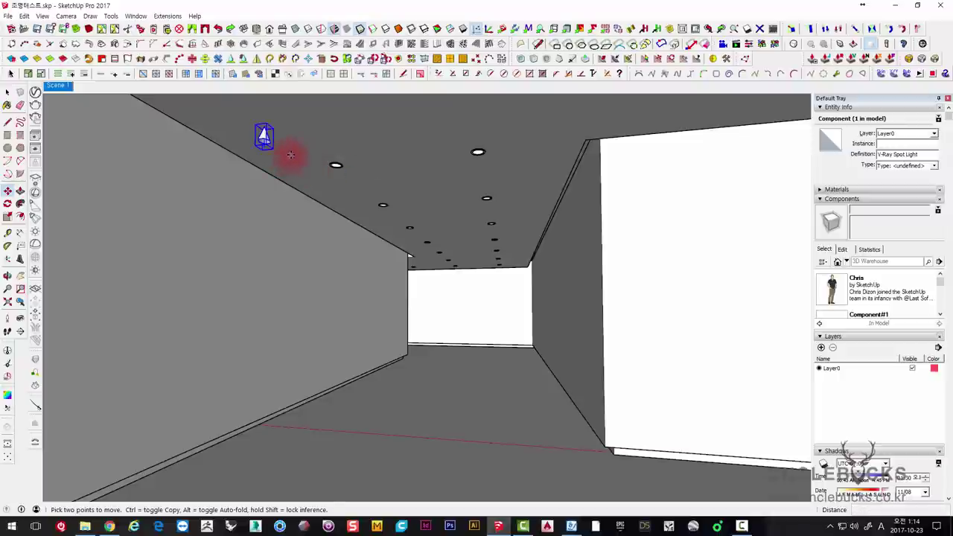
{"action": "key", "text": "space"}
{"action": "double_click", "coordinate": [275, 153]}
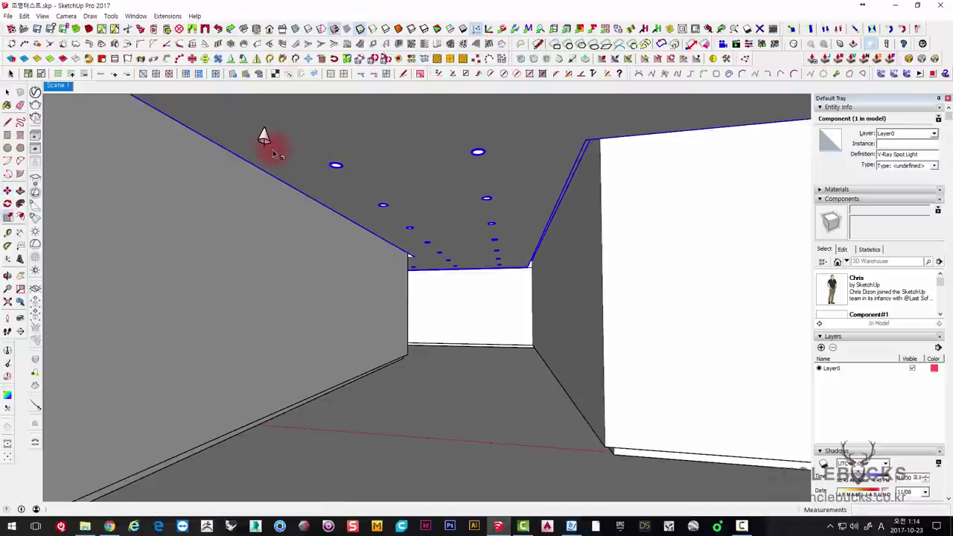
{"action": "left_click", "coordinate": [264, 136]}
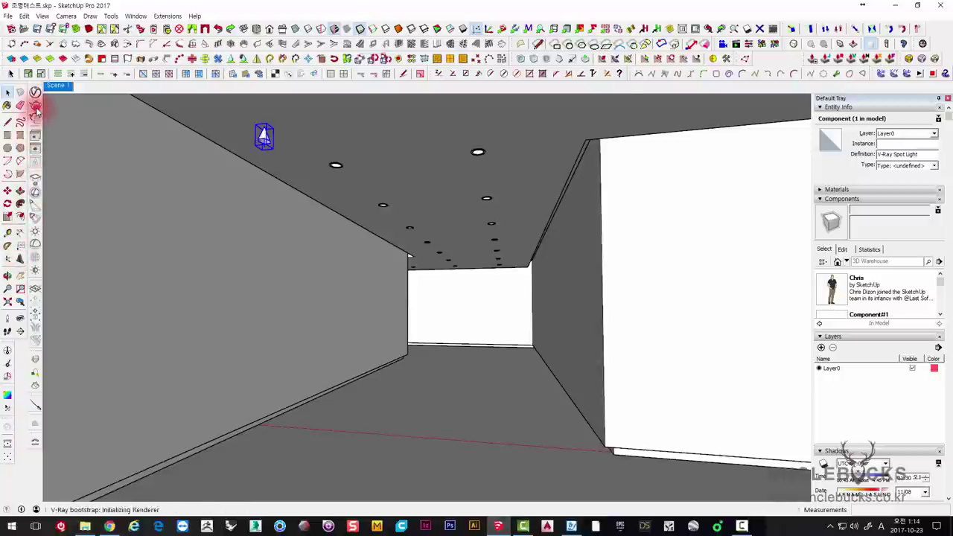
{"action": "left_click", "coordinate": [35, 104]}
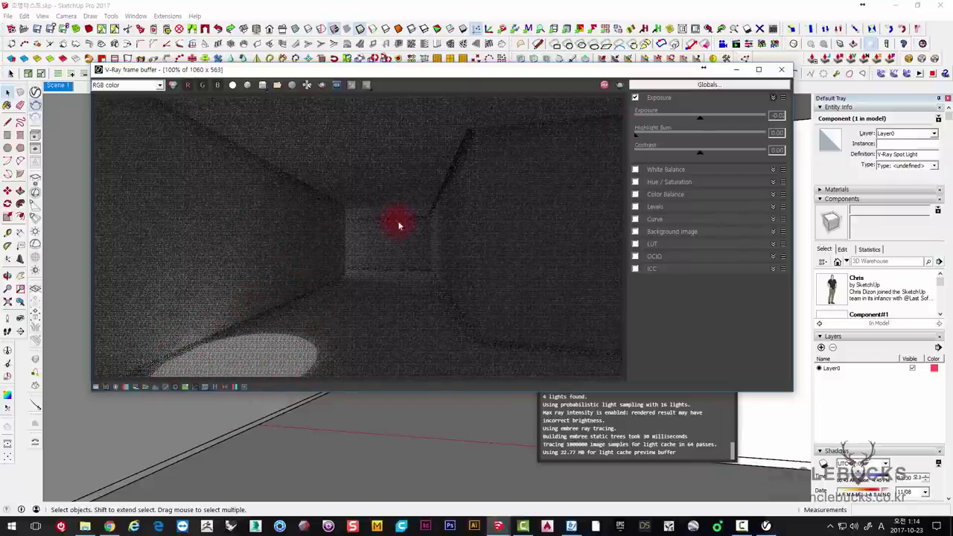
{"action": "left_click", "coordinate": [781, 69]}
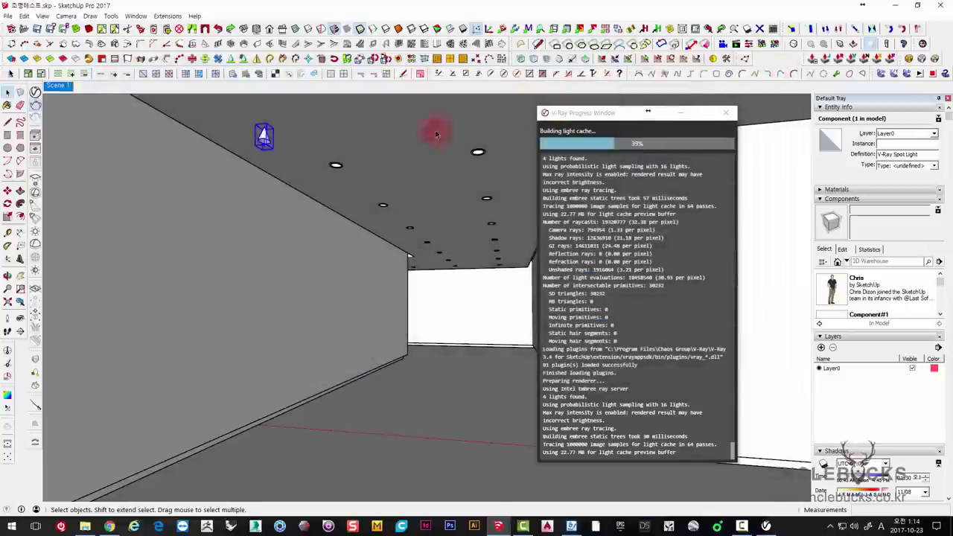
{"action": "left_click", "coordinate": [726, 113]}
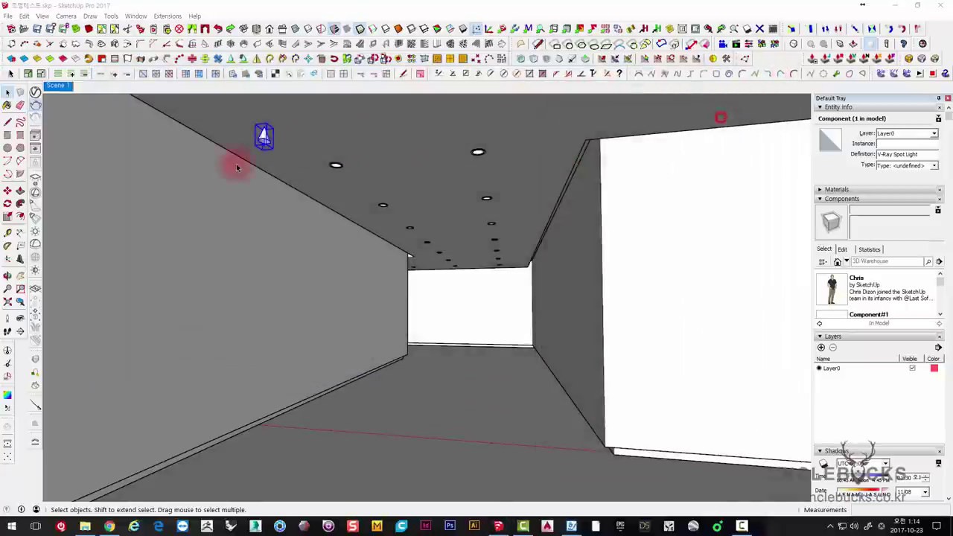
Step: Set the spot light's Cone Angle to 2 in the Asset Editor and start a test render
{"action": "left_click", "coordinate": [35, 94]}
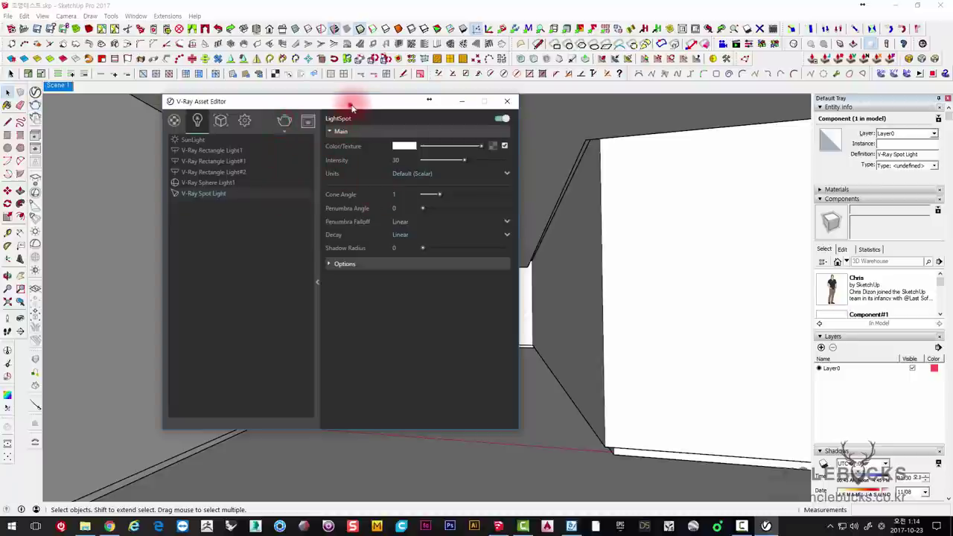
{"action": "left_click_drag", "start_coordinate": [362, 97], "coordinate": [341, 96]}
{"action": "left_click_drag", "start_coordinate": [245, 127], "coordinate": [382, 178]}
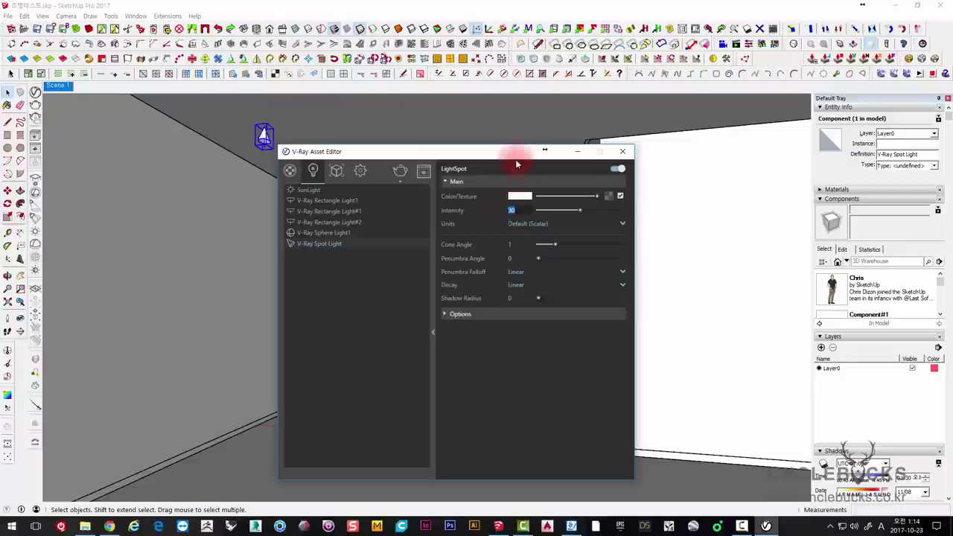
{"action": "left_click_drag", "start_coordinate": [515, 151], "coordinate": [497, 127]}
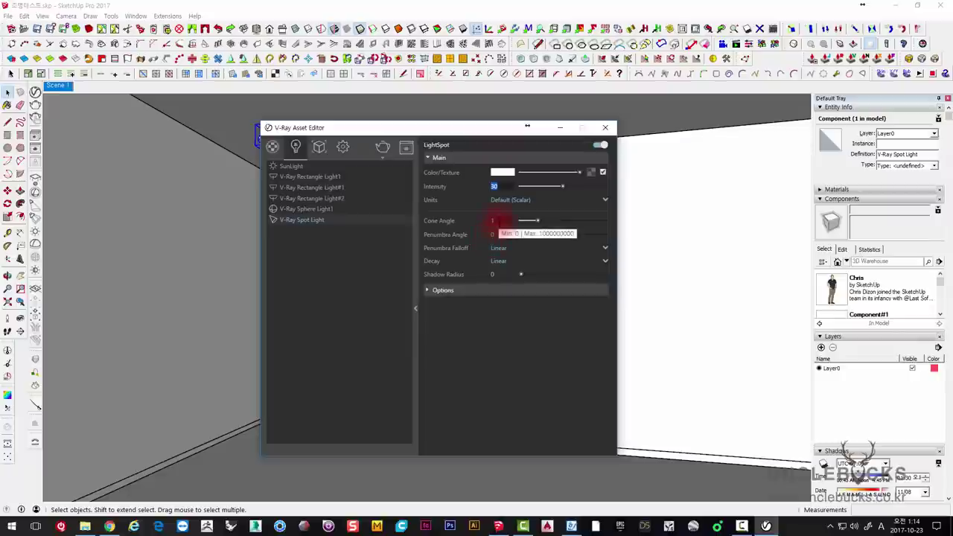
{"action": "left_click_drag", "start_coordinate": [447, 129], "coordinate": [526, 122]}
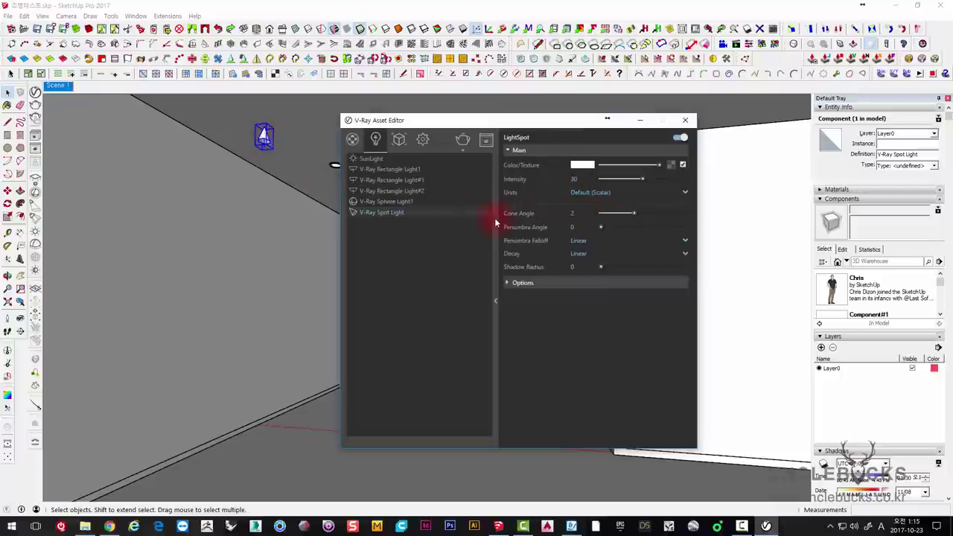
{"action": "left_click", "coordinate": [35, 105]}
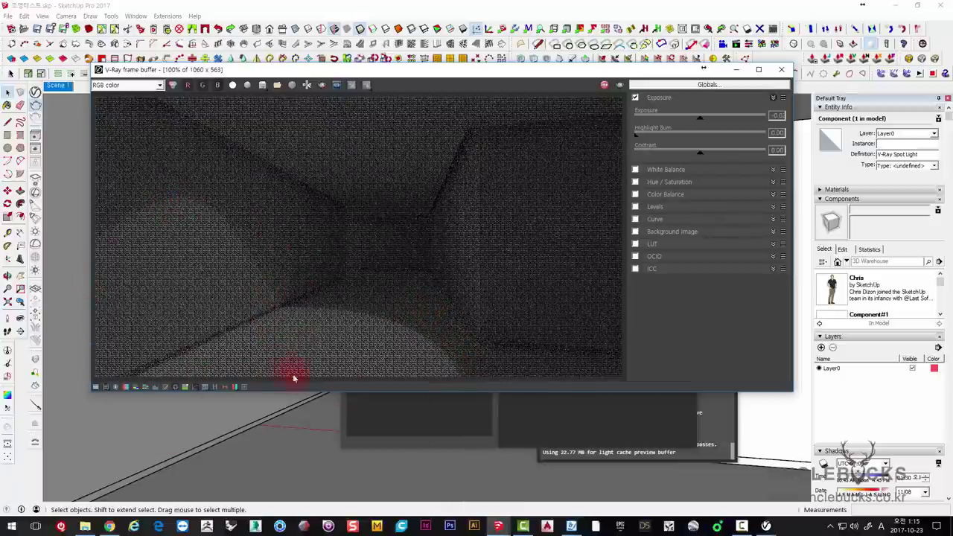
Step: Enter a Penumbra Angle of 0.5, render the corridor and close the frame buffer
{"action": "left_click", "coordinate": [780, 69]}
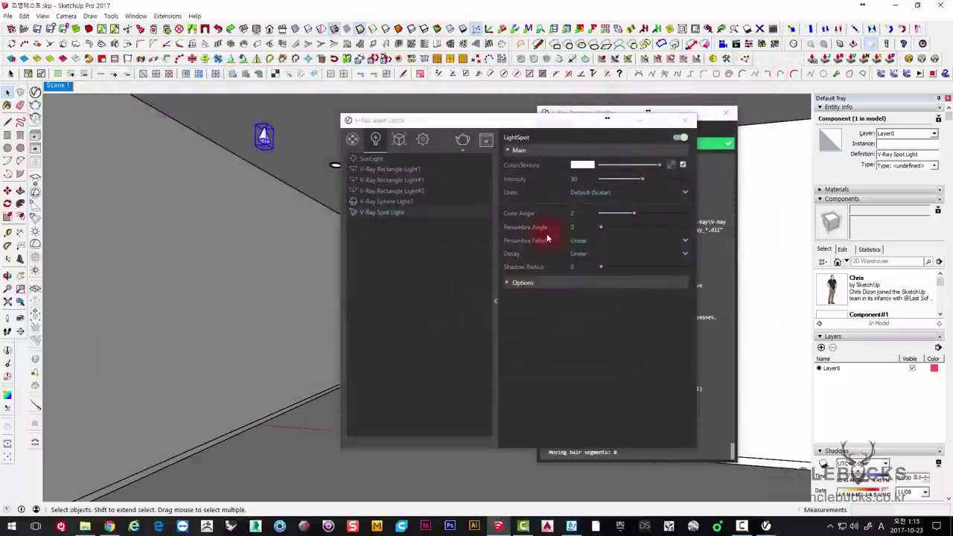
{"action": "left_click", "coordinate": [586, 227]}
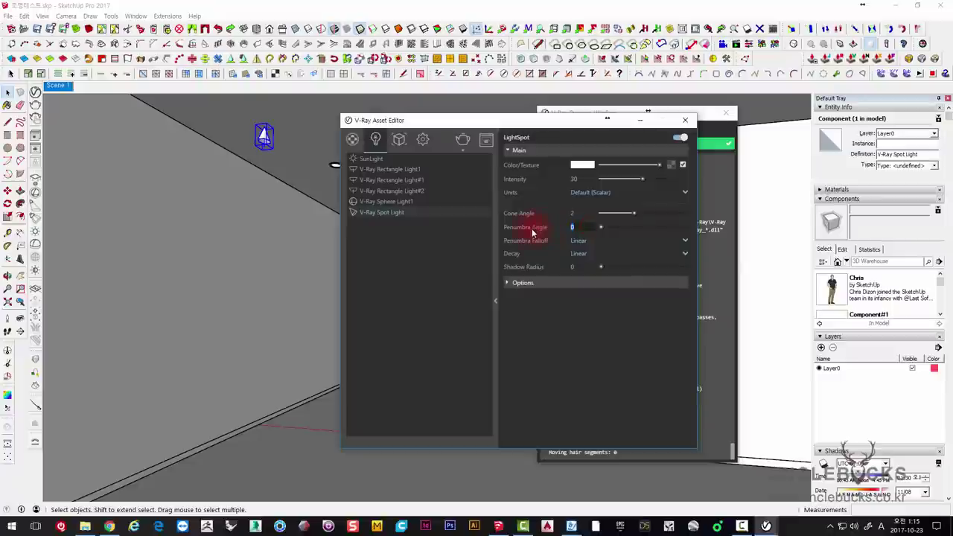
{"action": "type", "text": "0.5"}
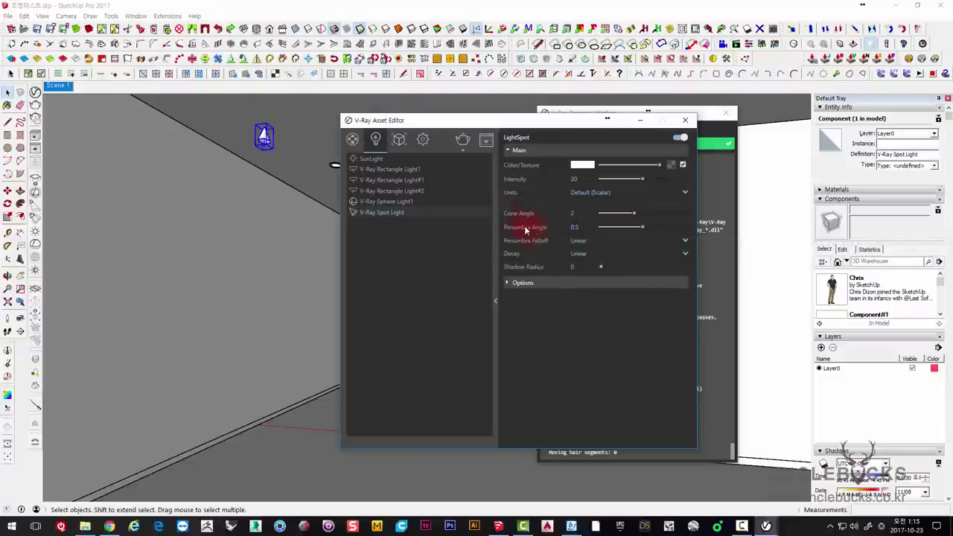
{"action": "left_click", "coordinate": [462, 140]}
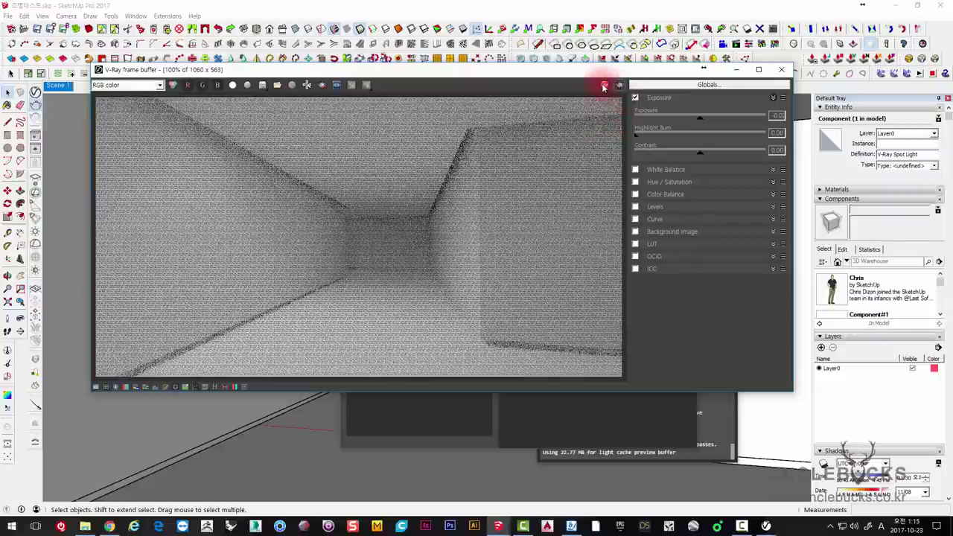
{"action": "left_click", "coordinate": [781, 69]}
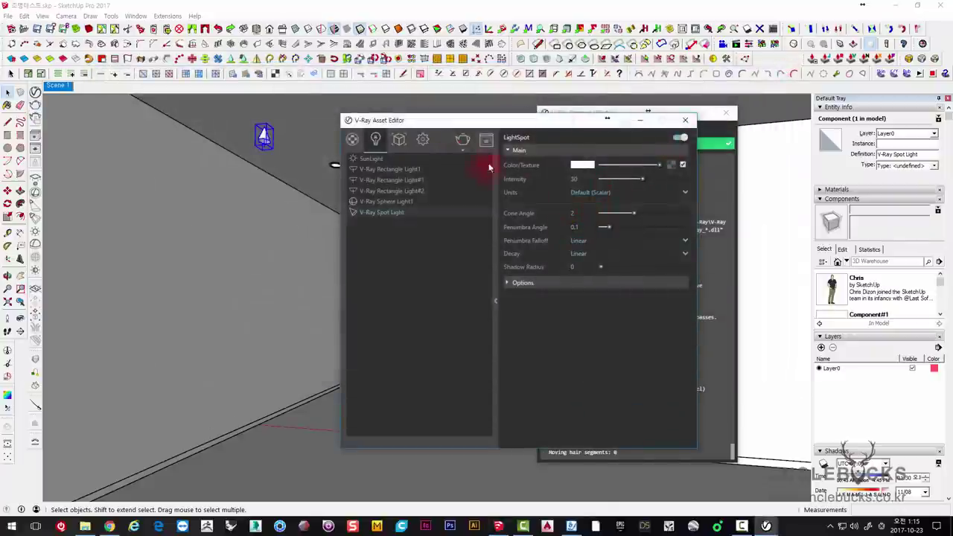
Step: Render the corridor and re-render only a region around the lit floor patch
{"action": "left_click", "coordinate": [462, 141]}
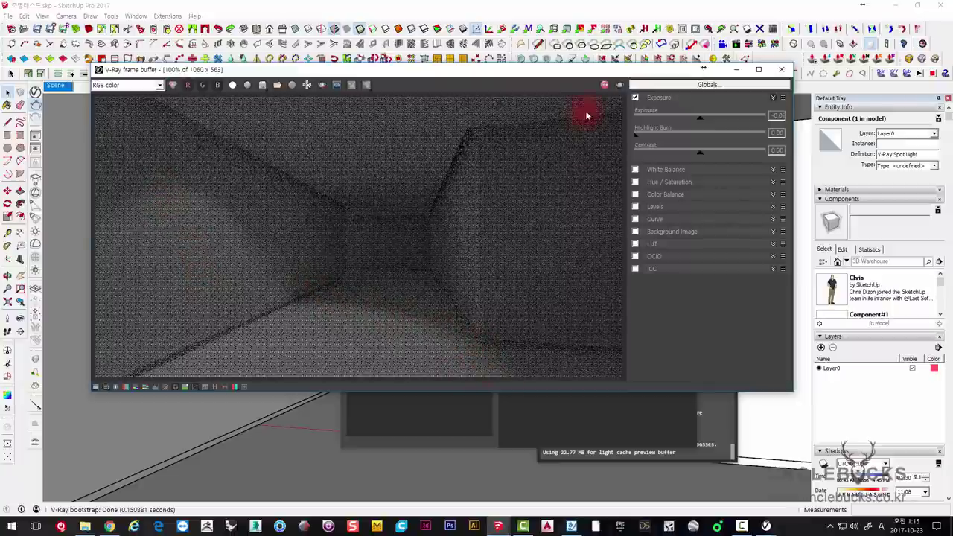
{"action": "left_click_drag", "start_coordinate": [368, 318], "coordinate": [545, 375]}
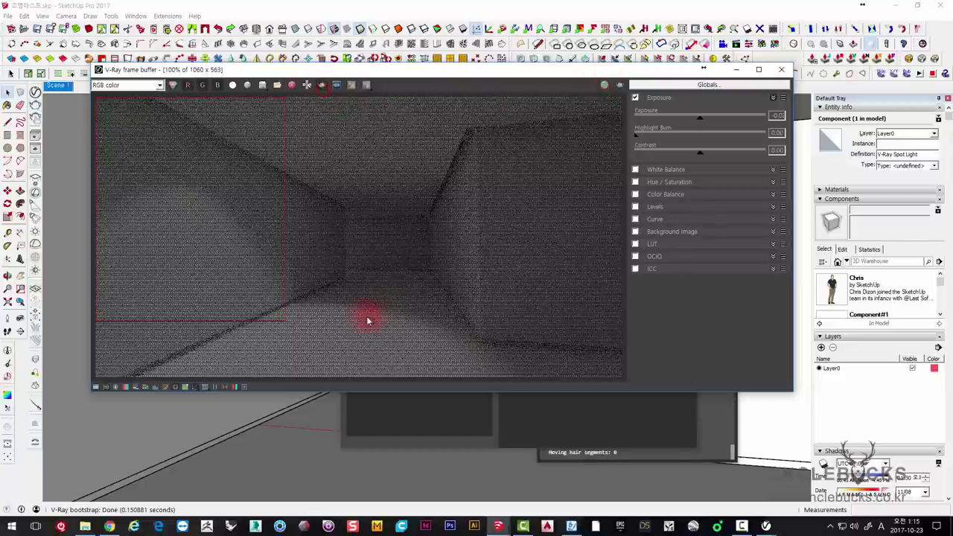
{"action": "left_click", "coordinate": [619, 85]}
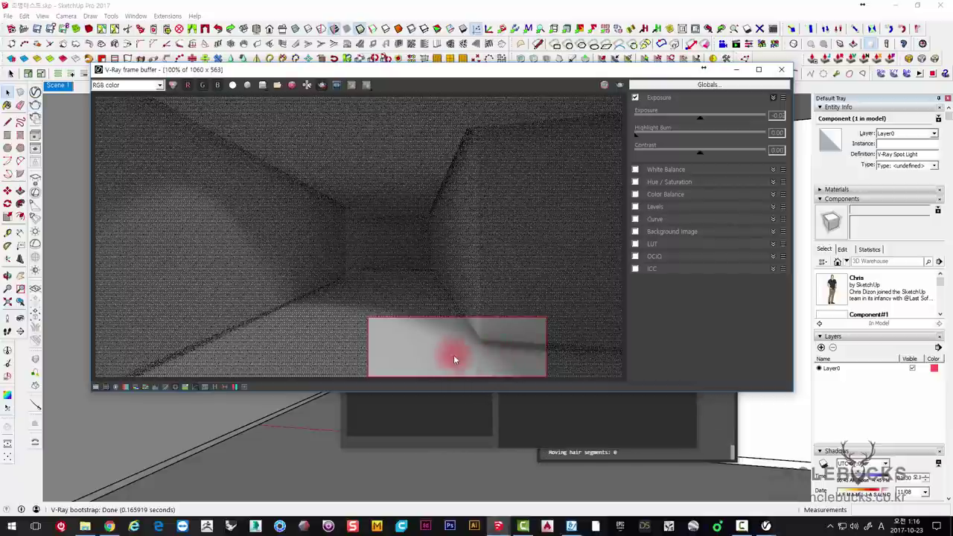
{"action": "left_click", "coordinate": [781, 69]}
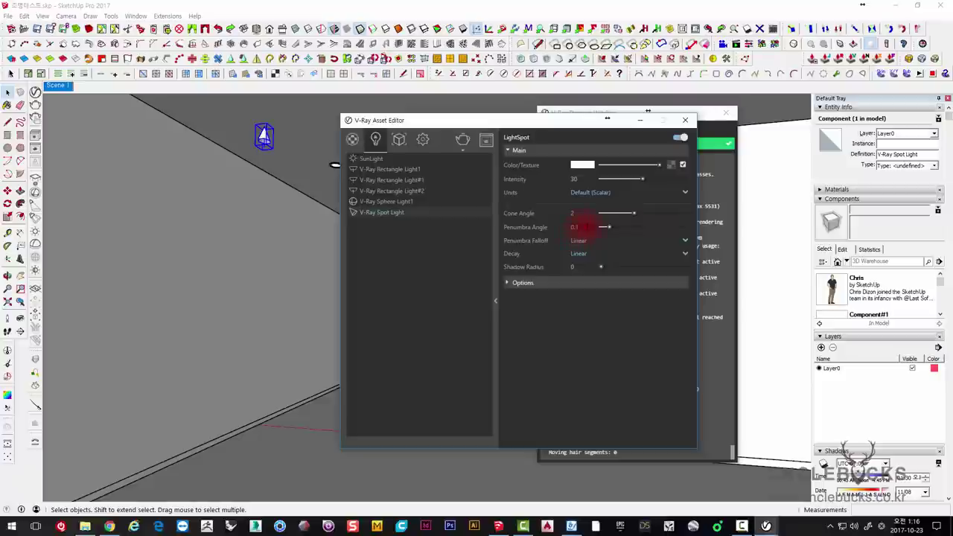
Step: Reset Penumbra Angle to 0 and run a new test render, then close it
{"action": "type", "text": "0"}
{"action": "key", "text": "Return"}
{"action": "left_click", "coordinate": [463, 140]}
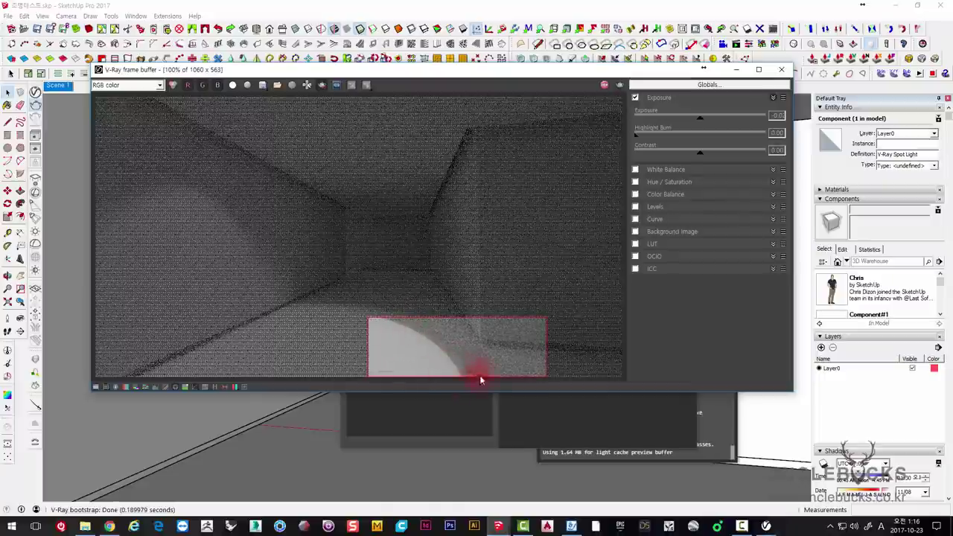
{"action": "left_click", "coordinate": [603, 85]}
{"action": "left_click", "coordinate": [781, 70]}
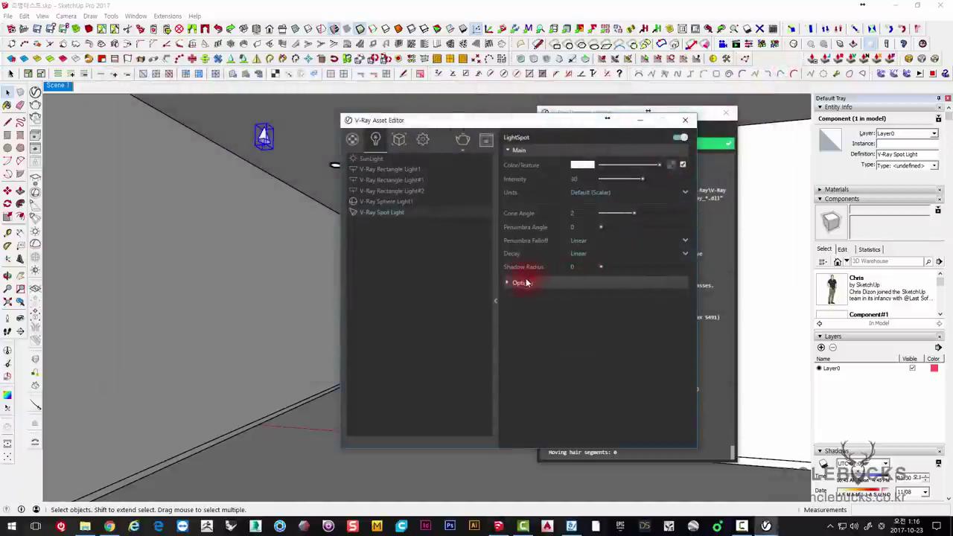
Step: Switch the spot light's Decay from Linear to Inverse and start a corridor test render
{"action": "left_click", "coordinate": [507, 284]}
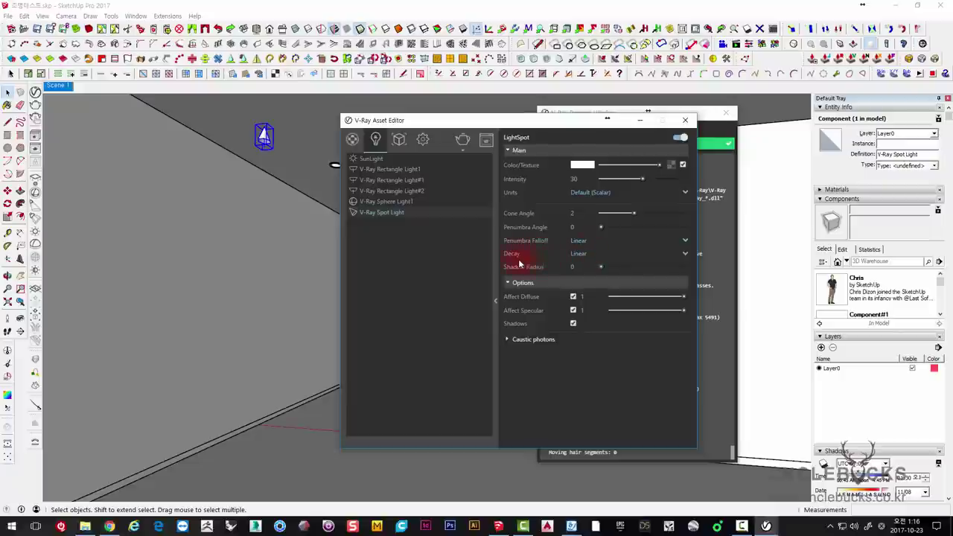
{"action": "left_click", "coordinate": [583, 258]}
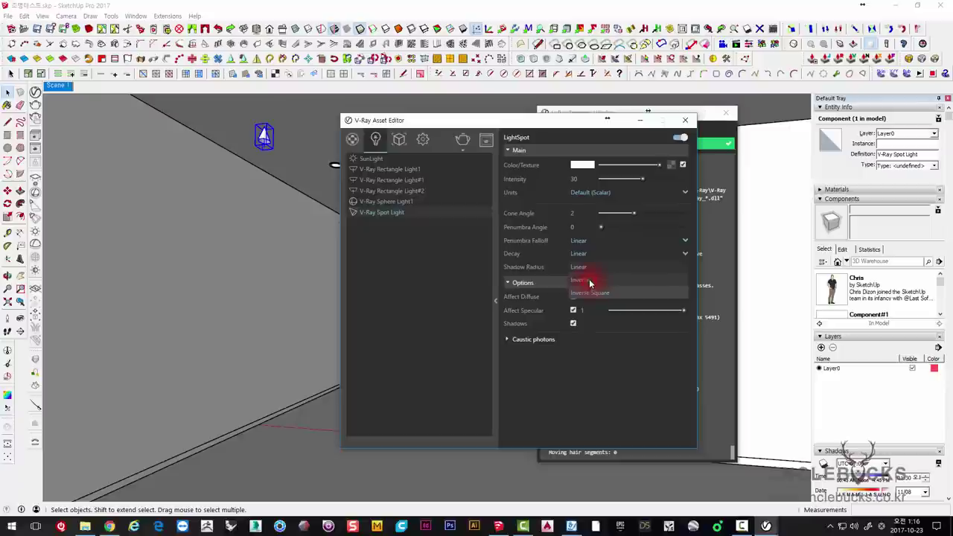
{"action": "left_click", "coordinate": [590, 281]}
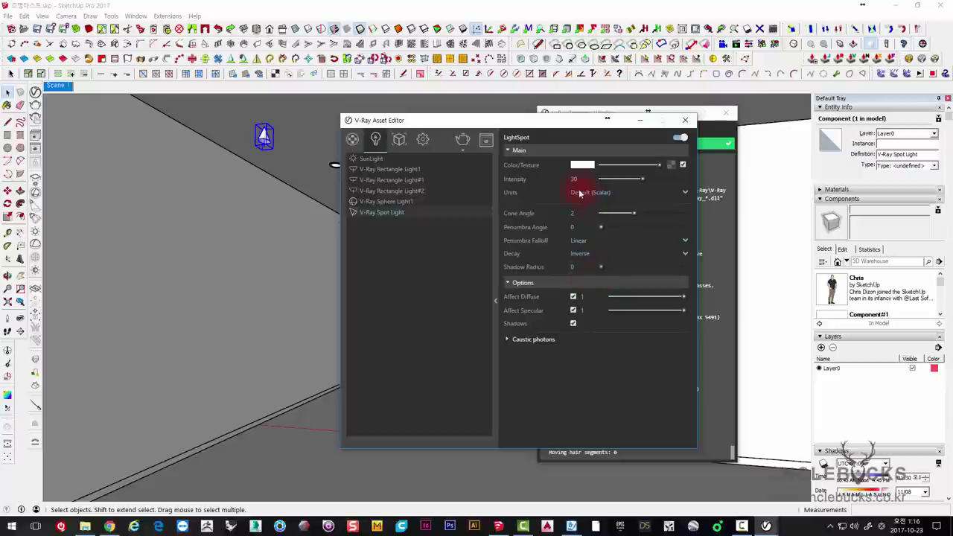
{"action": "left_click", "coordinate": [585, 182]}
{"action": "left_click", "coordinate": [463, 139]}
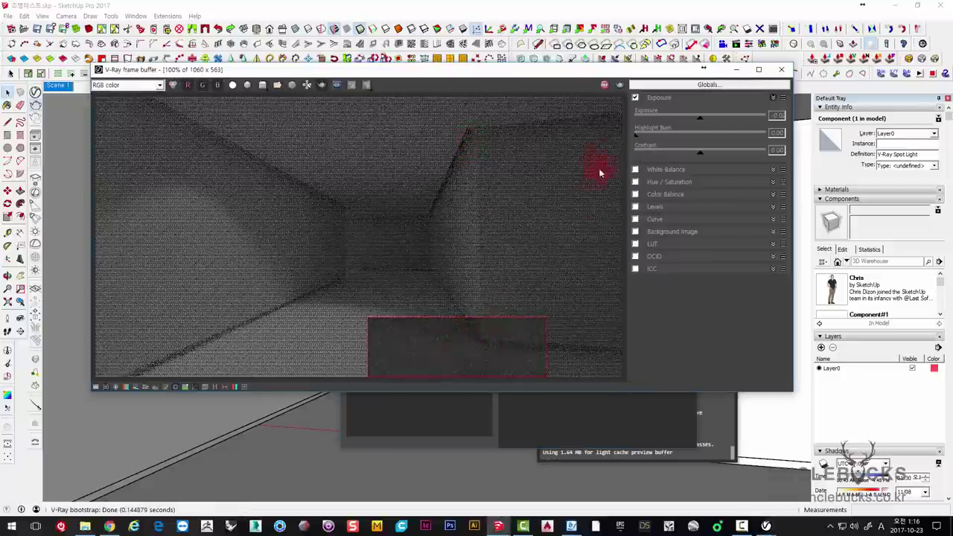
Step: Turn off the render region, render the full corridor frame with Inverse decay, and close it
{"action": "left_click", "coordinate": [612, 85]}
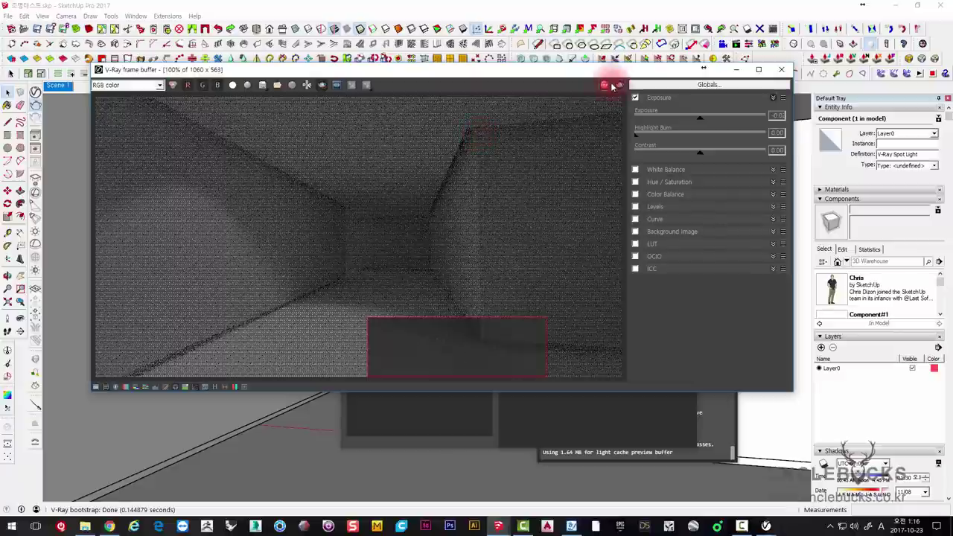
{"action": "left_click", "coordinate": [322, 85]}
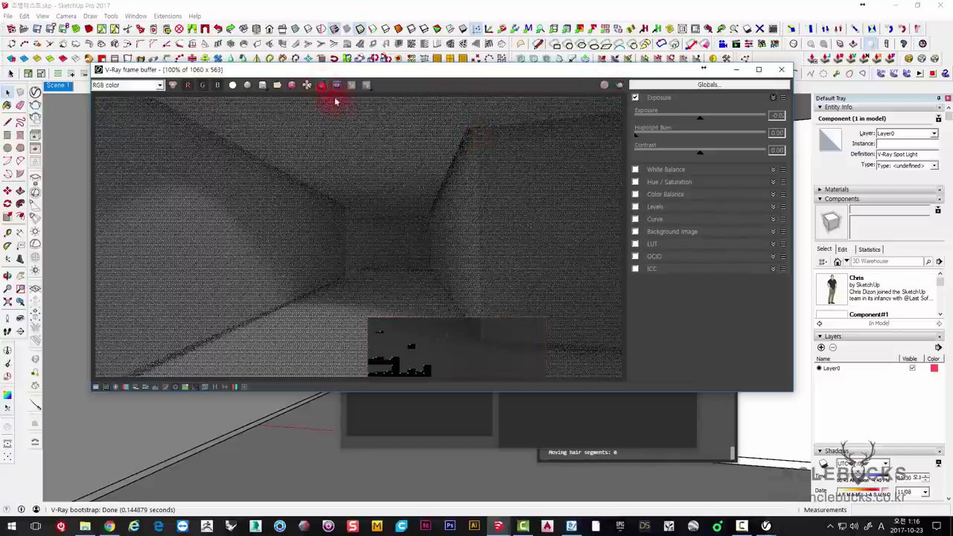
{"action": "left_click", "coordinate": [618, 86]}
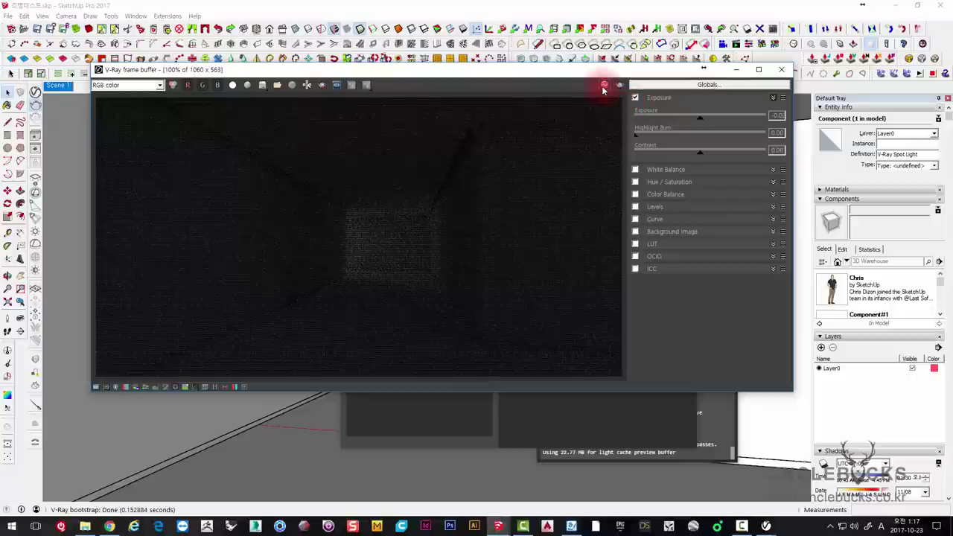
{"action": "left_click", "coordinate": [778, 71]}
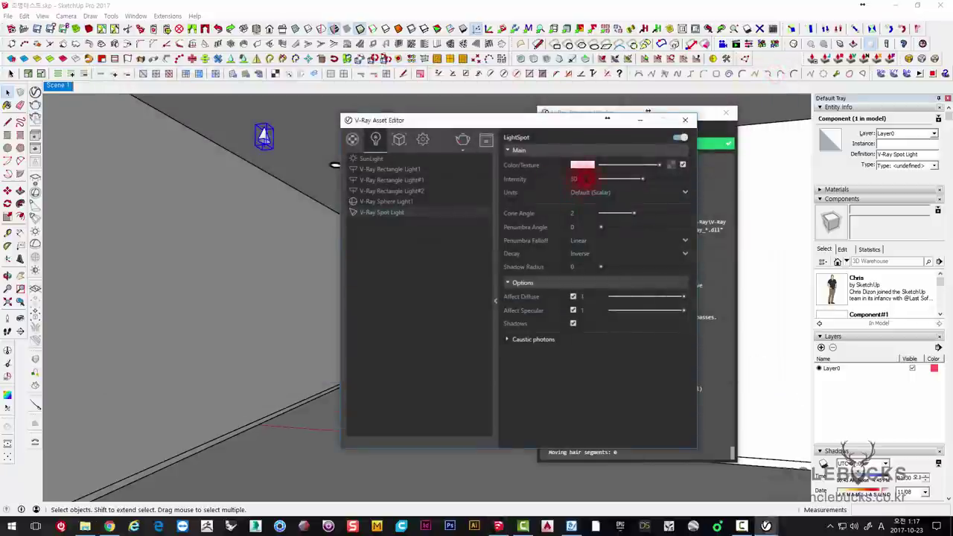
Step: Render at spot-light intensity 3000, close the frame buffer, then enter 1000 as Intensity
{"action": "left_click", "coordinate": [584, 178]}
{"action": "type", "text": "00"}
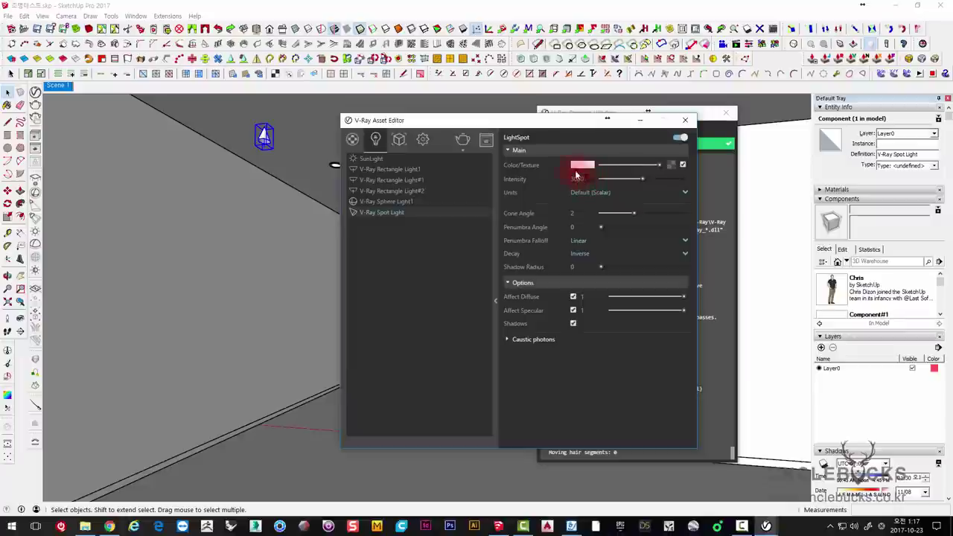
{"action": "left_click", "coordinate": [462, 139]}
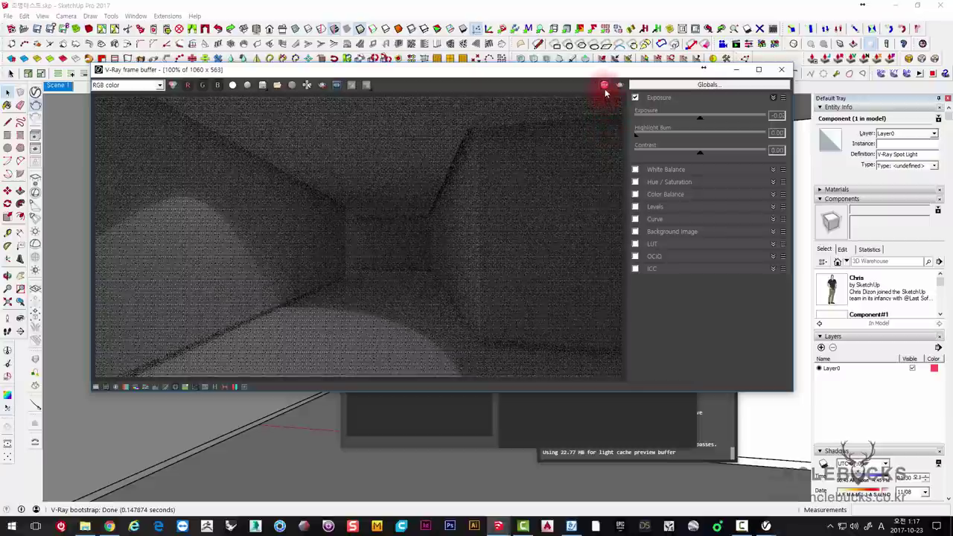
{"action": "left_click", "coordinate": [780, 70]}
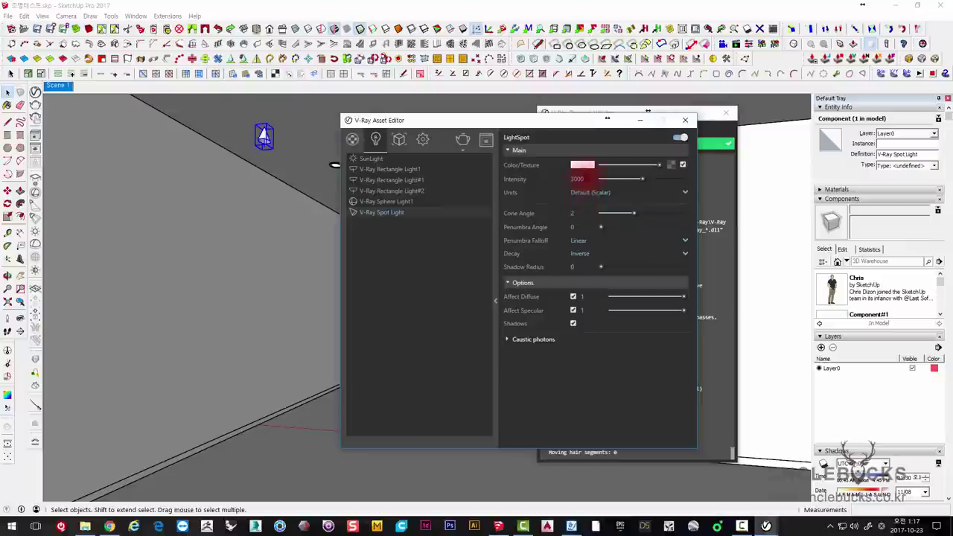
{"action": "type", "text": "100"}
{"action": "left_click", "coordinate": [586, 185]}
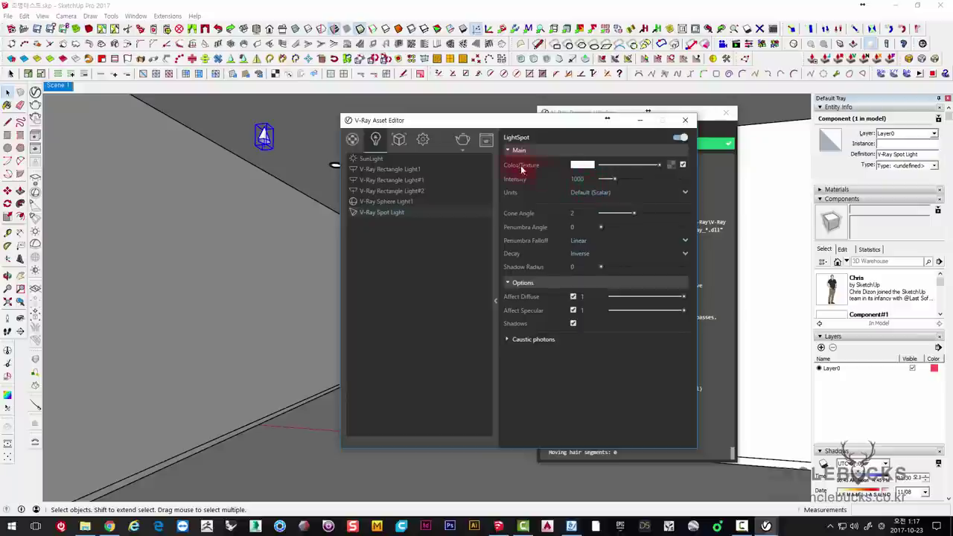
Step: Render the corridor at intensity 1000 and drag the frame buffer aside to compare with the model
{"action": "left_click", "coordinate": [461, 140]}
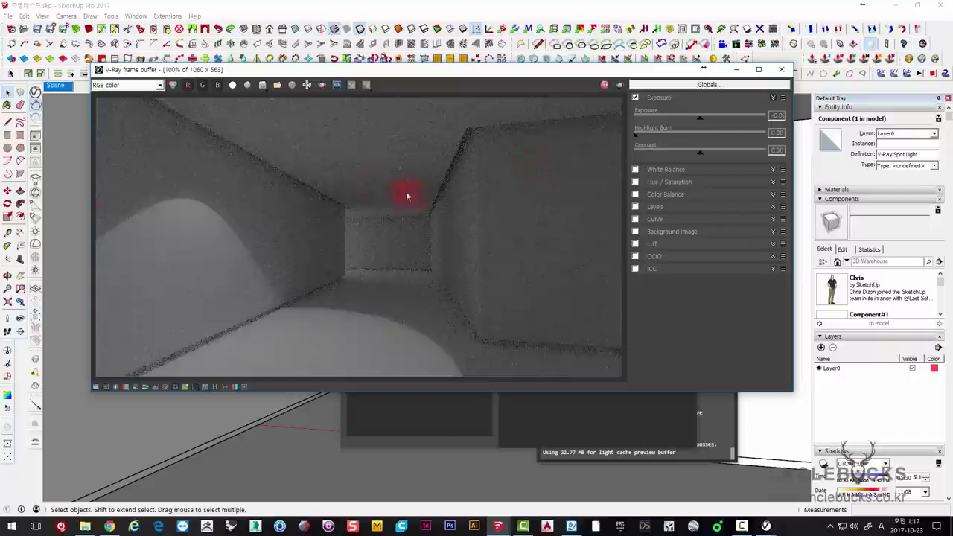
{"action": "left_click_drag", "start_coordinate": [245, 69], "coordinate": [457, 76]}
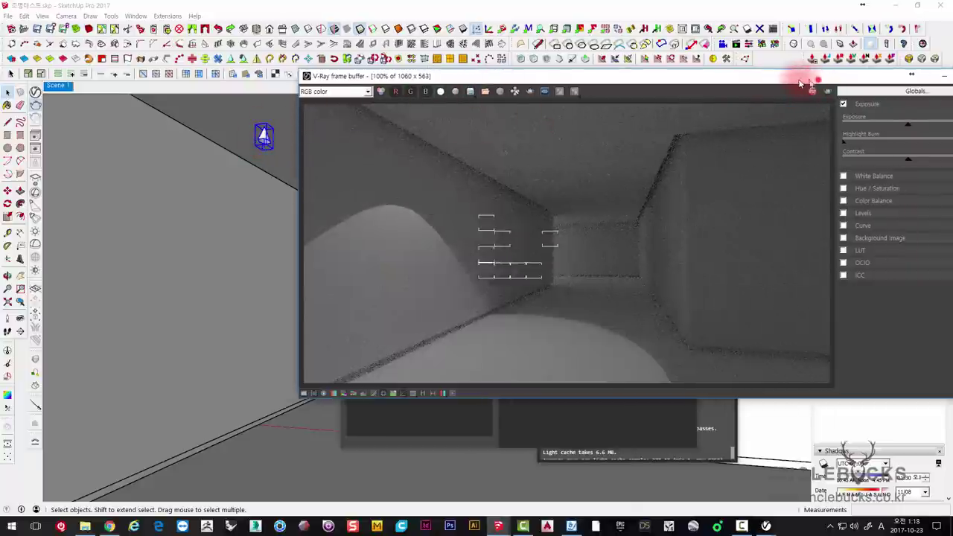
{"action": "left_click_drag", "start_coordinate": [811, 76], "coordinate": [528, 117]}
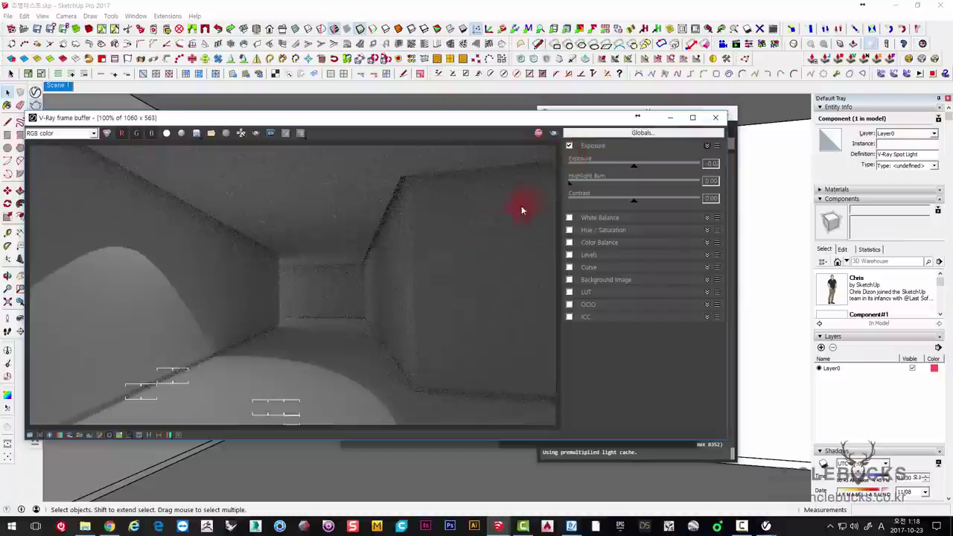
Step: Close the V-Ray windows and copy the spot light further along the corridor ceiling
{"action": "left_click", "coordinate": [714, 118]}
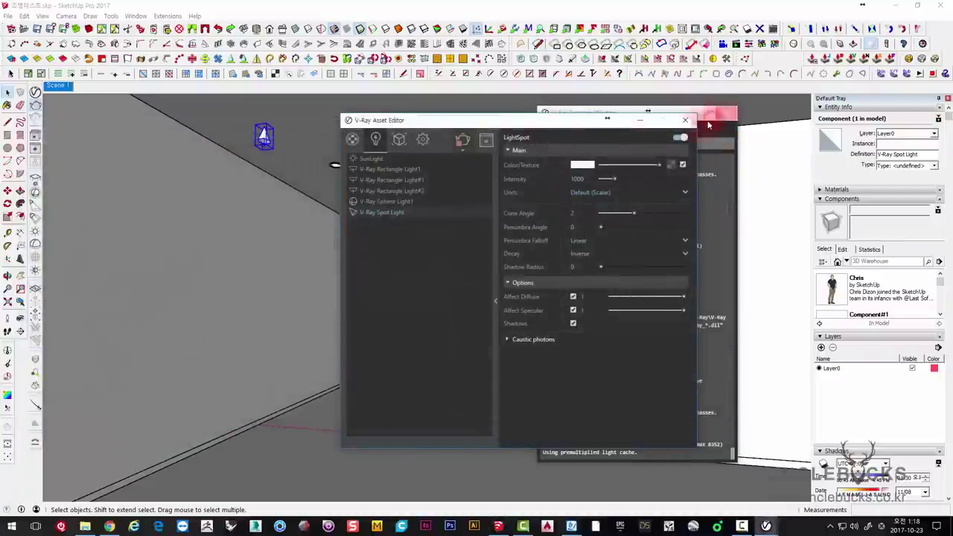
{"action": "left_click", "coordinate": [692, 117]}
{"action": "left_click", "coordinate": [731, 114]}
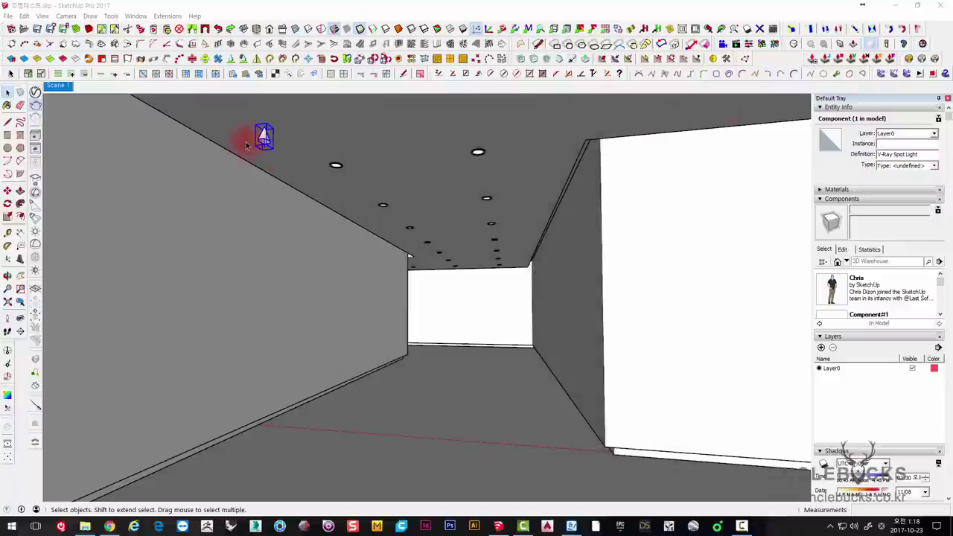
{"action": "key", "text": "m"}
{"action": "key", "text": "ctrl"}
{"action": "left_click", "coordinate": [311, 142]}
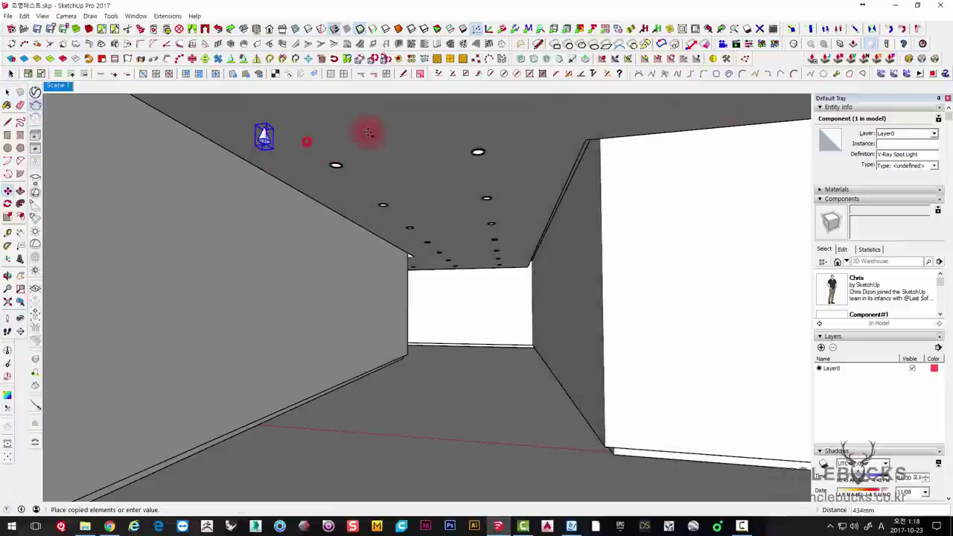
{"action": "left_click", "coordinate": [494, 121]}
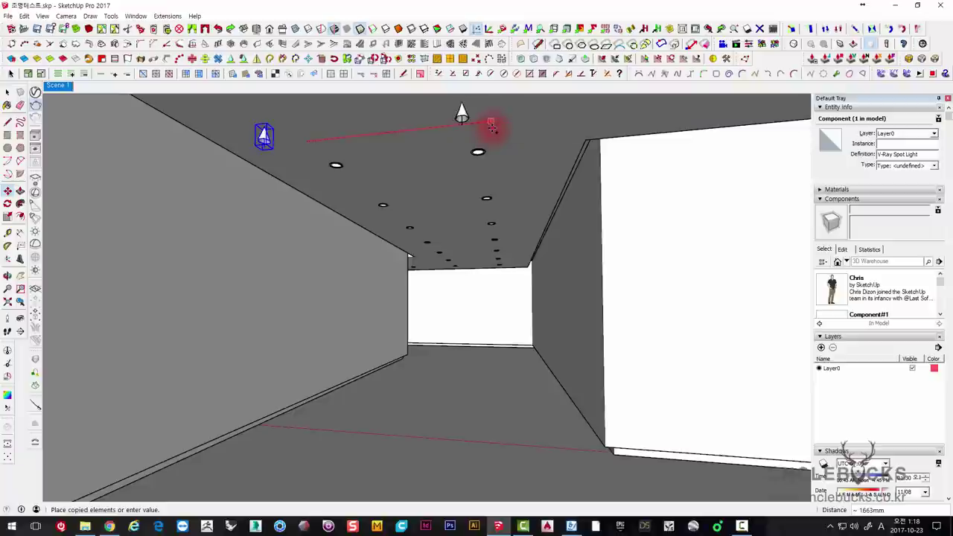
{"action": "key", "text": "space"}
Step: Copy both spot lights four times (*4) down the ceiling, then select one light
{"action": "left_click", "coordinate": [263, 136]}
{"action": "key", "text": "m"}
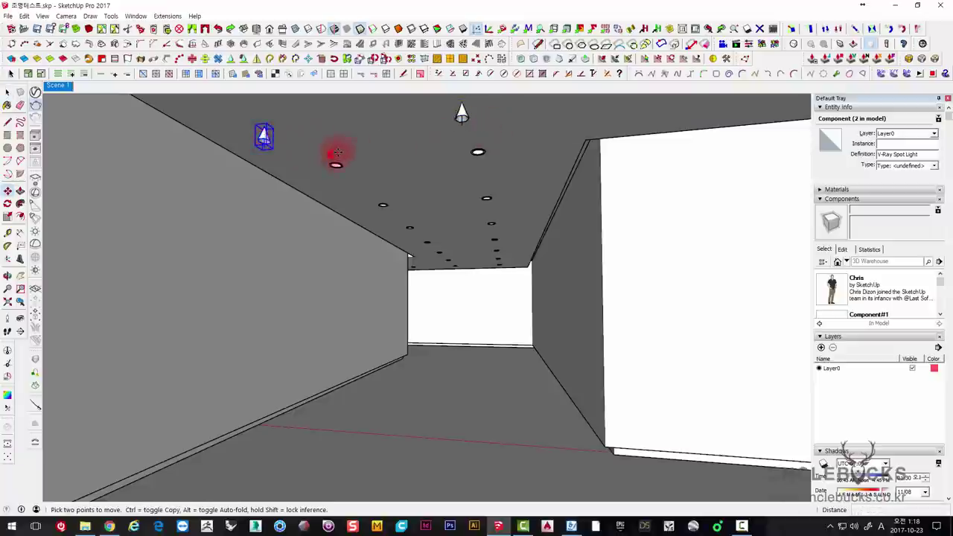
{"action": "left_click", "coordinate": [353, 147]}
{"action": "key", "text": "space"}
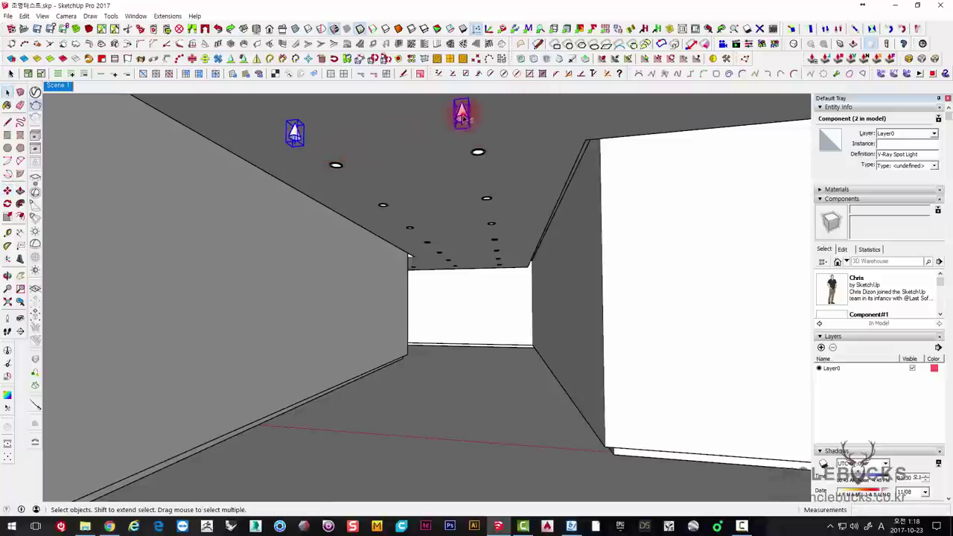
{"action": "left_click", "coordinate": [460, 112], "text": "shift"}
{"action": "key", "text": "m"}
{"action": "key", "text": "ctrl"}
{"action": "left_click", "coordinate": [511, 123]}
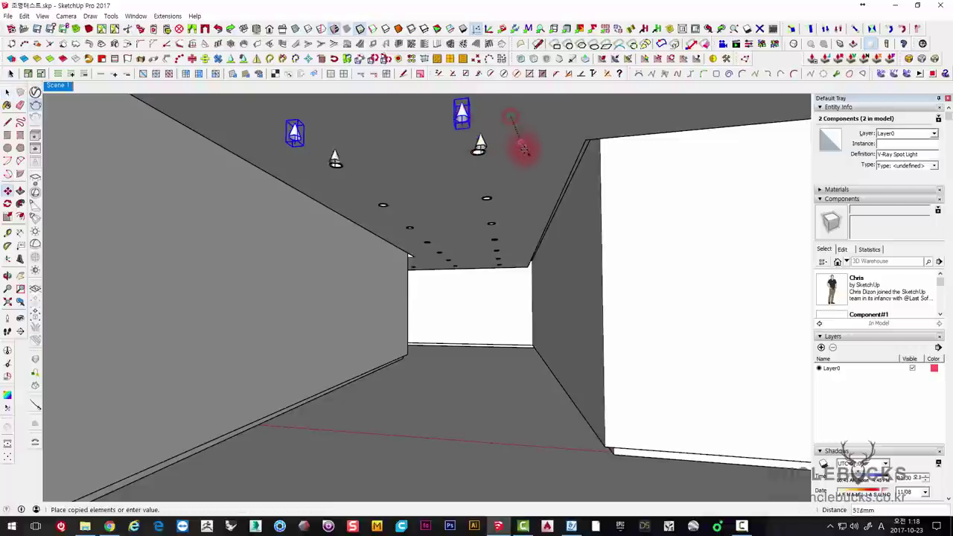
{"action": "left_click", "coordinate": [512, 169]}
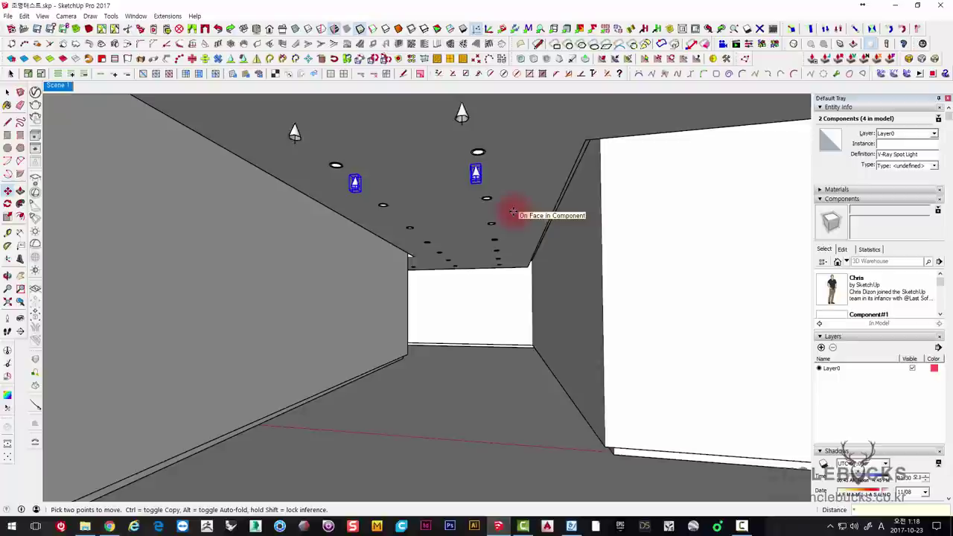
{"action": "type", "text": "*4"}
{"action": "key", "text": "Return"}
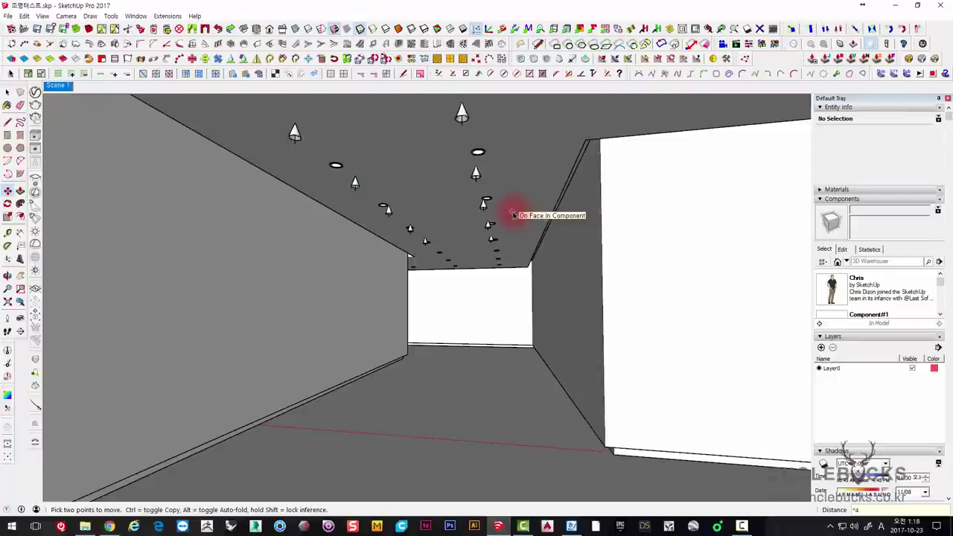
{"action": "key", "text": "space"}
{"action": "left_click", "coordinate": [294, 132]}
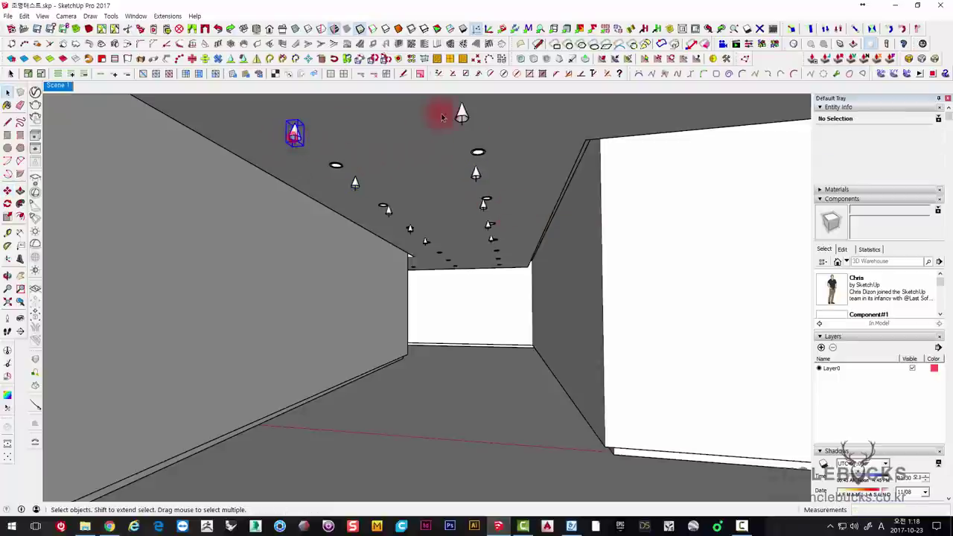
Step: Set the V-Ray Spot Light decay back to Linear and launch a corridor test render
{"action": "left_click", "coordinate": [35, 91]}
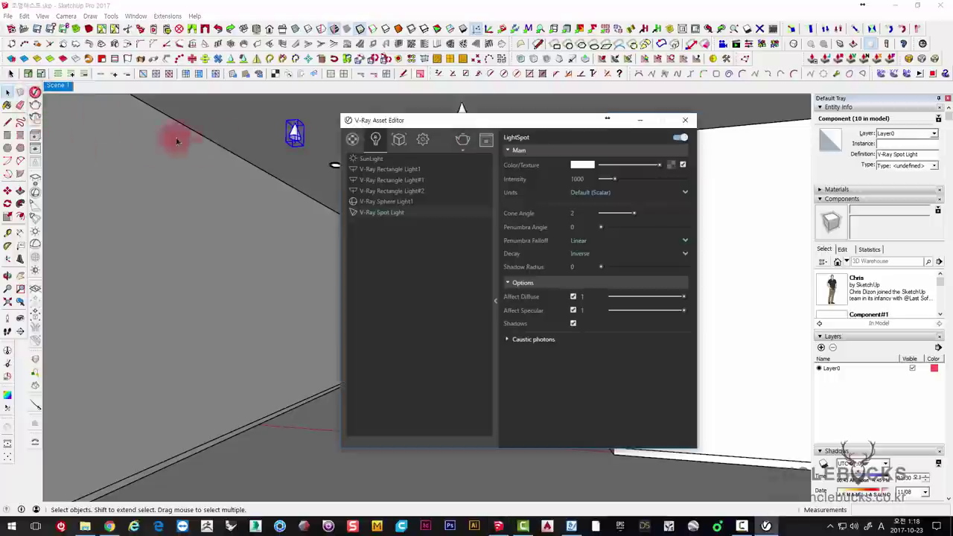
{"action": "left_click_drag", "start_coordinate": [402, 123], "coordinate": [497, 100]}
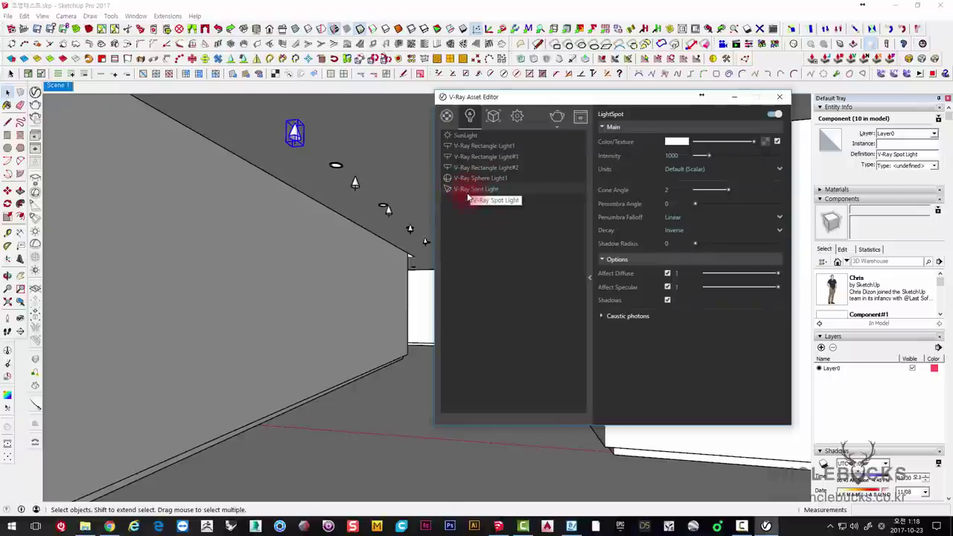
{"action": "left_click", "coordinate": [468, 195]}
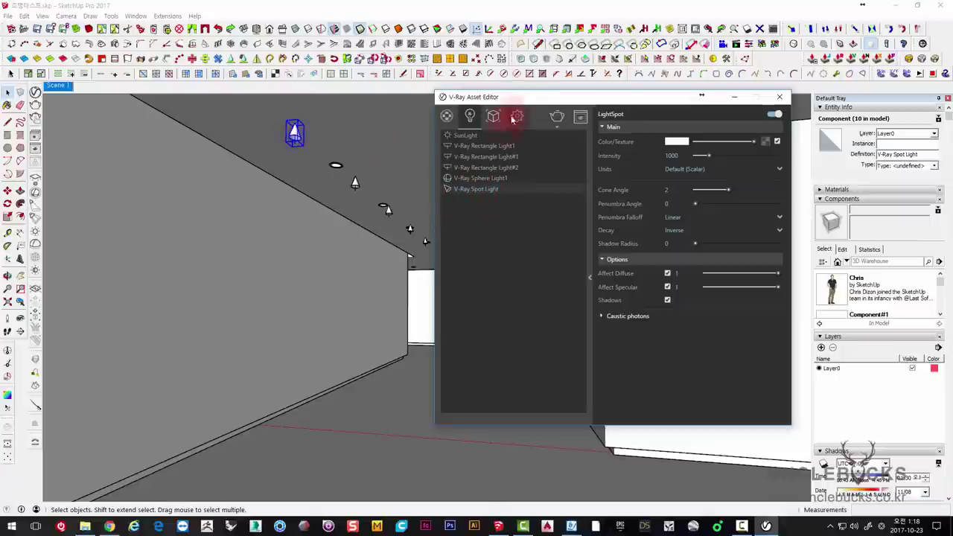
{"action": "left_click_drag", "start_coordinate": [536, 97], "coordinate": [582, 71]}
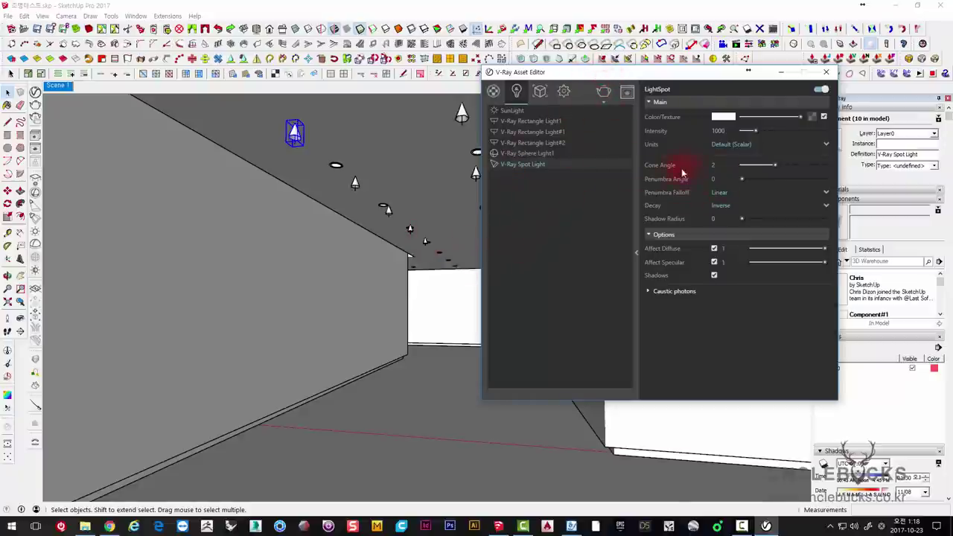
{"action": "left_click", "coordinate": [724, 208]}
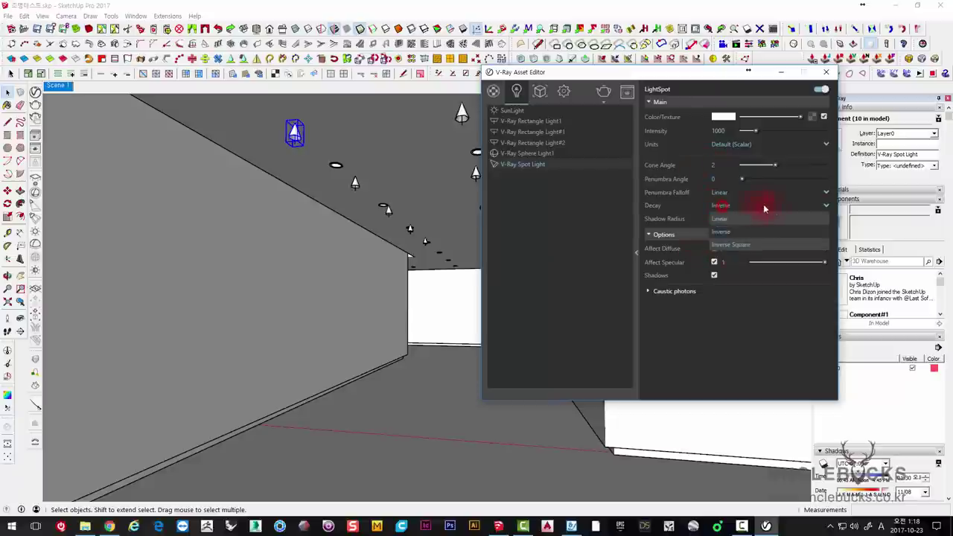
{"action": "left_click", "coordinate": [728, 220]}
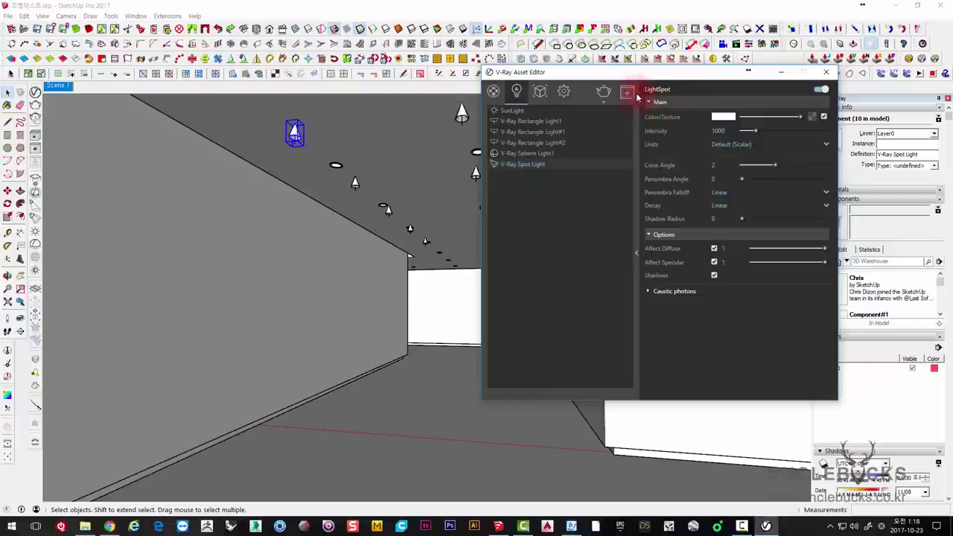
{"action": "left_click", "coordinate": [604, 91]}
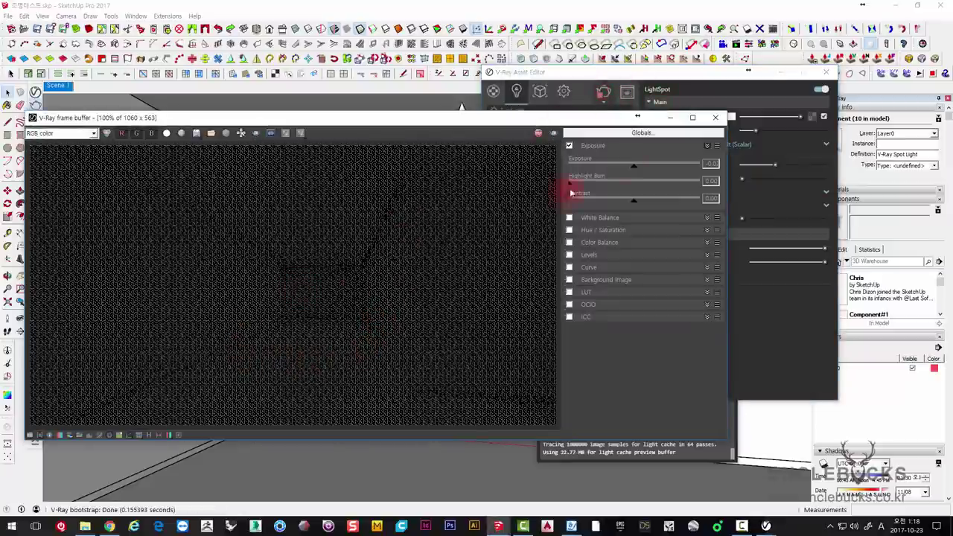
Step: Change the spot light intensity to 30 and review the resulting corridor test render
{"action": "left_click", "coordinate": [715, 116]}
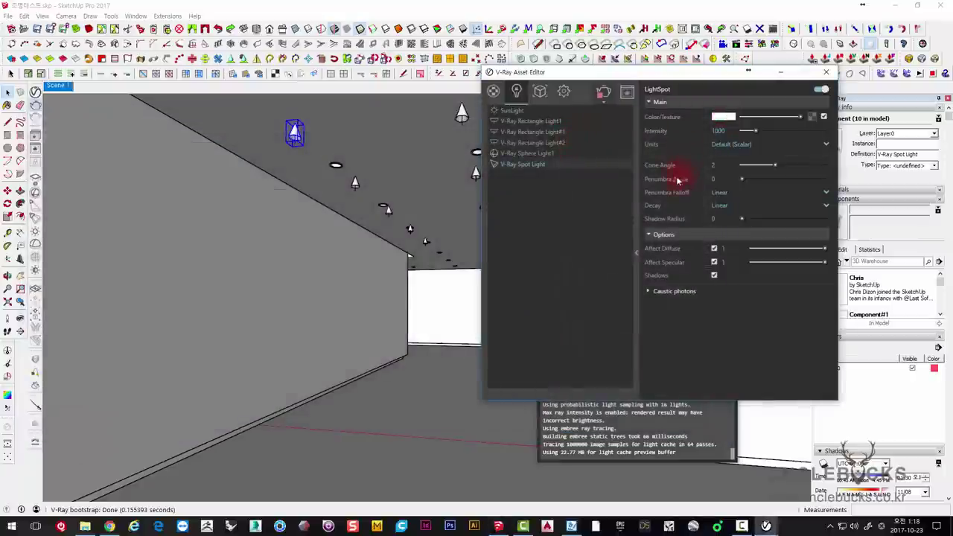
{"action": "double_click", "coordinate": [719, 134]}
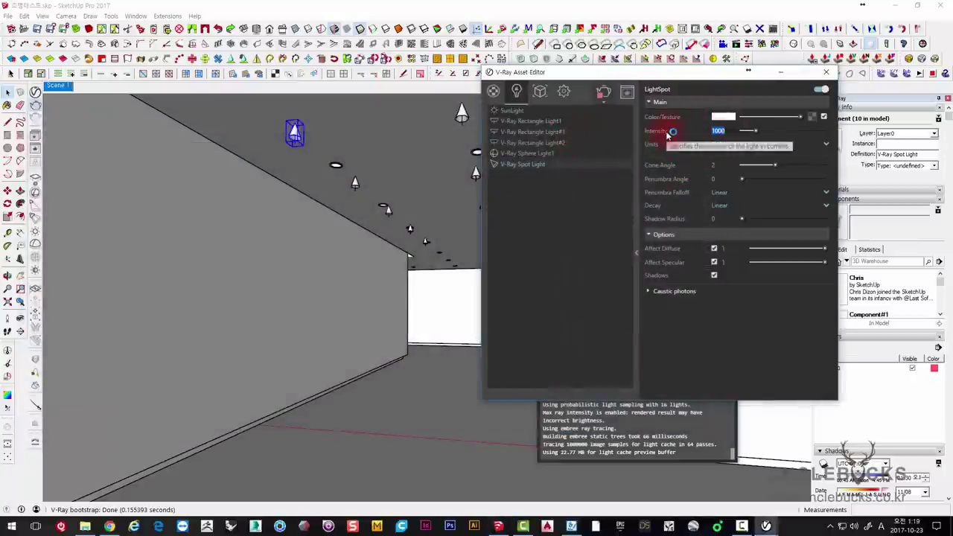
{"action": "type", "text": "30"}
{"action": "key", "text": "Return"}
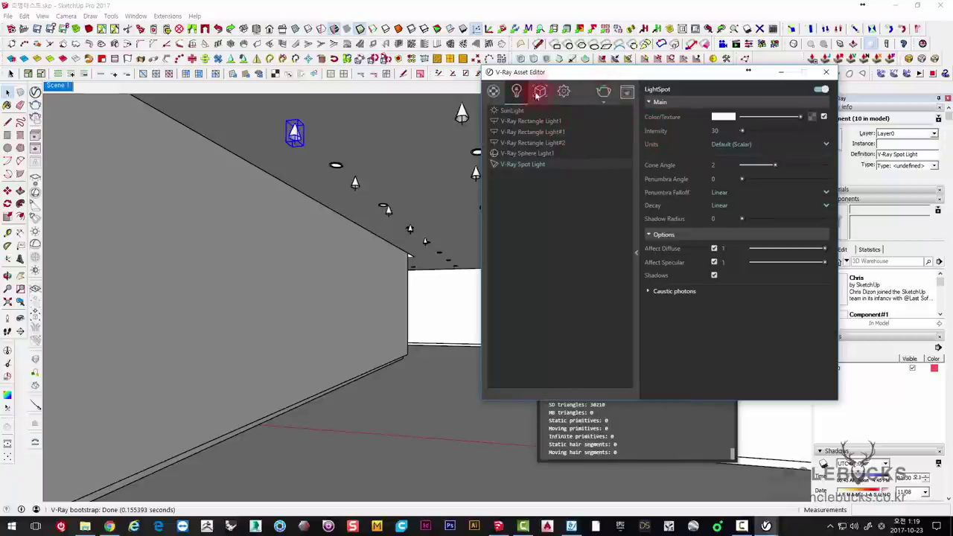
{"action": "left_click", "coordinate": [604, 91]}
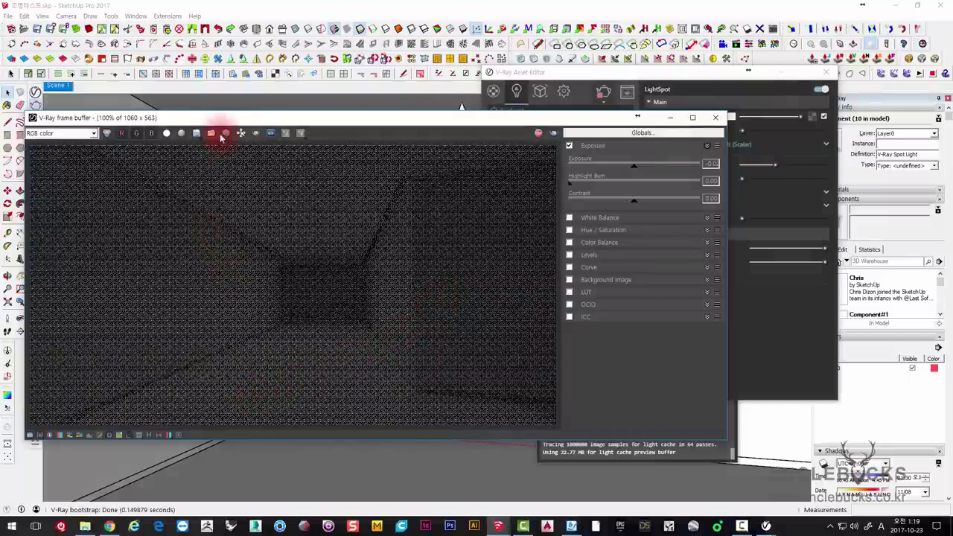
{"action": "mouse_move", "coordinate": [219, 120]}
{"action": "left_mouse_down"}
{"action": "mouse_move", "coordinate": [320, 316]}
{"action": "mouse_move", "coordinate": [321, 120]}
{"action": "left_mouse_up"}
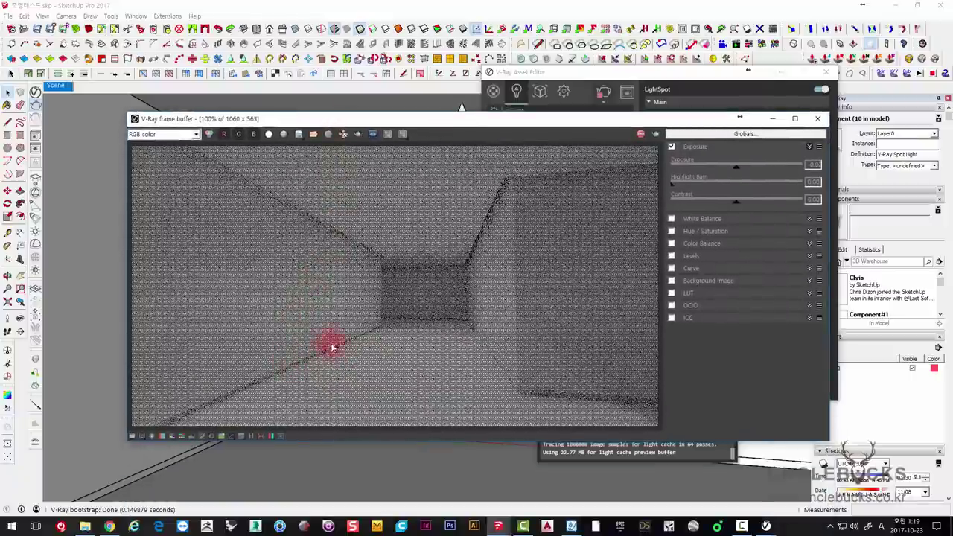
{"action": "left_click_drag", "start_coordinate": [404, 121], "coordinate": [356, 90]}
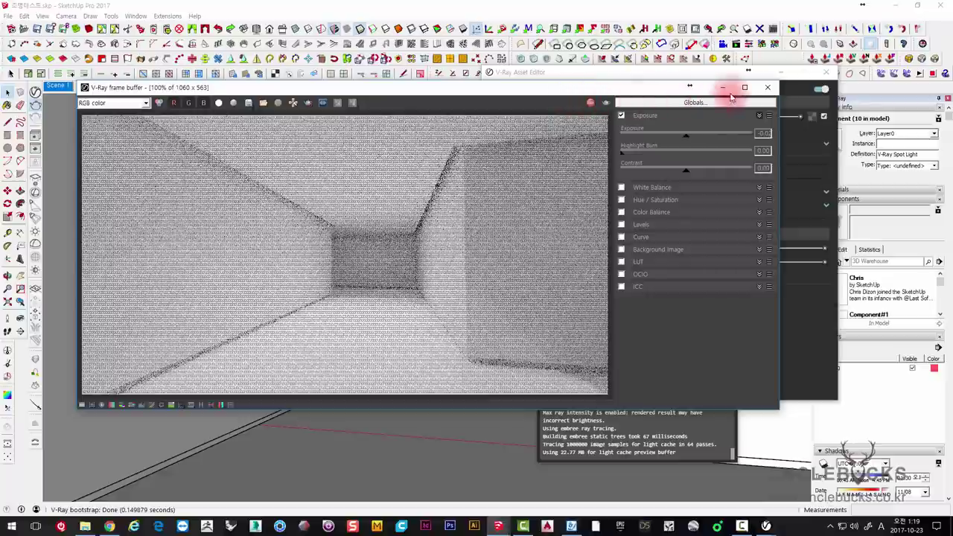
{"action": "left_click", "coordinate": [767, 87]}
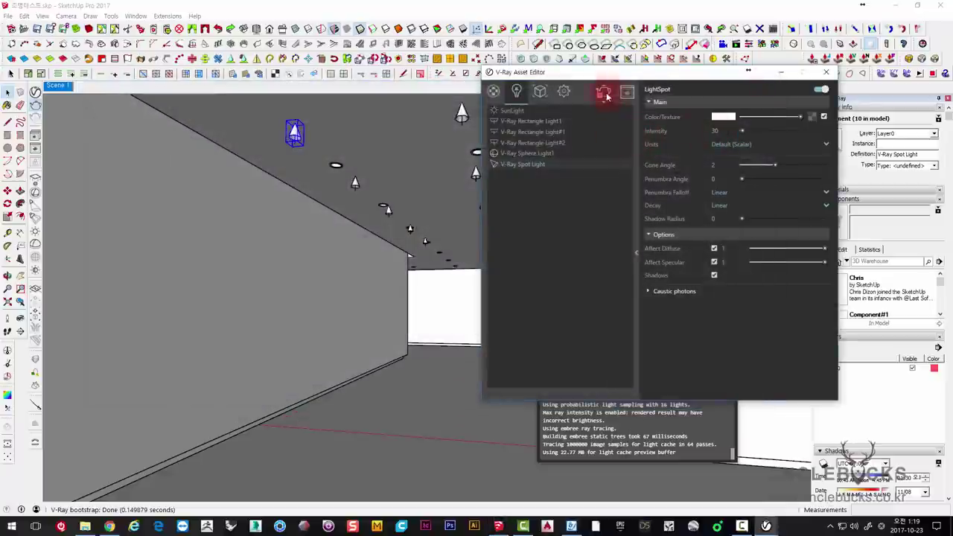
Step: Set the spot light intensity to 1 and review a new corridor test render
{"action": "type", "text": "1"}
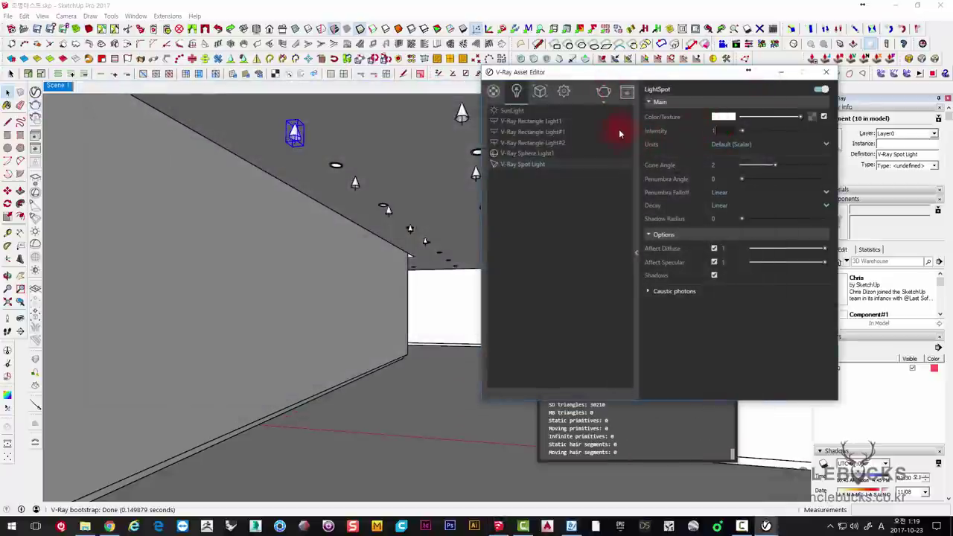
{"action": "left_click", "coordinate": [604, 91]}
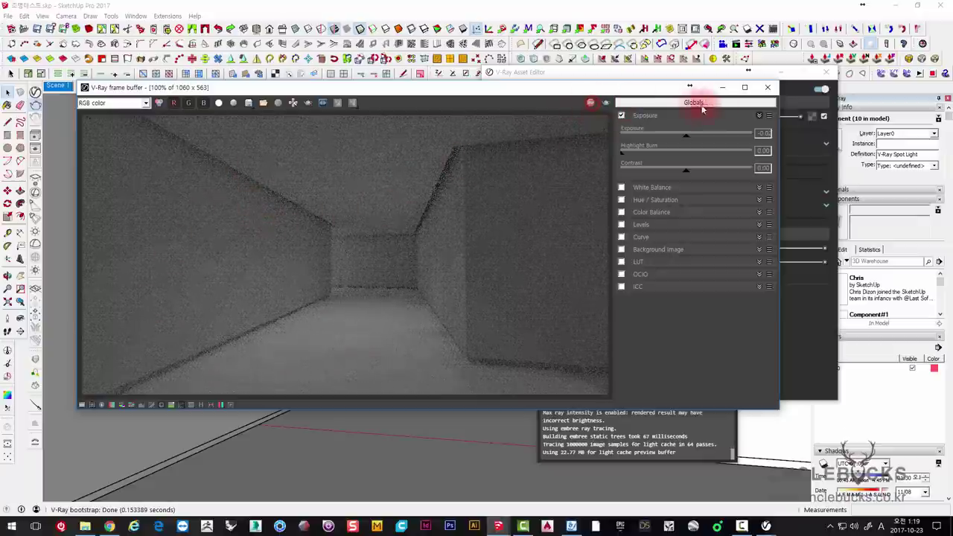
{"action": "left_click", "coordinate": [768, 87]}
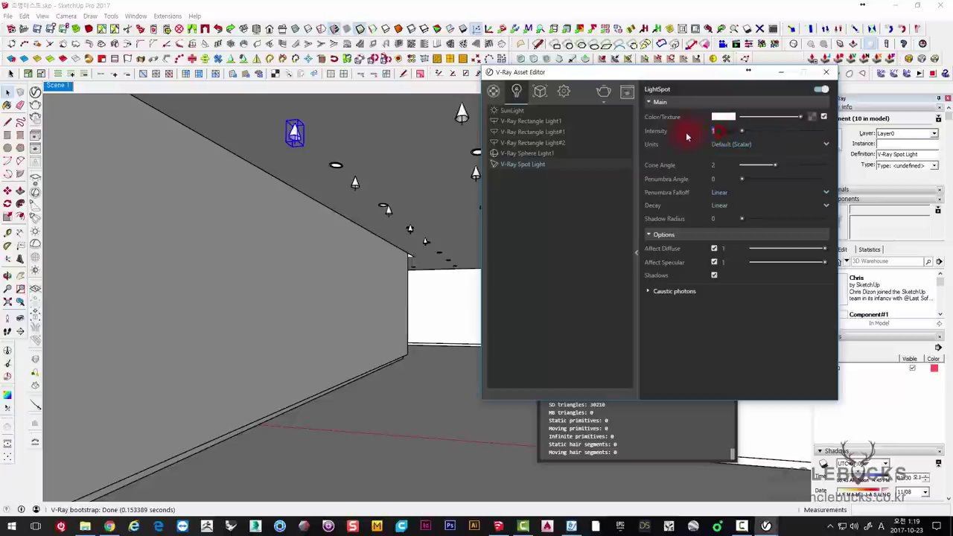
Step: Set the spot light decay to Inverse and its intensity to 1000
{"action": "mouse_move", "coordinate": [657, 131]}
{"action": "type", "text": "30"}
{"action": "left_click", "coordinate": [727, 209]}
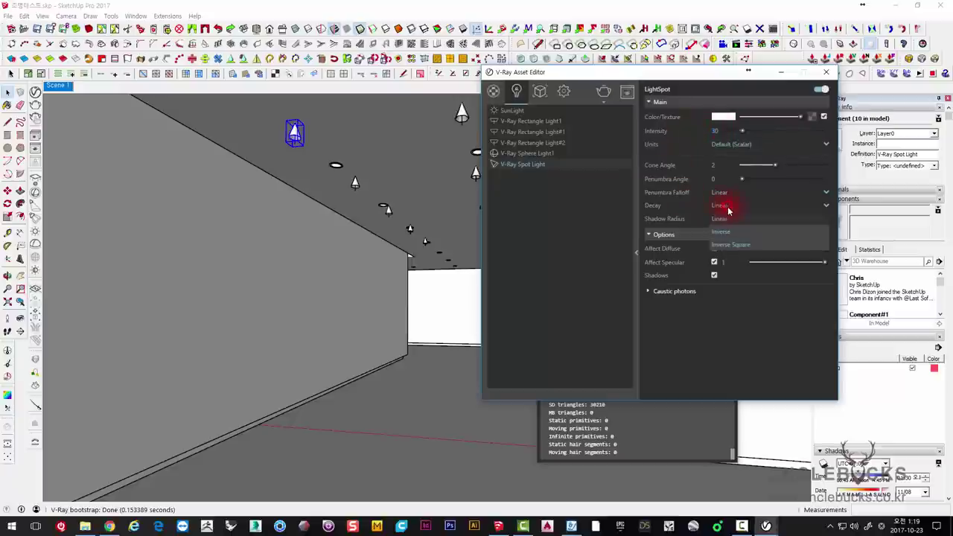
{"action": "left_click", "coordinate": [726, 233]}
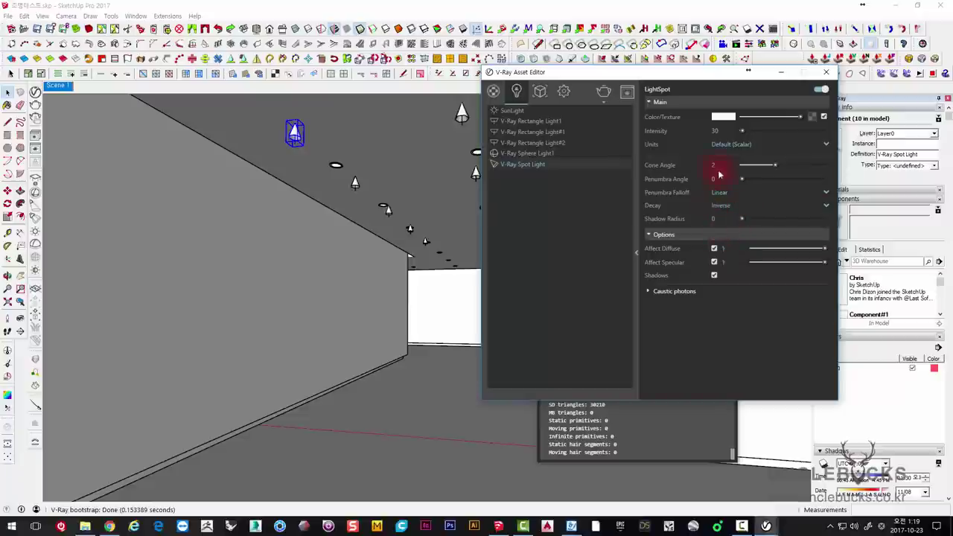
{"action": "key", "text": "BackSpace"}
{"action": "key", "text": "BackSpace"}
{"action": "type", "text": "1000"}
{"action": "key", "text": "Return"}
Step: Test-render the corridor with Inverse decay, then switch the decay to Inverse Square
{"action": "left_click", "coordinate": [604, 93]}
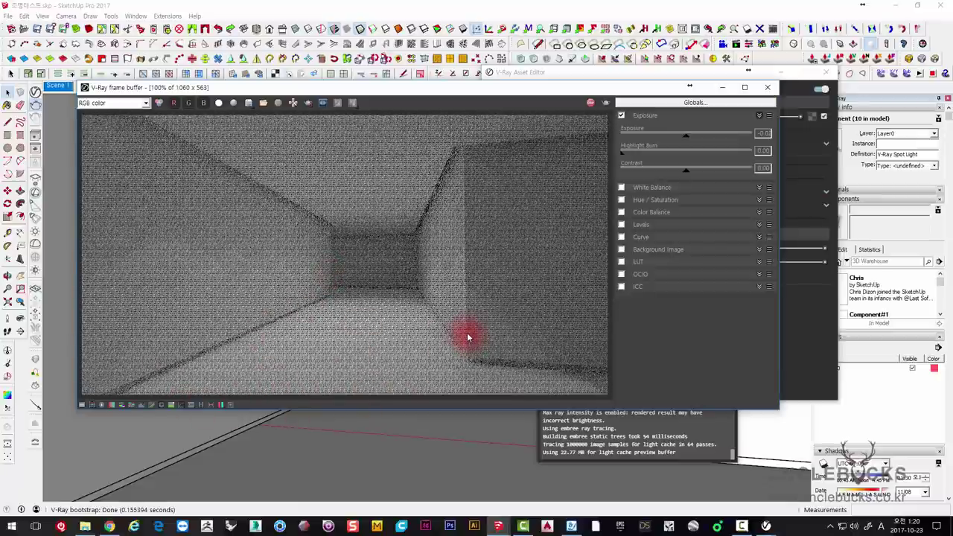
{"action": "left_click_drag", "start_coordinate": [601, 89], "coordinate": [553, 77]}
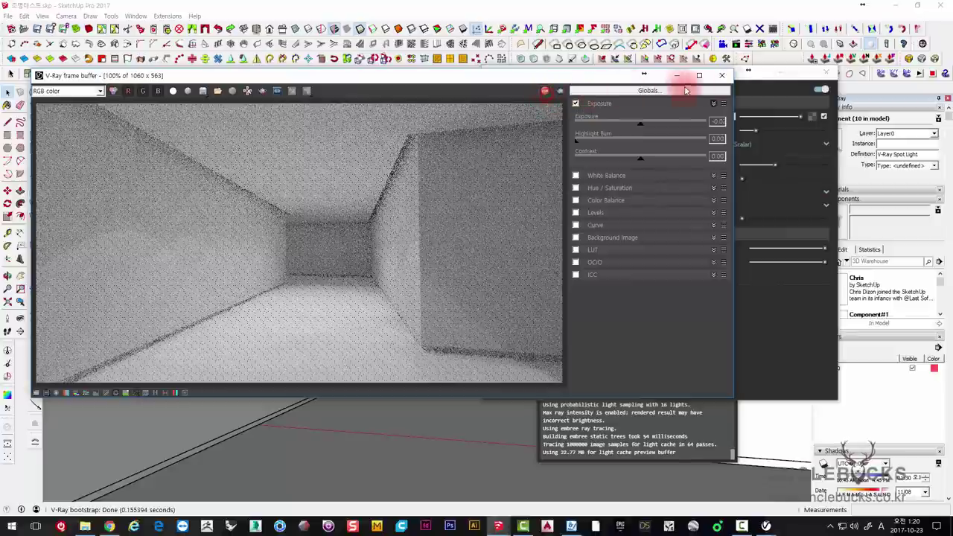
{"action": "left_click", "coordinate": [721, 75]}
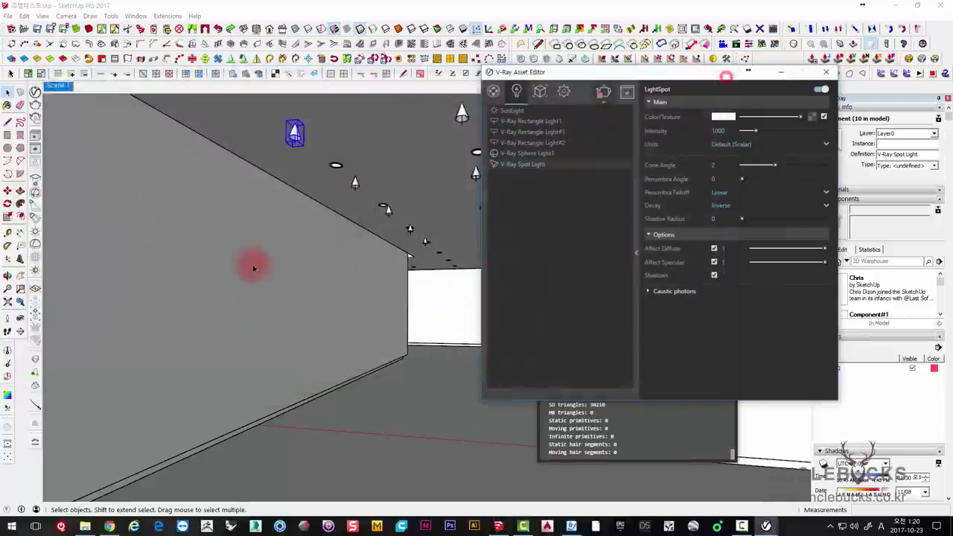
{"action": "left_click", "coordinate": [744, 212]}
{"action": "left_click", "coordinate": [736, 236]}
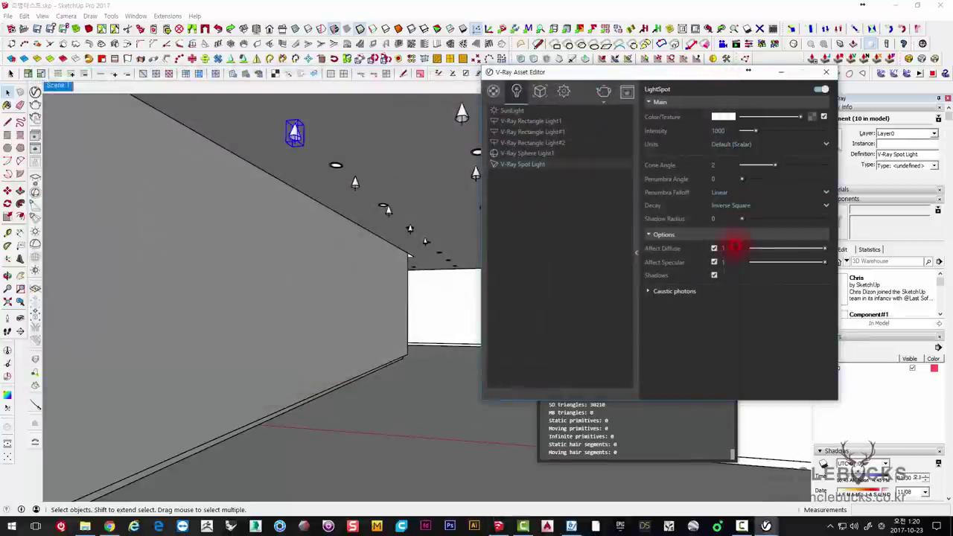
Step: Test-render with Inverse Square decay, then re-render at intensity 10000 and close it
{"action": "left_click", "coordinate": [605, 91]}
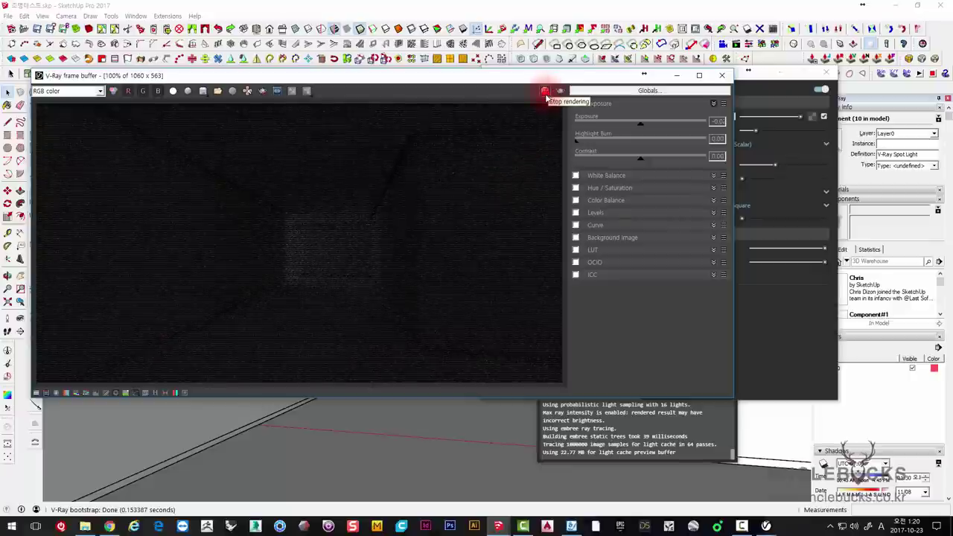
{"action": "left_click", "coordinate": [721, 75]}
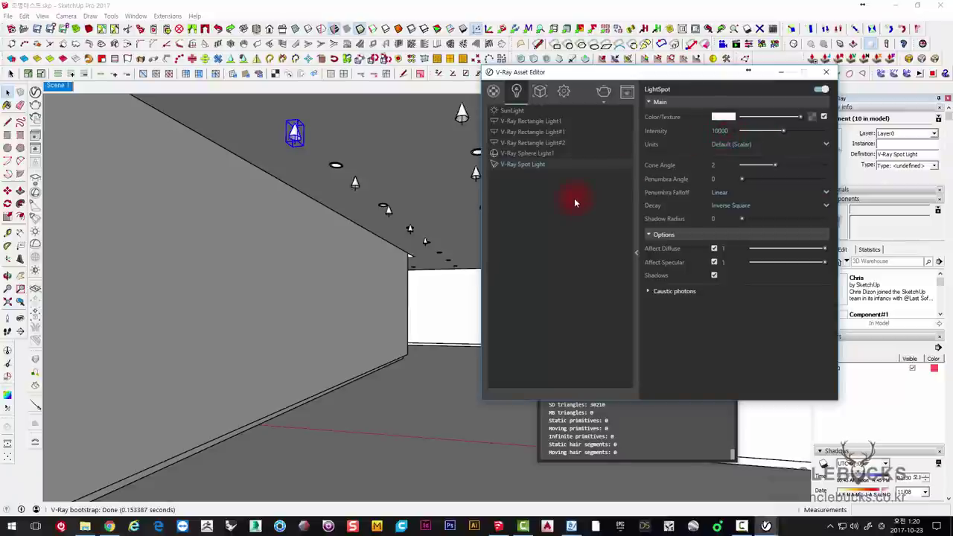
{"action": "left_click", "coordinate": [603, 91]}
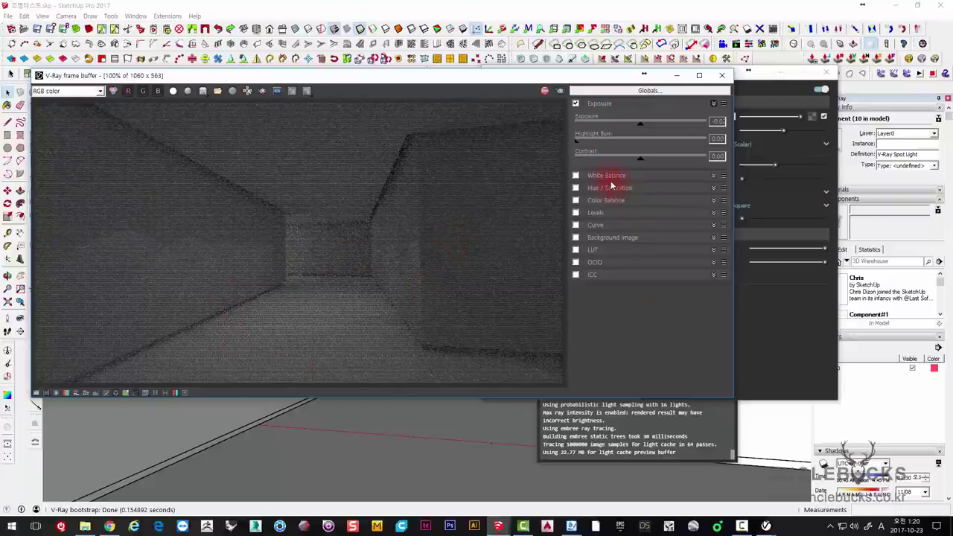
{"action": "left_click_drag", "start_coordinate": [563, 79], "coordinate": [609, 68]}
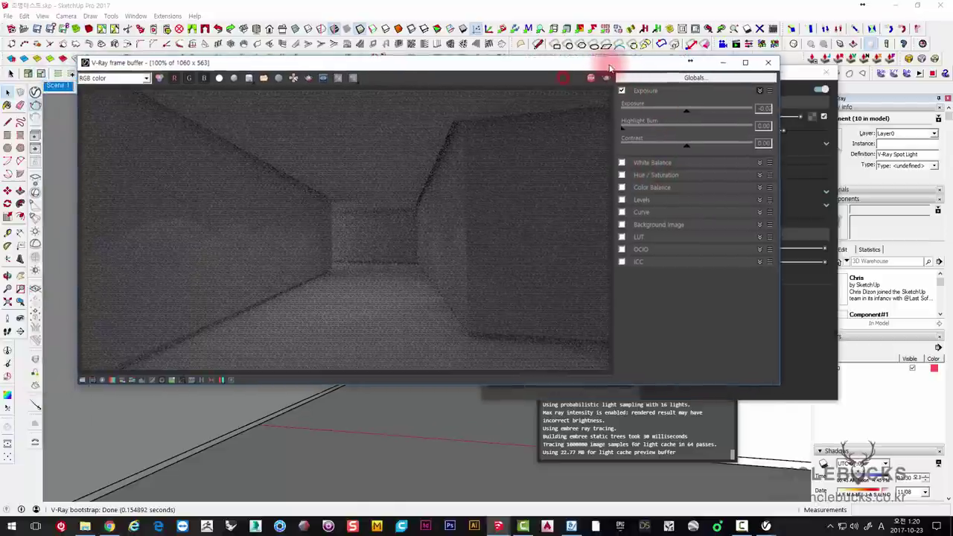
{"action": "left_click", "coordinate": [375, 204]}
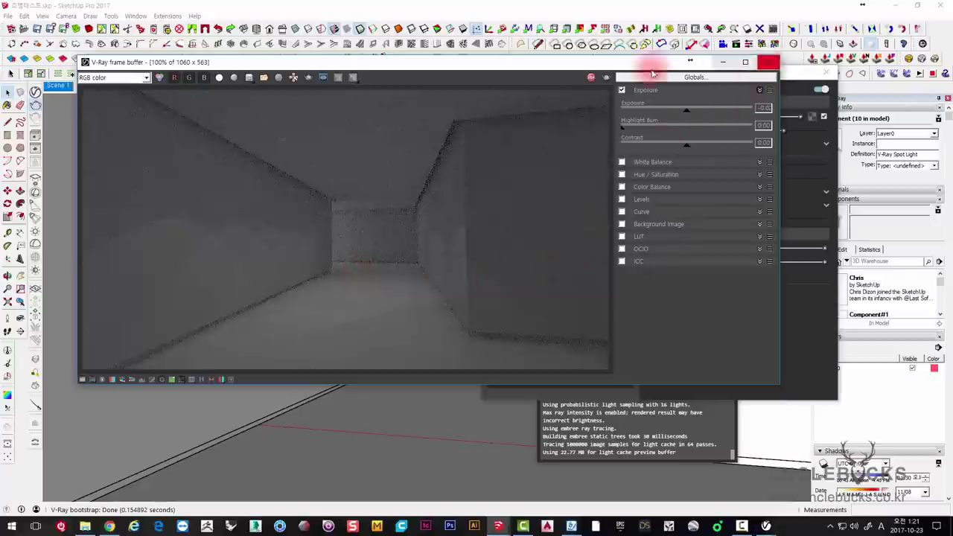
{"action": "left_click", "coordinate": [767, 61]}
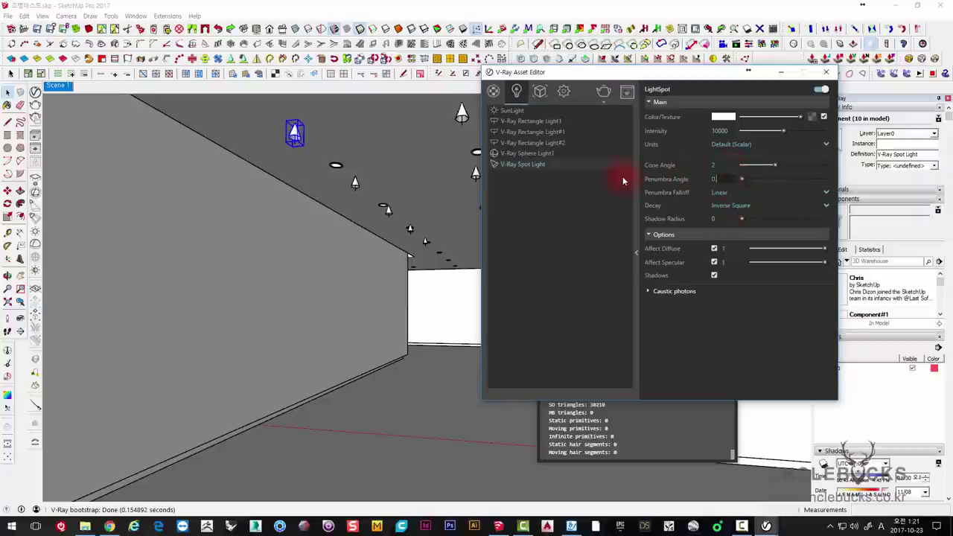
Step: Set the spot light penumbra angle to 0.2 and start a test render
{"action": "type", "text": ".2"}
{"action": "key", "text": "Return"}
{"action": "type", "text": "50000"}
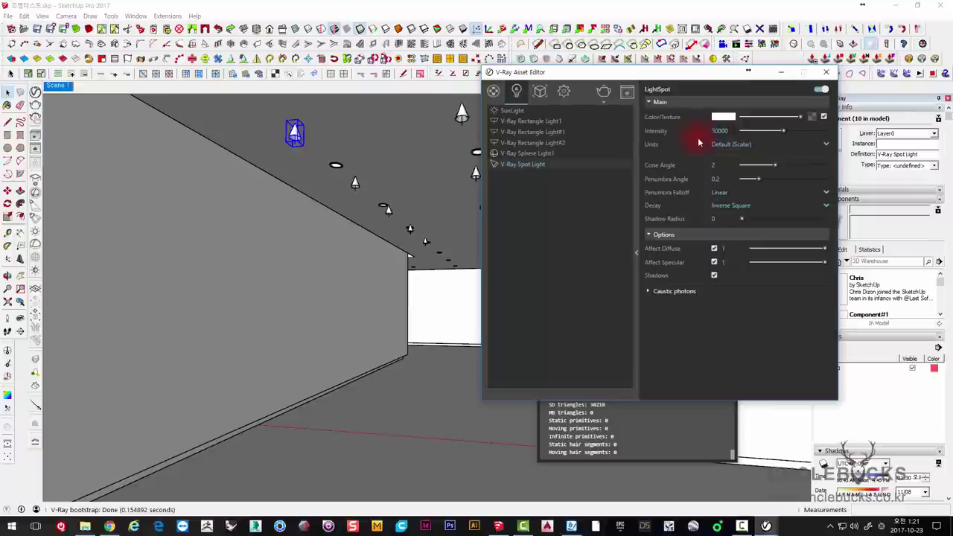
{"action": "left_click", "coordinate": [603, 91]}
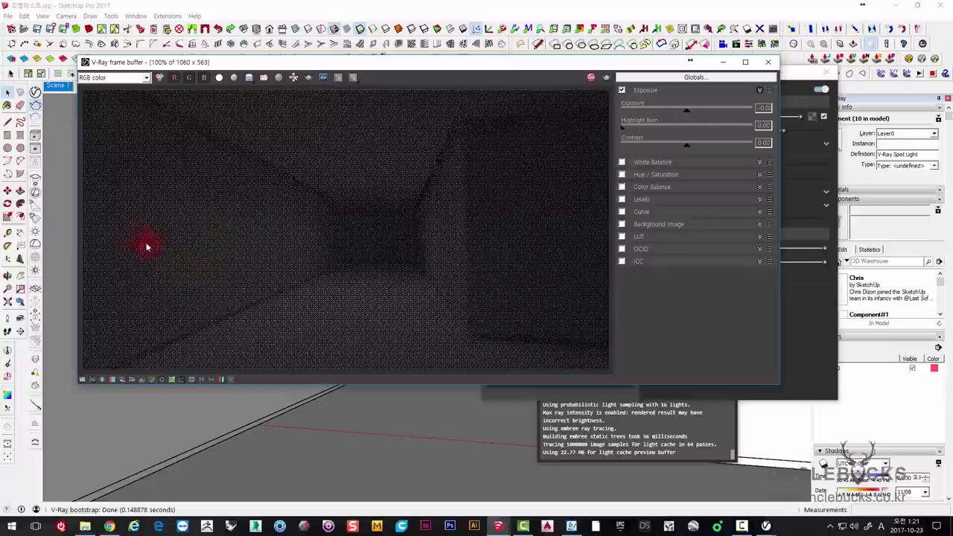
Step: Compare the brighter render with the 50000 intensity settings, then stop rendering
{"action": "mouse_move", "coordinate": [400, 65]}
{"action": "left_mouse_down"}
{"action": "mouse_move", "coordinate": [365, 123]}
{"action": "mouse_move", "coordinate": [399, 194]}
{"action": "left_mouse_up"}
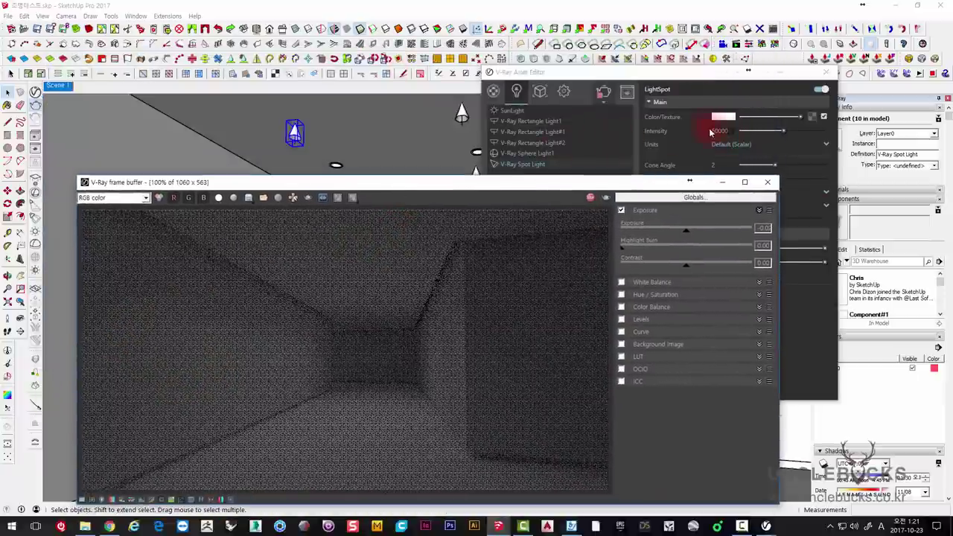
{"action": "mouse_move", "coordinate": [594, 187]}
{"action": "left_mouse_down"}
{"action": "mouse_move", "coordinate": [452, 207]}
{"action": "mouse_move", "coordinate": [531, 88]}
{"action": "mouse_move", "coordinate": [562, 72]}
{"action": "left_mouse_up"}
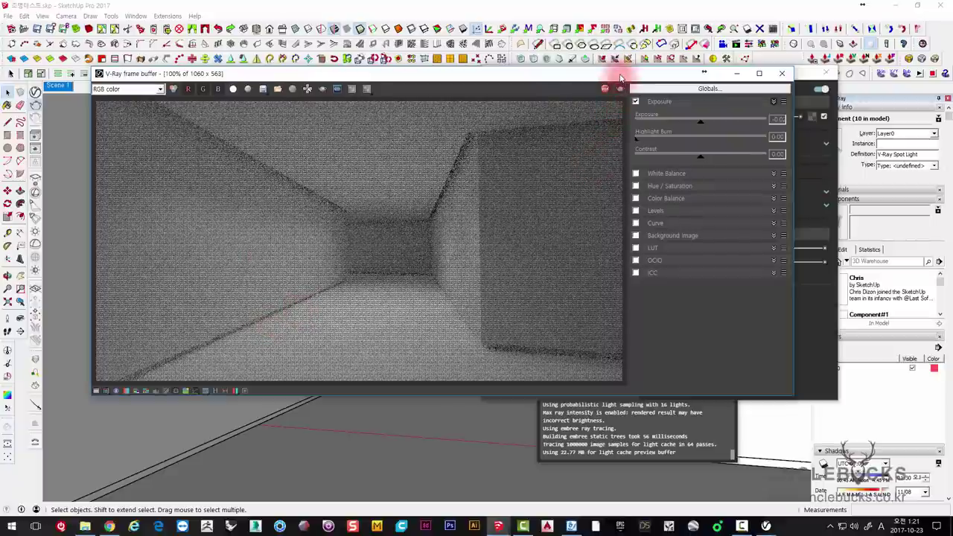
{"action": "left_click_drag", "start_coordinate": [618, 74], "coordinate": [610, 210]}
{"action": "left_click", "coordinate": [719, 131]}
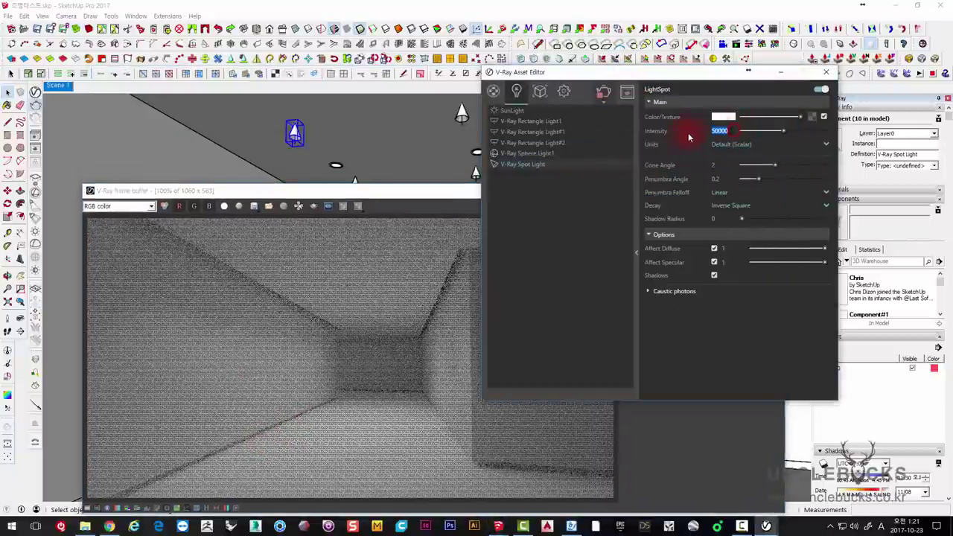
{"action": "mouse_move", "coordinate": [405, 202]}
{"action": "left_mouse_down"}
{"action": "mouse_move", "coordinate": [361, 67]}
{"action": "mouse_move", "coordinate": [396, 107]}
{"action": "left_mouse_up"}
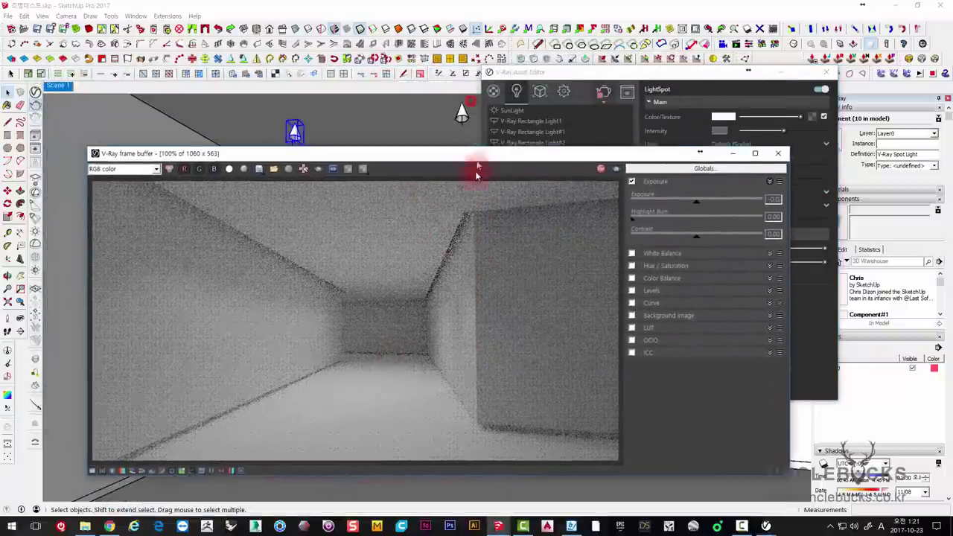
{"action": "left_click_drag", "start_coordinate": [470, 111], "coordinate": [474, 194]}
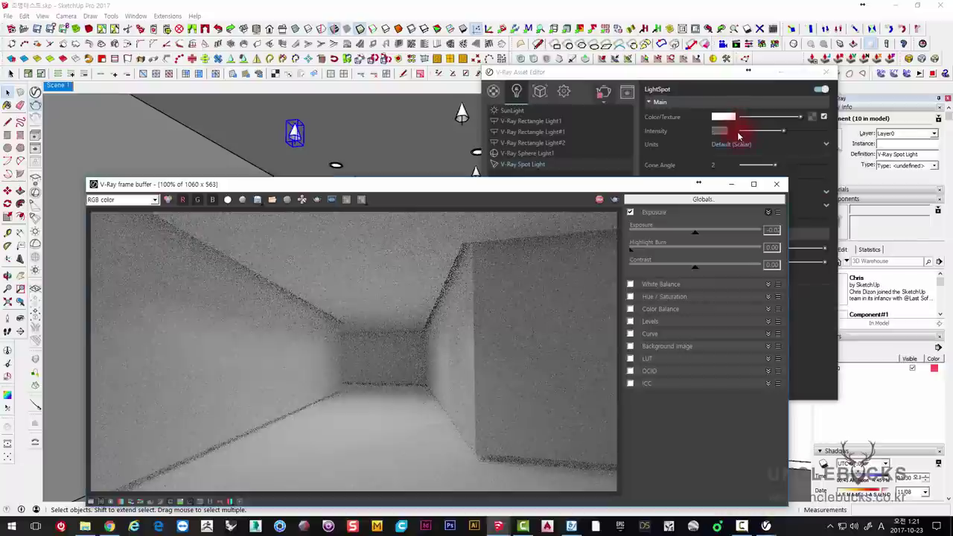
{"action": "left_click", "coordinate": [736, 132]}
{"action": "type", "text": "5000"}
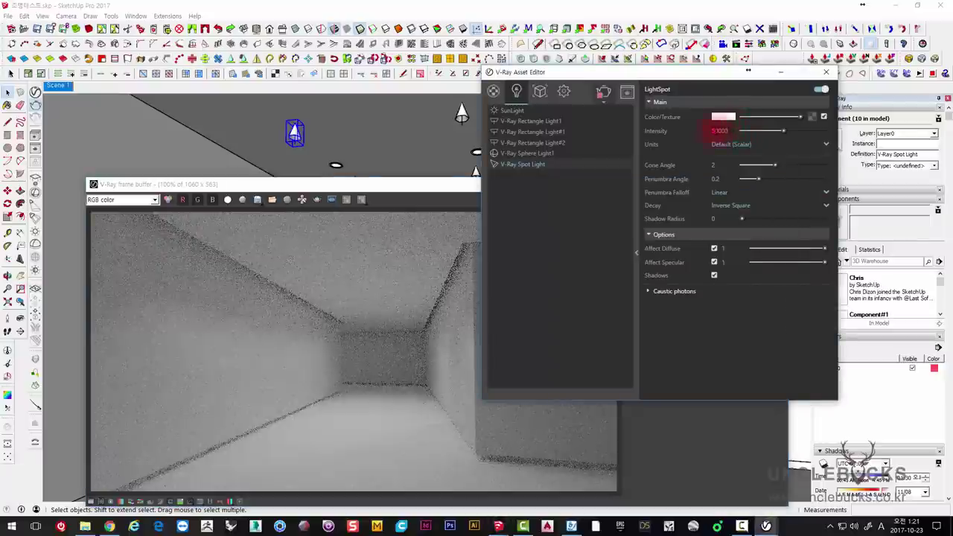
{"action": "left_click", "coordinate": [419, 196]}
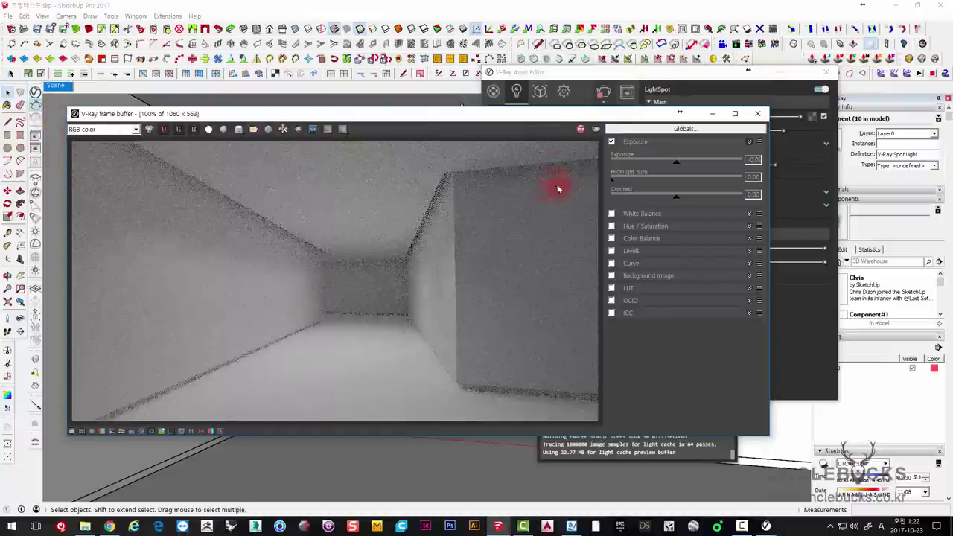
{"action": "left_click", "coordinate": [581, 129]}
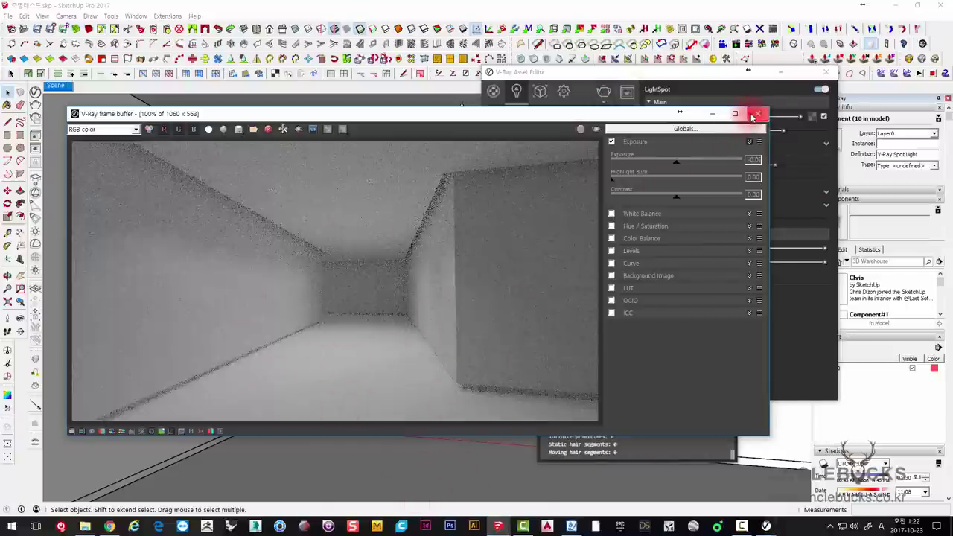
Step: Close the V-Ray windows and delete the remaining spot lights from the ceiling
{"action": "left_click", "coordinate": [755, 113]}
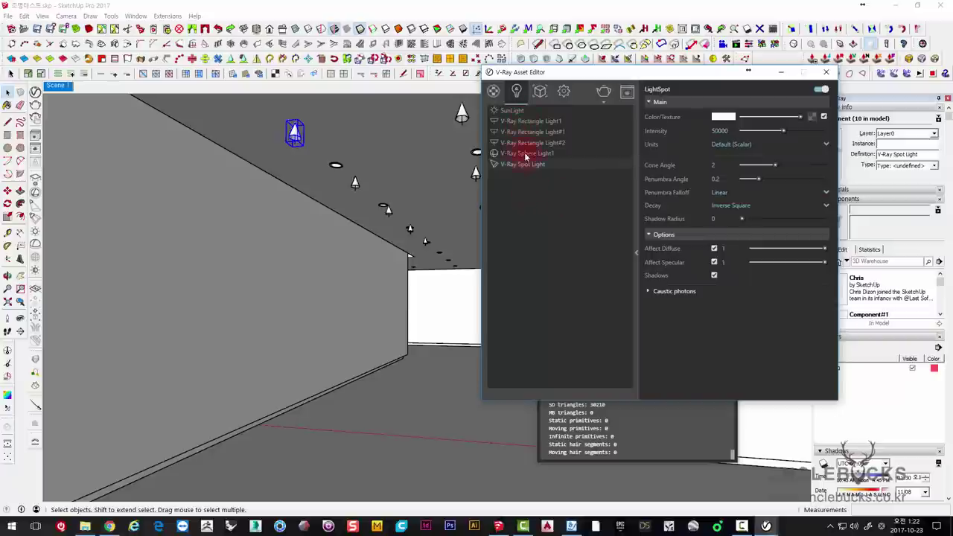
{"action": "left_click", "coordinate": [526, 154]}
{"action": "left_click", "coordinate": [826, 71]}
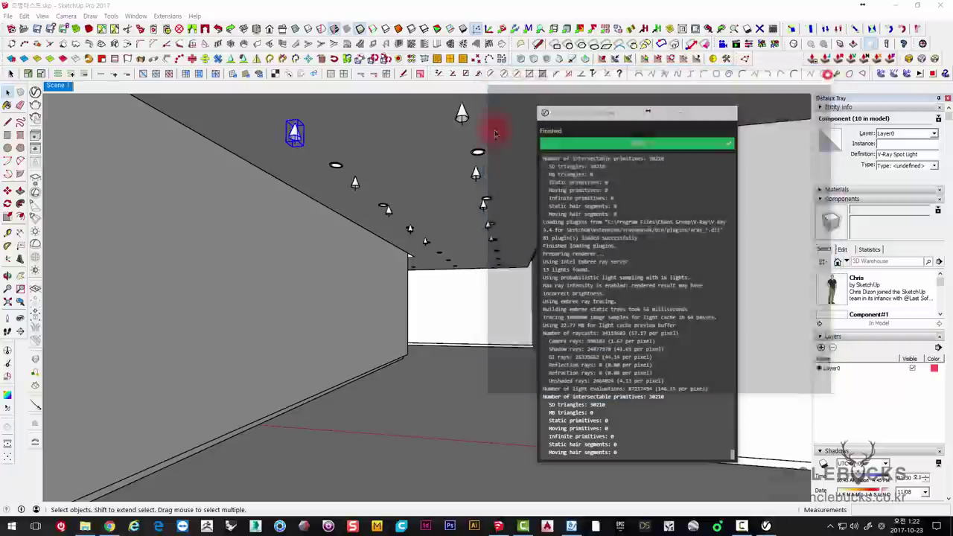
{"action": "left_click", "coordinate": [410, 192]}
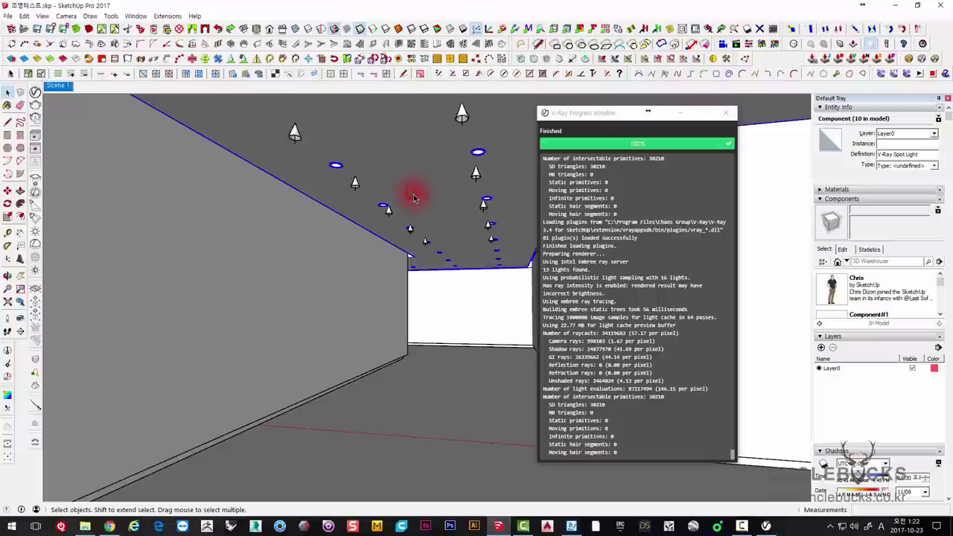
{"action": "left_click", "coordinate": [462, 119]}
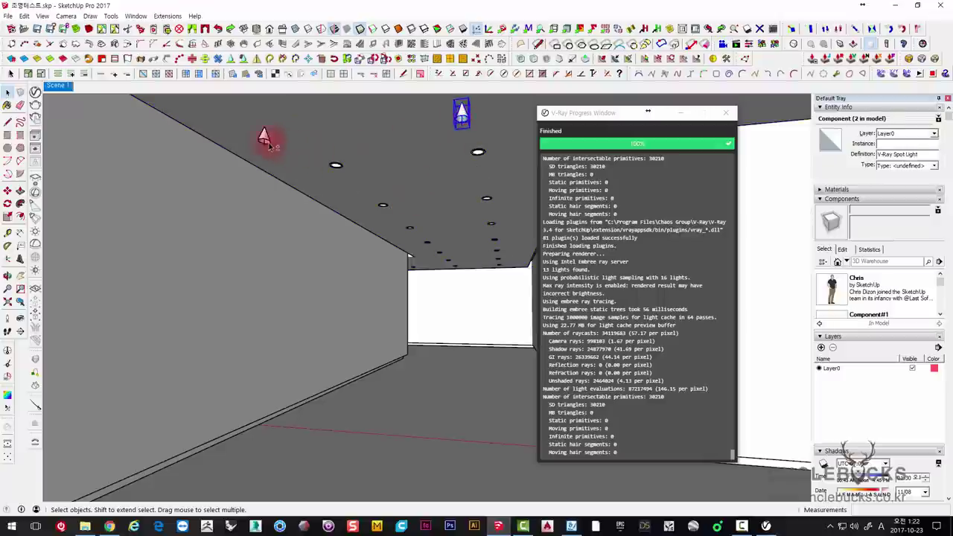
{"action": "key", "text": "Delete"}
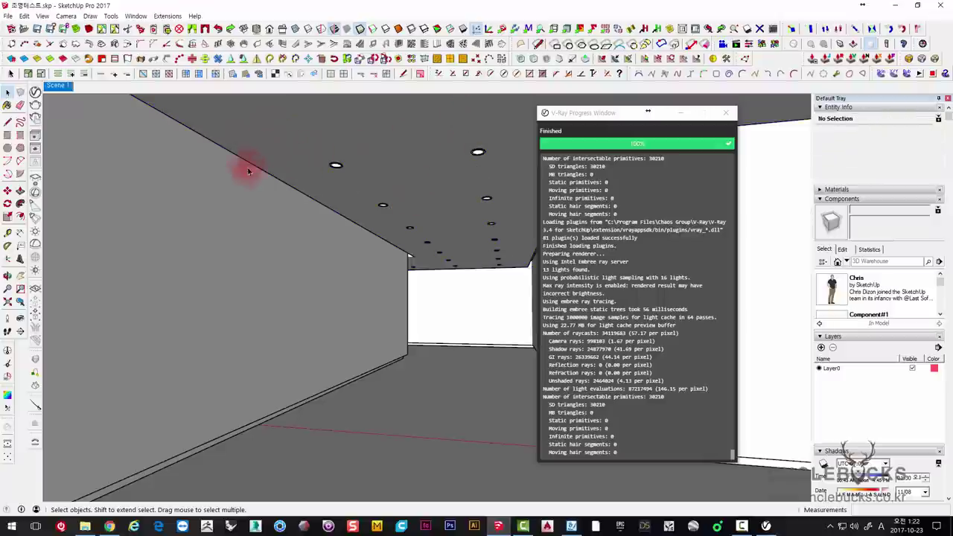
{"action": "left_click", "coordinate": [35, 196]}
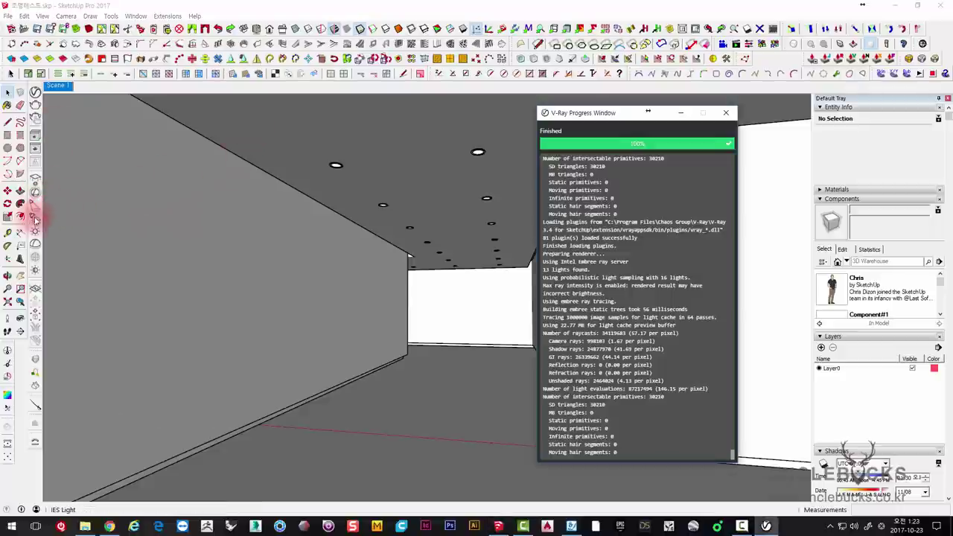
Step: Place a V-Ray IES light using nice_light.IES on the ceiling near the left wall
{"action": "left_click", "coordinate": [33, 217]}
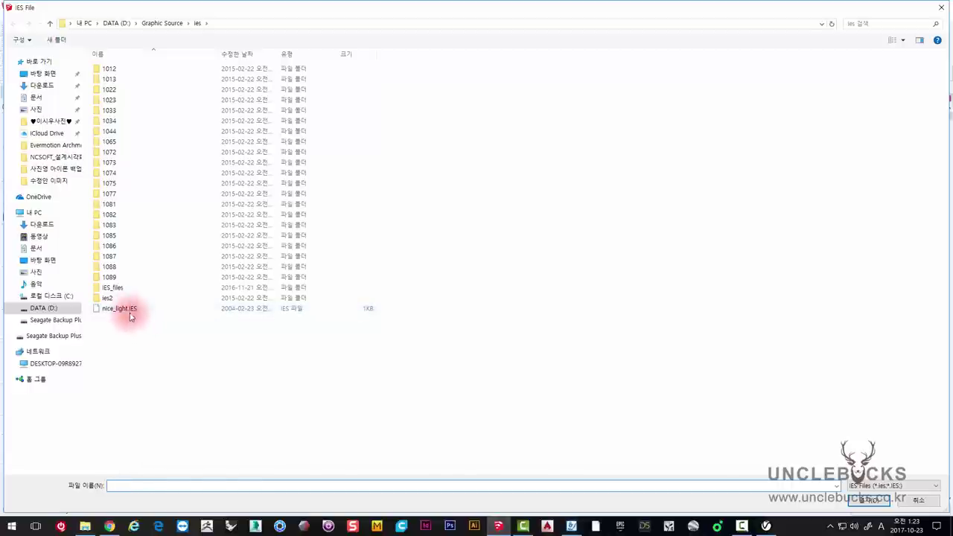
{"action": "left_click", "coordinate": [130, 310]}
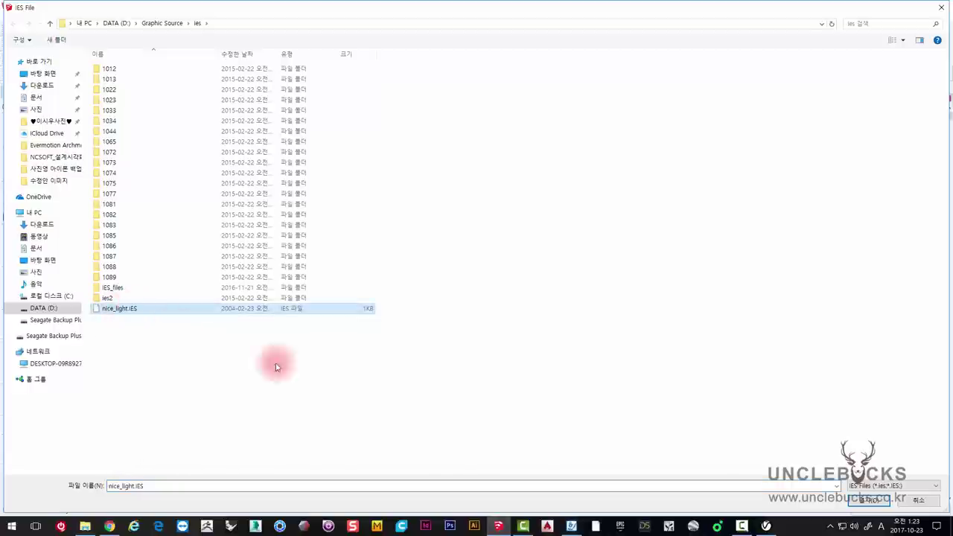
{"action": "left_click", "coordinate": [867, 500]}
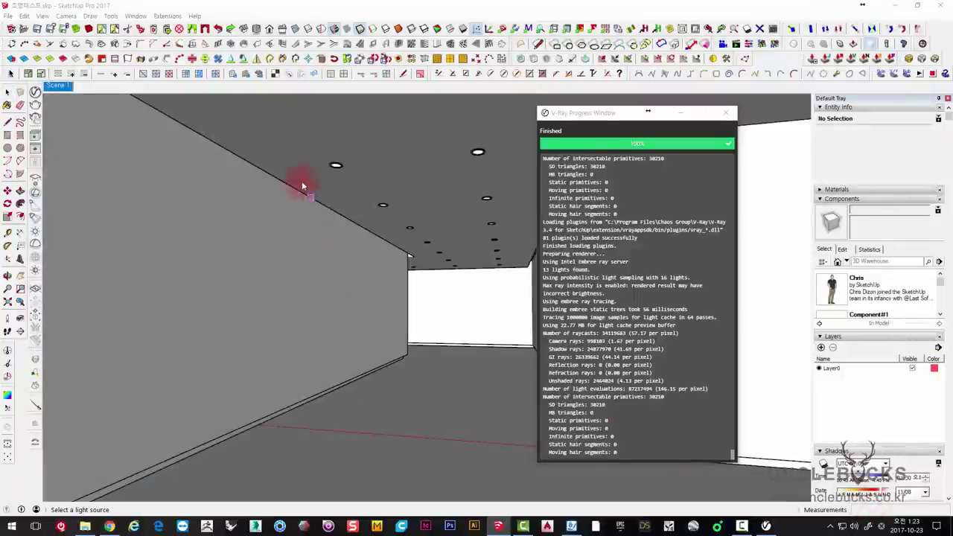
{"action": "left_click", "coordinate": [291, 131]}
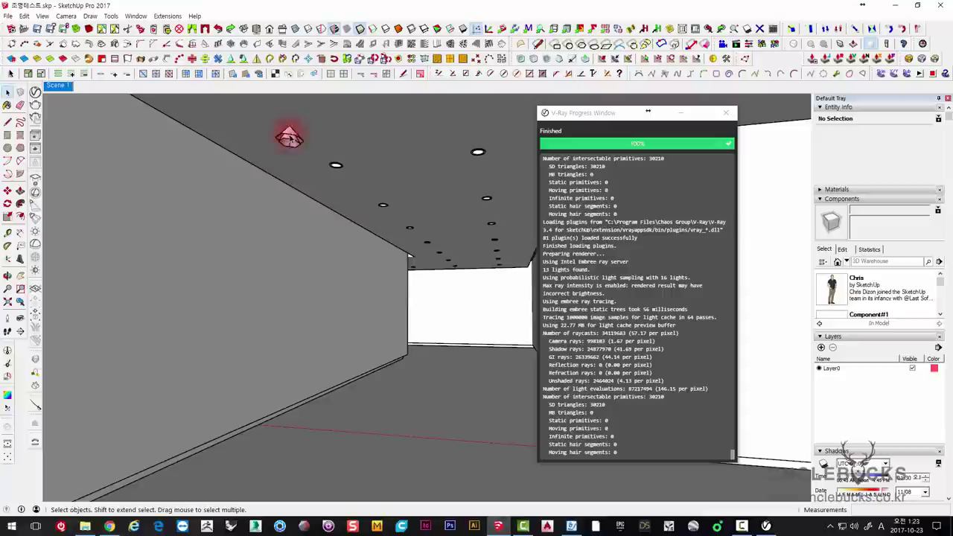
{"action": "left_click", "coordinate": [288, 137]}
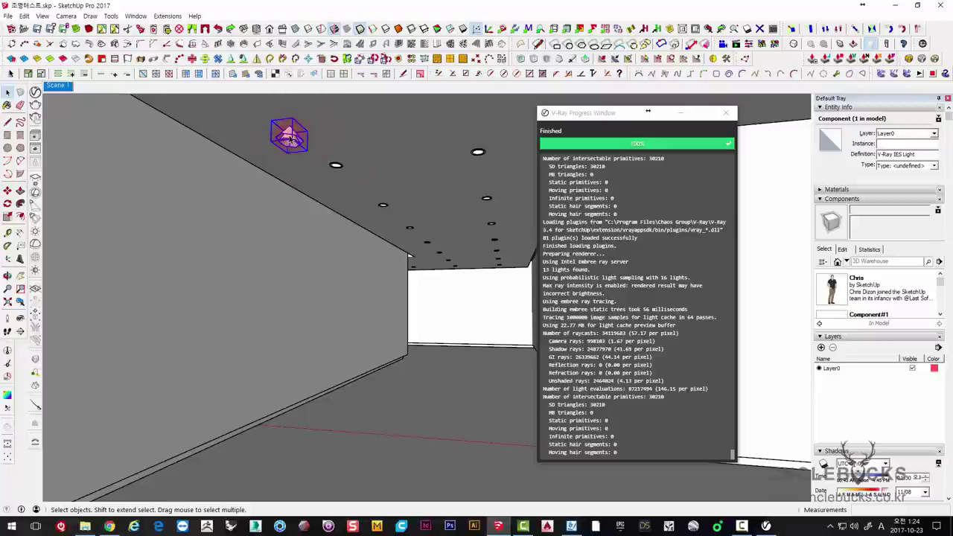
{"action": "left_click", "coordinate": [228, 192]}
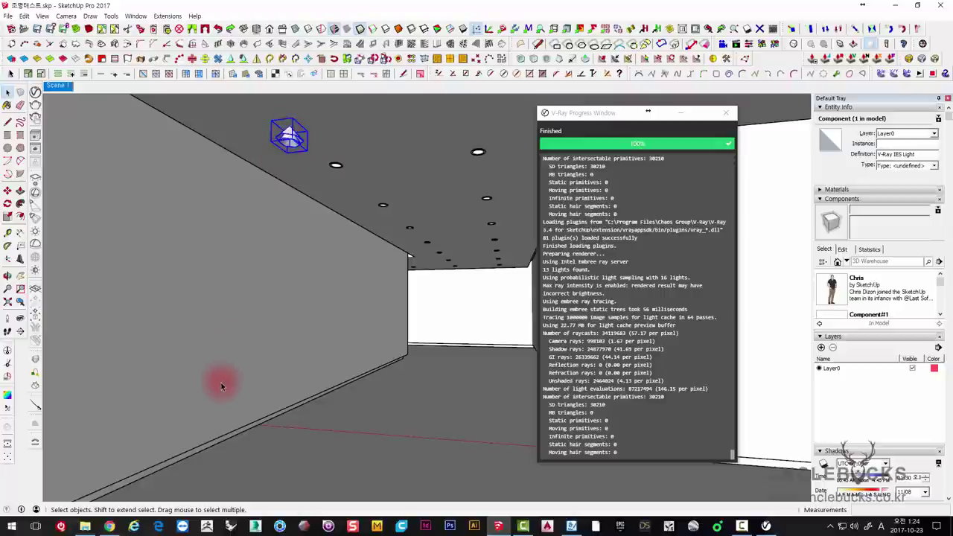
Step: Open a new Chrome window and search Google for ies
{"action": "right_click", "coordinate": [111, 527]}
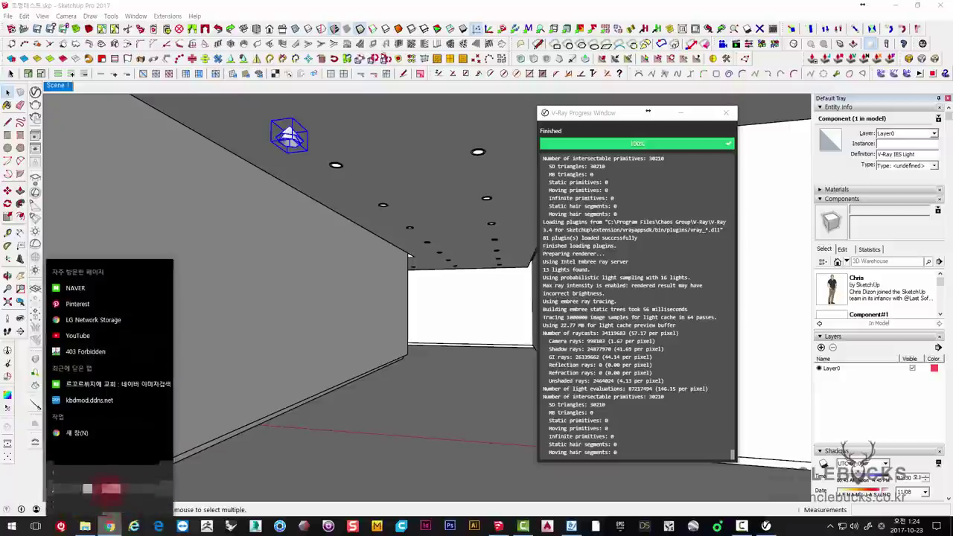
{"action": "left_click", "coordinate": [104, 476]}
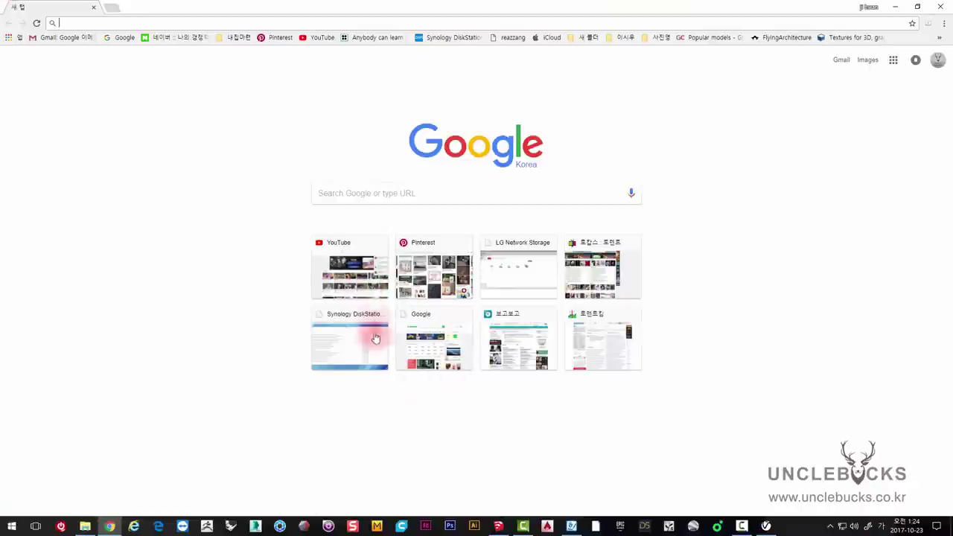
{"action": "left_click", "coordinate": [383, 190]}
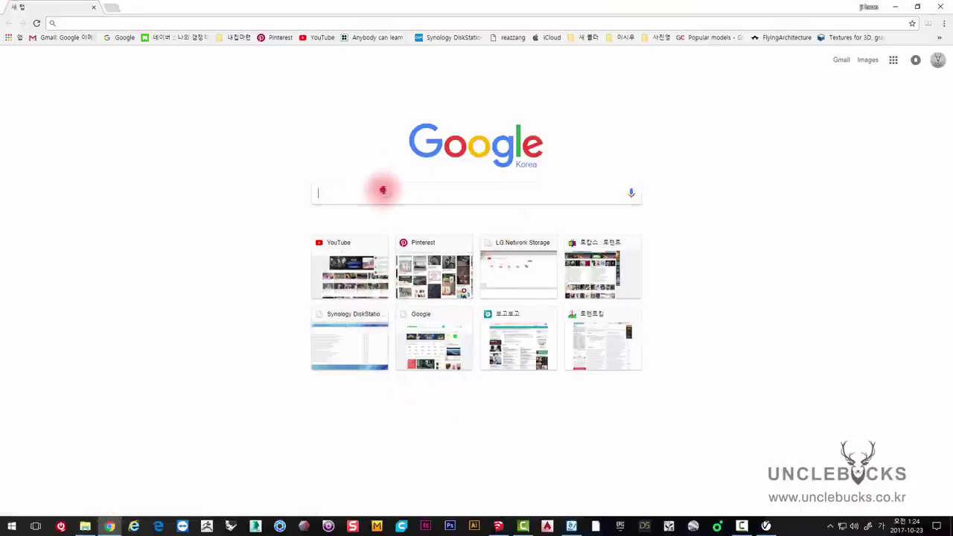
{"action": "type", "text": "ㅑㄷㄴ"}
{"action": "key", "text": "Return"}
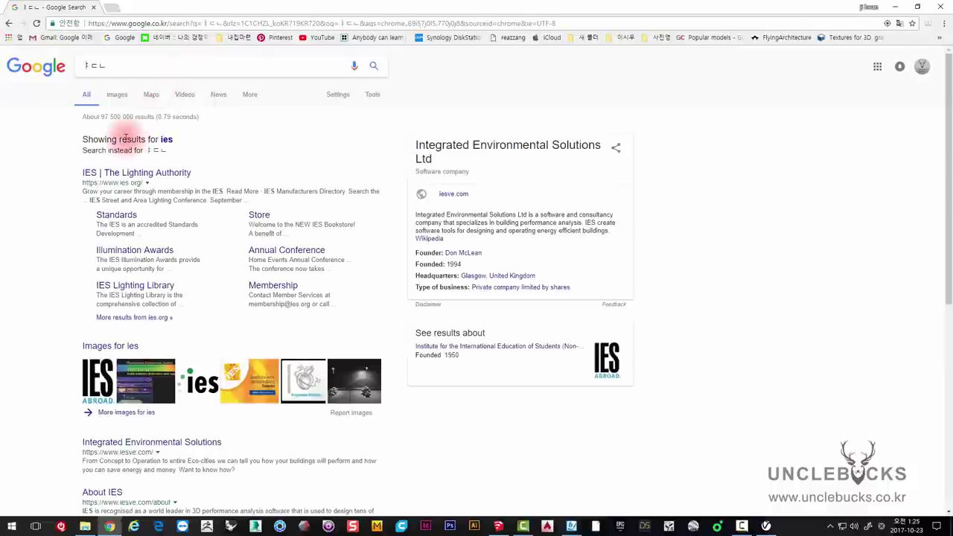
Step: Enlarge the numbered IES light-profile chart in image results, then return to SketchUp
{"action": "left_click", "coordinate": [118, 94]}
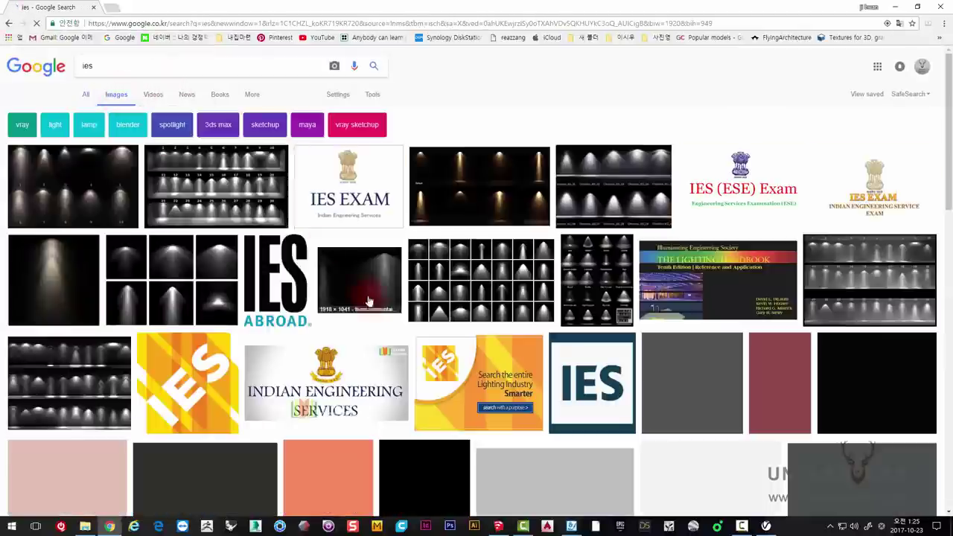
{"action": "left_click", "coordinate": [240, 186]}
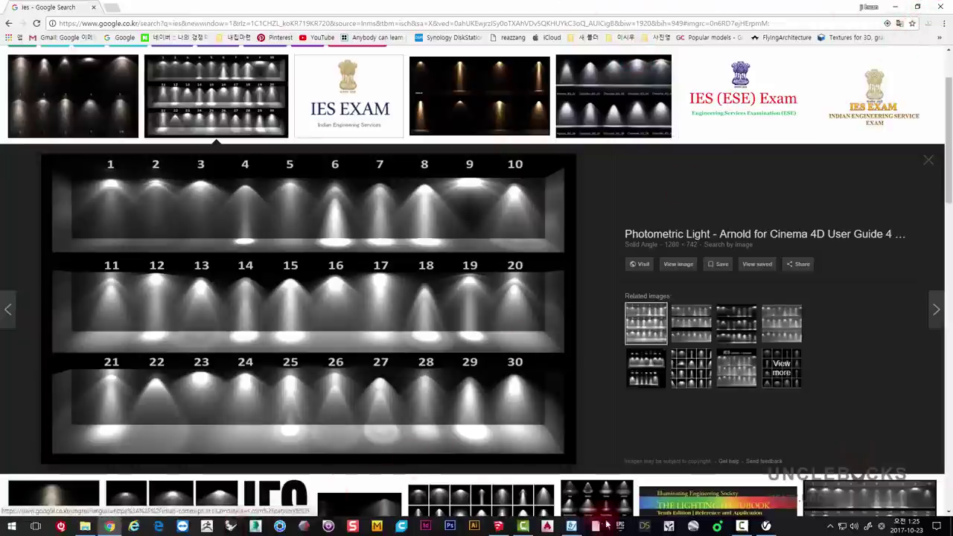
{"action": "left_click", "coordinate": [498, 527]}
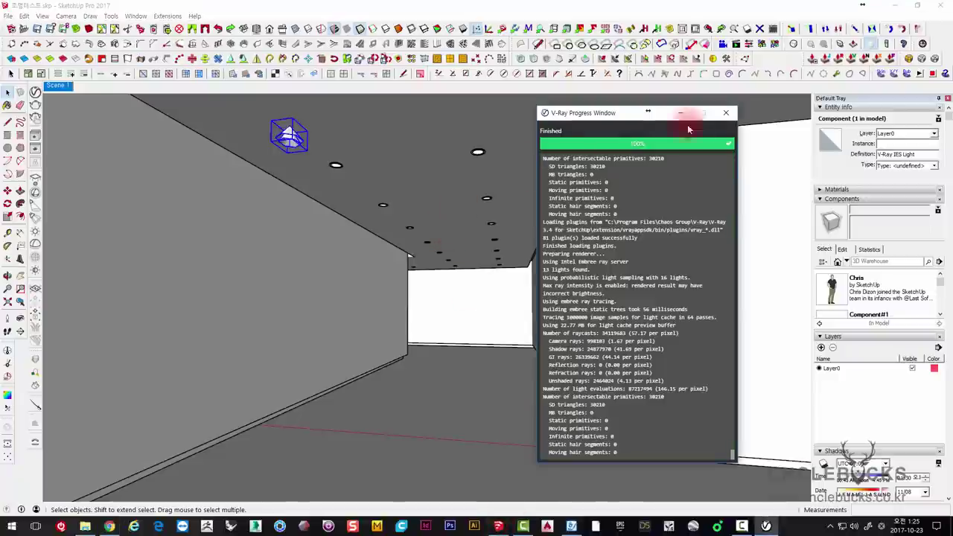
Step: Run and stop a brief test render lit only by the IES light, then open the V-Ray Asset Editor
{"action": "left_click", "coordinate": [731, 115]}
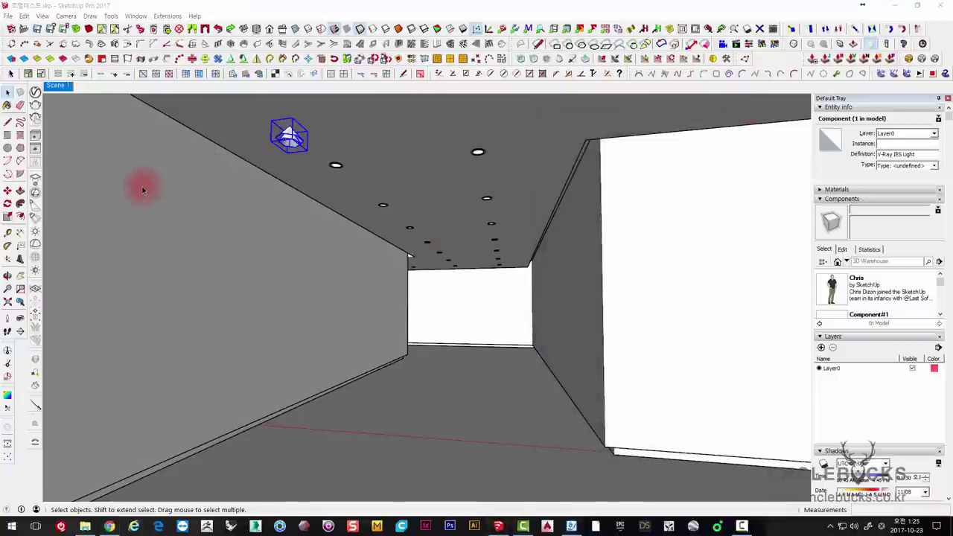
{"action": "left_click", "coordinate": [35, 107]}
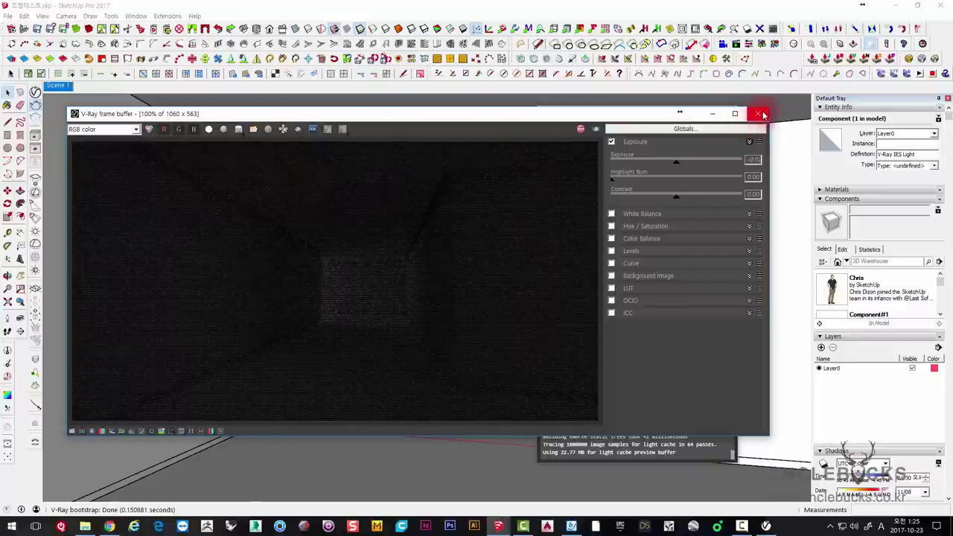
{"action": "left_click", "coordinate": [581, 131]}
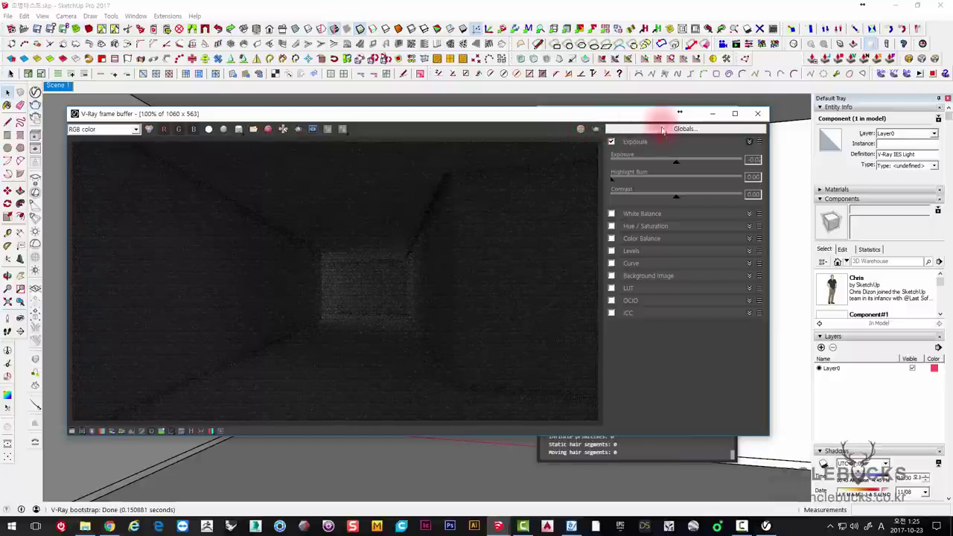
{"action": "left_click", "coordinate": [757, 113]}
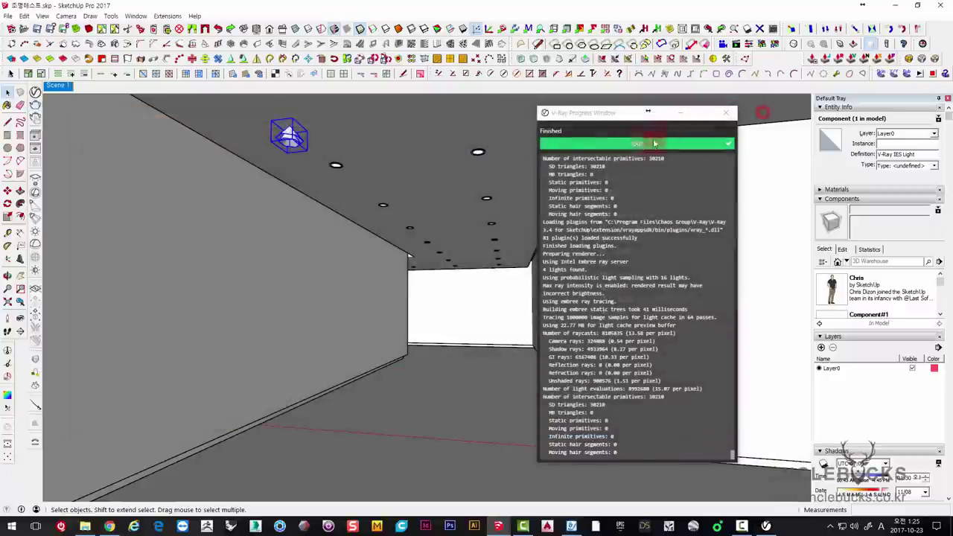
{"action": "left_click", "coordinate": [726, 115]}
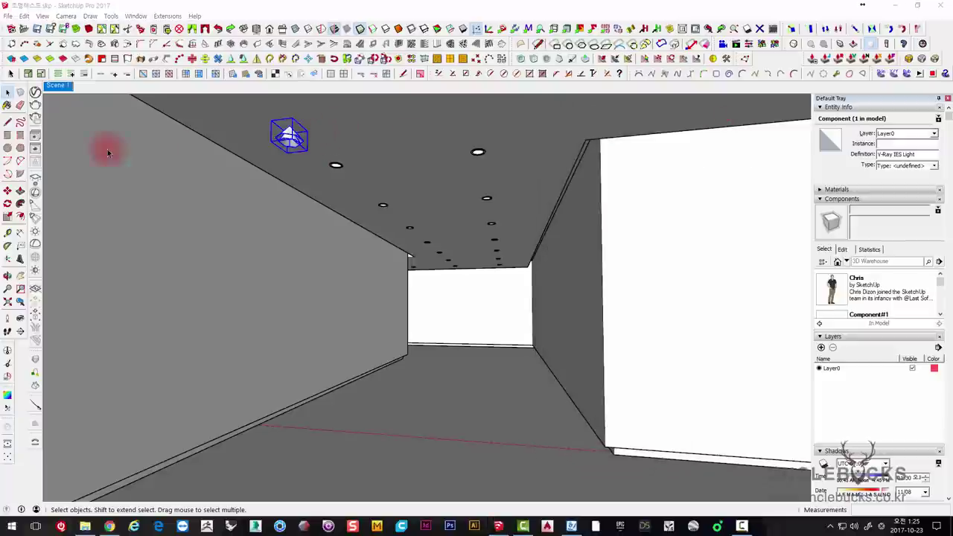
{"action": "left_click", "coordinate": [35, 92]}
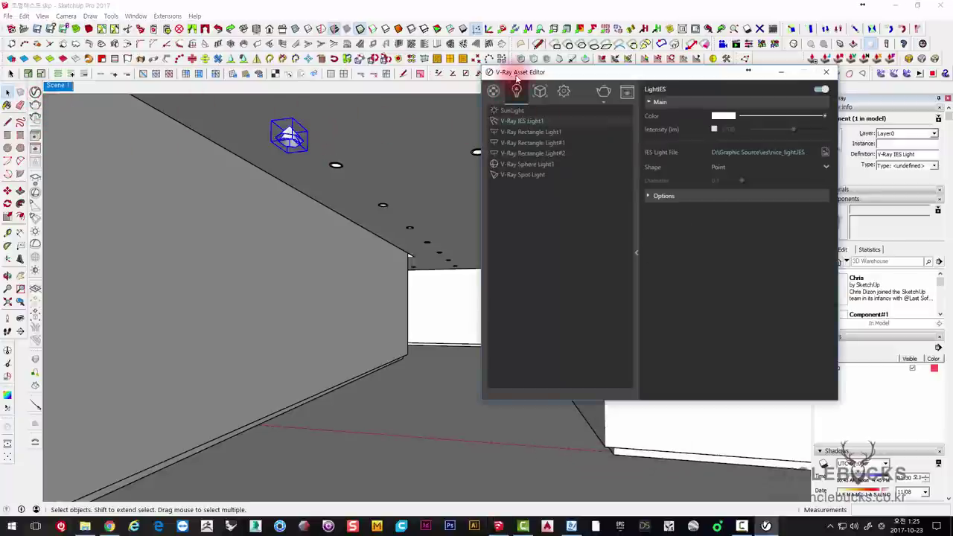
Step: Move the Asset Editor to the centre-left and show V-Ray IES Light1 in the Lights list
{"action": "left_click_drag", "start_coordinate": [515, 75], "coordinate": [347, 144]}
{"action": "left_click", "coordinate": [349, 161]}
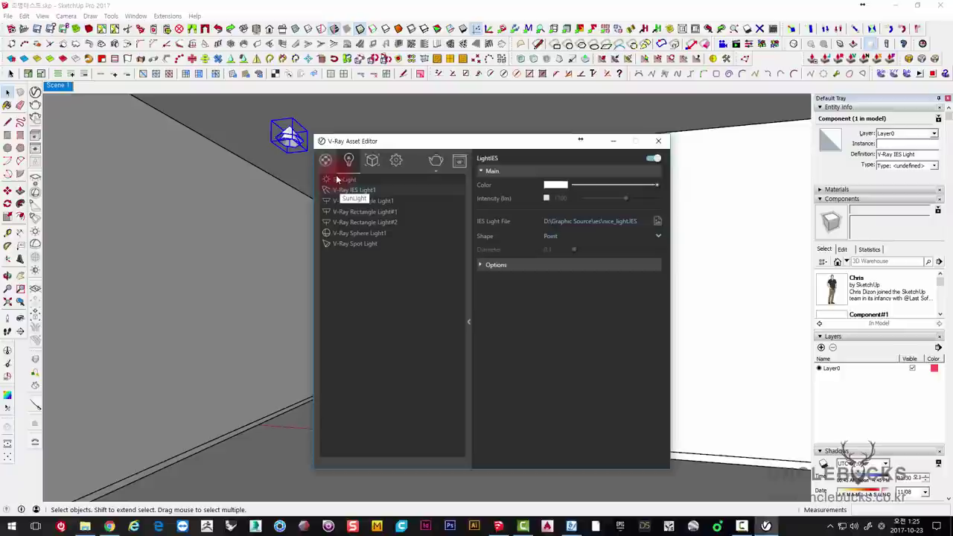
{"action": "left_click", "coordinate": [346, 302]}
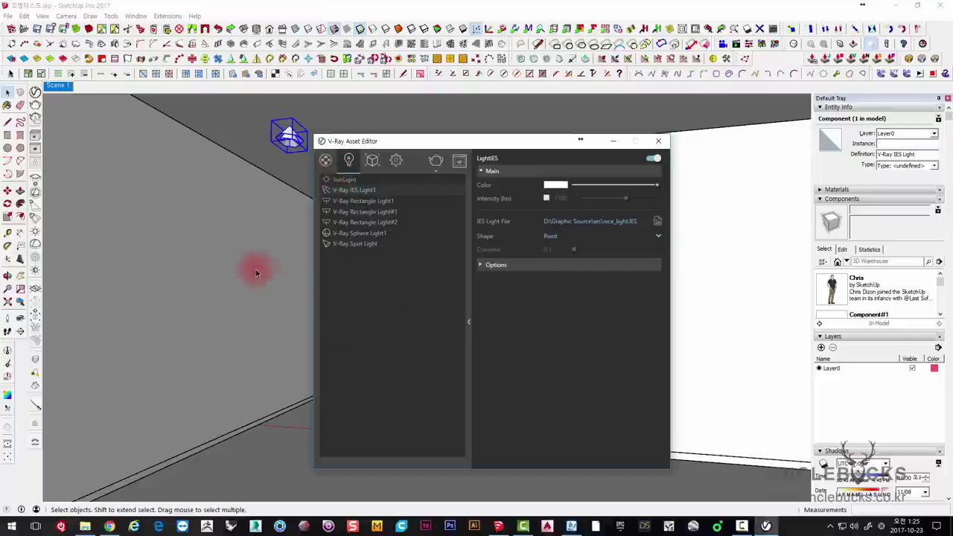
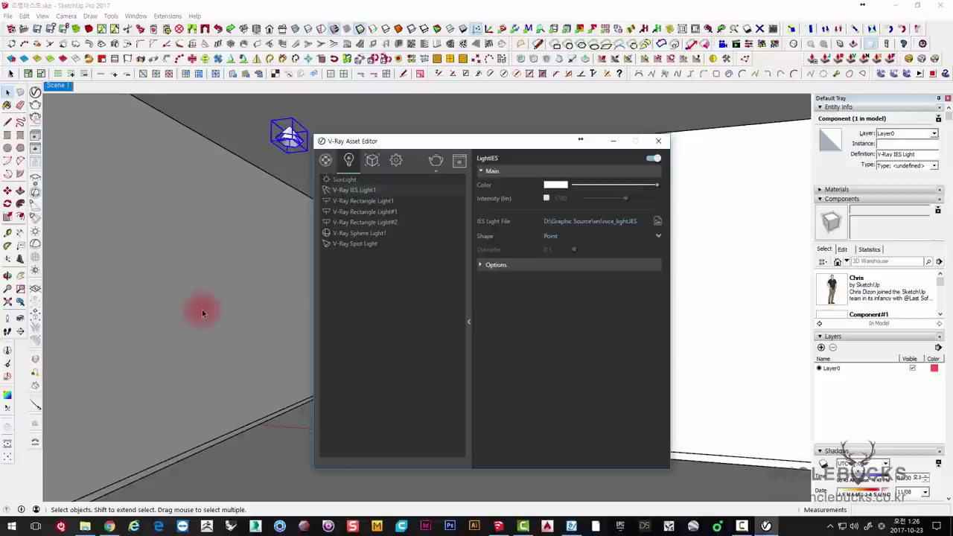
Step: Move the V-Ray Asset Editor aside and show its Irradiance map, Light cache and Ambient Occlusion settings
{"action": "mouse_move", "coordinate": [347, 141]}
{"action": "left_mouse_down"}
{"action": "mouse_move", "coordinate": [311, 134]}
{"action": "mouse_move", "coordinate": [355, 115]}
{"action": "left_mouse_up"}
{"action": "left_click", "coordinate": [404, 135]}
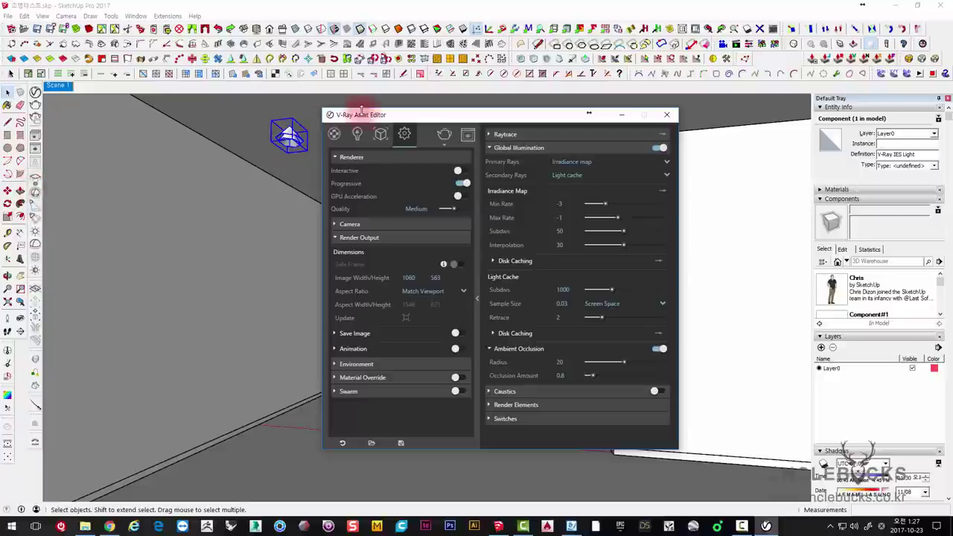
Step: Reposition the Asset Editor and show V-Ray IES Light1's parameters at 1700 lm with nice_light.ies
{"action": "left_click_drag", "start_coordinate": [458, 118], "coordinate": [538, 105]}
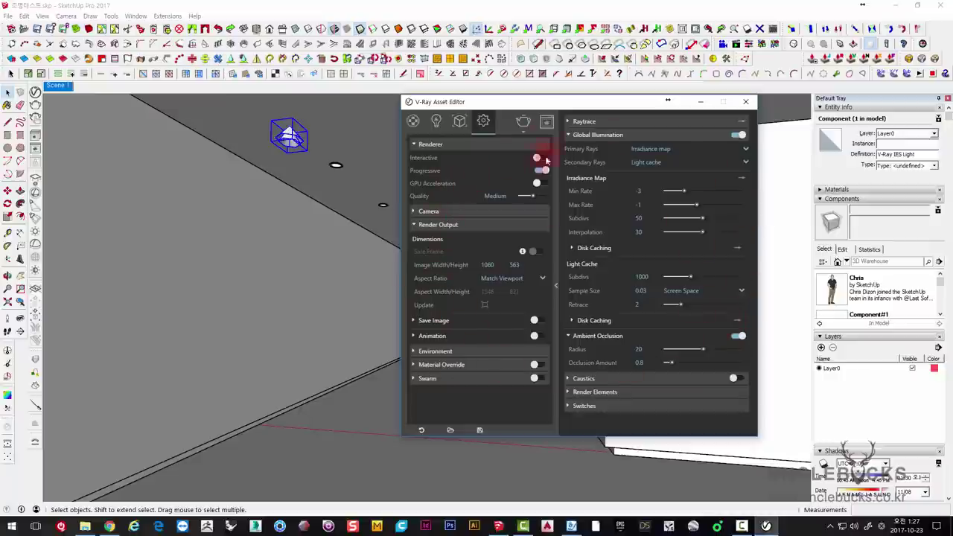
{"action": "left_click_drag", "start_coordinate": [513, 106], "coordinate": [472, 112]}
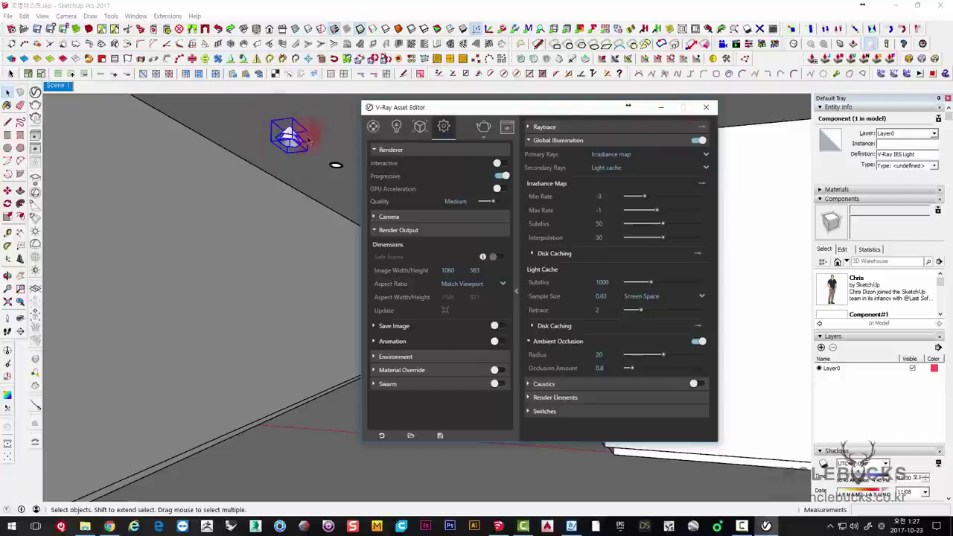
{"action": "left_click", "coordinate": [395, 126]}
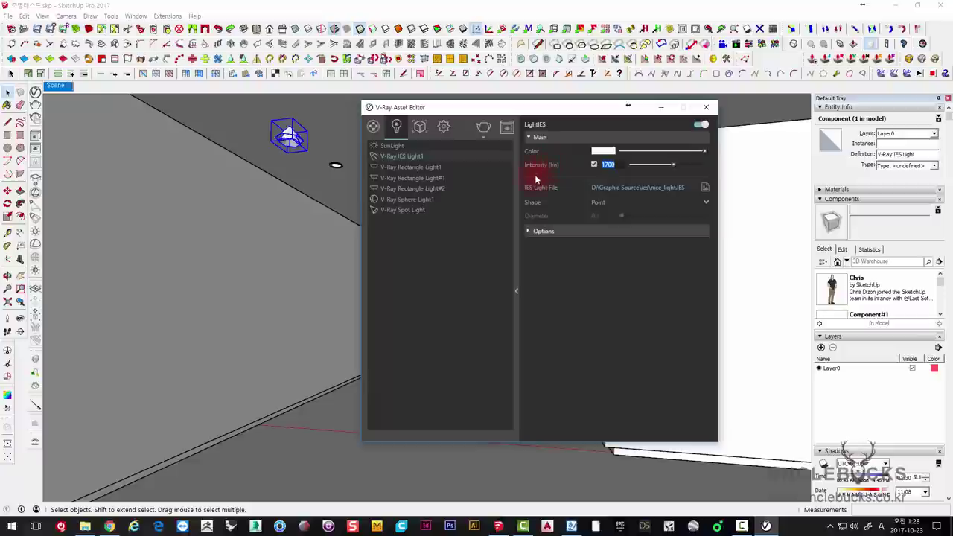
{"action": "type", "text": "50000"}
Step: Apply IES intensities of 50000 and then 500000 lm, test-rendering the corridor after each
{"action": "key", "text": "Return"}
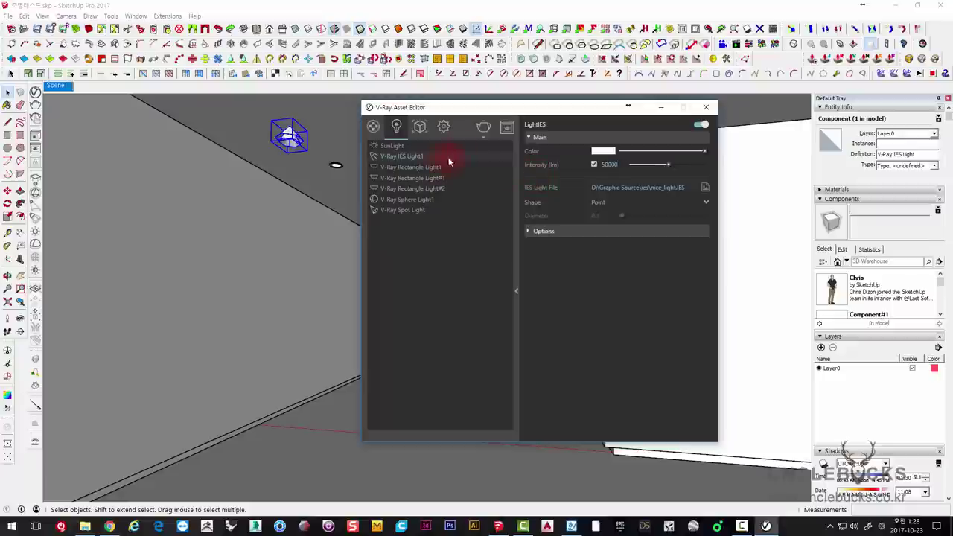
{"action": "left_click", "coordinate": [483, 127]}
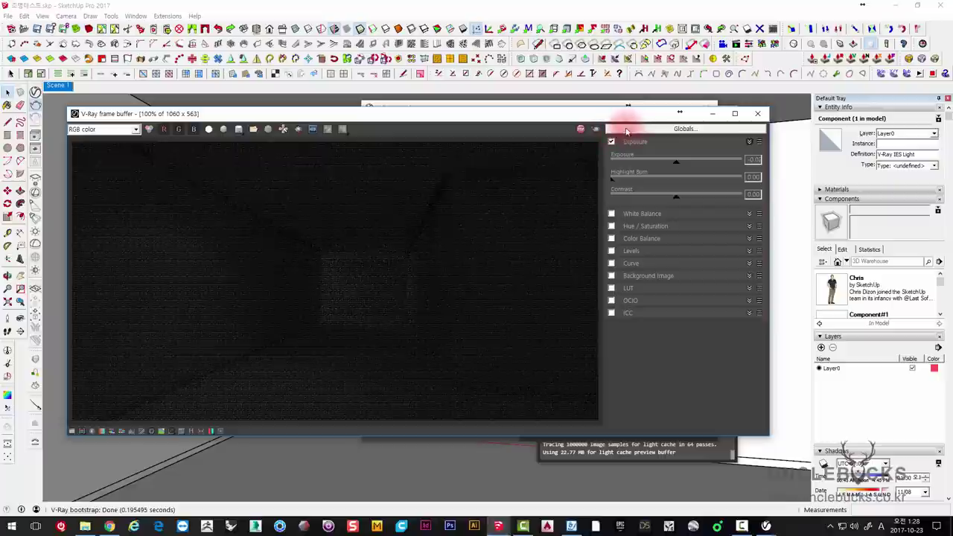
{"action": "left_click_drag", "start_coordinate": [578, 116], "coordinate": [575, 99]}
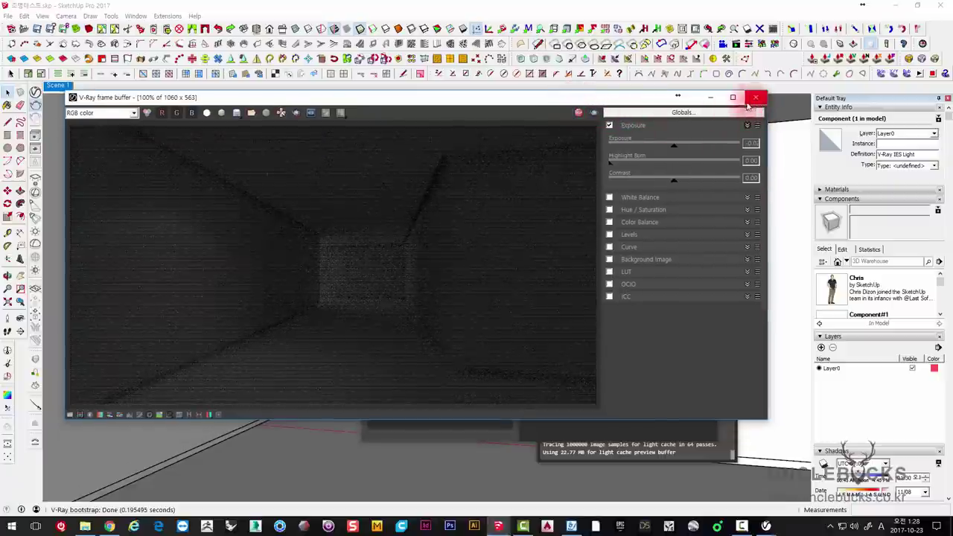
{"action": "left_click", "coordinate": [754, 98]}
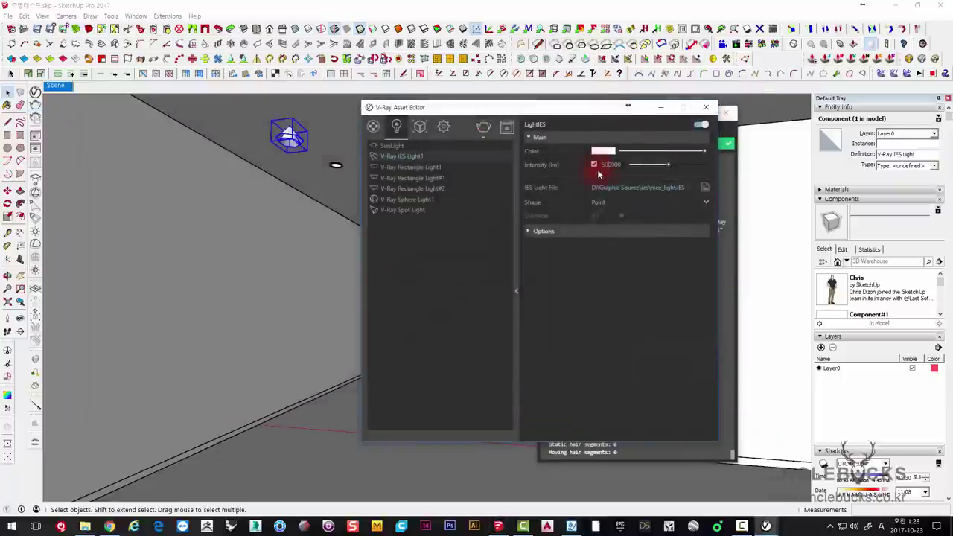
{"action": "left_click", "coordinate": [483, 127]}
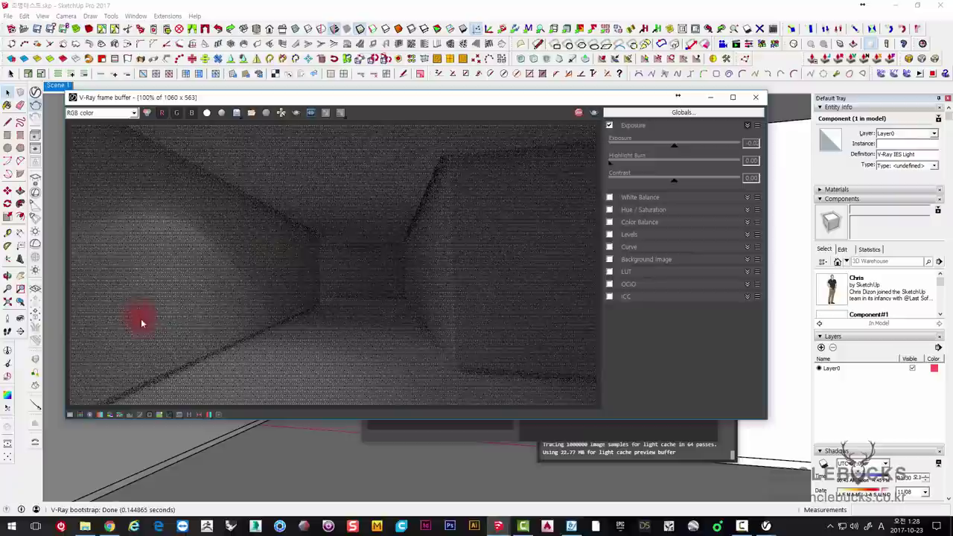
{"action": "left_click", "coordinate": [754, 96]}
Step: Select the wall and pick the dark grey Color M06 material from the colour swatches
{"action": "left_click", "coordinate": [128, 206]}
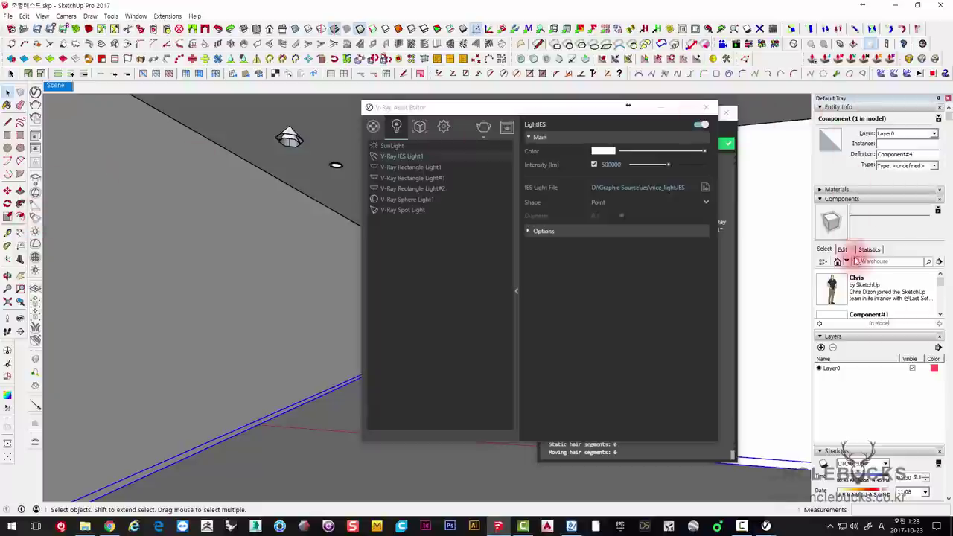
{"action": "left_click", "coordinate": [842, 249]}
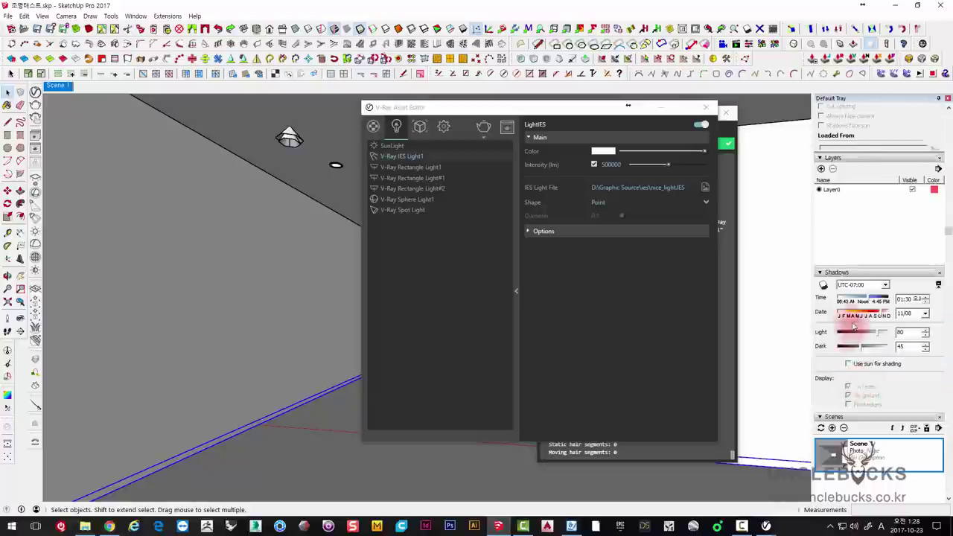
{"action": "left_click", "coordinate": [835, 189]}
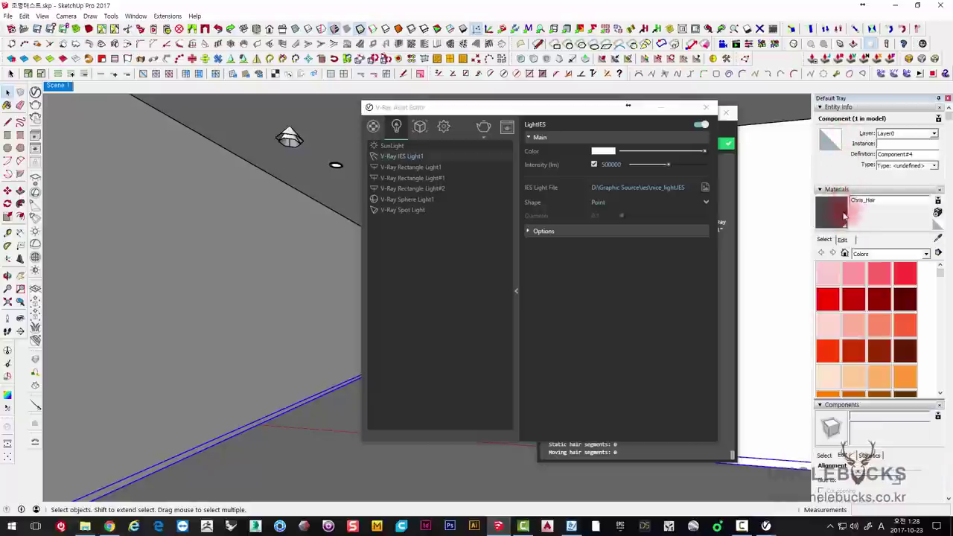
{"action": "scroll", "coordinate": [870, 316], "scroll_direction": "down", "scroll_amount": 3}
{"action": "scroll", "coordinate": [877, 335], "scroll_direction": "up", "scroll_amount": 1}
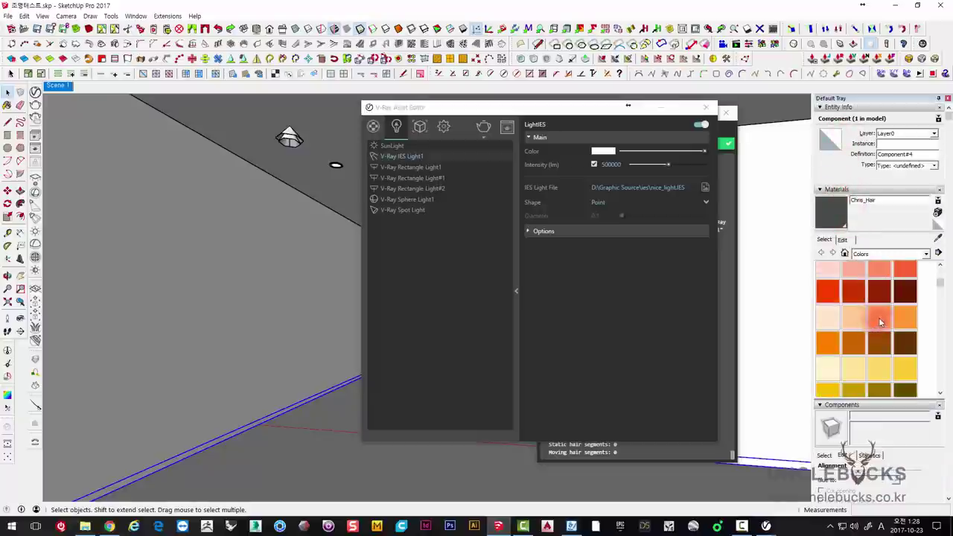
{"action": "scroll", "coordinate": [879, 338], "scroll_direction": "down", "scroll_amount": 5}
{"action": "scroll", "coordinate": [882, 324], "scroll_direction": "down", "scroll_amount": 4}
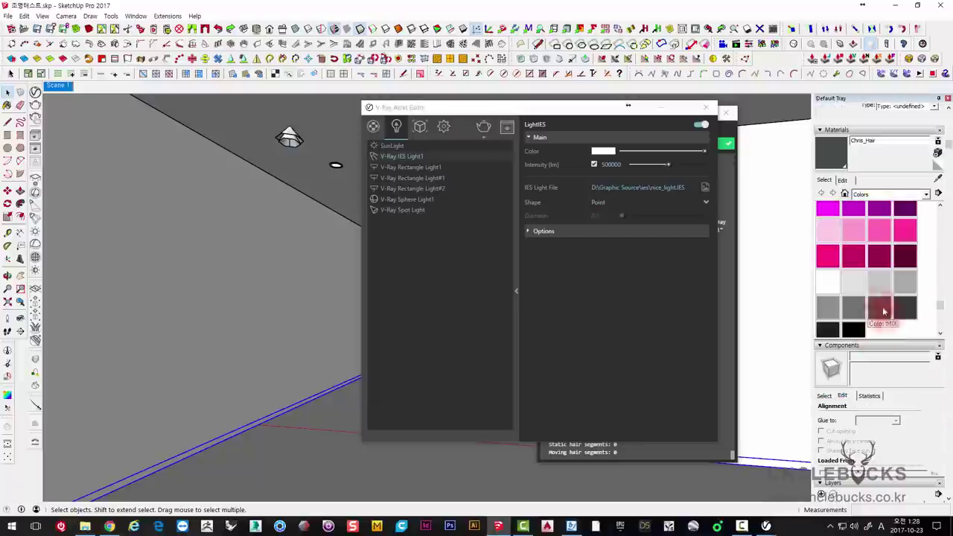
{"action": "left_click", "coordinate": [879, 309]}
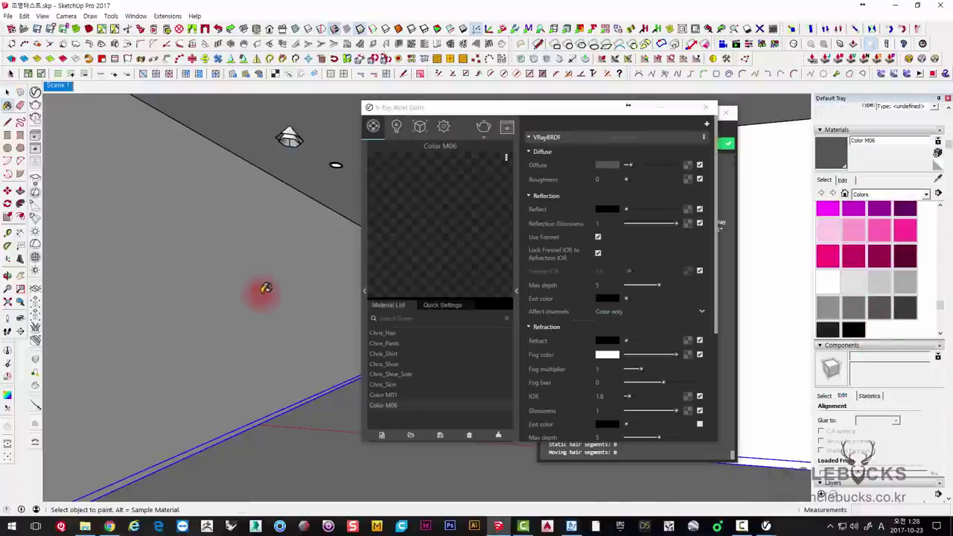
Step: Paint the large corridor wall with Color M06 and start a new test render
{"action": "key", "text": "space"}
{"action": "left_click", "coordinate": [255, 256]}
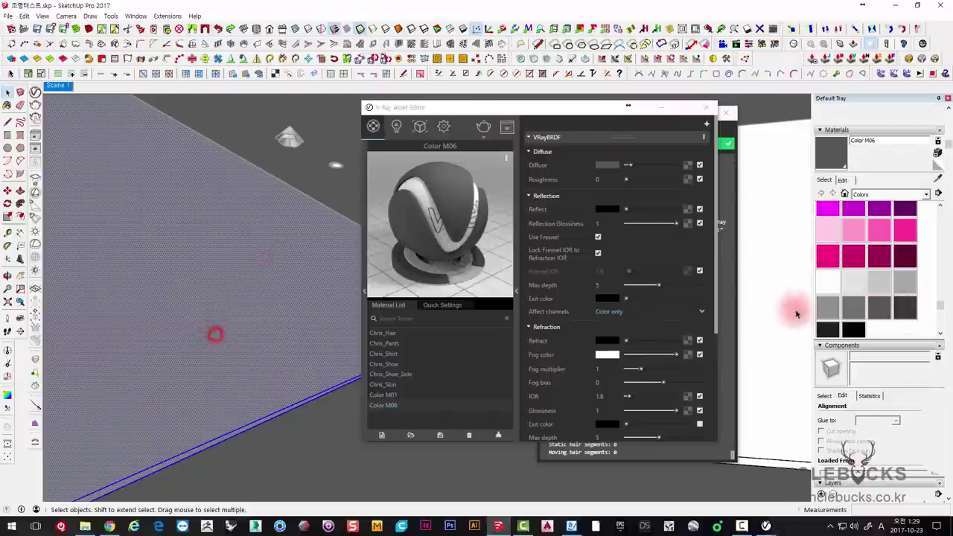
{"action": "left_click", "coordinate": [880, 313]}
{"action": "left_click", "coordinate": [276, 293]}
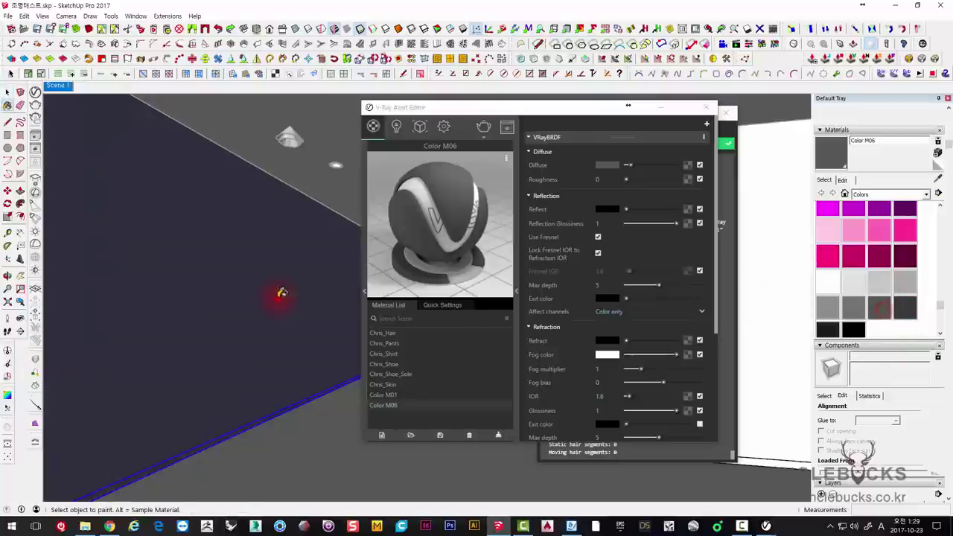
{"action": "key", "text": "space"}
{"action": "left_click", "coordinate": [484, 130]}
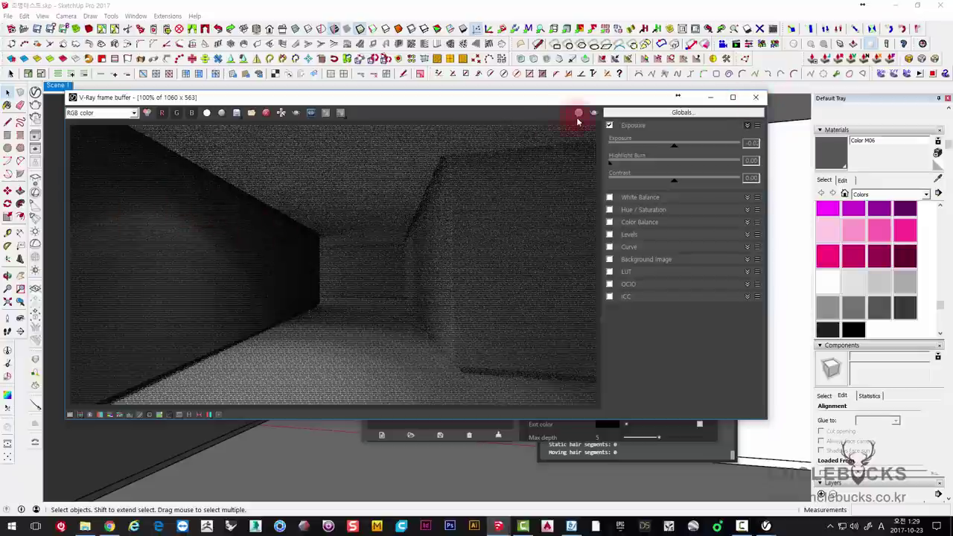
Step: Close the grey-wall render and show the scene lights, with the IES light at 500000 lm
{"action": "left_click", "coordinate": [752, 97]}
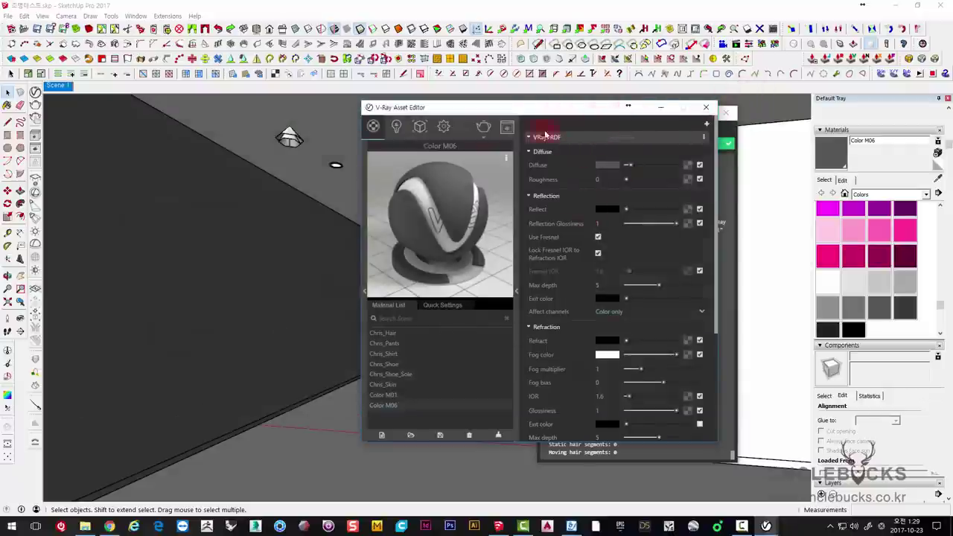
{"action": "left_click", "coordinate": [396, 127]}
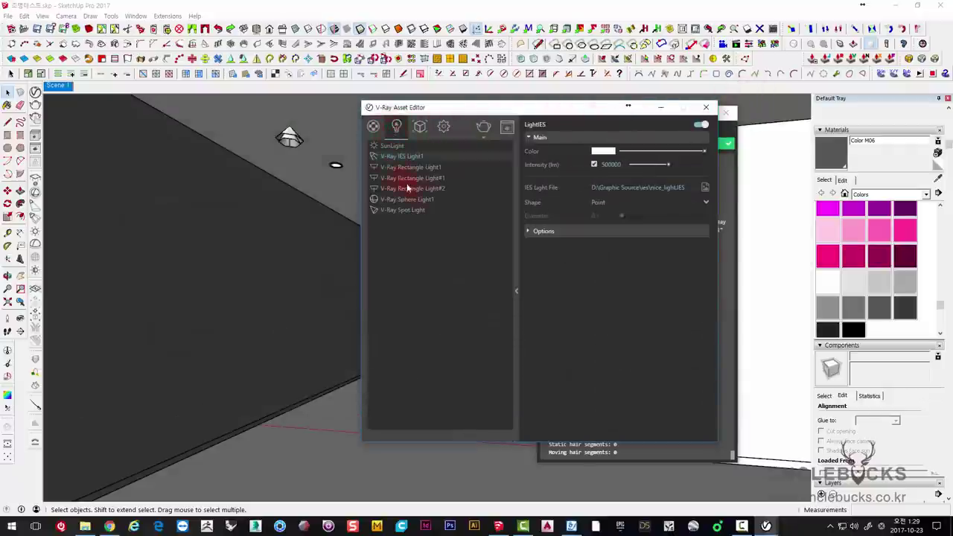
Step: Expand and review the IES light's extra Options
{"action": "left_click", "coordinate": [530, 232]}
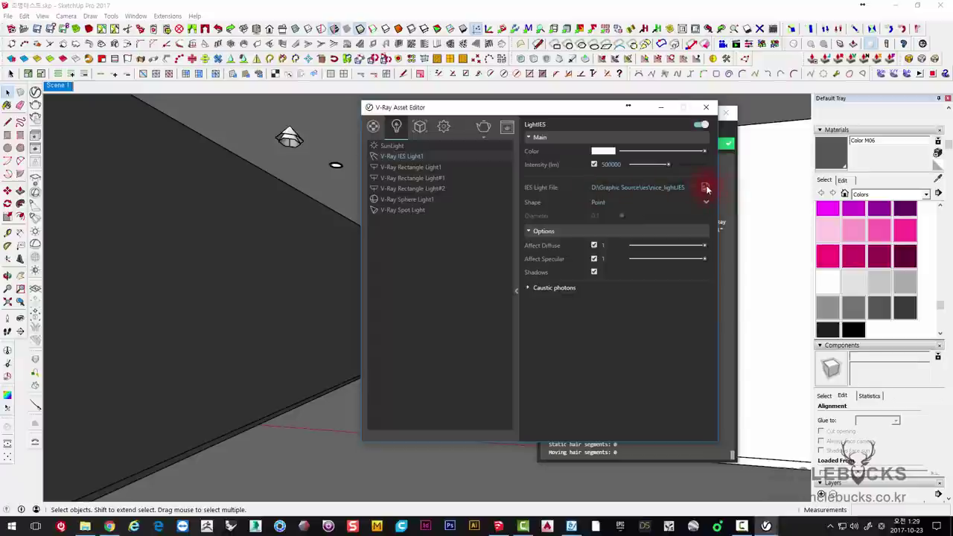
{"action": "left_click", "coordinate": [706, 188]}
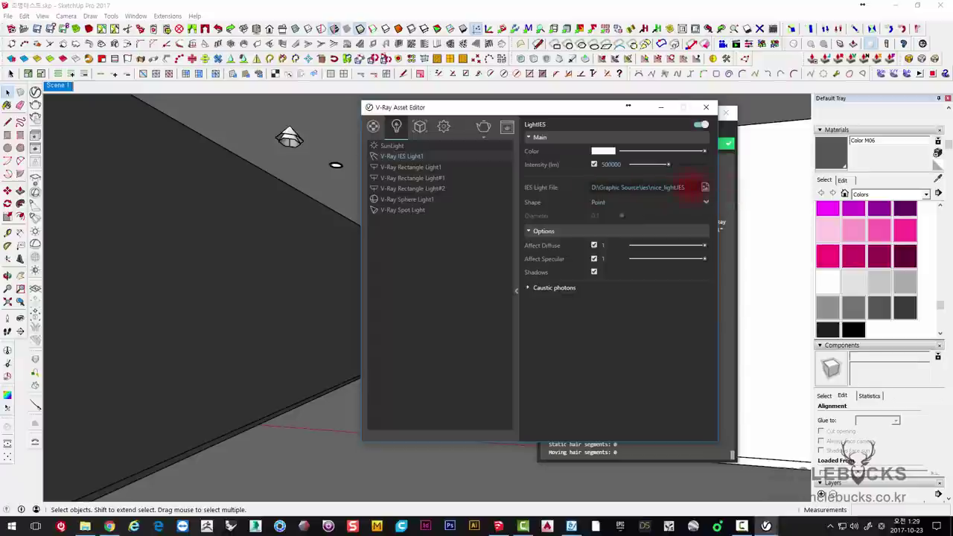
{"action": "left_click", "coordinate": [576, 319]}
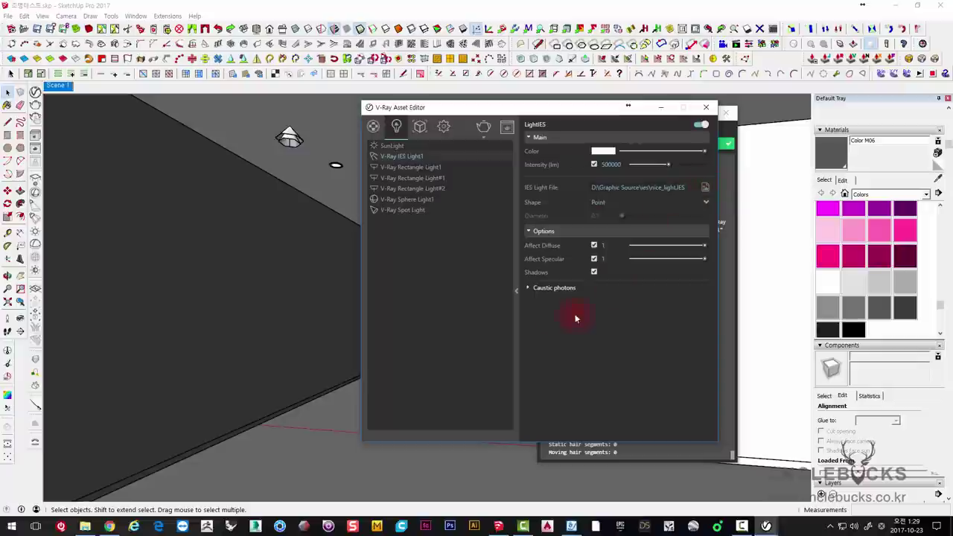
{"action": "left_click", "coordinate": [461, 227]}
Step: Review the rectangle lights and Spot Light settings, then close the Asset Editor and Progress window
{"action": "left_click", "coordinate": [401, 178]}
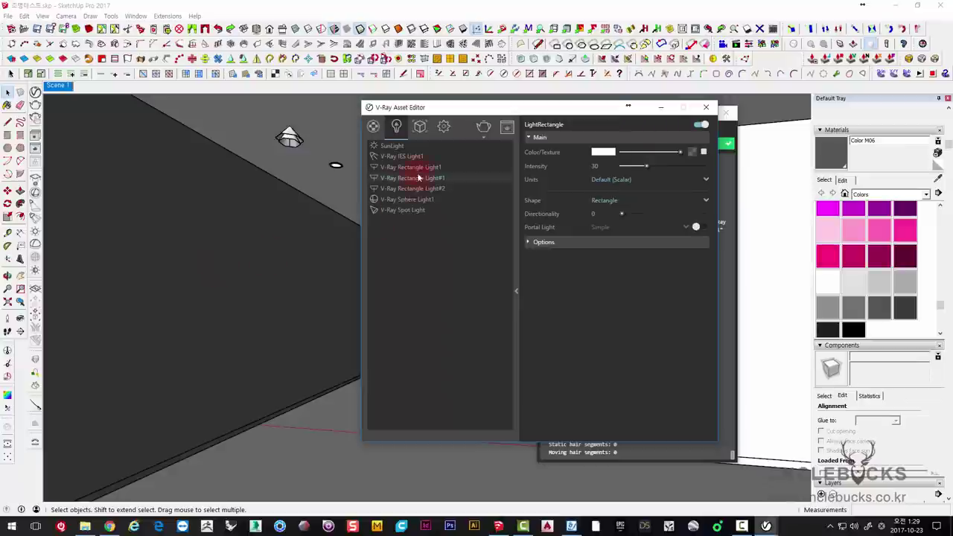
{"action": "left_click", "coordinate": [412, 189]}
{"action": "left_click", "coordinate": [406, 199]}
{"action": "left_click", "coordinate": [400, 210]}
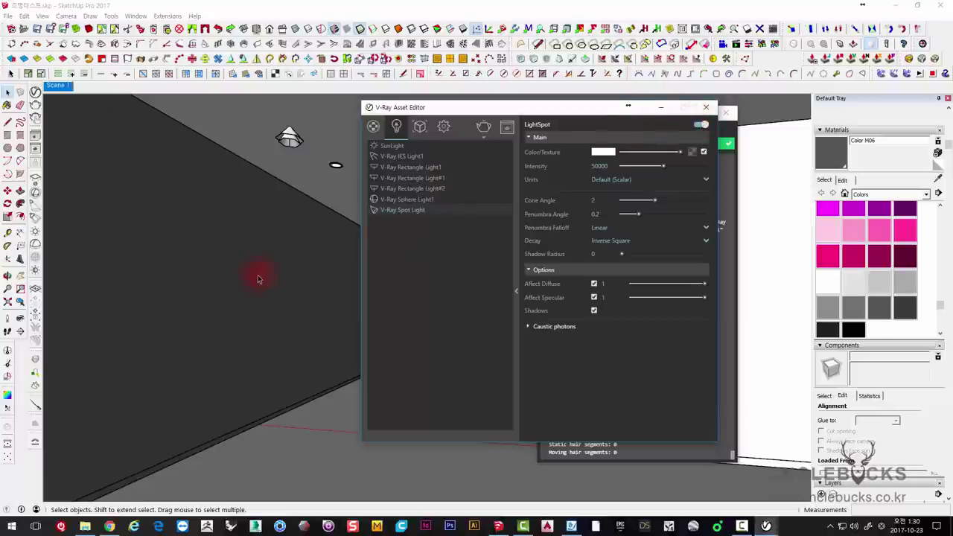
{"action": "left_click", "coordinate": [706, 107]}
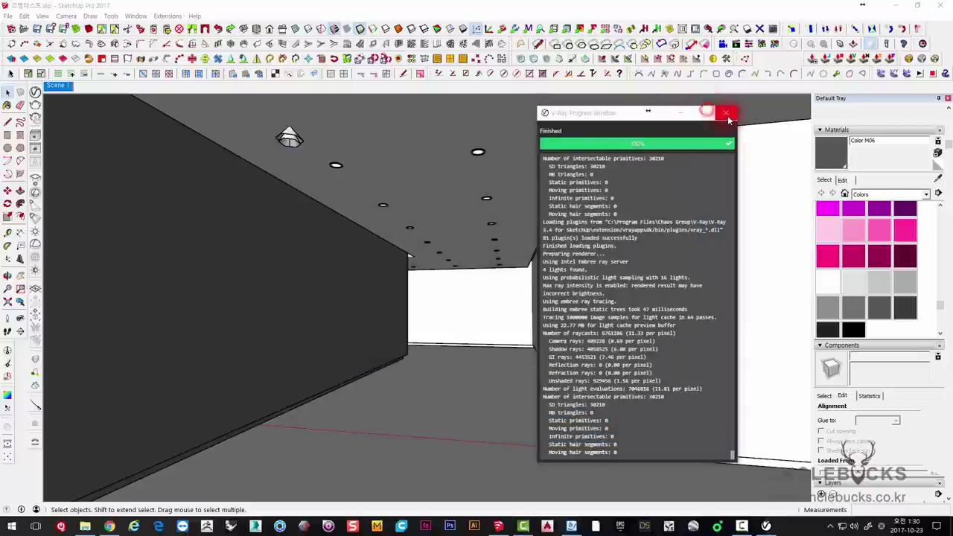
{"action": "left_click", "coordinate": [726, 112]}
Step: Inside the room group, select the left, right and back wall faces, then reopen the V-Ray Asset Editor
{"action": "left_click", "coordinate": [287, 145]}
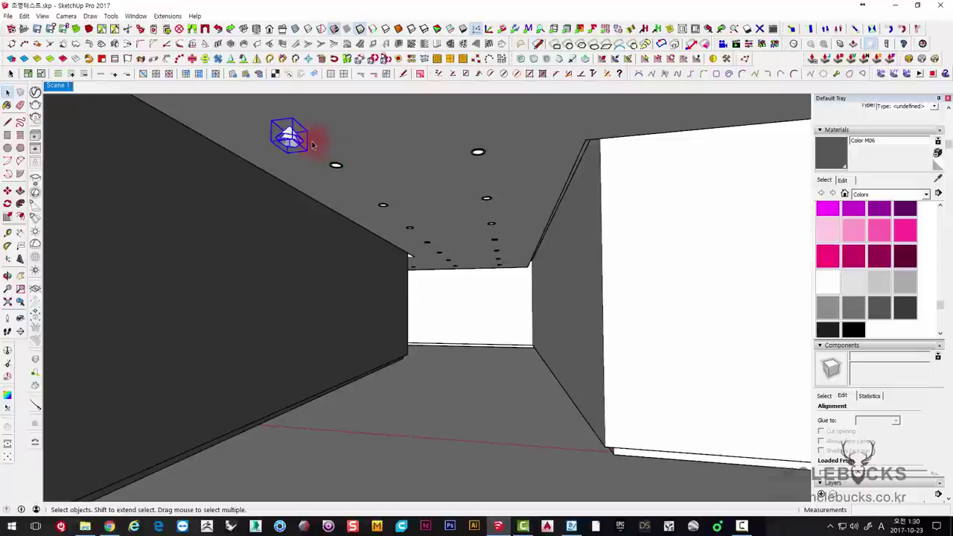
{"action": "left_click", "coordinate": [361, 280]}
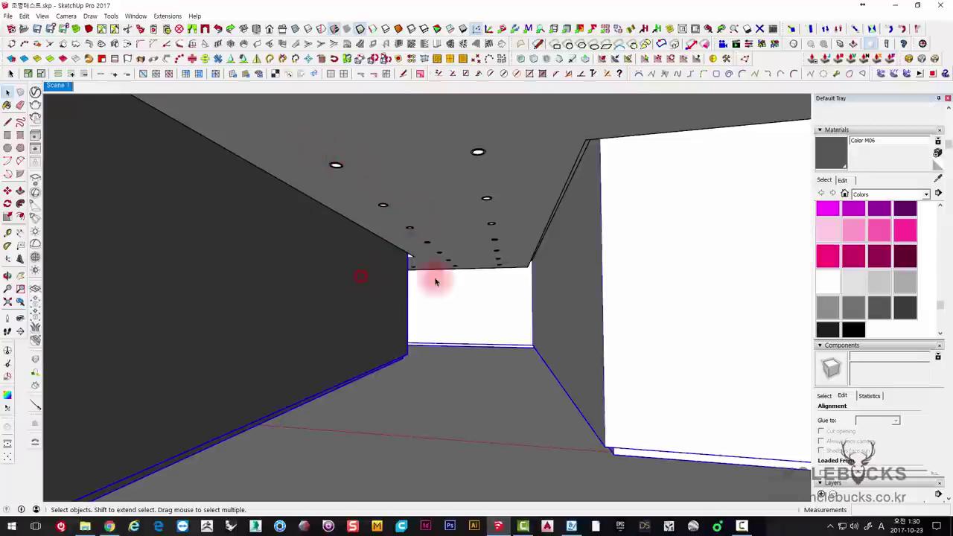
{"action": "double_click", "coordinate": [360, 295]}
{"action": "left_click", "coordinate": [353, 290]}
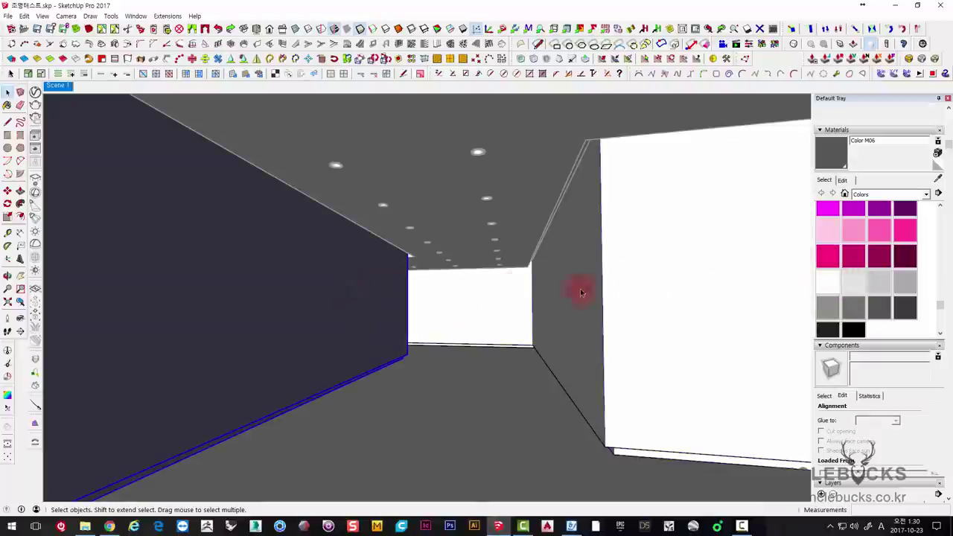
{"action": "triple_click", "coordinate": [625, 313]}
{"action": "double_click", "coordinate": [295, 312]}
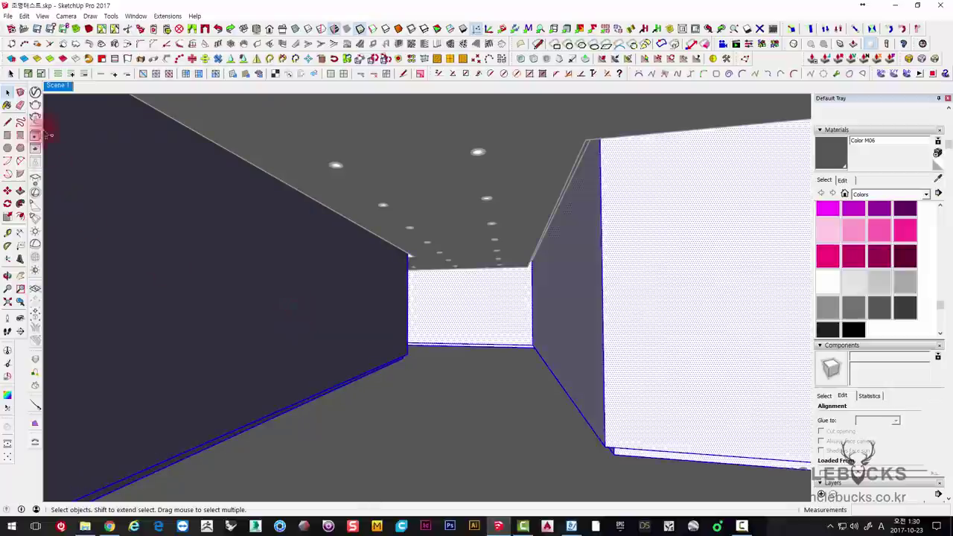
{"action": "left_click", "coordinate": [35, 93]}
Step: Add Bricks A04 1m from the Bricks library and paint the selected walls with it
{"action": "left_click", "coordinate": [377, 135]}
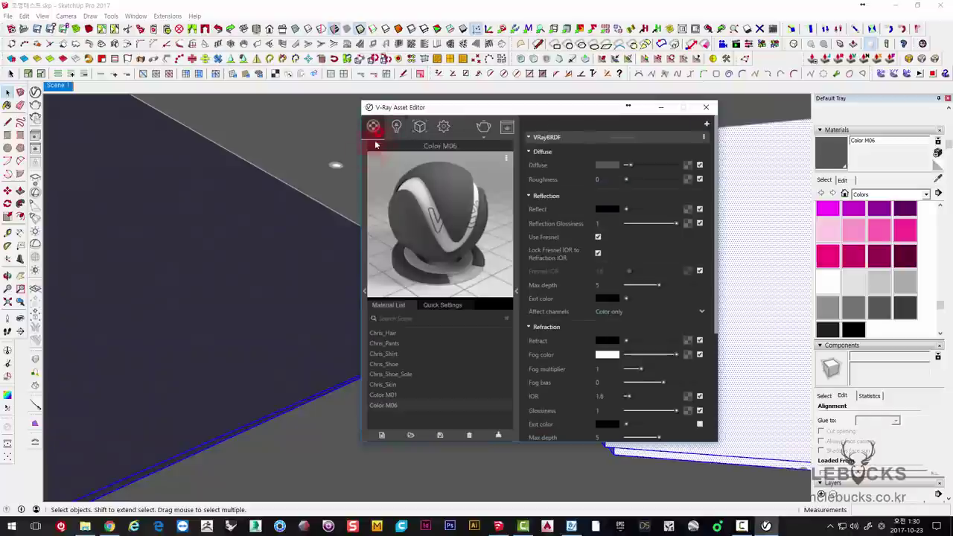
{"action": "left_click", "coordinate": [365, 291]}
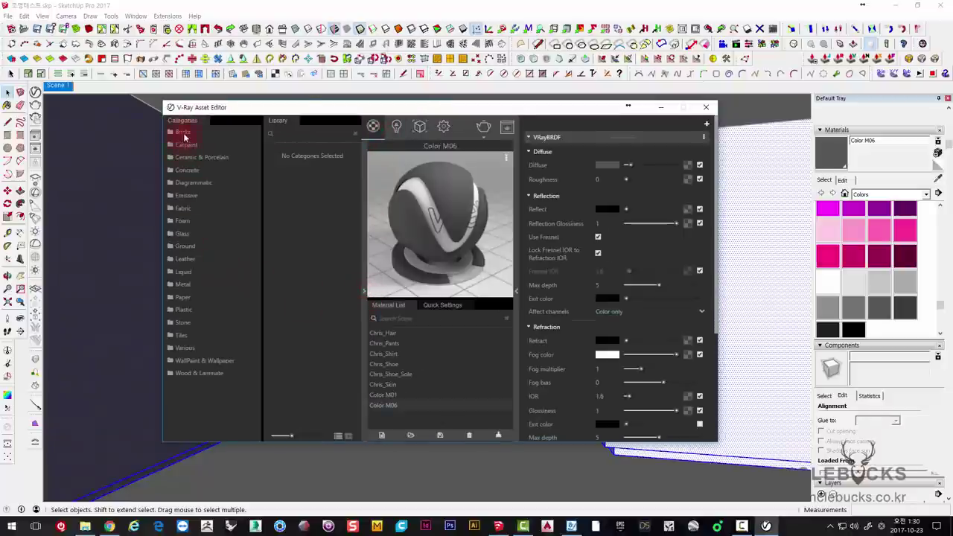
{"action": "left_click", "coordinate": [184, 134]}
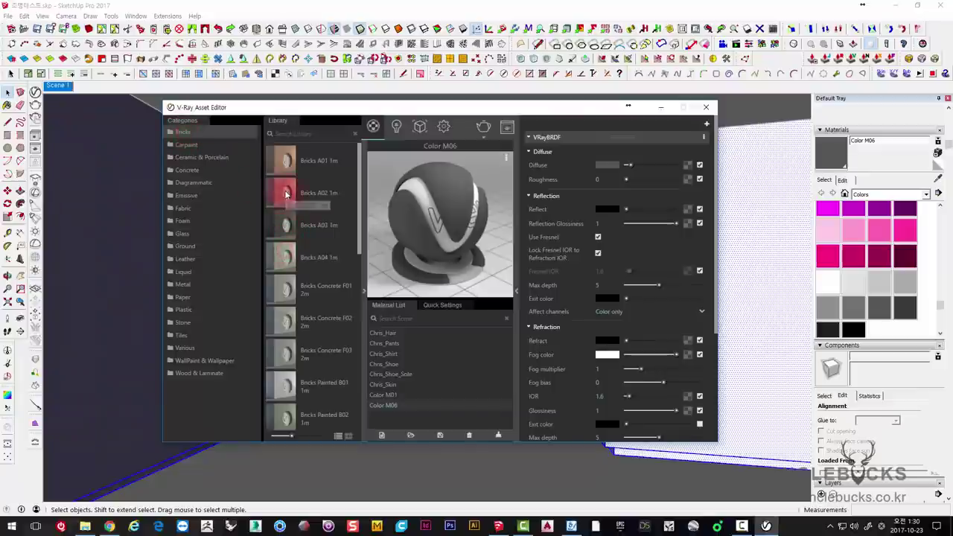
{"action": "left_click_drag", "start_coordinate": [296, 269], "coordinate": [387, 333]}
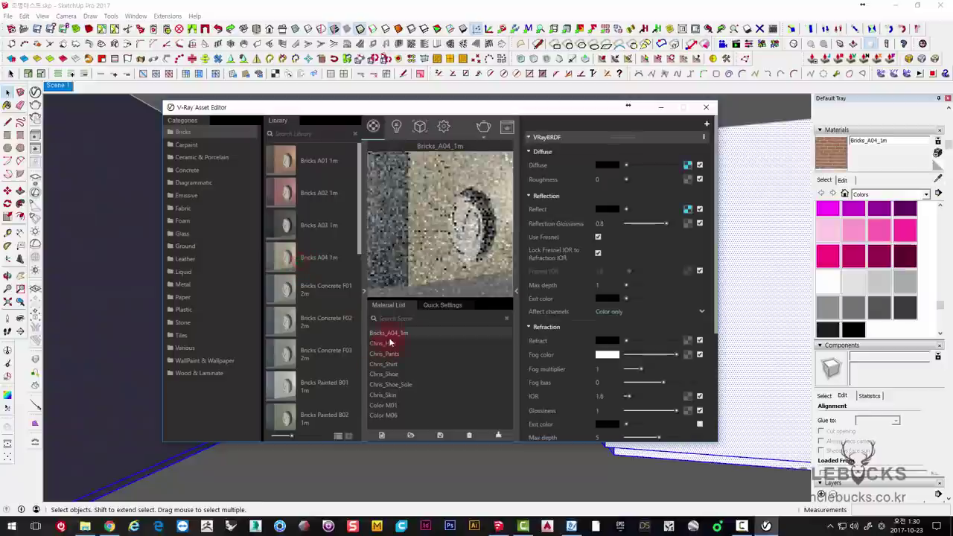
{"action": "left_click", "coordinate": [844, 194]}
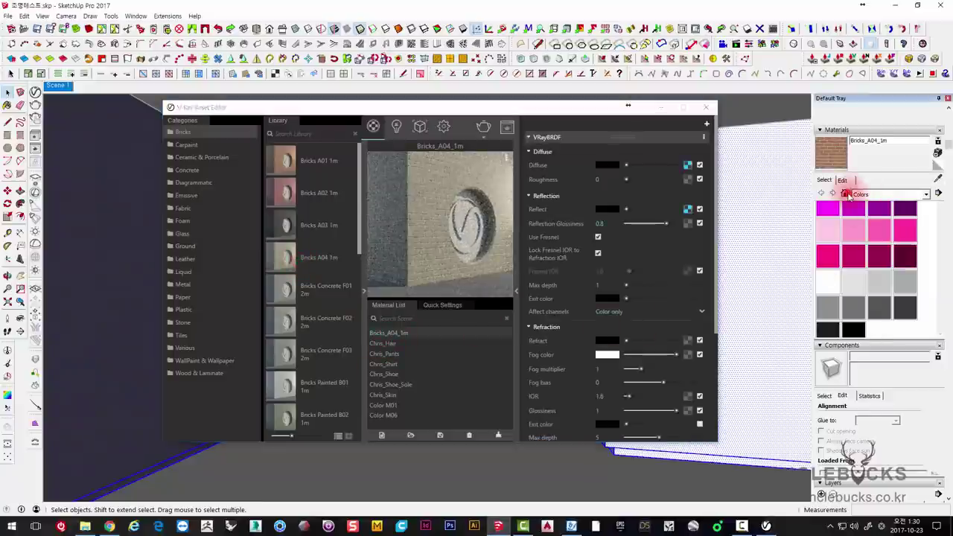
{"action": "left_click", "coordinate": [828, 215]}
{"action": "left_click", "coordinate": [117, 267]}
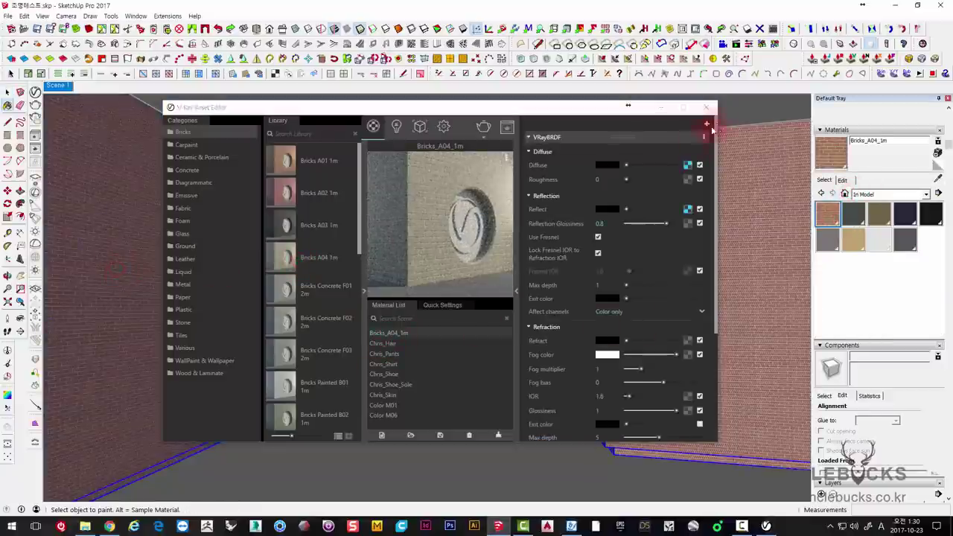
Step: Set the brick texture width to 1000mm, close the editor, and view the right brick wall
{"action": "left_click", "coordinate": [844, 181]}
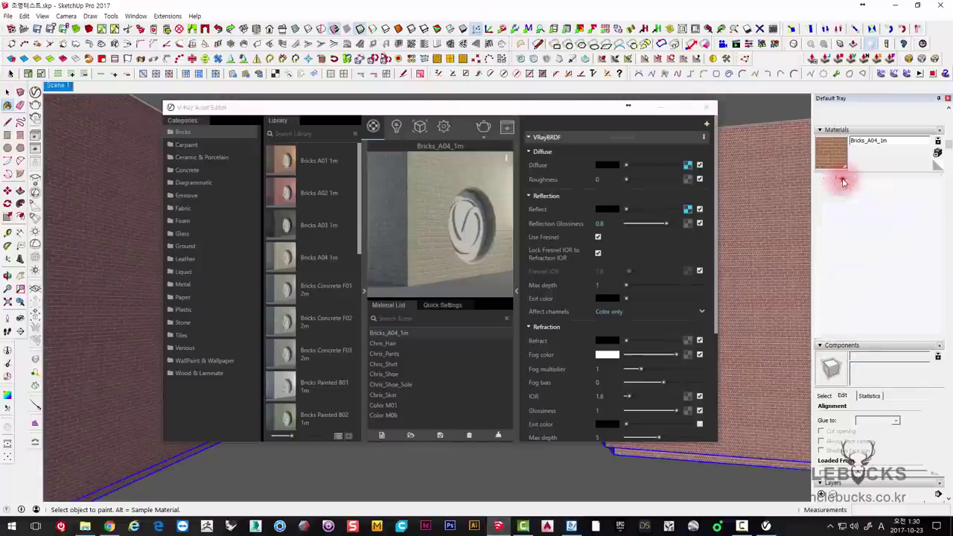
{"action": "left_click", "coordinate": [839, 293]}
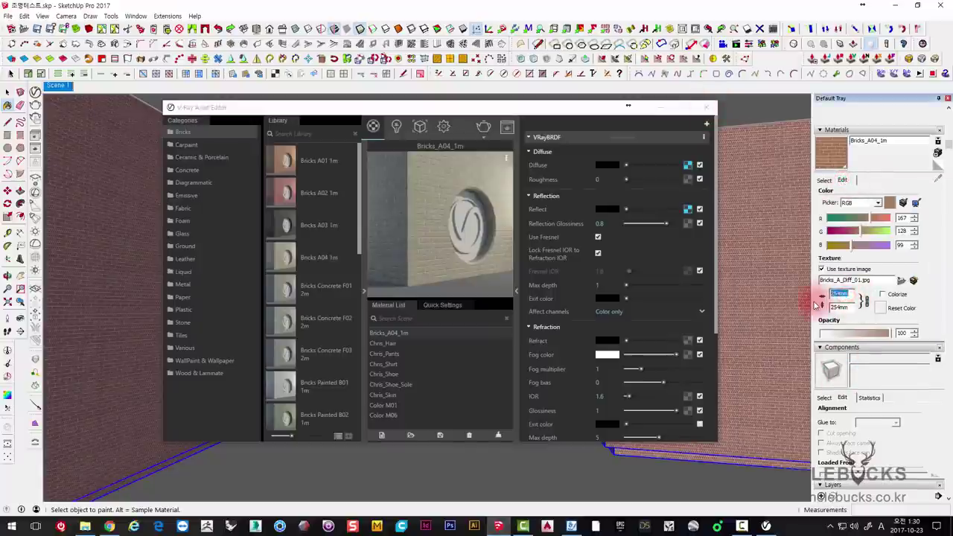
{"action": "type", "text": "00"}
{"action": "key", "text": "Return"}
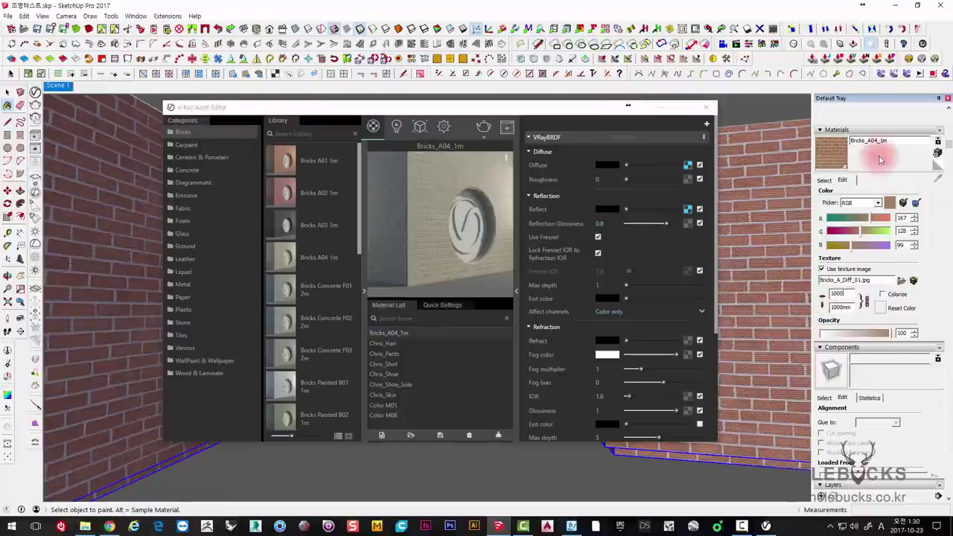
{"action": "left_click", "coordinate": [704, 112]}
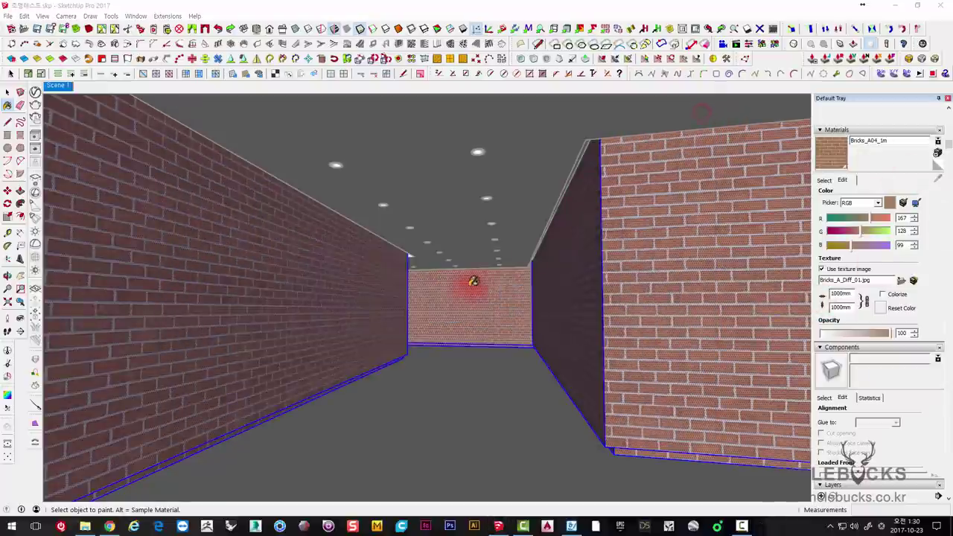
{"action": "key", "text": "space"}
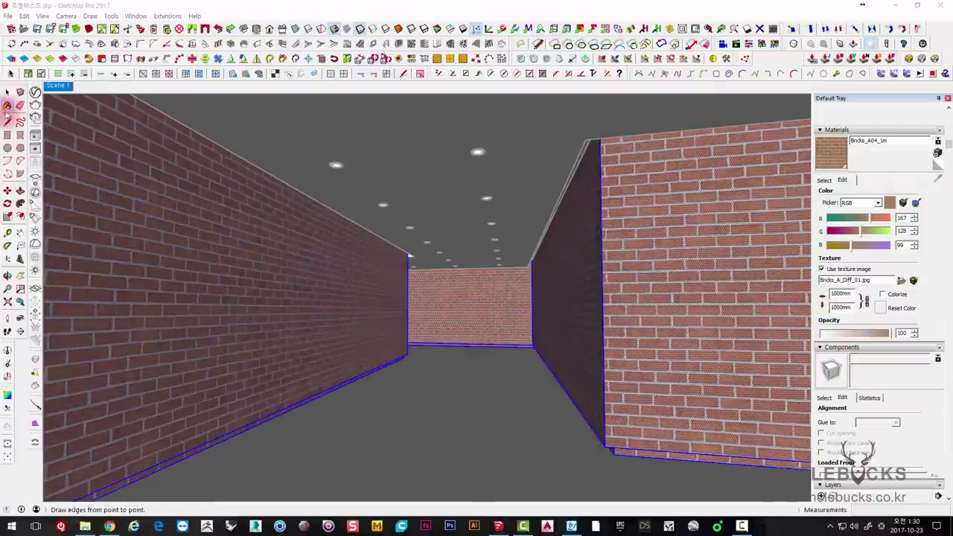
{"action": "left_click", "coordinate": [421, 377]}
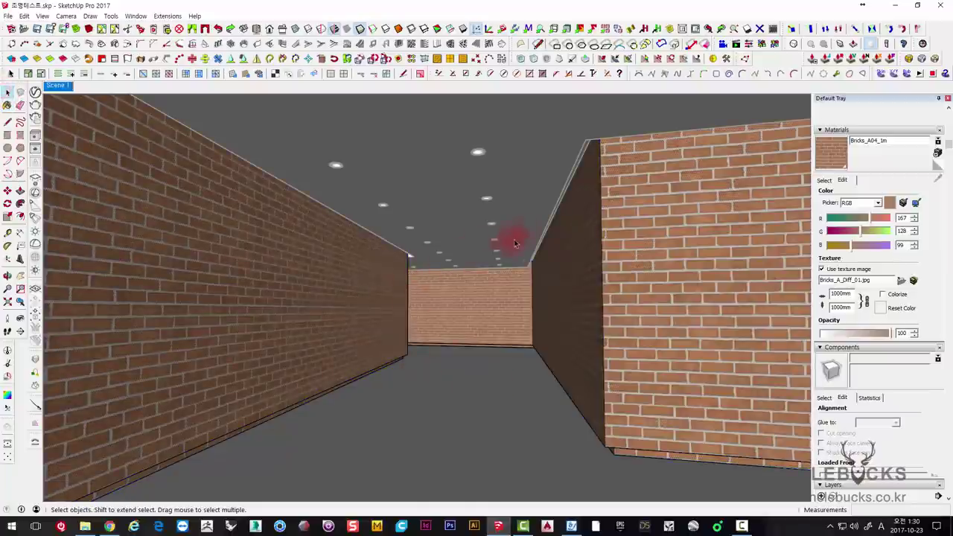
{"action": "mouse_move", "coordinate": [602, 171]}
{"action": "middle_mouse_down"}
{"action": "mouse_move", "coordinate": [506, 136]}
{"action": "mouse_move", "coordinate": [579, 146]}
{"action": "mouse_move", "coordinate": [563, 154]}
{"action": "mouse_move", "coordinate": [563, 185]}
{"action": "mouse_move", "coordinate": [617, 159]}
{"action": "mouse_move", "coordinate": [498, 185]}
{"action": "mouse_move", "coordinate": [570, 181]}
{"action": "mouse_move", "coordinate": [591, 219]}
{"action": "middle_mouse_up"}
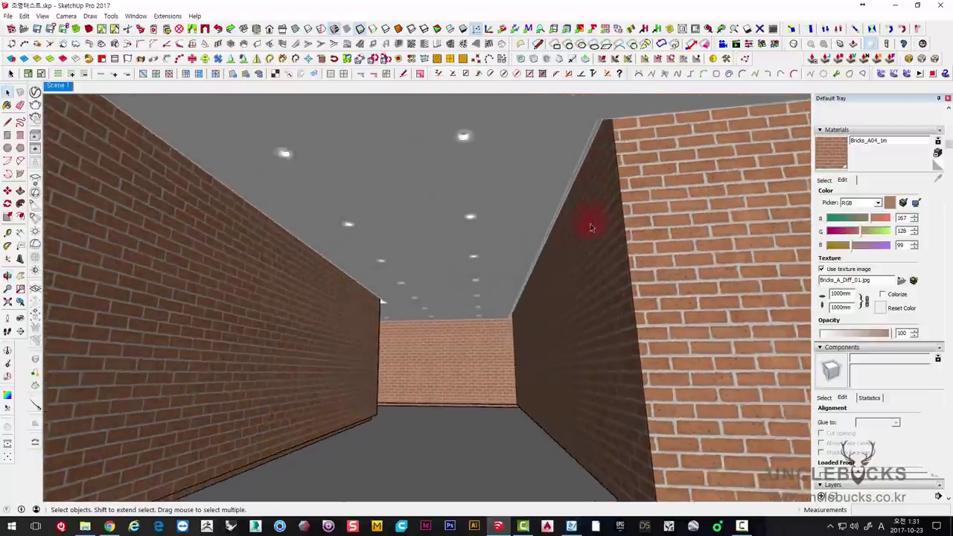
{"action": "mouse_move", "coordinate": [559, 266]}
{"action": "middle_mouse_down"}
{"action": "mouse_move", "coordinate": [536, 230]}
{"action": "mouse_move", "coordinate": [500, 266]}
{"action": "middle_mouse_up"}
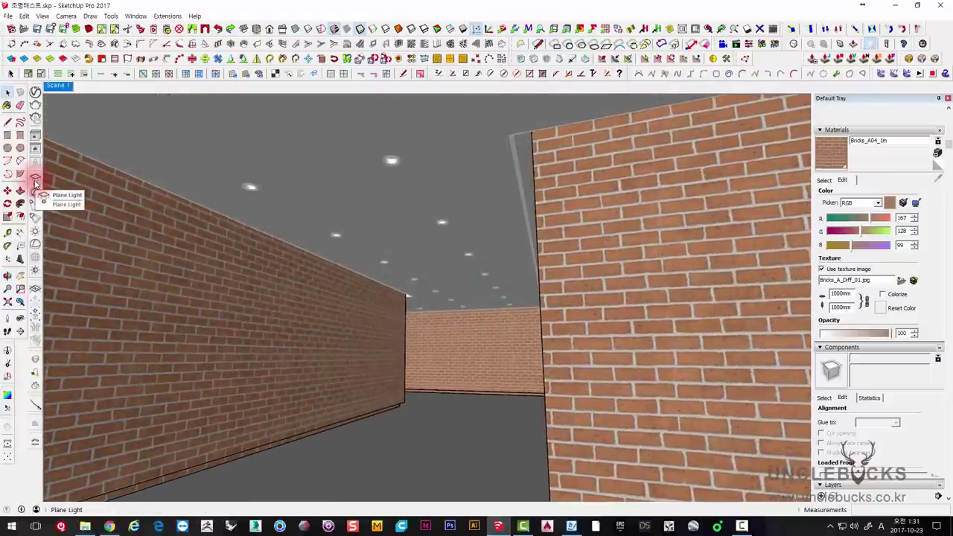
Step: Select the ceiling slab and pick Color M01 from the model's own materials
{"action": "middle_click_drag", "start_coordinate": [492, 186], "coordinate": [506, 182]}
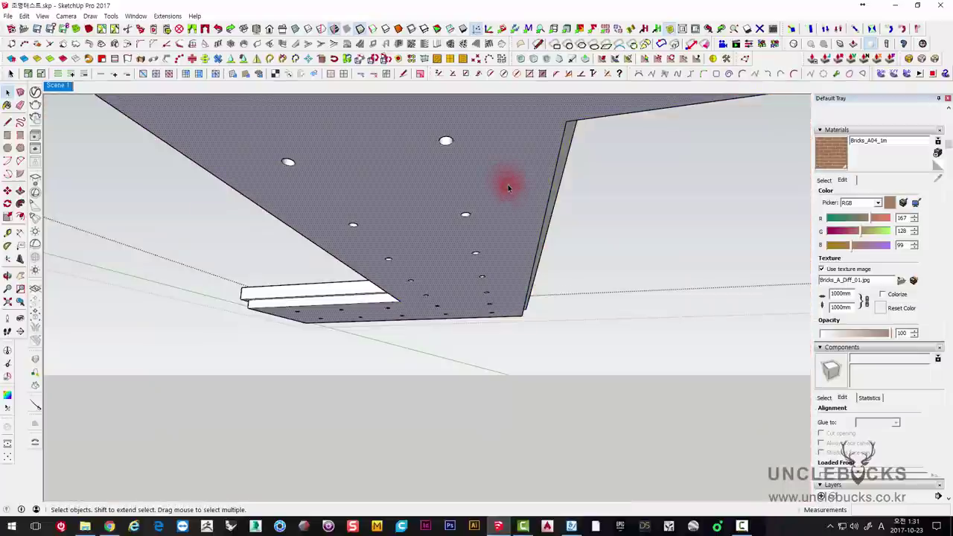
{"action": "triple_click", "coordinate": [509, 188]}
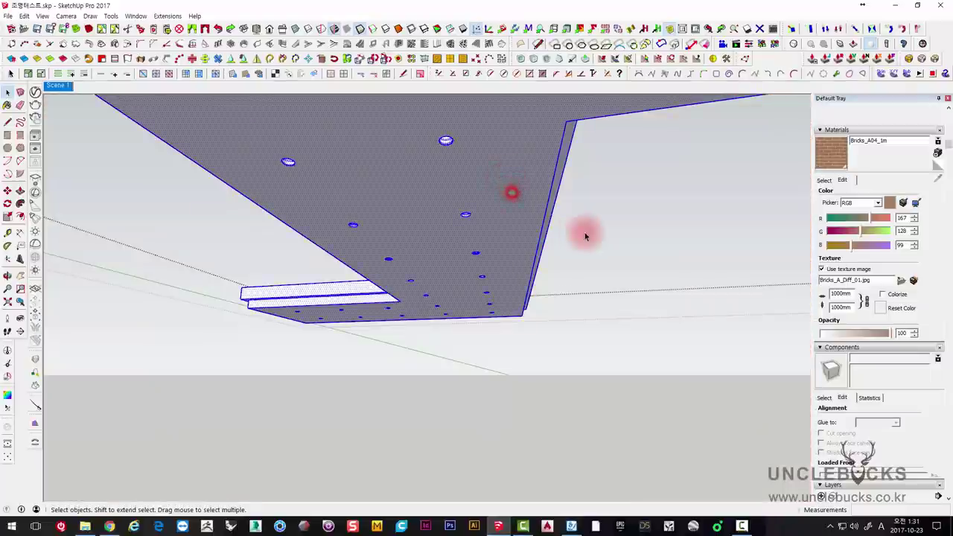
{"action": "mouse_move", "coordinate": [585, 233]}
{"action": "middle_mouse_down"}
{"action": "mouse_move", "coordinate": [428, 262]}
{"action": "mouse_move", "coordinate": [404, 282]}
{"action": "mouse_move", "coordinate": [442, 270]}
{"action": "mouse_move", "coordinate": [389, 234]}
{"action": "mouse_move", "coordinate": [350, 246]}
{"action": "middle_mouse_up"}
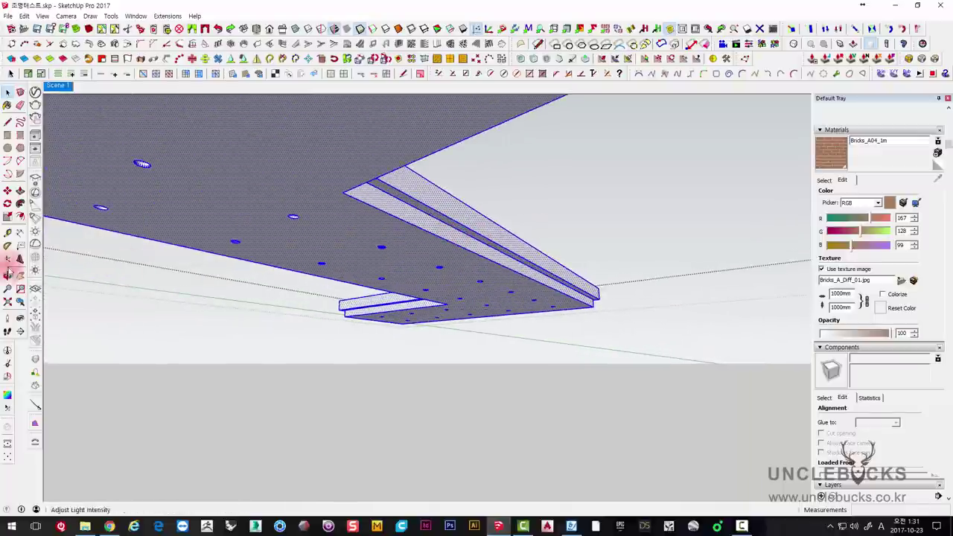
{"action": "left_click", "coordinate": [824, 180]}
{"action": "left_click", "coordinate": [879, 239]}
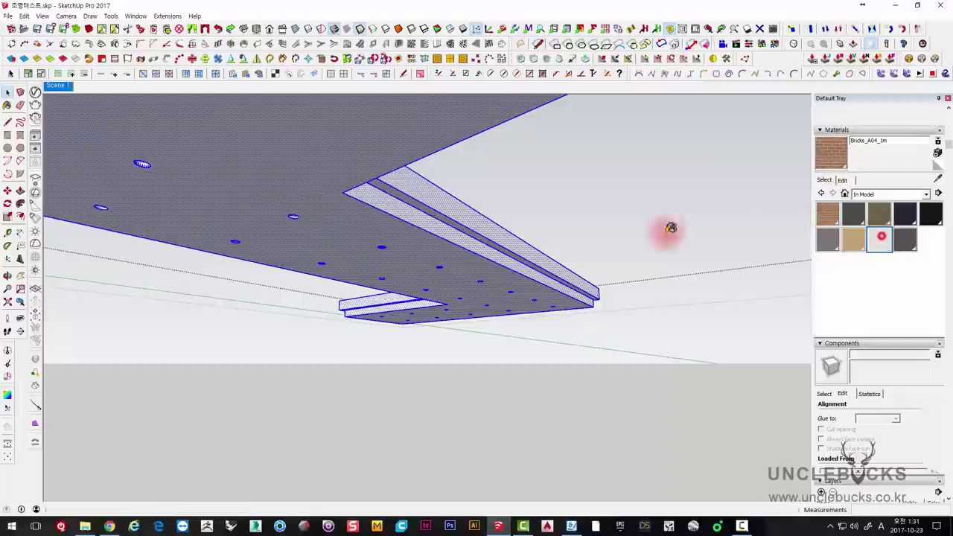
{"action": "key", "text": "space"}
Step: Select the slab with its cove beam and orbit to a low side view of them
{"action": "key", "text": "ctrl+t"}
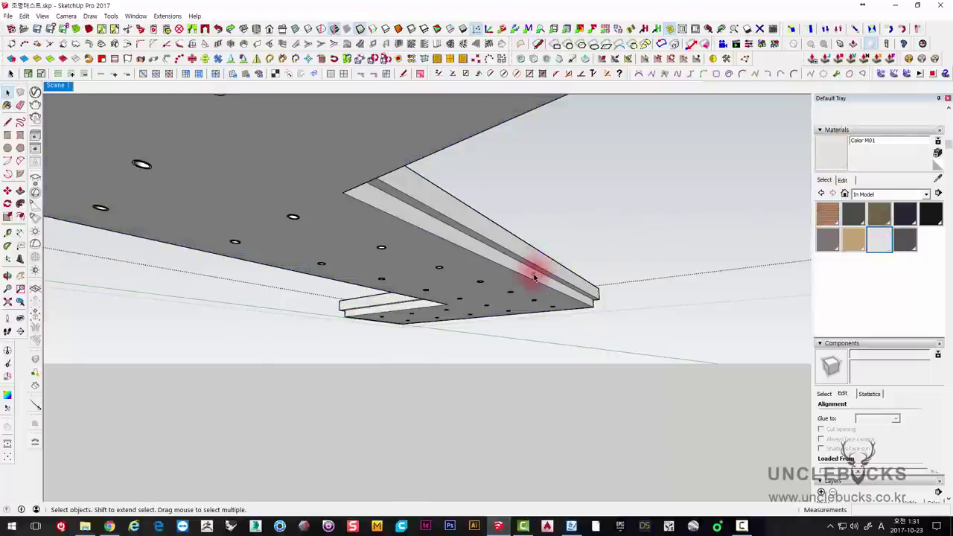
{"action": "triple_click", "coordinate": [534, 277]}
{"action": "mouse_move", "coordinate": [534, 278]}
{"action": "middle_mouse_down"}
{"action": "mouse_move", "coordinate": [517, 260]}
{"action": "mouse_move", "coordinate": [559, 256]}
{"action": "mouse_move", "coordinate": [355, 276]}
{"action": "mouse_move", "coordinate": [391, 249]}
{"action": "mouse_move", "coordinate": [432, 284]}
{"action": "mouse_move", "coordinate": [347, 282]}
{"action": "mouse_move", "coordinate": [410, 278]}
{"action": "middle_mouse_up"}
{"action": "left_click", "coordinate": [410, 278]}
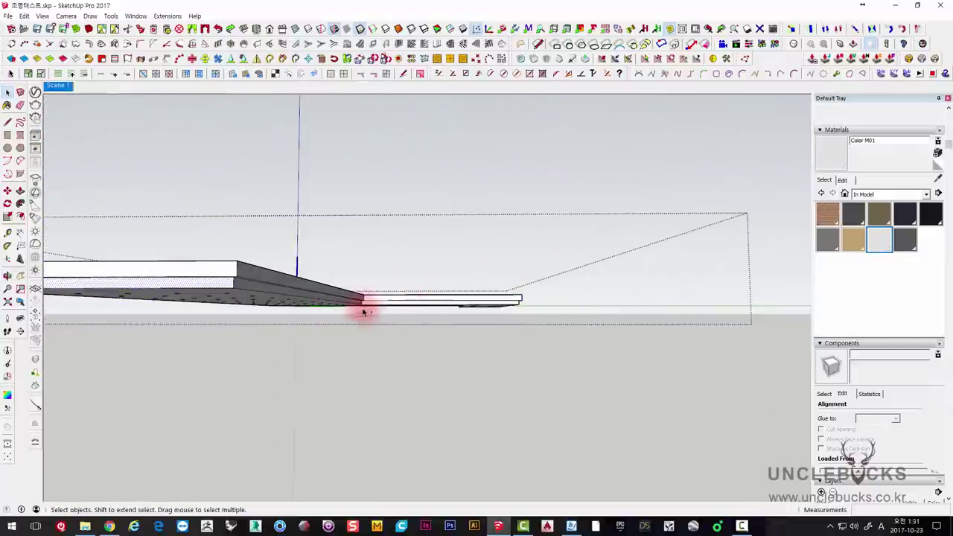
{"action": "mouse_move", "coordinate": [364, 310]}
{"action": "middle_mouse_down"}
{"action": "mouse_move", "coordinate": [404, 283]}
{"action": "mouse_move", "coordinate": [832, 280]}
{"action": "middle_mouse_up"}
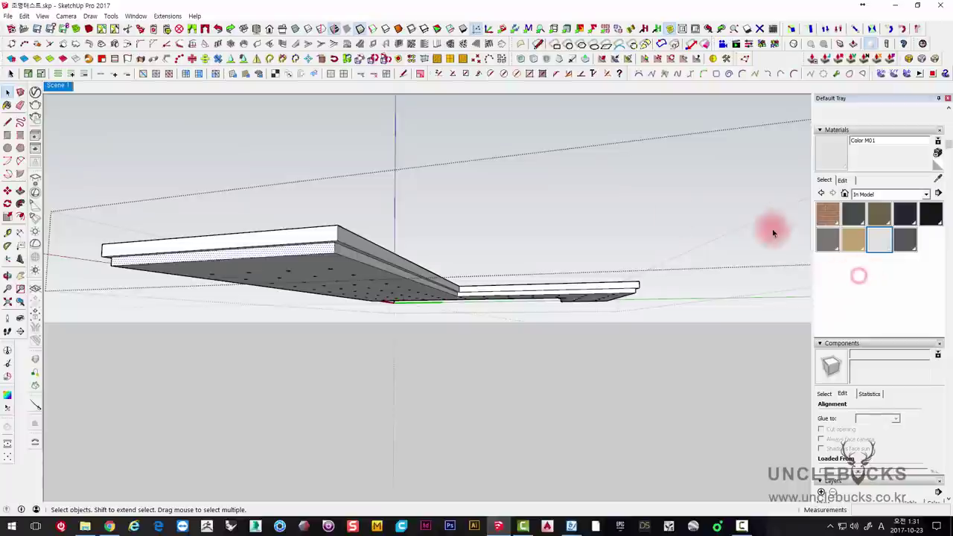
Step: Create a new V-Ray Emissive material in the Asset Editor, then close the editor
{"action": "left_click", "coordinate": [35, 92]}
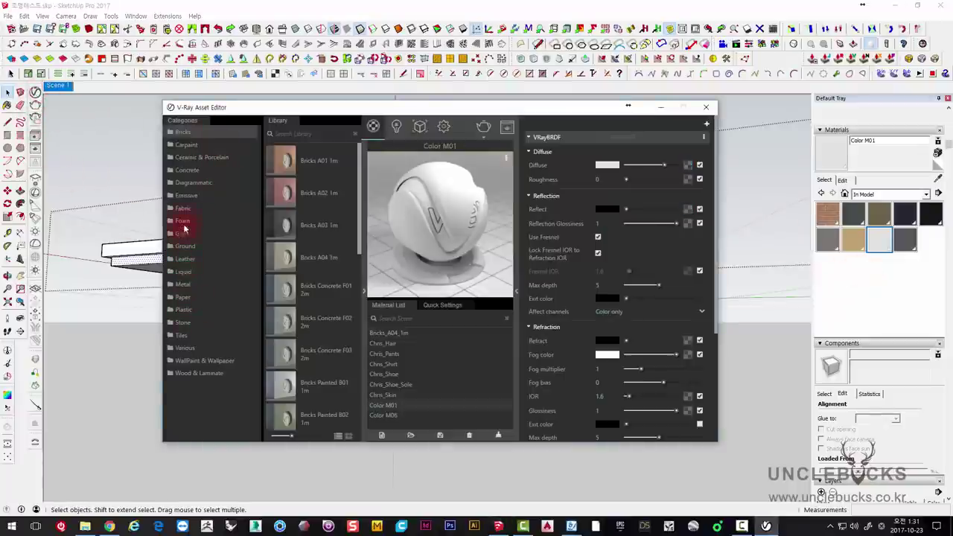
{"action": "left_click", "coordinate": [186, 195]}
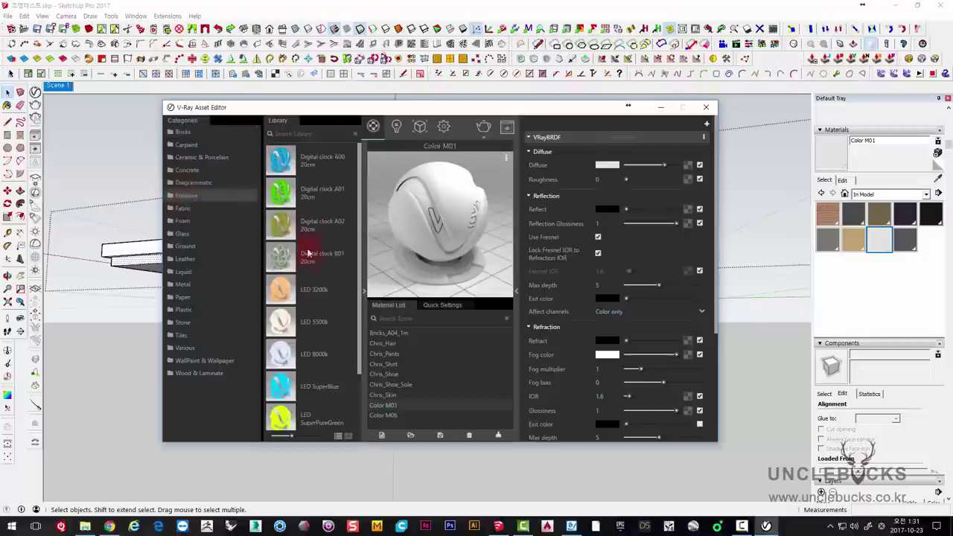
{"action": "scroll", "coordinate": [323, 311], "scroll_direction": "down", "scroll_amount": 2}
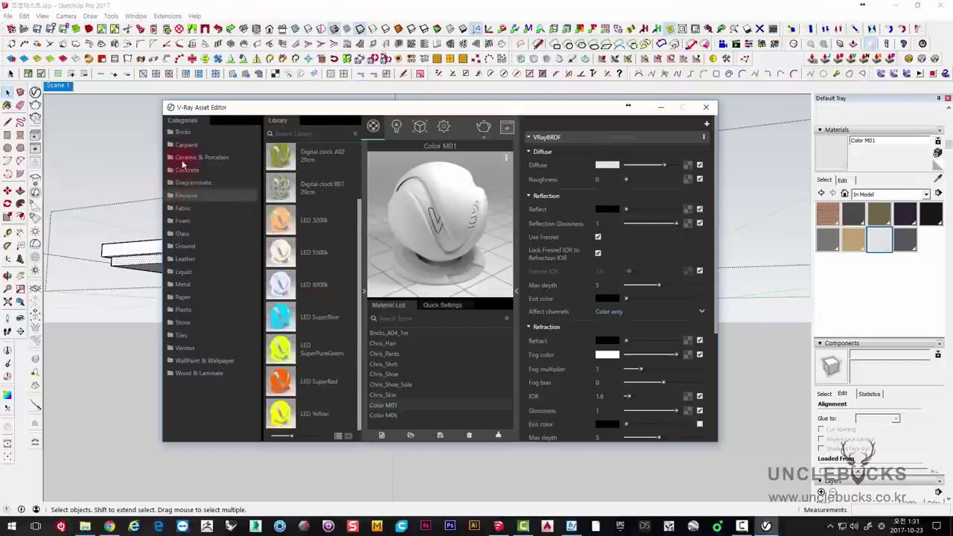
{"action": "left_click_drag", "start_coordinate": [211, 107], "coordinate": [169, 99]}
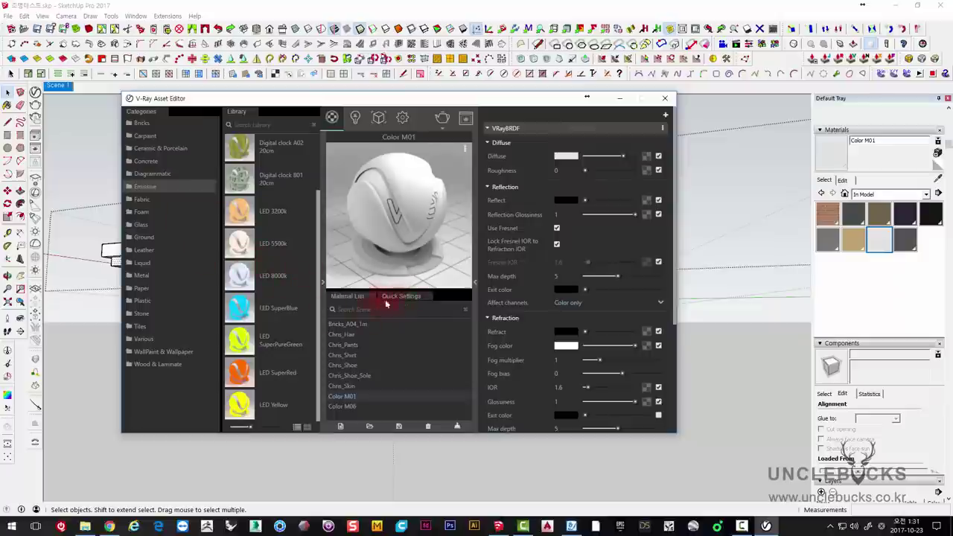
{"action": "left_click", "coordinate": [341, 429]}
{"action": "left_click", "coordinate": [353, 274]}
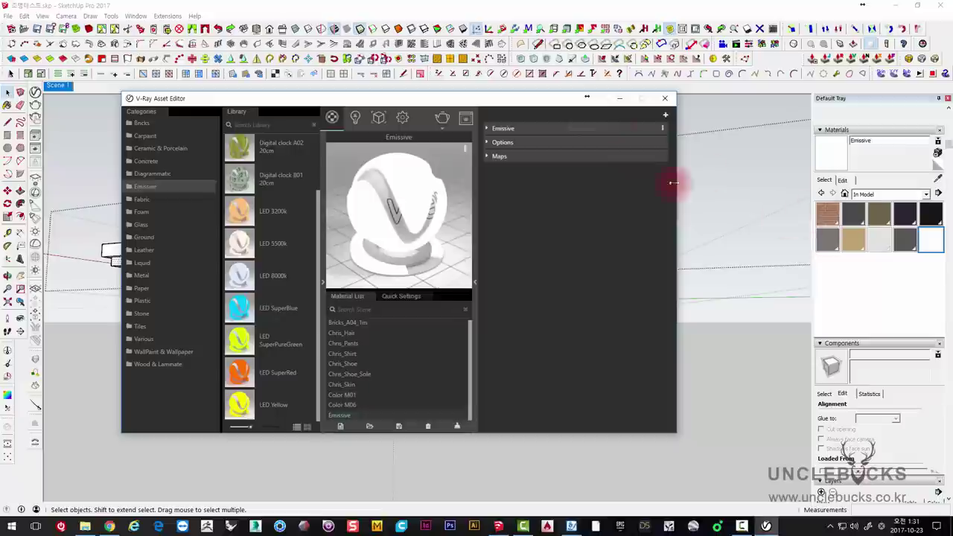
{"action": "left_click", "coordinate": [620, 99]}
Step: Paint the ceiling slab's lower cove strip with the Emissive material
{"action": "middle_click_drag", "start_coordinate": [502, 215], "coordinate": [419, 266]}
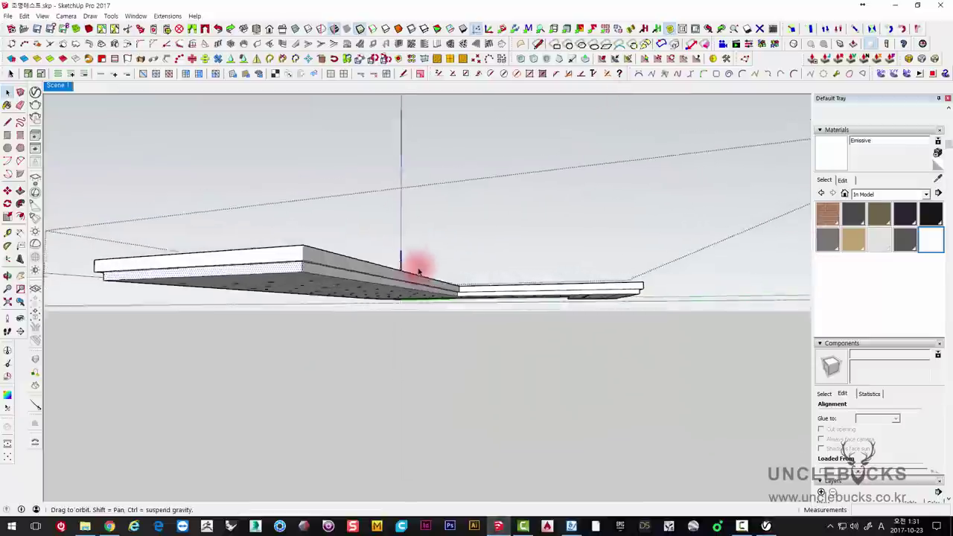
{"action": "left_click", "coordinate": [930, 238]}
{"action": "middle_click_drag", "start_coordinate": [595, 274], "coordinate": [271, 313]}
{"action": "scroll", "coordinate": [179, 268], "scroll_direction": "up", "scroll_amount": 2}
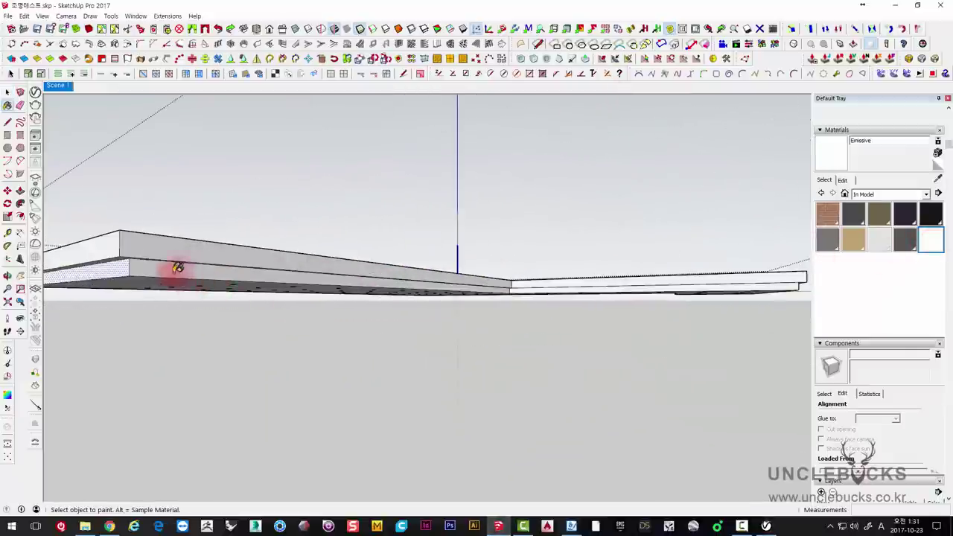
{"action": "scroll", "coordinate": [127, 266], "scroll_direction": "up", "scroll_amount": 2}
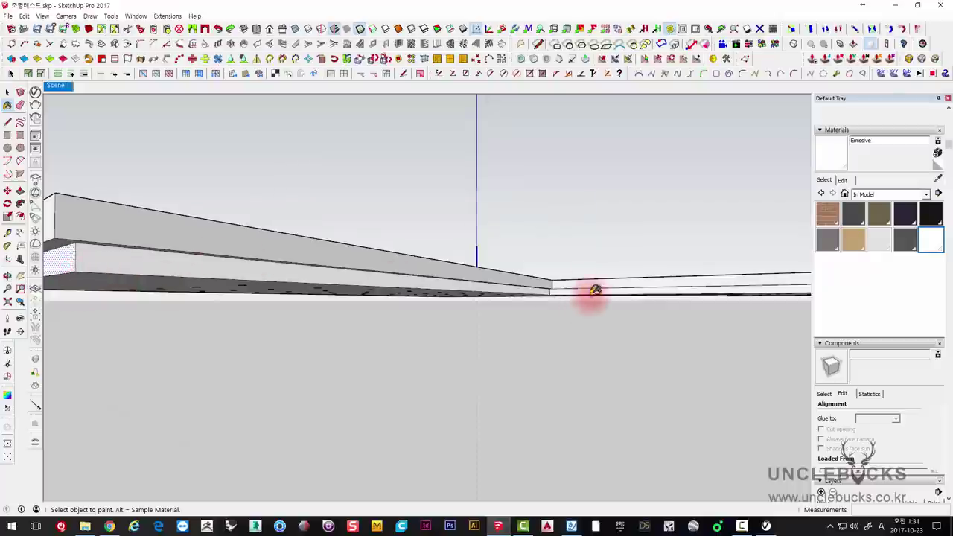
{"action": "scroll", "coordinate": [588, 287], "scroll_direction": "up", "scroll_amount": 2}
{"action": "middle_click_drag", "start_coordinate": [648, 300], "coordinate": [567, 288]}
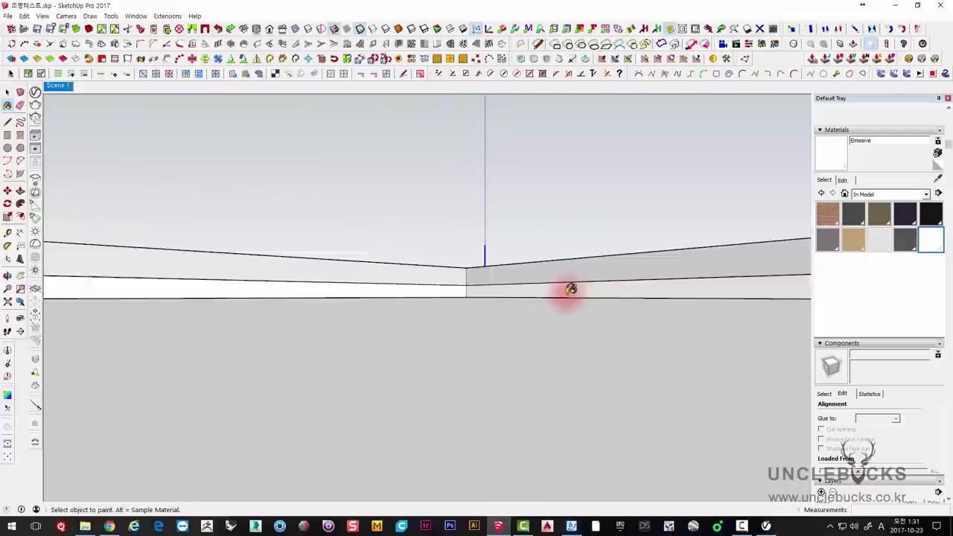
{"action": "mouse_move", "coordinate": [627, 285]}
{"action": "middle_mouse_down"}
{"action": "mouse_move", "coordinate": [288, 297]}
{"action": "mouse_move", "coordinate": [606, 300]}
{"action": "middle_mouse_up"}
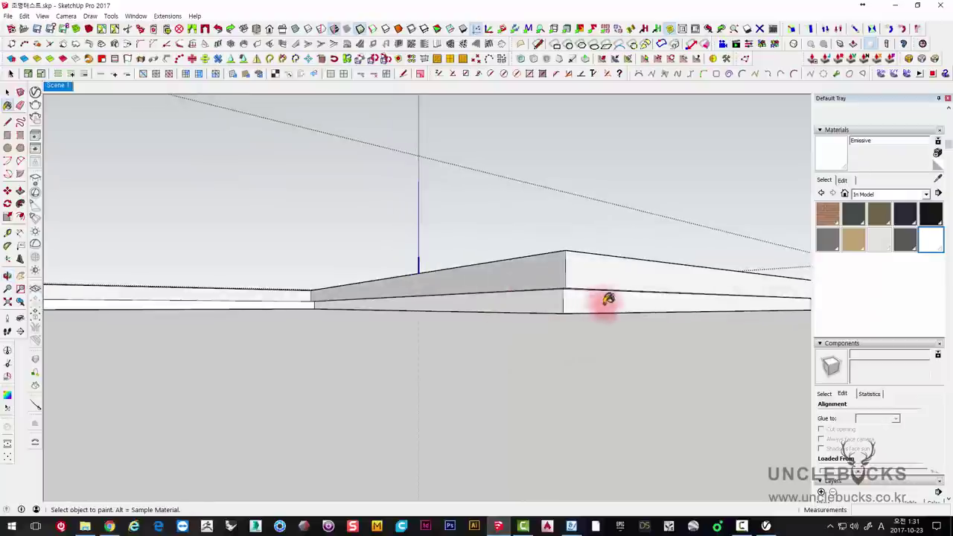
{"action": "mouse_move", "coordinate": [778, 268]}
{"action": "middle_mouse_down"}
{"action": "mouse_move", "coordinate": [408, 303]}
{"action": "mouse_move", "coordinate": [598, 336]}
{"action": "mouse_move", "coordinate": [487, 325]}
{"action": "middle_mouse_up"}
{"action": "mouse_move", "coordinate": [608, 318]}
{"action": "middle_mouse_down"}
{"action": "mouse_move", "coordinate": [670, 312]}
{"action": "mouse_move", "coordinate": [570, 343]}
{"action": "mouse_move", "coordinate": [672, 362]}
{"action": "mouse_move", "coordinate": [496, 347]}
{"action": "middle_mouse_up"}
{"action": "left_click", "coordinate": [485, 341]}
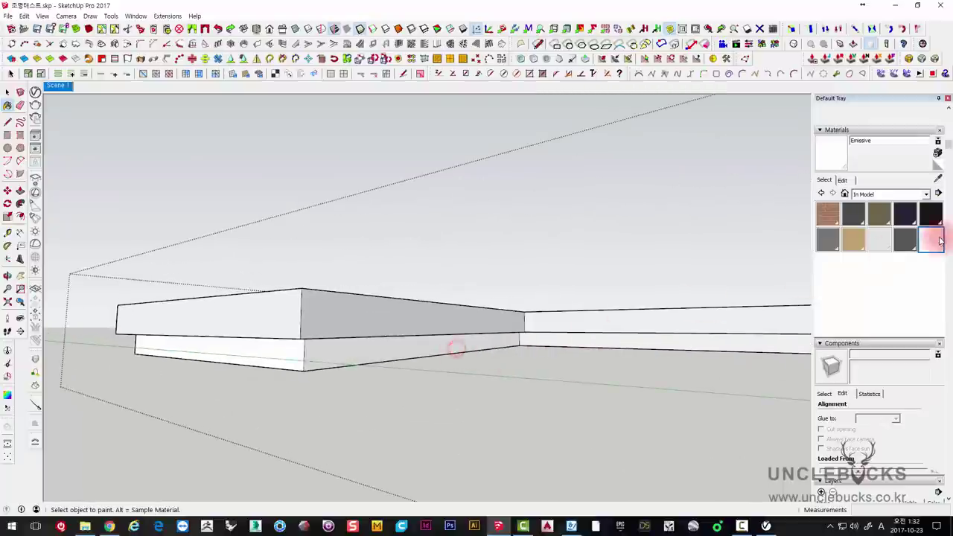
Step: Set the Emissive material's green value to 147 to tint the strip pink
{"action": "left_click", "coordinate": [842, 180]}
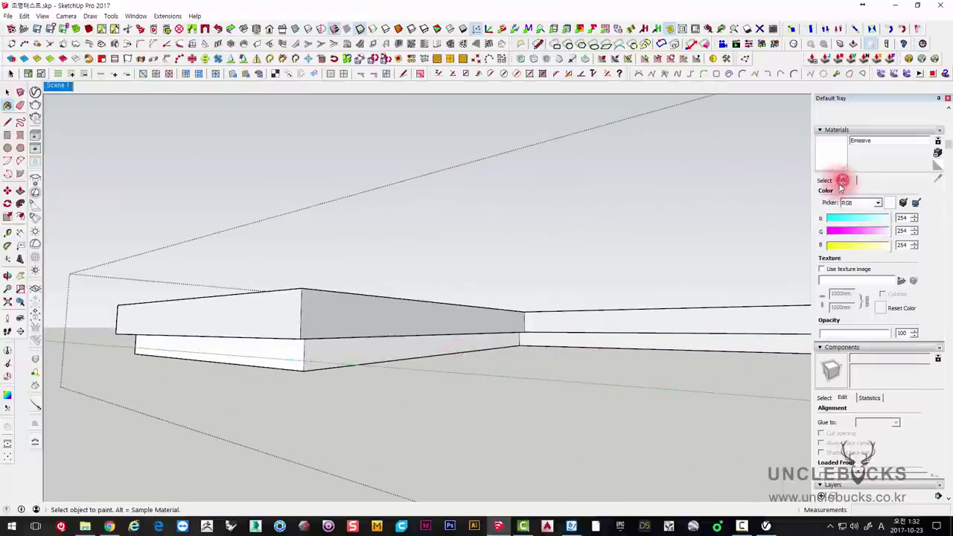
{"action": "left_click", "coordinate": [861, 231]}
{"action": "mouse_move", "coordinate": [575, 346]}
{"action": "middle_mouse_down"}
{"action": "mouse_move", "coordinate": [628, 345]}
{"action": "mouse_move", "coordinate": [457, 328]}
{"action": "mouse_move", "coordinate": [606, 308]}
{"action": "mouse_move", "coordinate": [341, 333]}
{"action": "mouse_move", "coordinate": [521, 315]}
{"action": "mouse_move", "coordinate": [419, 327]}
{"action": "mouse_move", "coordinate": [566, 323]}
{"action": "mouse_move", "coordinate": [398, 334]}
{"action": "mouse_move", "coordinate": [606, 335]}
{"action": "mouse_move", "coordinate": [611, 325]}
{"action": "mouse_move", "coordinate": [570, 334]}
{"action": "mouse_move", "coordinate": [536, 323]}
{"action": "mouse_move", "coordinate": [459, 323]}
{"action": "mouse_move", "coordinate": [603, 283]}
{"action": "mouse_move", "coordinate": [457, 246]}
{"action": "mouse_move", "coordinate": [384, 300]}
{"action": "mouse_move", "coordinate": [427, 479]}
{"action": "mouse_move", "coordinate": [695, 270]}
{"action": "mouse_move", "coordinate": [610, 278]}
{"action": "mouse_move", "coordinate": [738, 287]}
{"action": "mouse_move", "coordinate": [709, 327]}
{"action": "middle_mouse_up"}
{"action": "scroll", "coordinate": [437, 315], "scroll_direction": "up", "scroll_amount": 2}
{"action": "scroll", "coordinate": [436, 314], "scroll_direction": "up", "scroll_amount": 3}
{"action": "scroll", "coordinate": [451, 273], "scroll_direction": "up", "scroll_amount": 2}
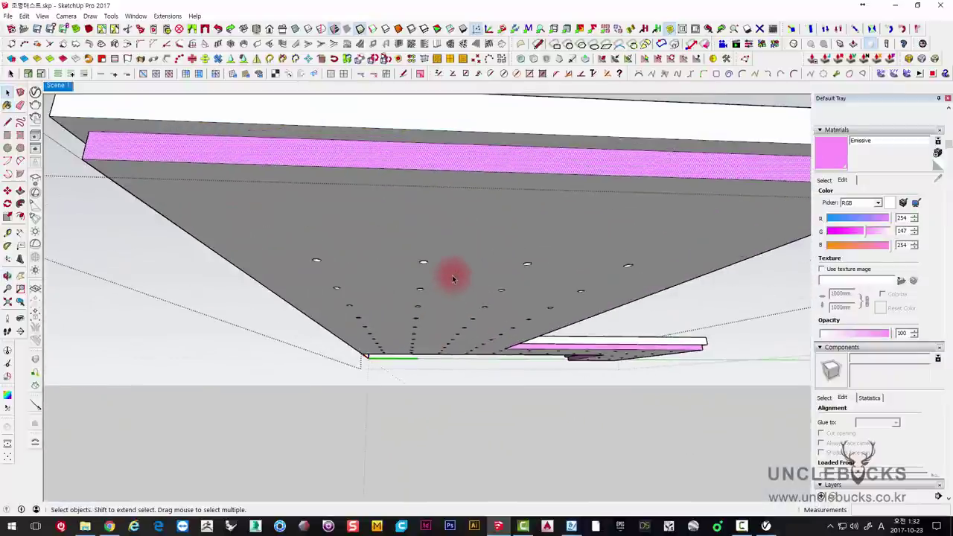
{"action": "scroll", "coordinate": [413, 332], "scroll_direction": "up", "scroll_amount": 3}
Step: Return to the centred Scene 1 corridor view and open the V-Ray Asset Editor
{"action": "left_click", "coordinate": [64, 85]}
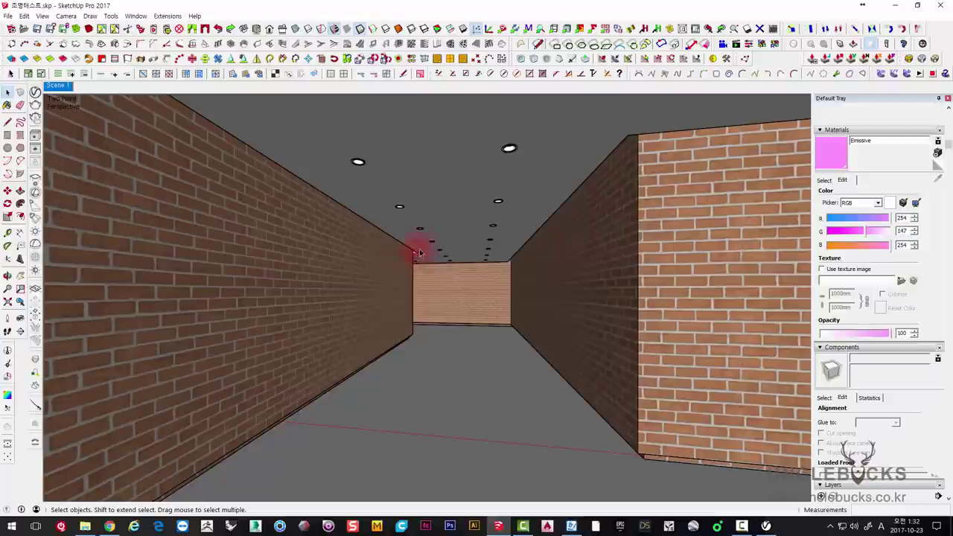
{"action": "mouse_move", "coordinate": [430, 233]}
{"action": "middle_mouse_down"}
{"action": "mouse_move", "coordinate": [377, 162]}
{"action": "mouse_move", "coordinate": [442, 245]}
{"action": "mouse_move", "coordinate": [379, 210]}
{"action": "mouse_move", "coordinate": [209, 183]}
{"action": "middle_mouse_up"}
{"action": "left_click", "coordinate": [62, 86]}
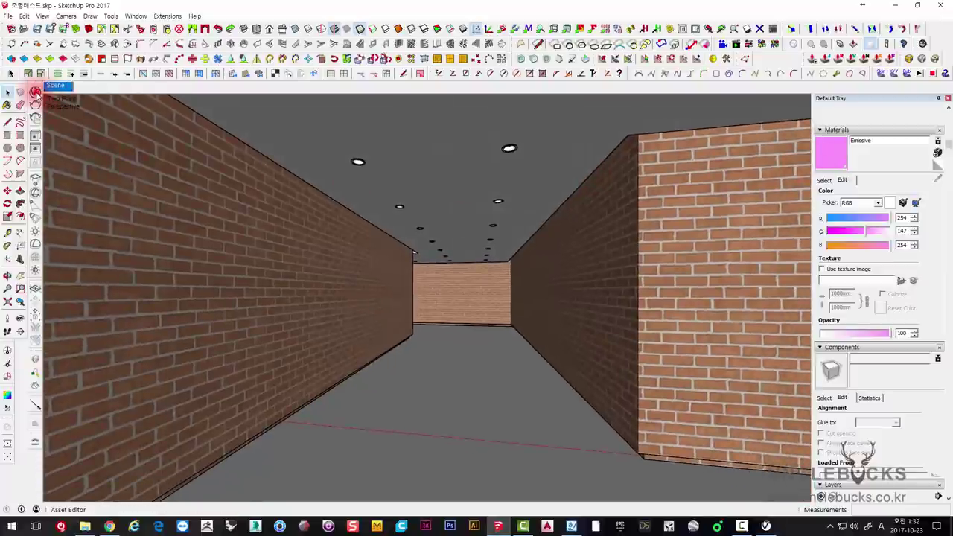
{"action": "left_click", "coordinate": [35, 92]}
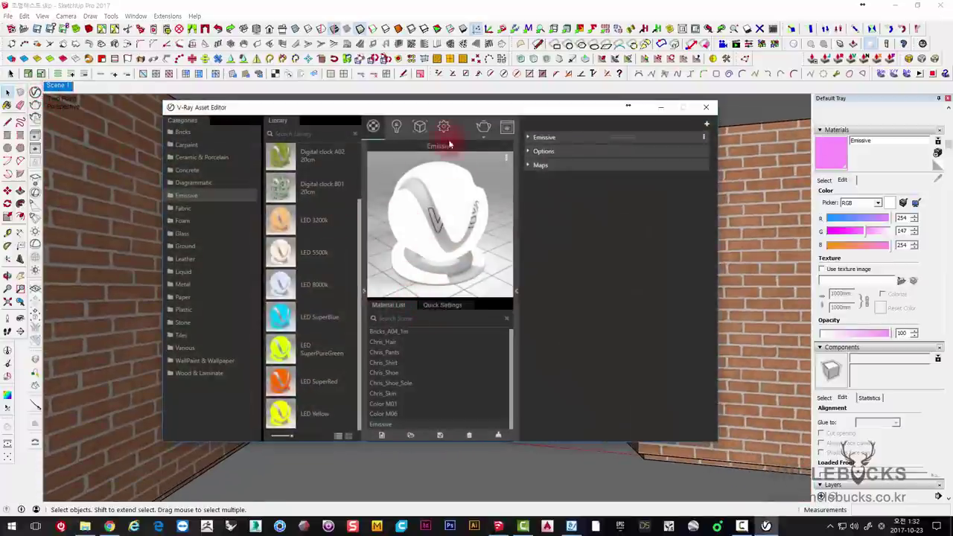
{"action": "mouse_move", "coordinate": [421, 111]}
{"action": "left_mouse_down"}
{"action": "mouse_move", "coordinate": [331, 133]}
{"action": "mouse_move", "coordinate": [285, 86]}
{"action": "left_mouse_up"}
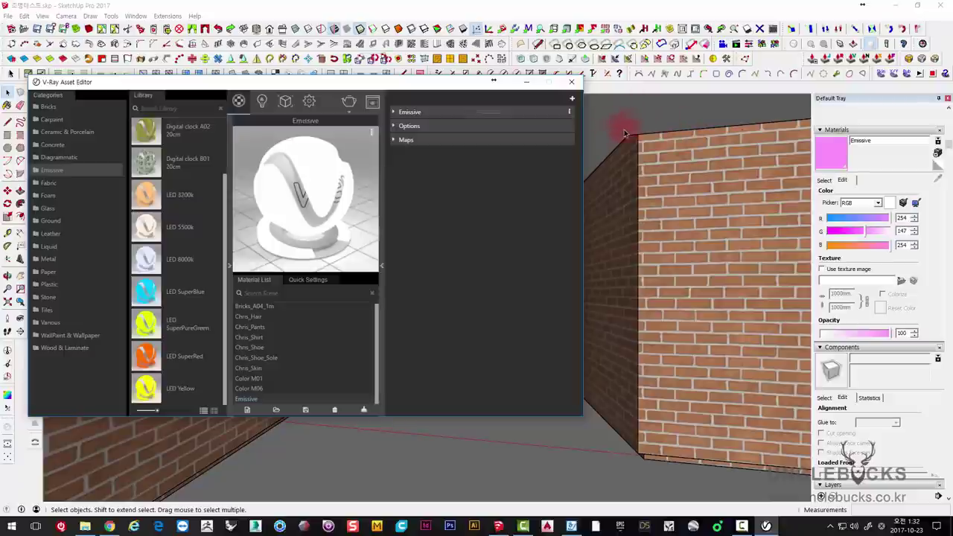
Step: Render the corridor with V-Ray, then close the frame buffer and Asset Editor
{"action": "left_click", "coordinate": [351, 104]}
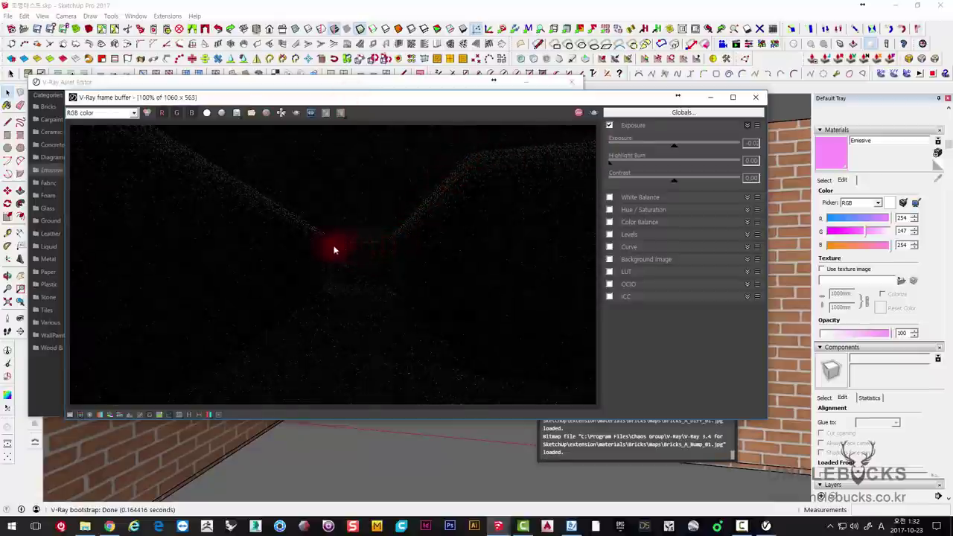
{"action": "left_click", "coordinate": [306, 231]}
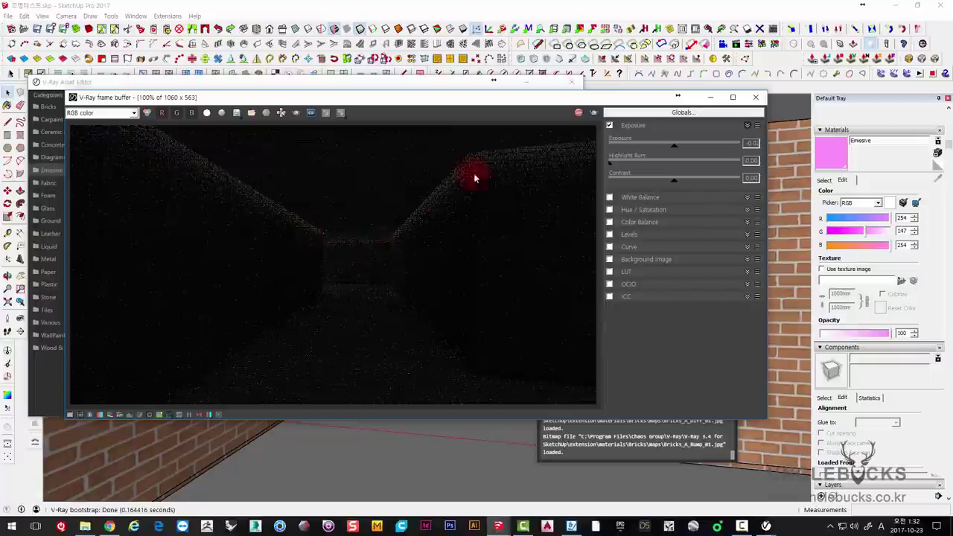
{"action": "left_click_drag", "start_coordinate": [527, 104], "coordinate": [500, 81]}
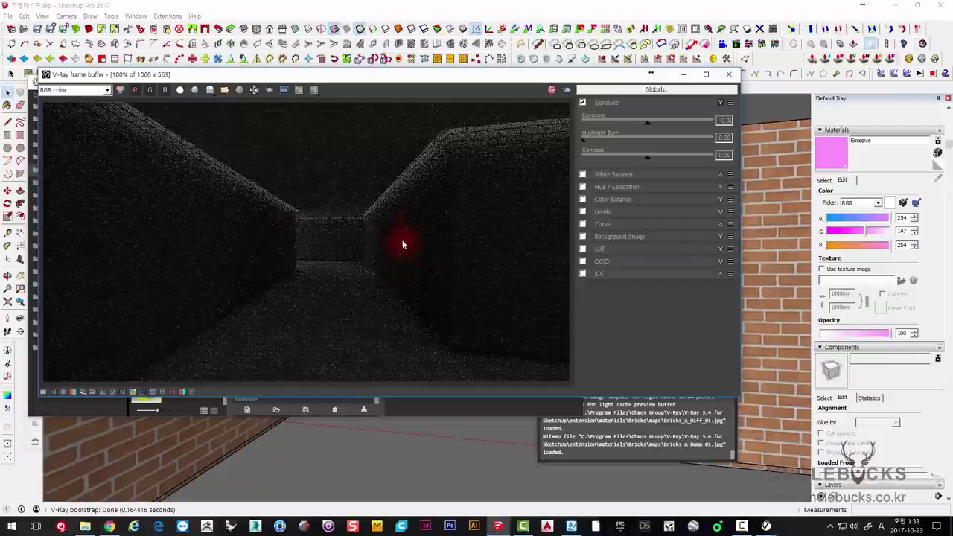
{"action": "left_click_drag", "start_coordinate": [413, 79], "coordinate": [474, 94]}
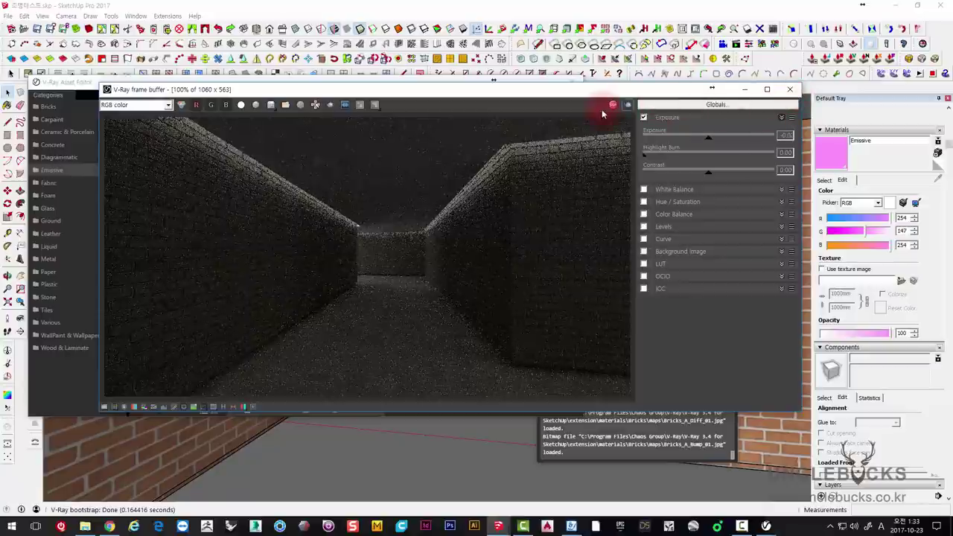
{"action": "left_click", "coordinate": [789, 89]}
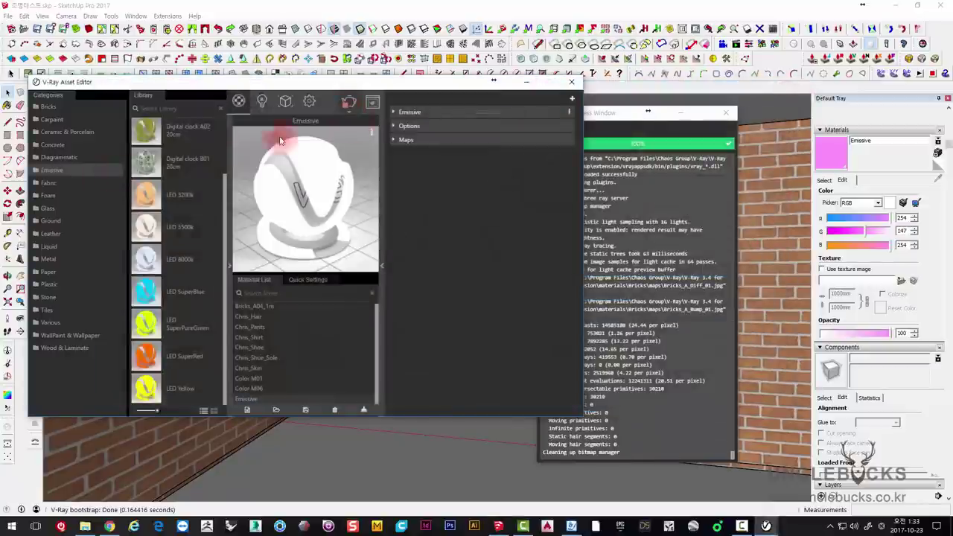
{"action": "left_click", "coordinate": [575, 83]}
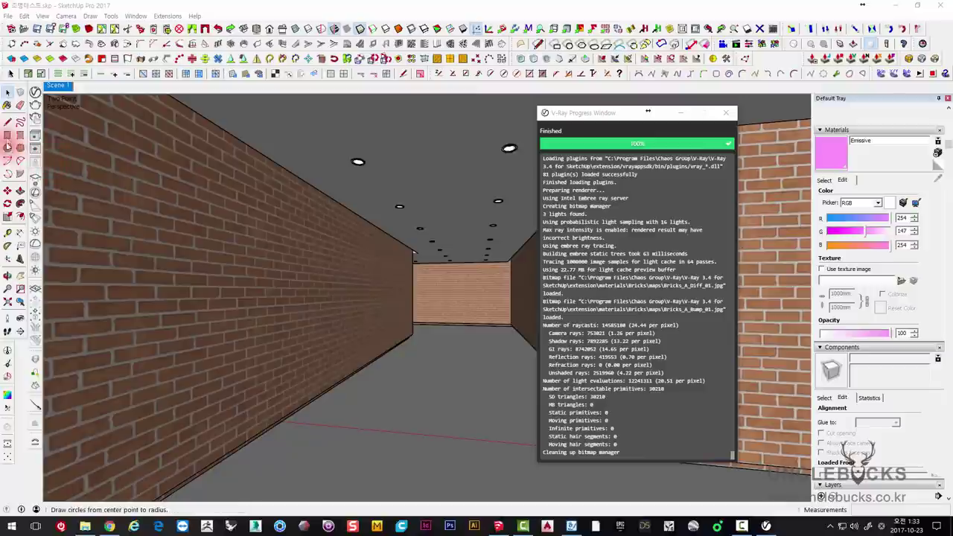
Step: Draw a rectangle on the corridor floor and extrude it up into a tall box
{"action": "left_click", "coordinate": [8, 135]}
{"action": "left_click", "coordinate": [341, 438]}
{"action": "left_click", "coordinate": [402, 476]}
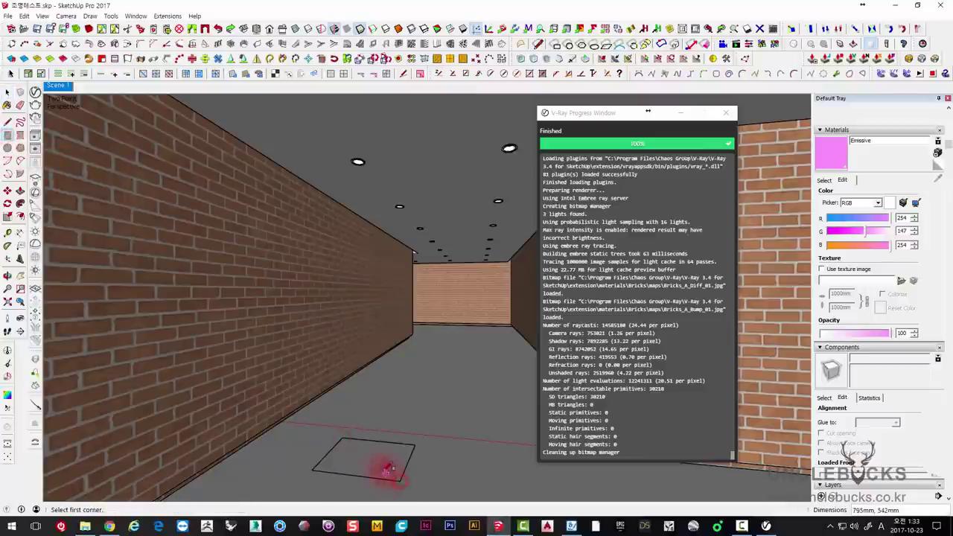
{"action": "key", "text": "p"}
{"action": "left_click_drag", "start_coordinate": [372, 457], "coordinate": [375, 320]}
{"action": "key", "text": "space"}
Step: Push the box's side in to make a thin panel and paint it with pink Emissive
{"action": "triple_click", "coordinate": [392, 364]}
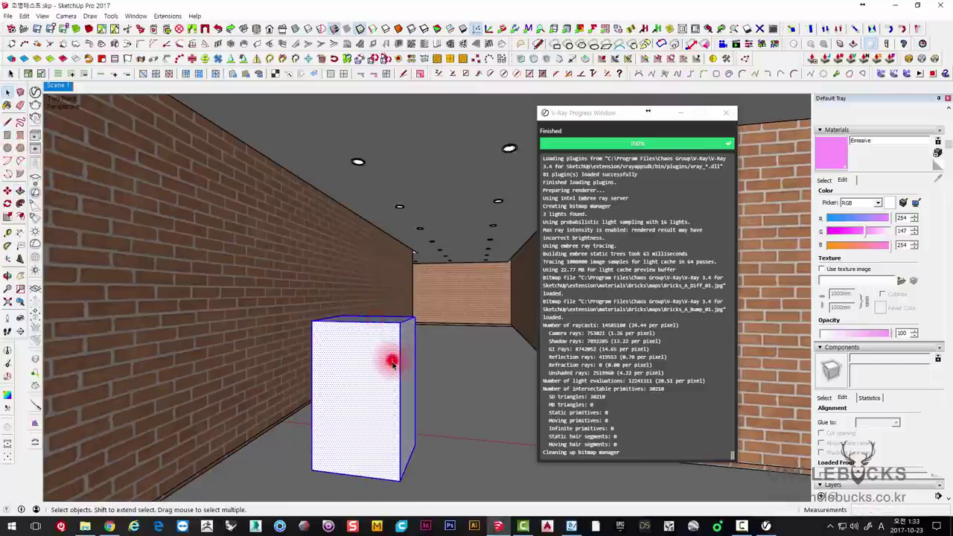
{"action": "key", "text": "p"}
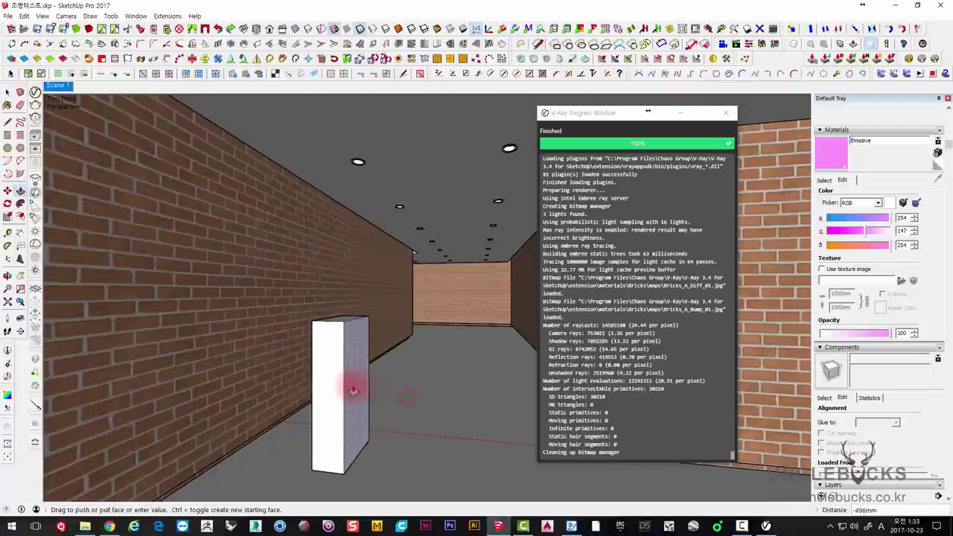
{"action": "left_click_drag", "start_coordinate": [406, 400], "coordinate": [337, 384]}
{"action": "key", "text": "space"}
{"action": "triple_click", "coordinate": [341, 385]}
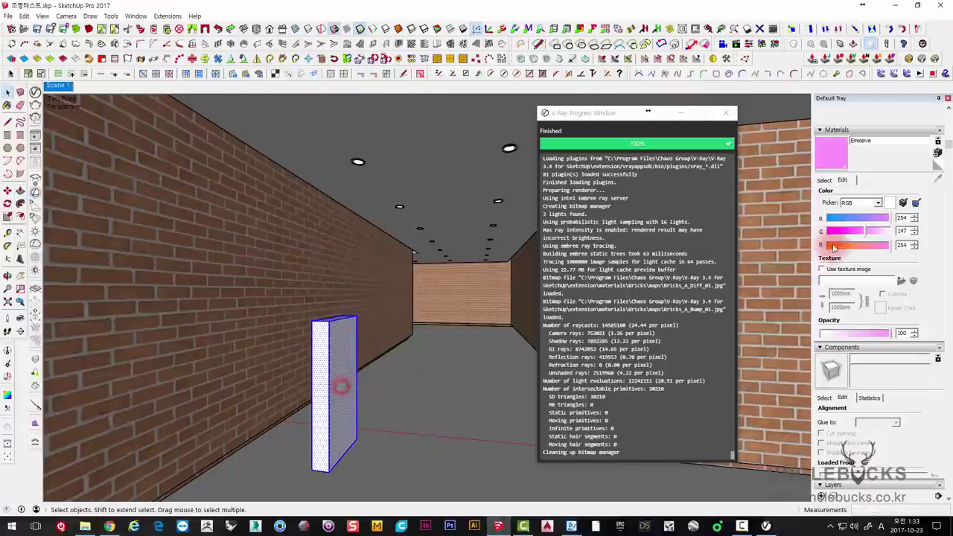
{"action": "left_click", "coordinate": [824, 179]}
{"action": "left_click", "coordinate": [928, 239]}
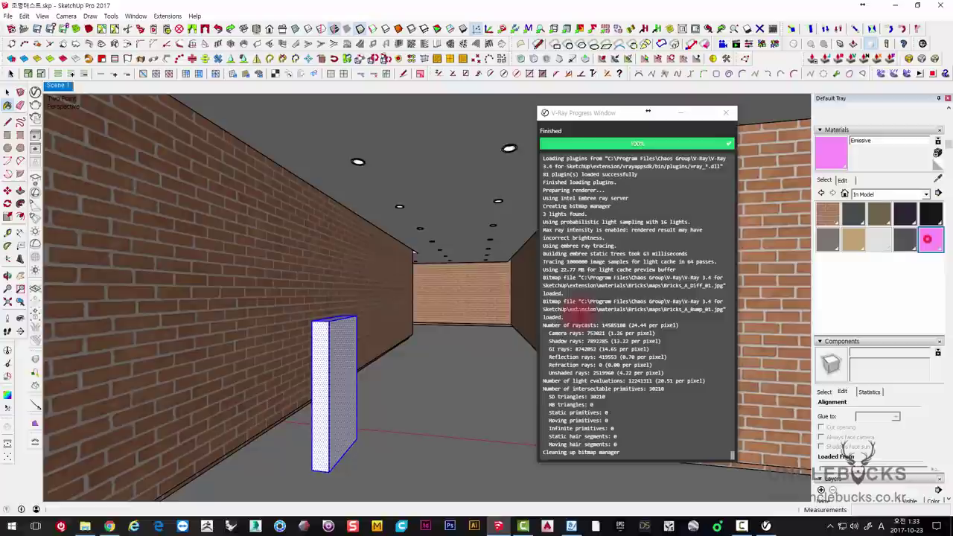
{"action": "left_click", "coordinate": [330, 394]}
{"action": "key", "text": "space"}
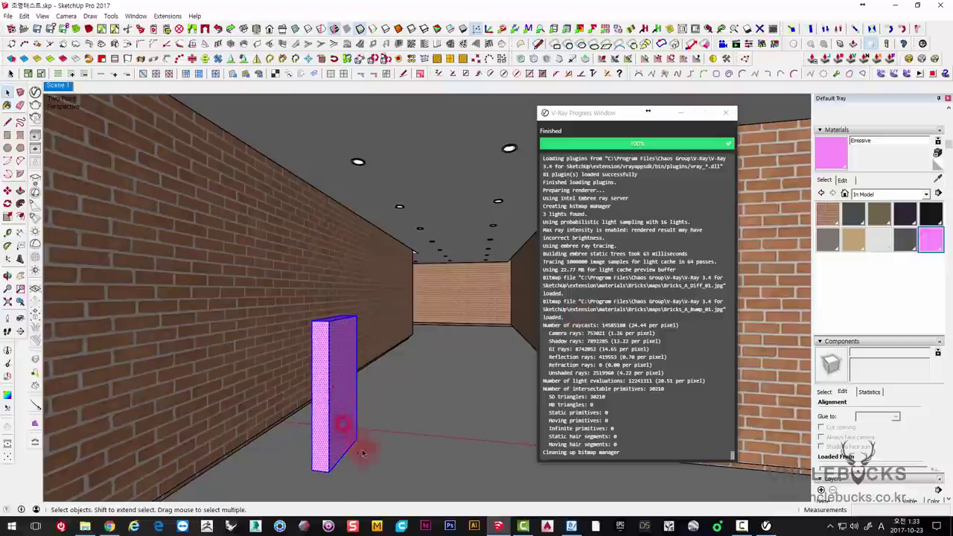
Step: Copy the pink panel 1500mm further down the corridor
{"action": "key", "text": "m"}
{"action": "left_click", "coordinate": [378, 480]}
{"action": "key", "text": "ctrl"}
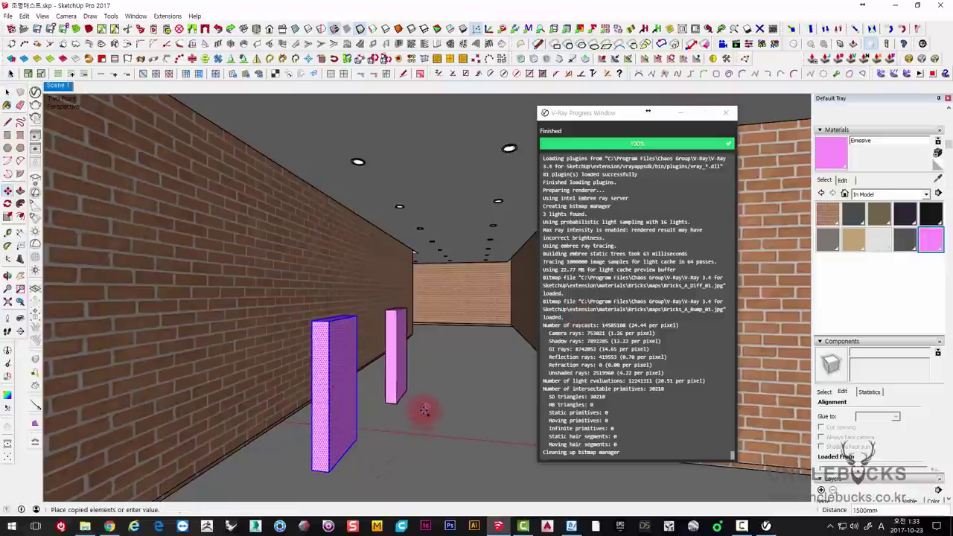
{"action": "left_click", "coordinate": [418, 406]}
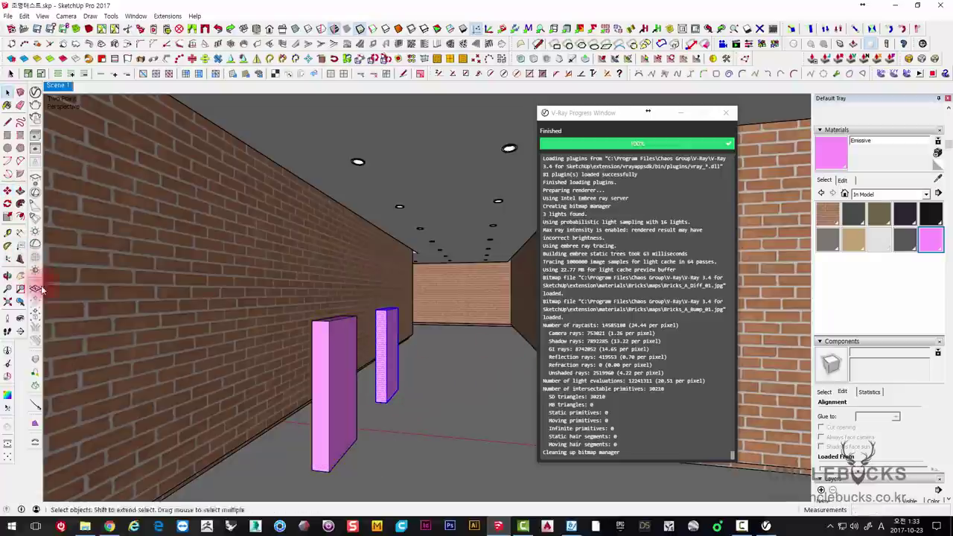
Step: Make each of the two pink panels its own group
{"action": "right_click", "coordinate": [388, 339]}
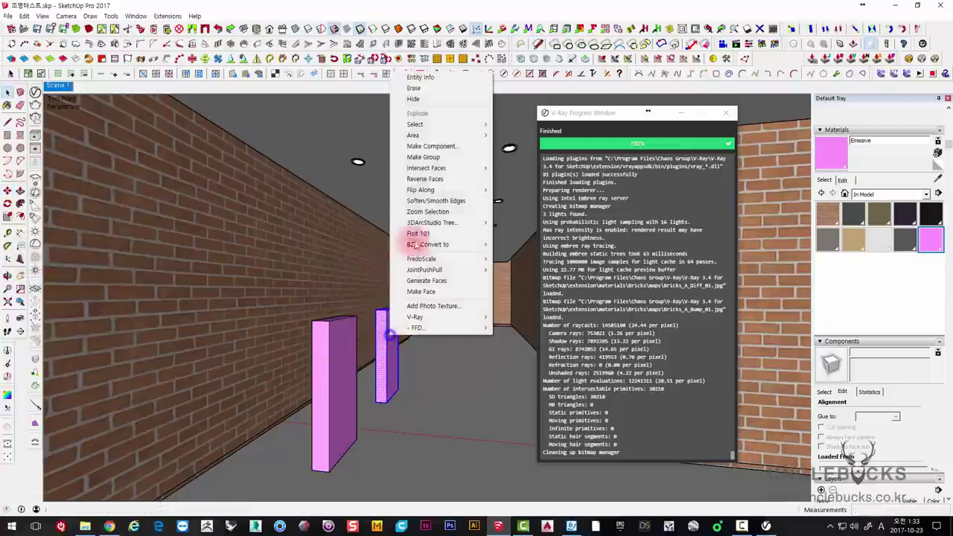
{"action": "left_click", "coordinate": [425, 159]}
{"action": "left_click", "coordinate": [335, 352]}
{"action": "right_click", "coordinate": [335, 352]}
{"action": "mouse_move", "coordinate": [371, 181]}
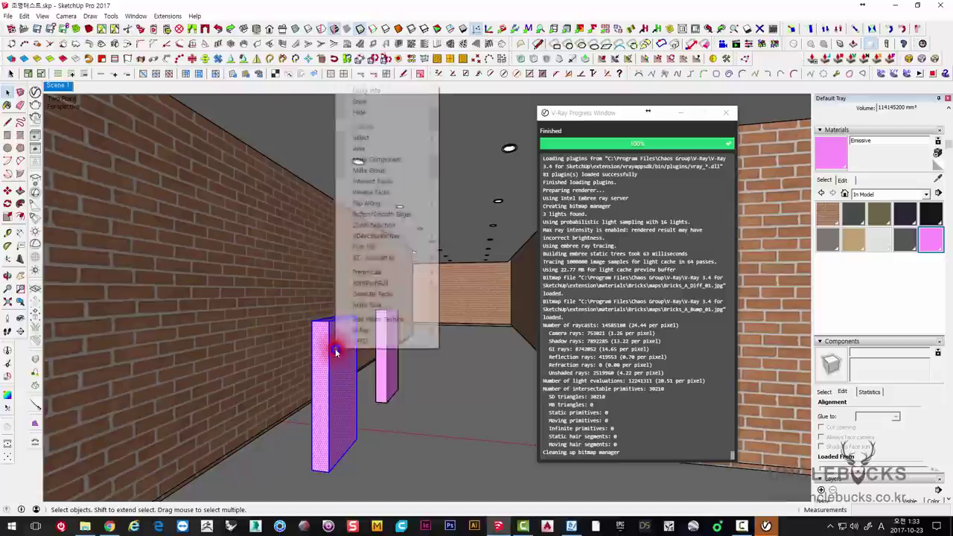
{"action": "left_click", "coordinate": [369, 173]}
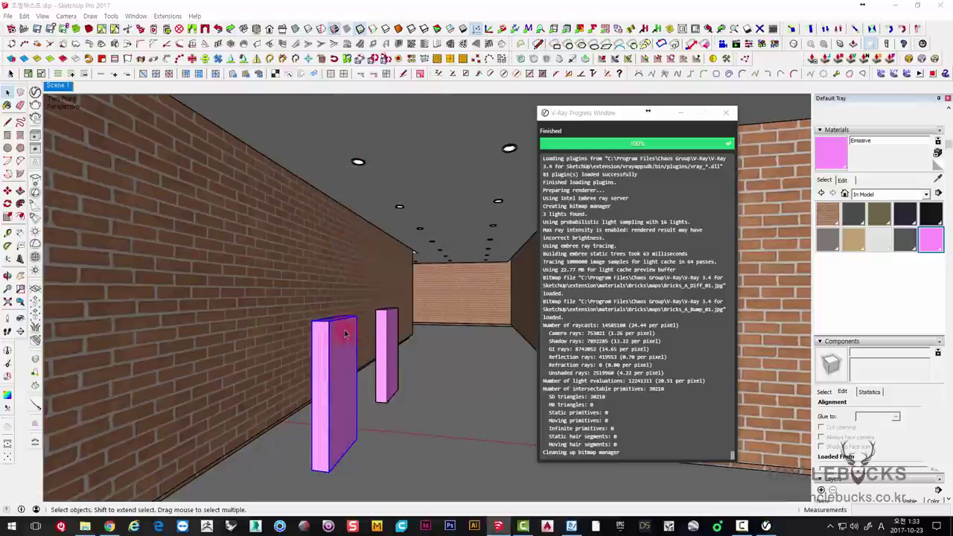
{"action": "left_click", "coordinate": [382, 349]}
{"action": "left_click", "coordinate": [311, 366]}
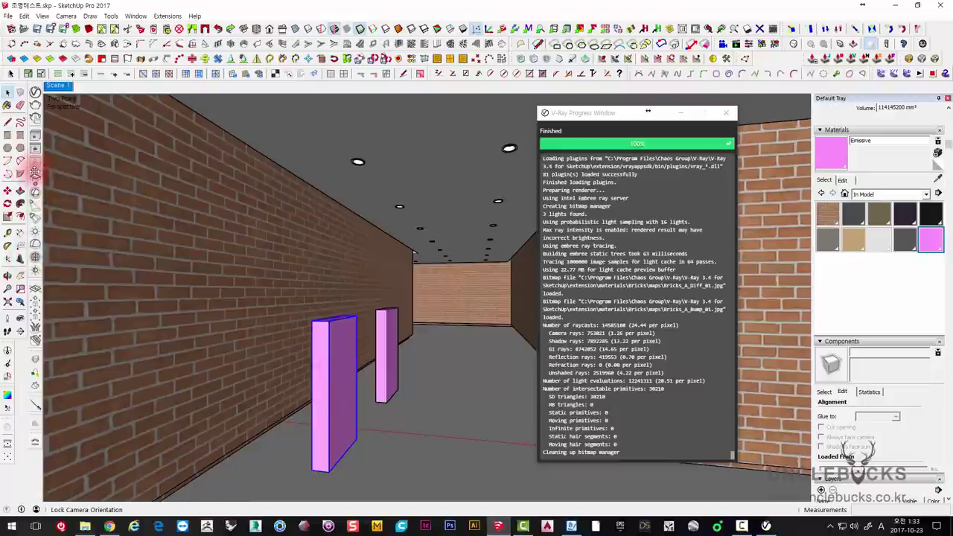
Step: Float the V-Ray Lights toolbar and convert the farther pink panel into a Mesh Light
{"action": "left_click_drag", "start_coordinate": [33, 153], "coordinate": [175, 166]}
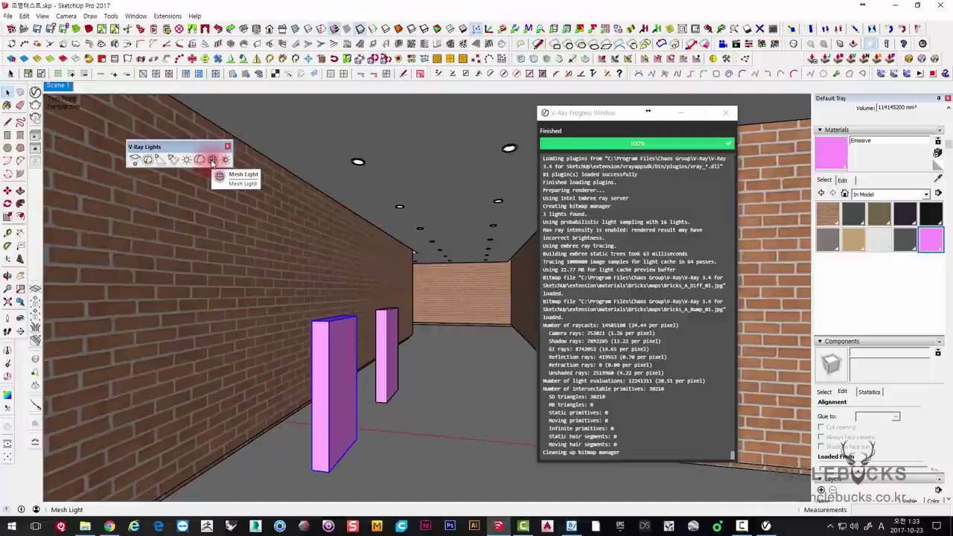
{"action": "left_click", "coordinate": [381, 331]}
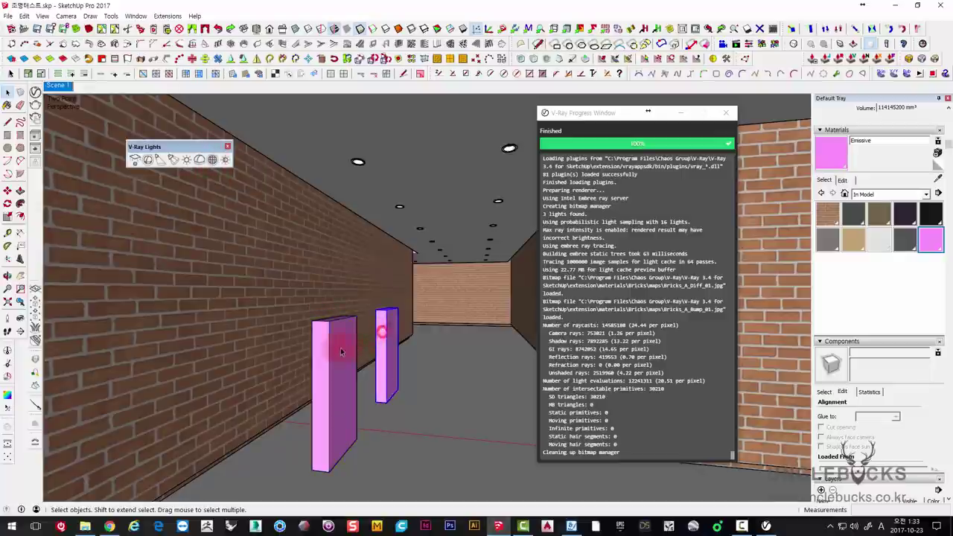
{"action": "left_click", "coordinate": [213, 160]}
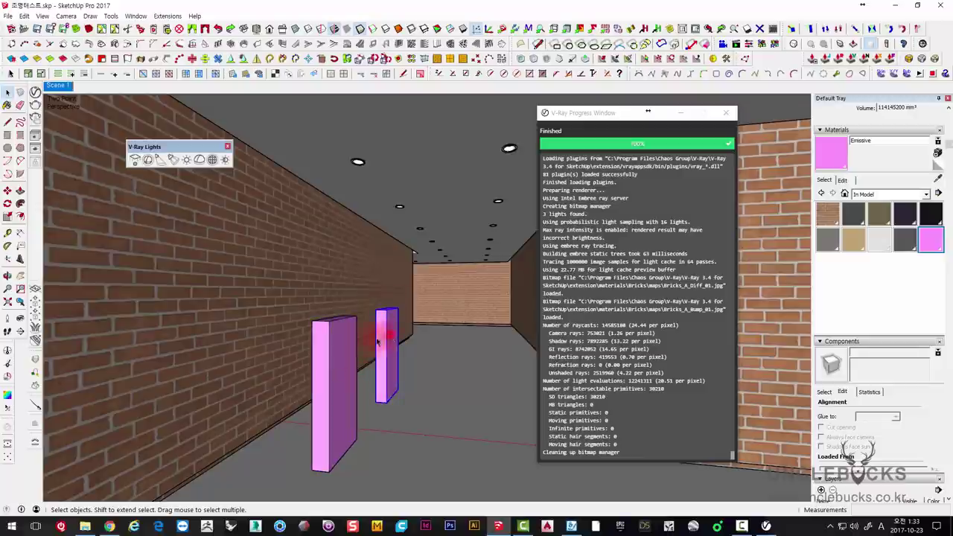
{"action": "left_click", "coordinate": [323, 347]}
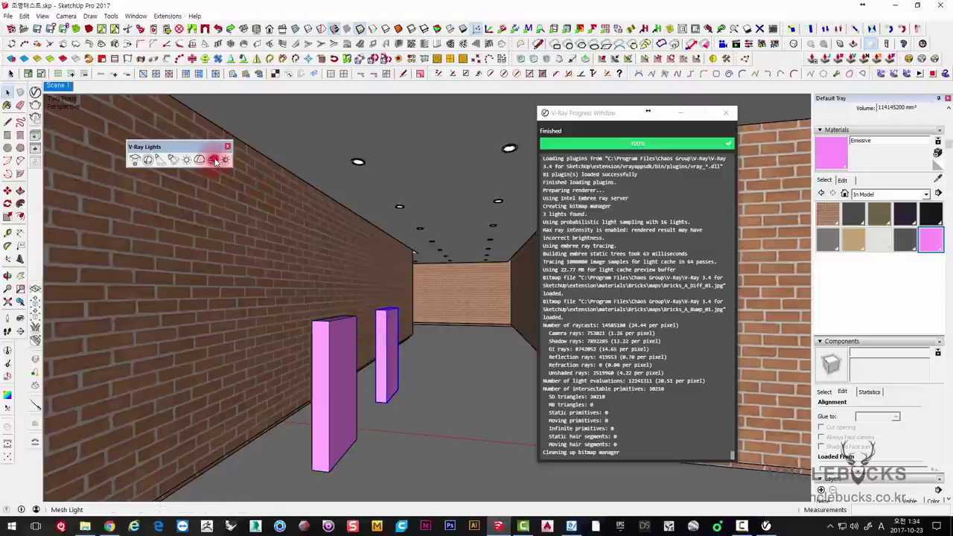
{"action": "left_click", "coordinate": [381, 318]}
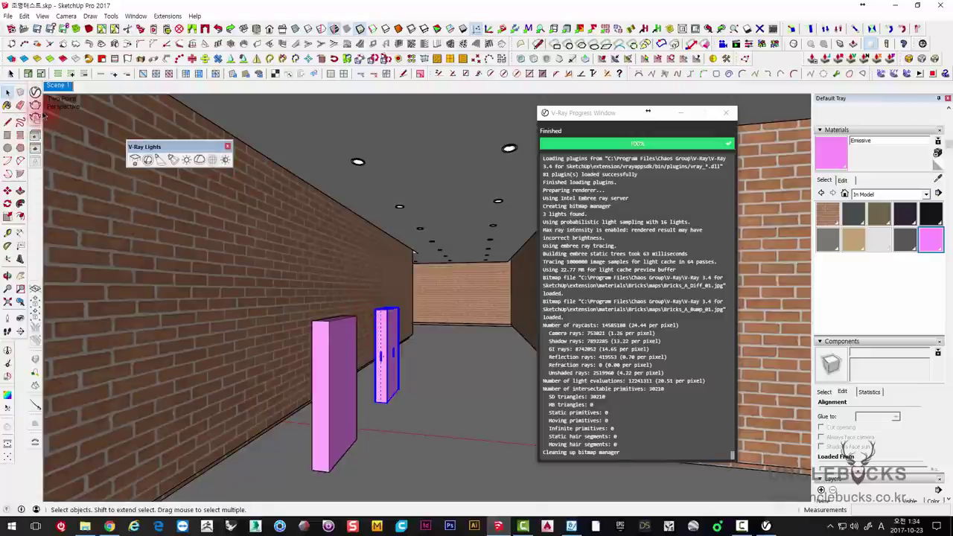
Step: Review the Mesh Light's LightMesh options (intensity 30) and test-render the corridor
{"action": "left_click", "coordinate": [34, 91]}
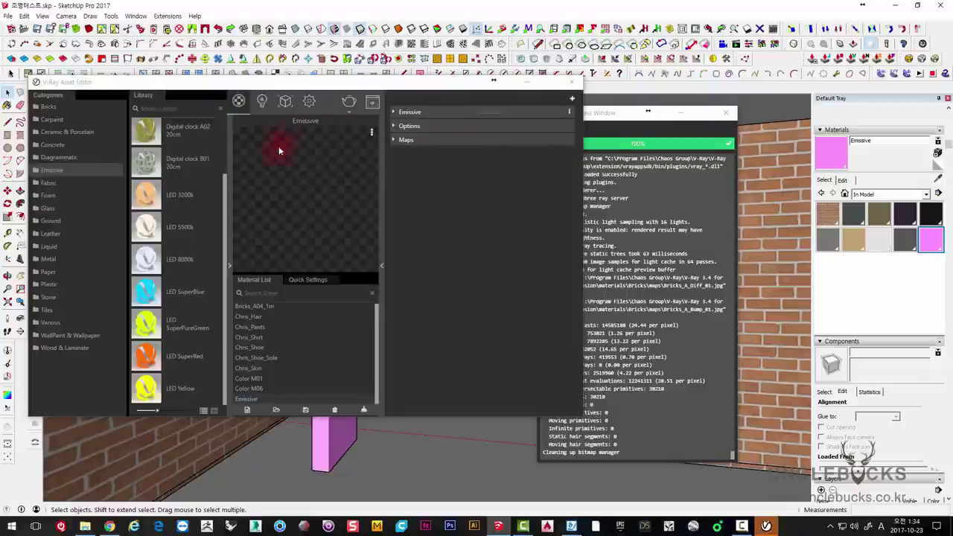
{"action": "left_click", "coordinate": [262, 103]}
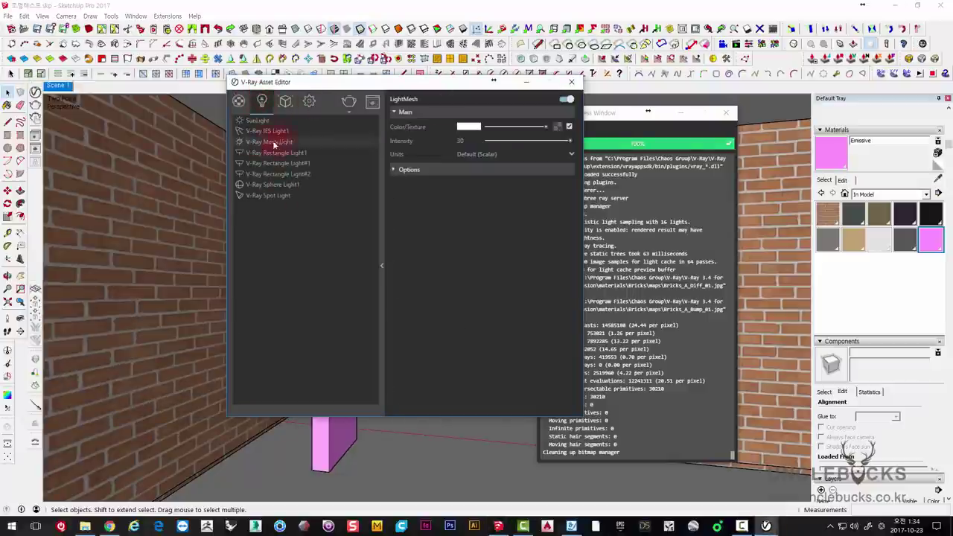
{"action": "left_click", "coordinate": [407, 170]}
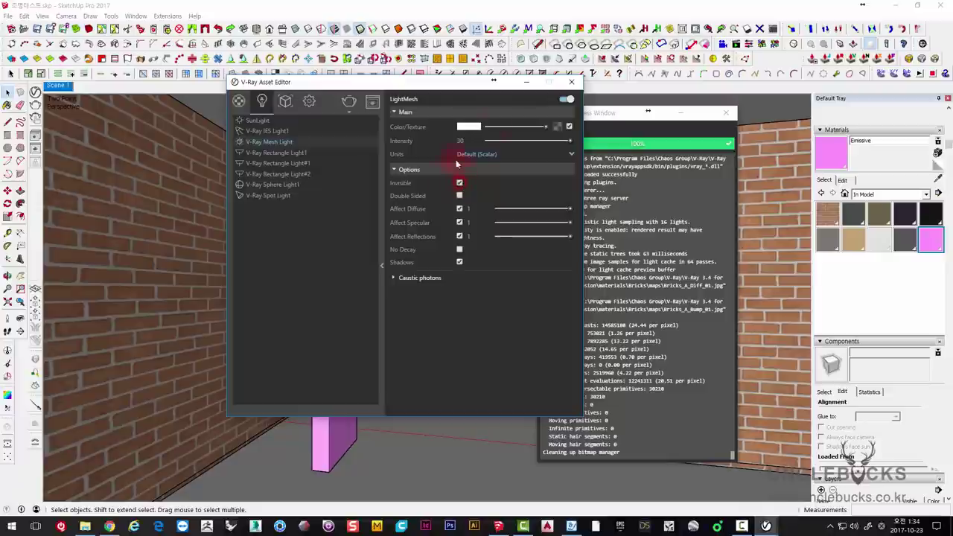
{"action": "left_click", "coordinate": [349, 102]}
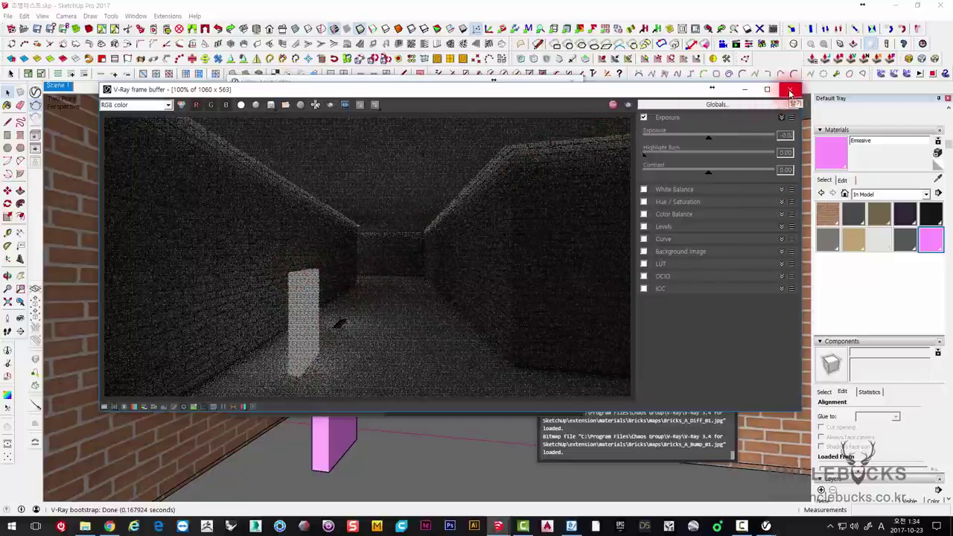
{"action": "left_click", "coordinate": [789, 91]}
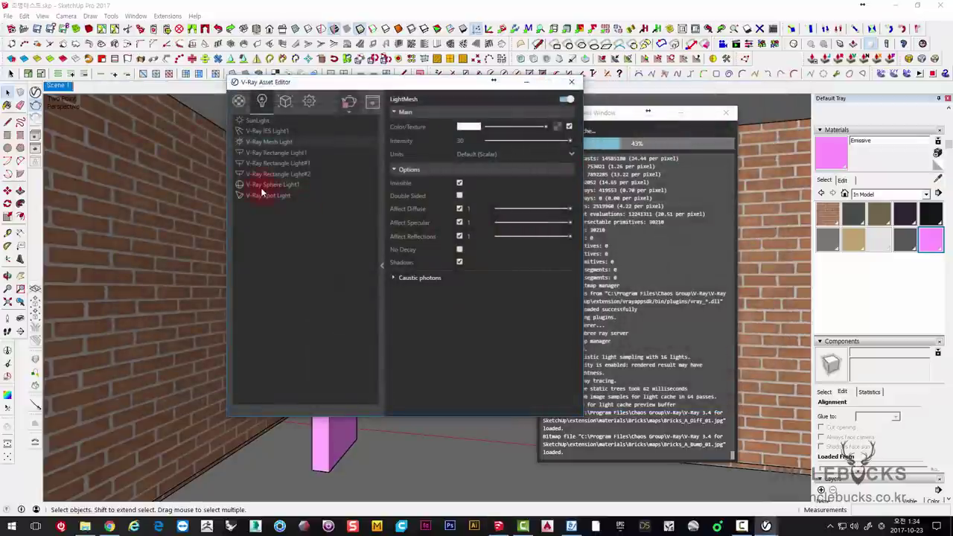
Step: Test-render the Emissive material at full transparency, then lower its transparency again
{"action": "left_click", "coordinate": [345, 104]}
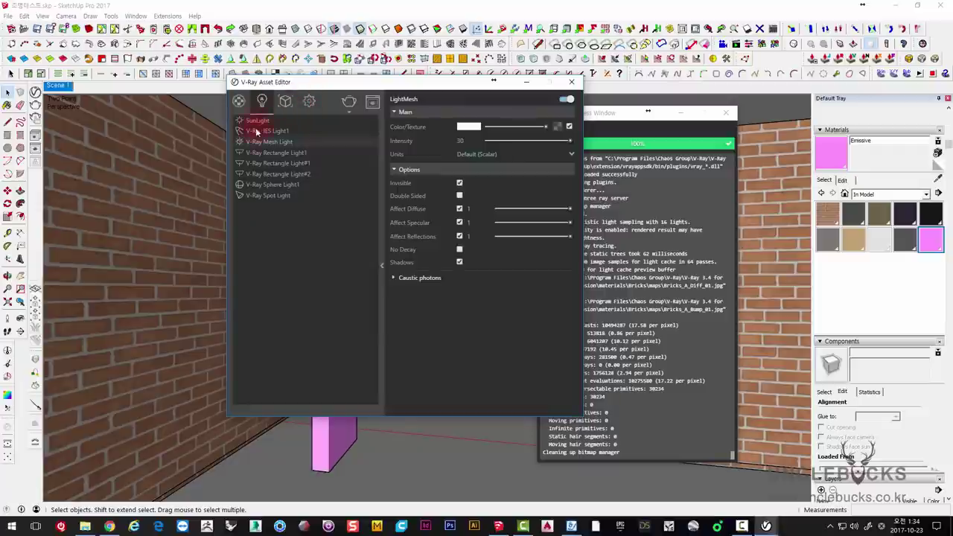
{"action": "left_click", "coordinate": [239, 102]}
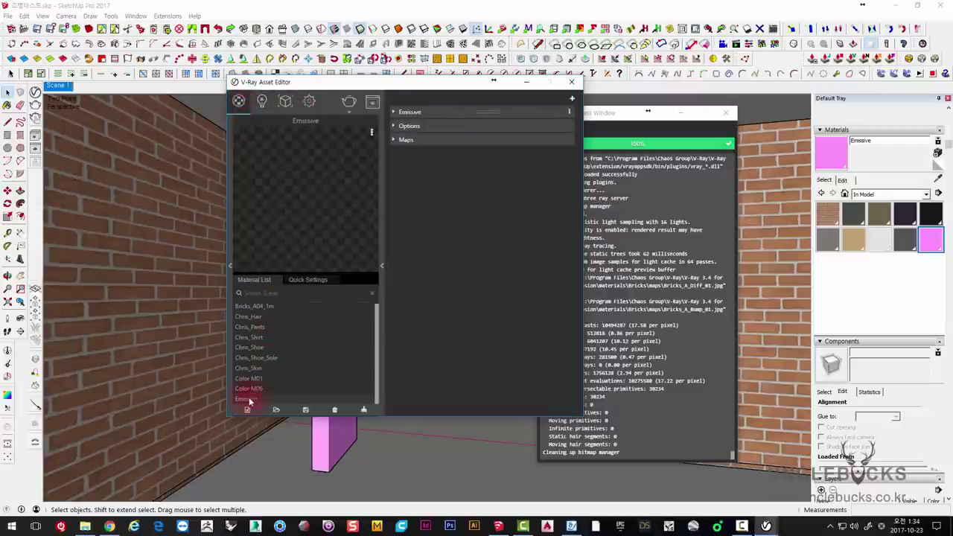
{"action": "left_click", "coordinate": [394, 126]}
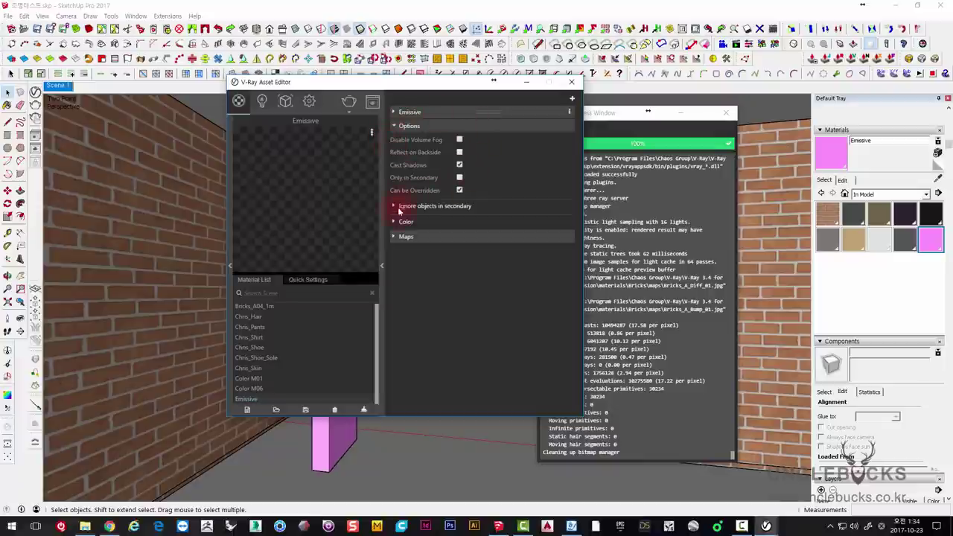
{"action": "left_click", "coordinate": [395, 112]}
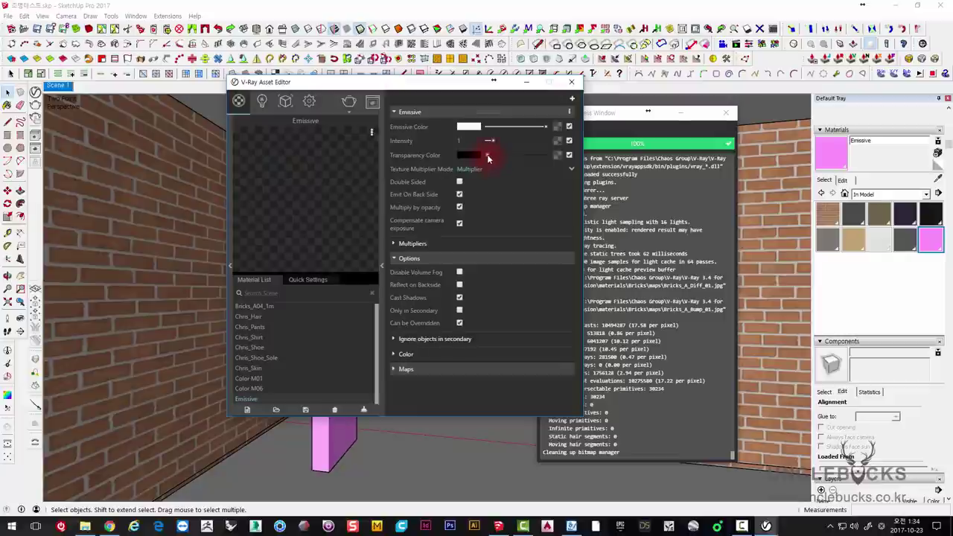
{"action": "left_click_drag", "start_coordinate": [514, 160], "coordinate": [563, 156]}
{"action": "left_click", "coordinate": [349, 102]}
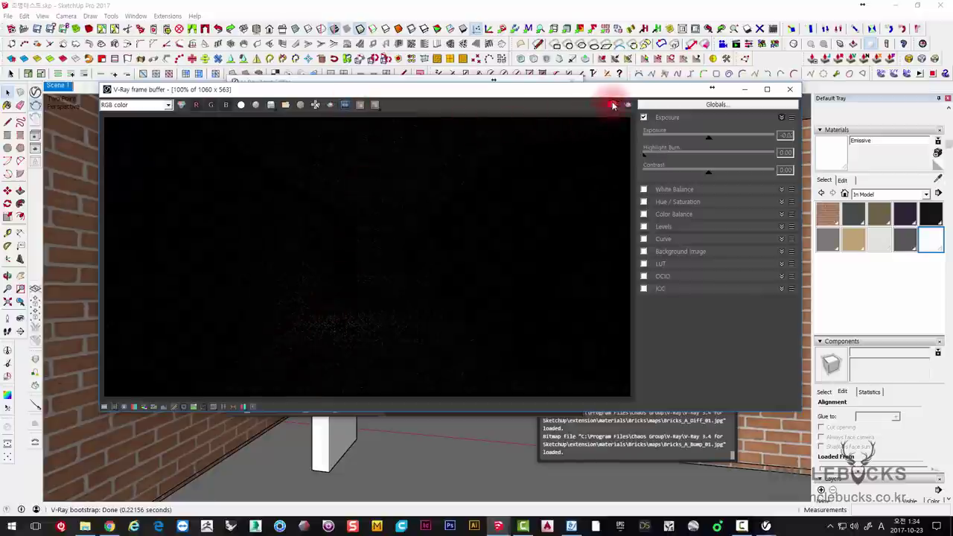
{"action": "left_click", "coordinate": [780, 89]}
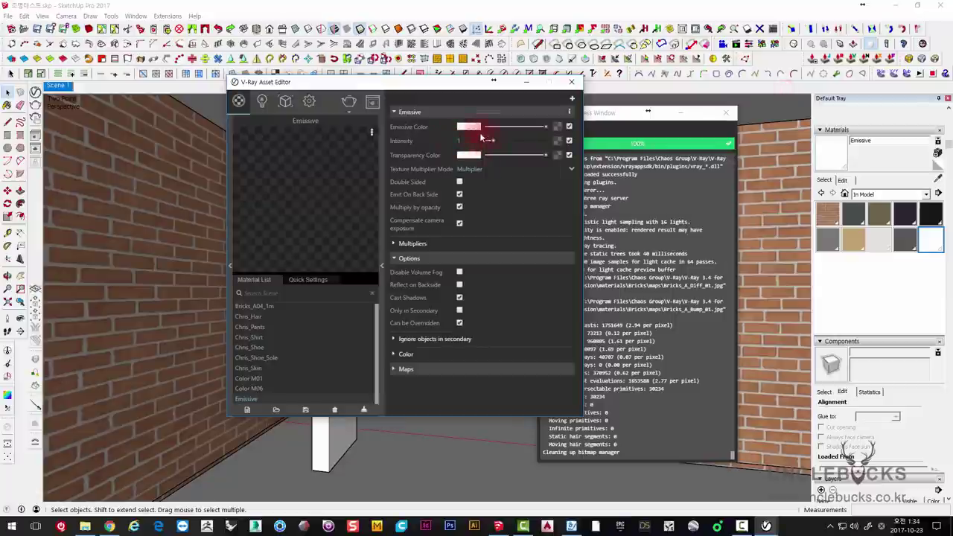
{"action": "left_click", "coordinate": [490, 156]}
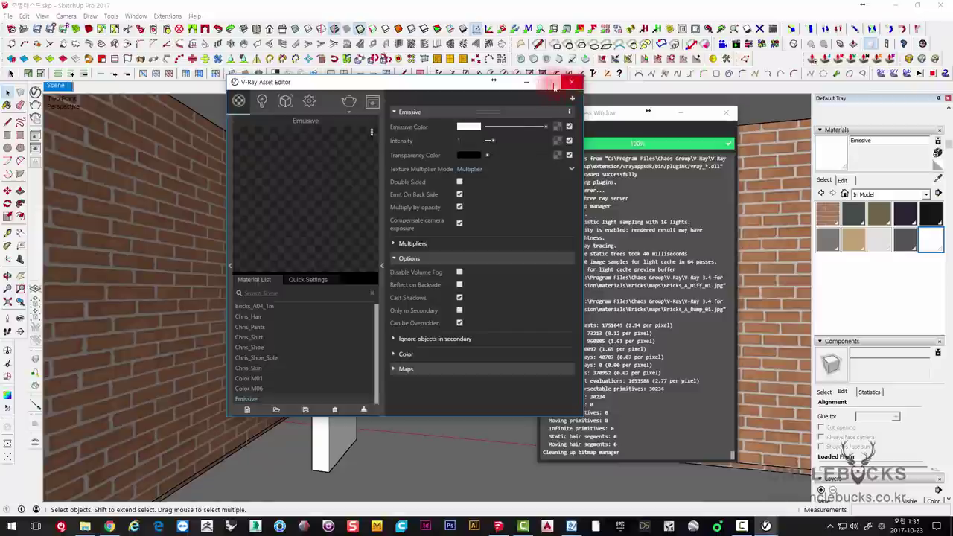
{"action": "left_click_drag", "start_coordinate": [305, 270], "coordinate": [305, 262]}
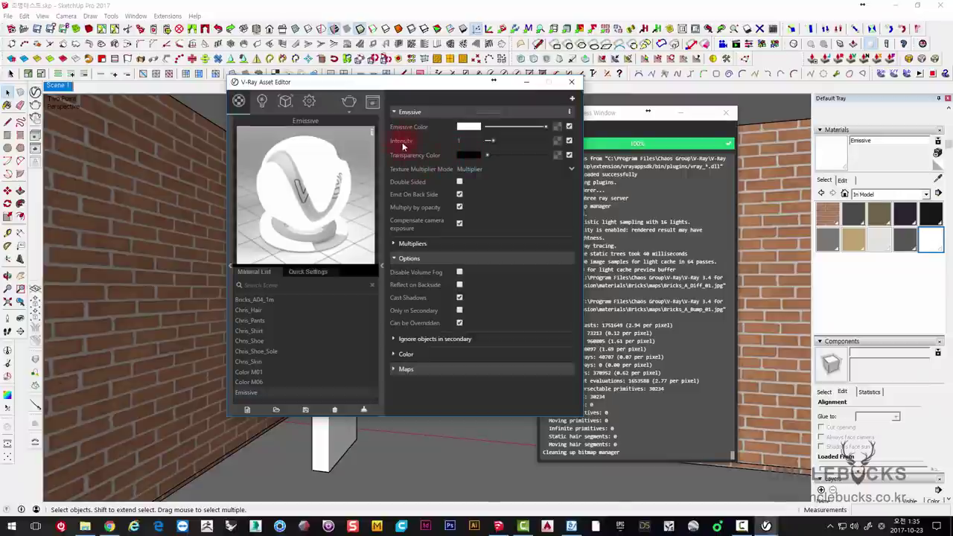
Step: Set the Emissive material's emission colour to magenta
{"action": "left_click", "coordinate": [467, 128]}
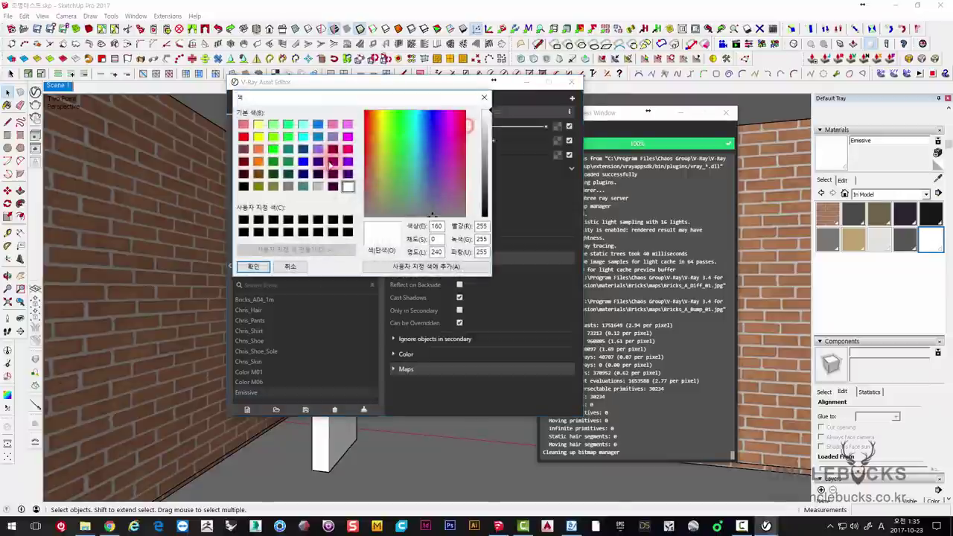
{"action": "left_click", "coordinate": [347, 149]}
{"action": "left_click", "coordinate": [254, 267]}
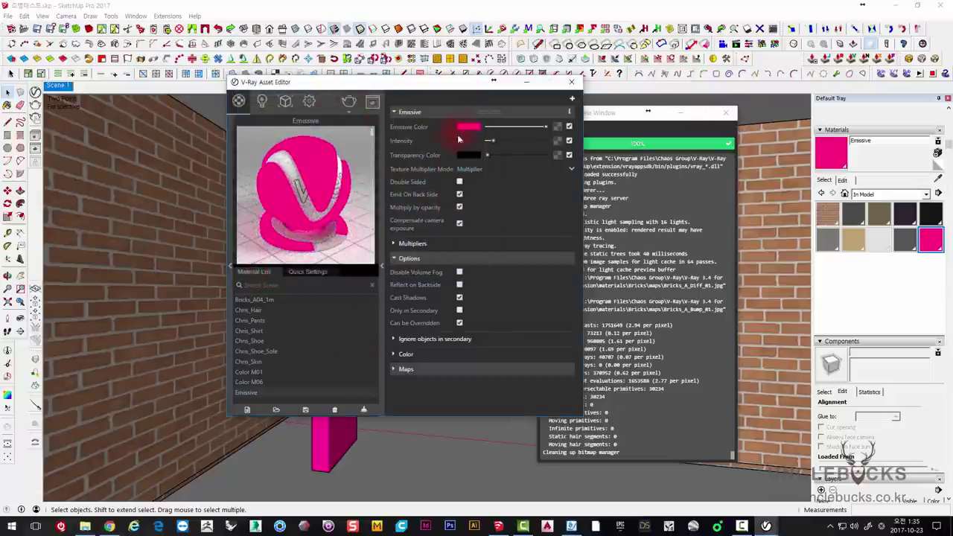
{"action": "left_click", "coordinate": [394, 112]}
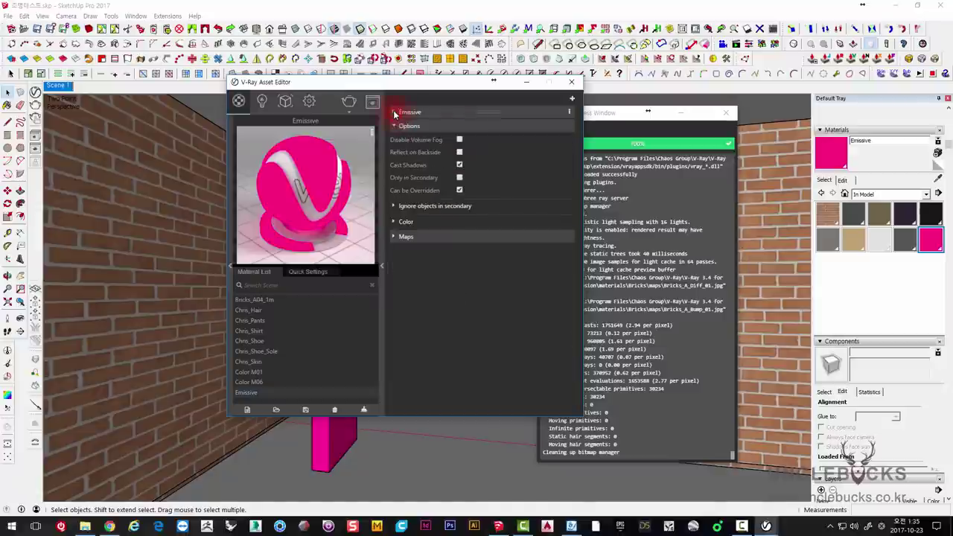
{"action": "left_click", "coordinate": [396, 126]}
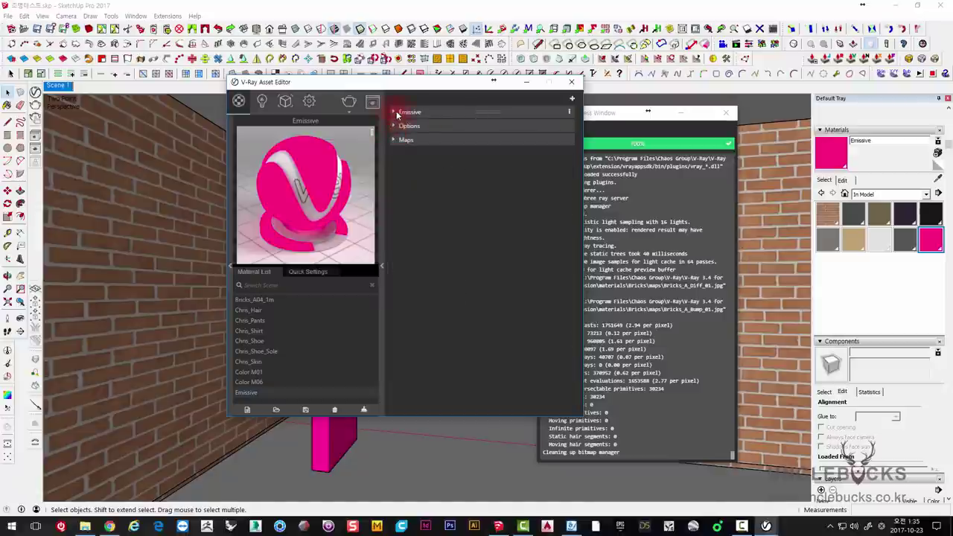
{"action": "left_click", "coordinate": [396, 112]}
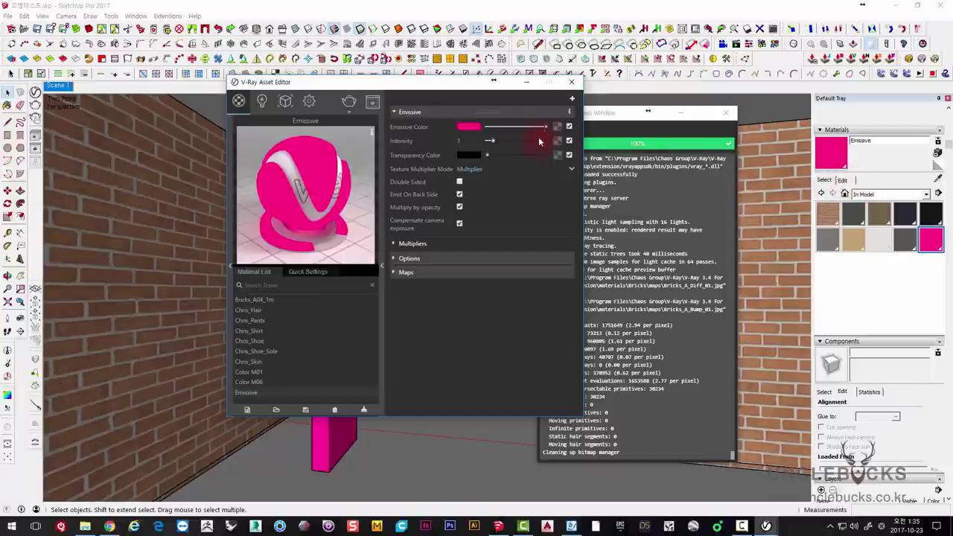
Step: Test-render the corridor, then close the frame buffer, Asset Editor and progress window
{"action": "left_click", "coordinate": [350, 104]}
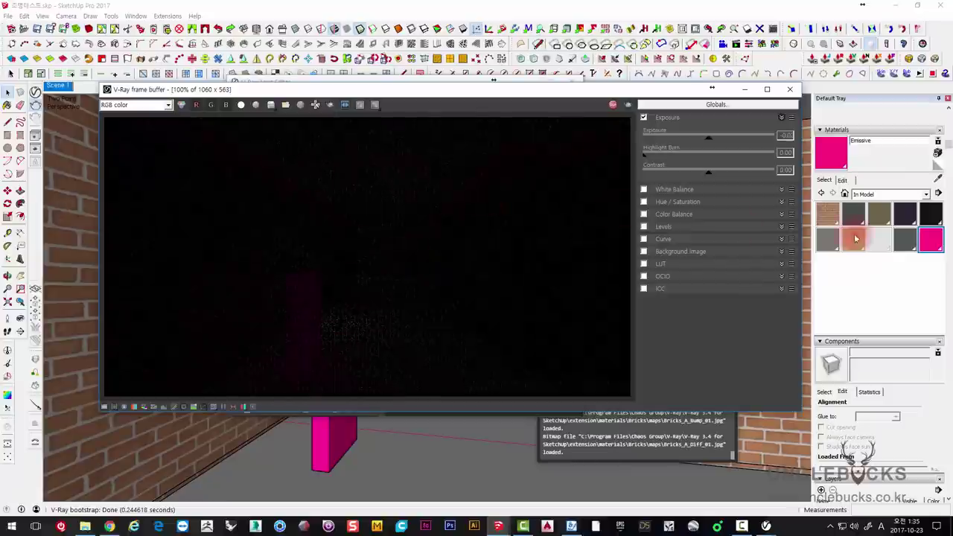
{"action": "left_click", "coordinate": [841, 180]}
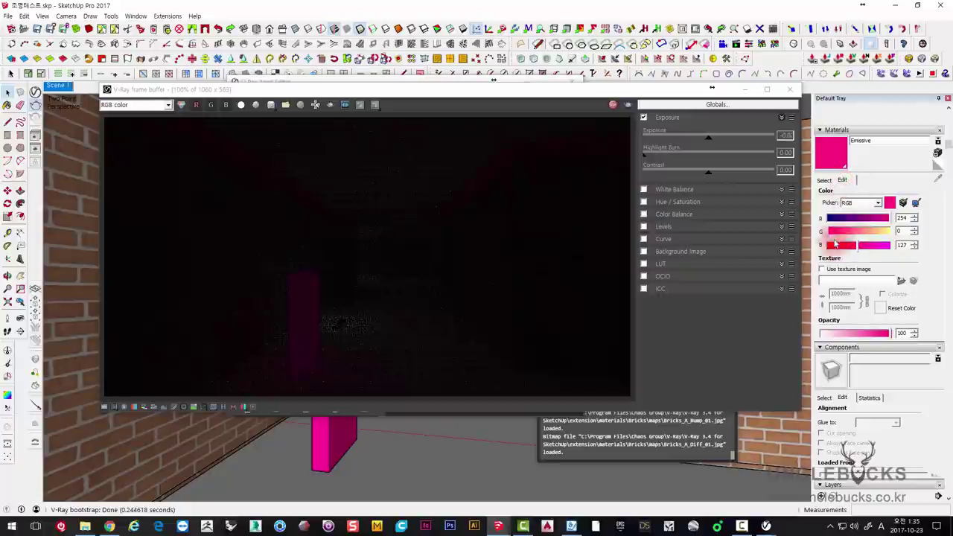
{"action": "left_click", "coordinate": [610, 93]}
{"action": "left_click", "coordinate": [790, 90]}
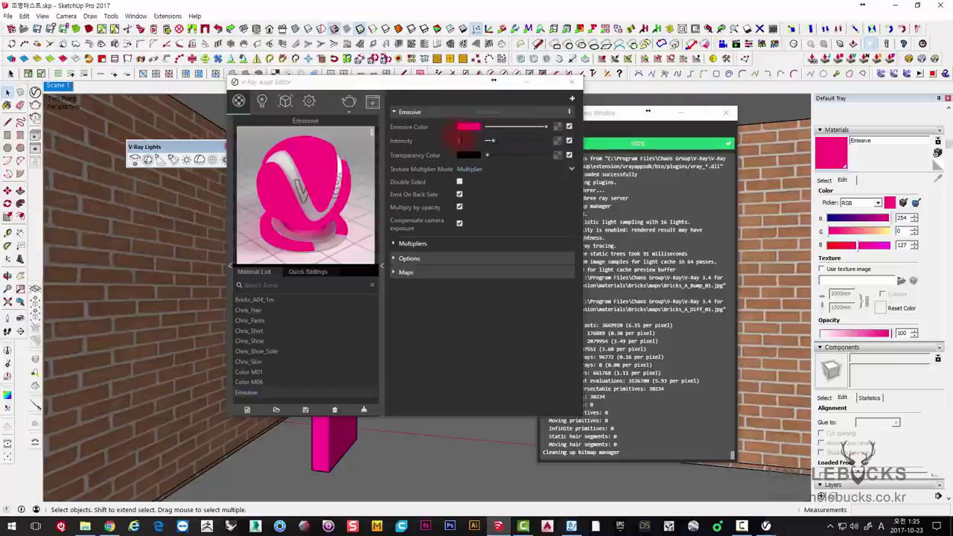
{"action": "left_click", "coordinate": [460, 141]}
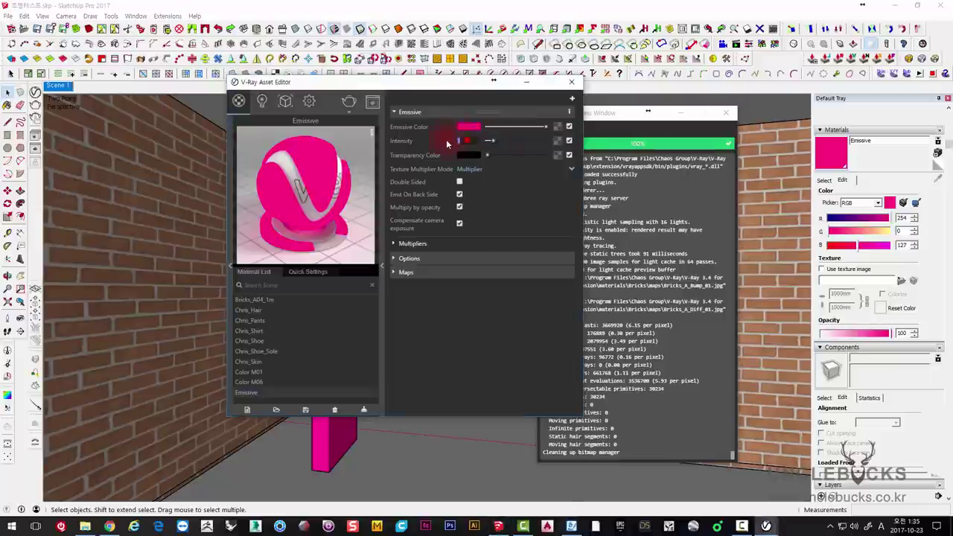
{"action": "left_click", "coordinate": [571, 90]}
{"action": "left_click", "coordinate": [725, 113]}
Step: Delete both pink panels from the corridor
{"action": "left_click", "coordinate": [335, 391]}
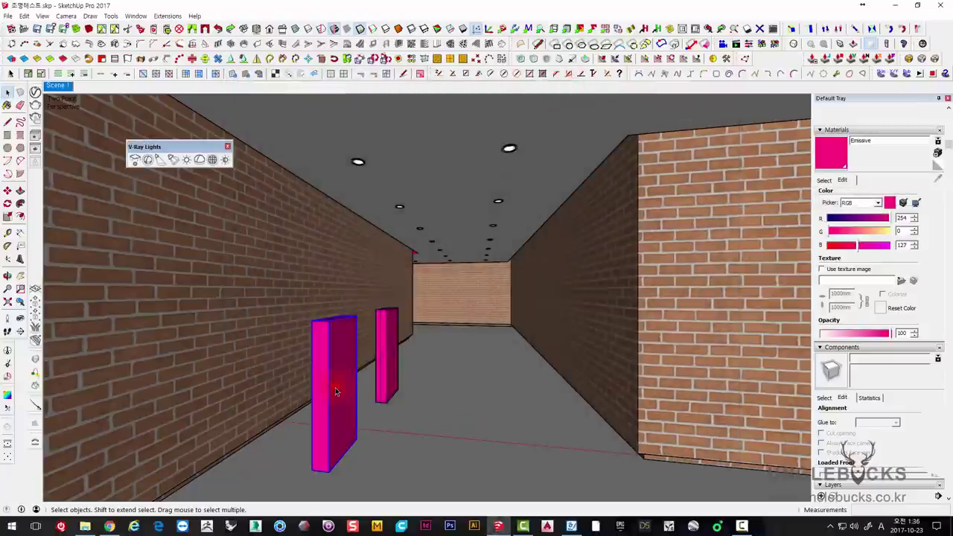
{"action": "key", "text": "Delete"}
{"action": "left_click", "coordinate": [395, 315]}
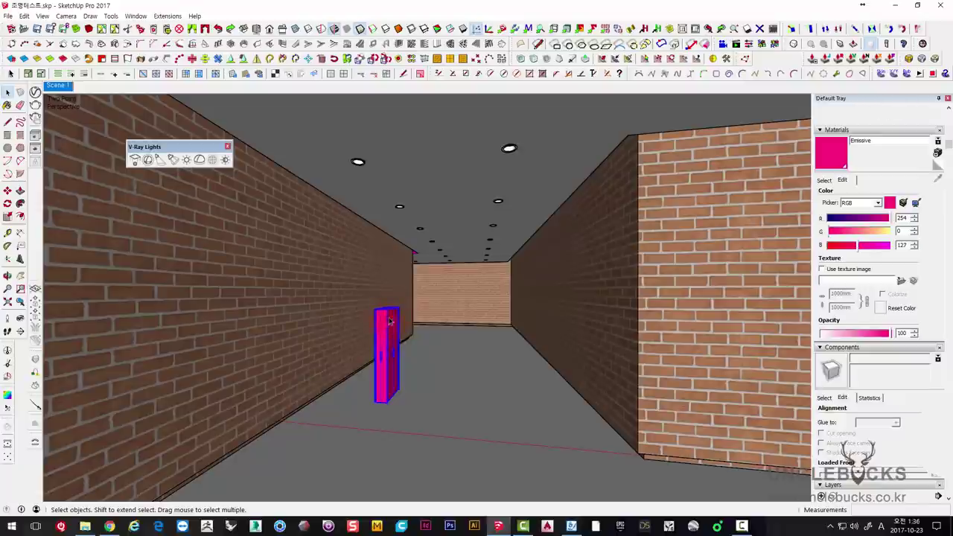
{"action": "key", "text": "Delete"}
{"action": "left_click", "coordinate": [381, 334]}
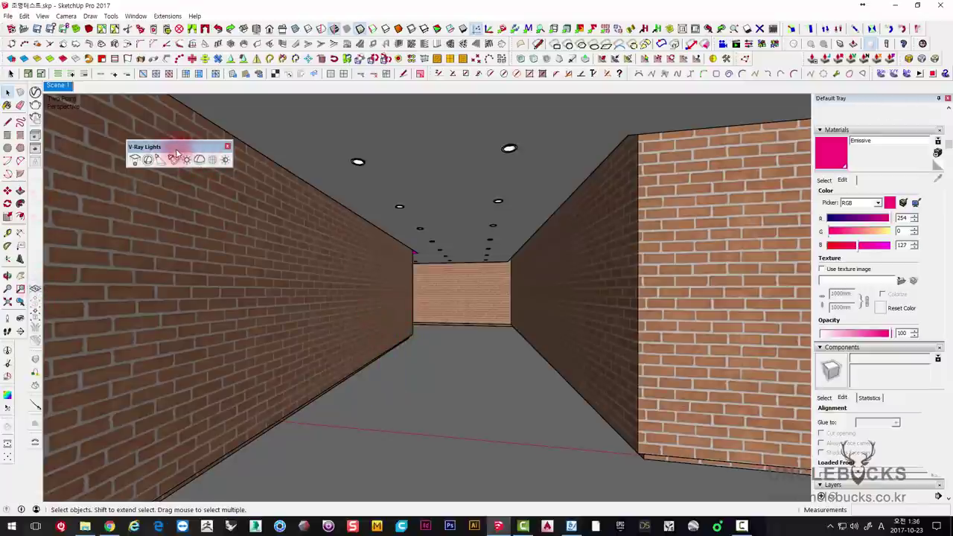
Step: Dock the V-Ray Lights toolbar and place an Omni Light near the ceiling, lowered slightly
{"action": "left_click_drag", "start_coordinate": [176, 148], "coordinate": [37, 171]}
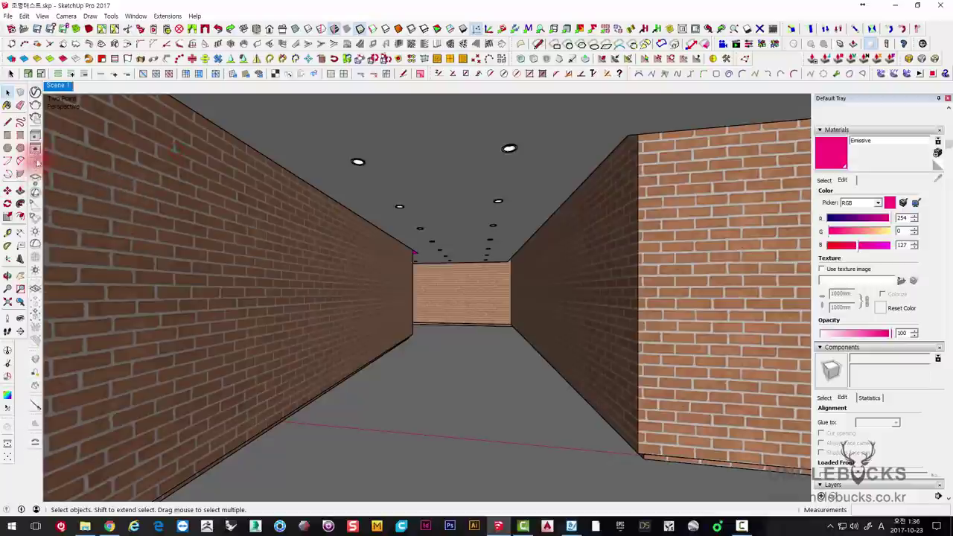
{"action": "left_click", "coordinate": [35, 232]}
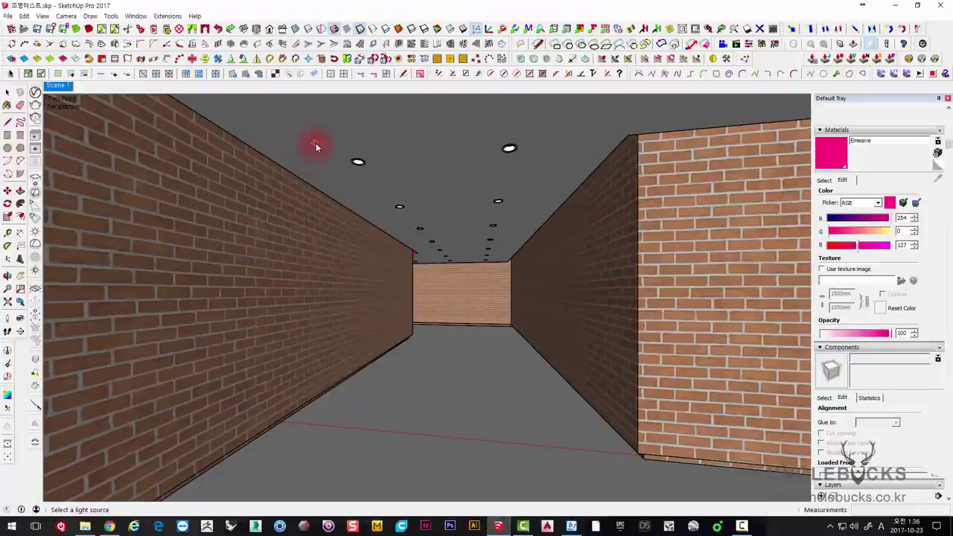
{"action": "left_click", "coordinate": [316, 153]}
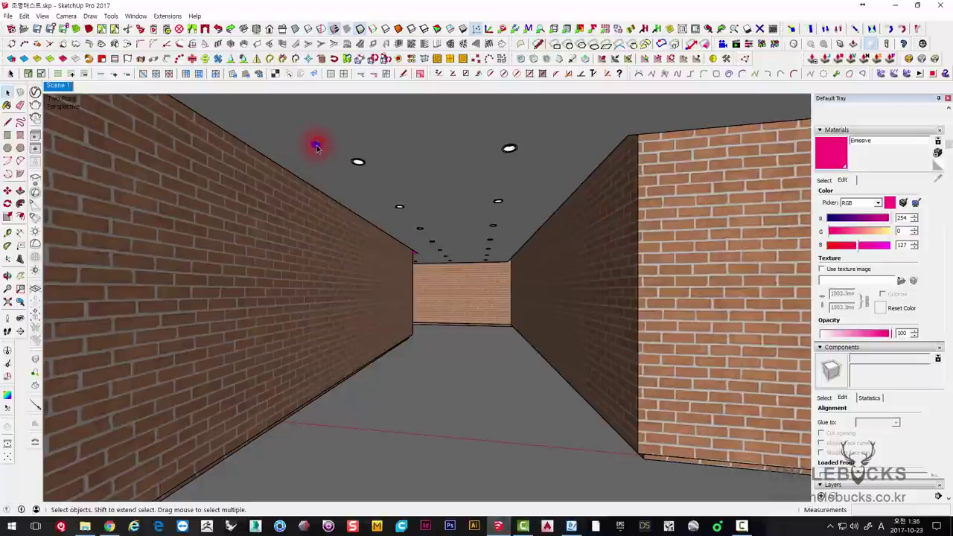
{"action": "left_click", "coordinate": [297, 183]}
{"action": "key", "text": "m"}
{"action": "left_click_drag", "start_coordinate": [256, 183], "coordinate": [255, 224]}
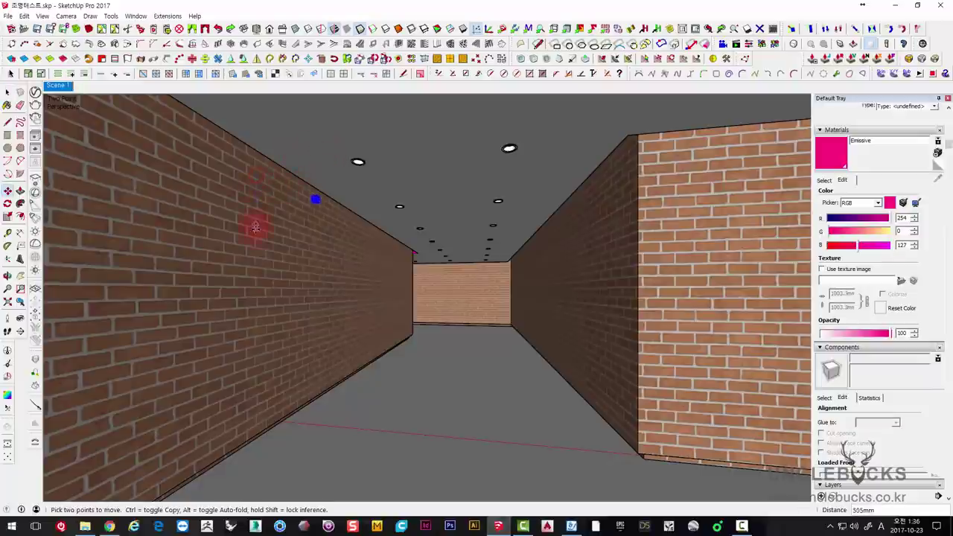
{"action": "key", "text": "space"}
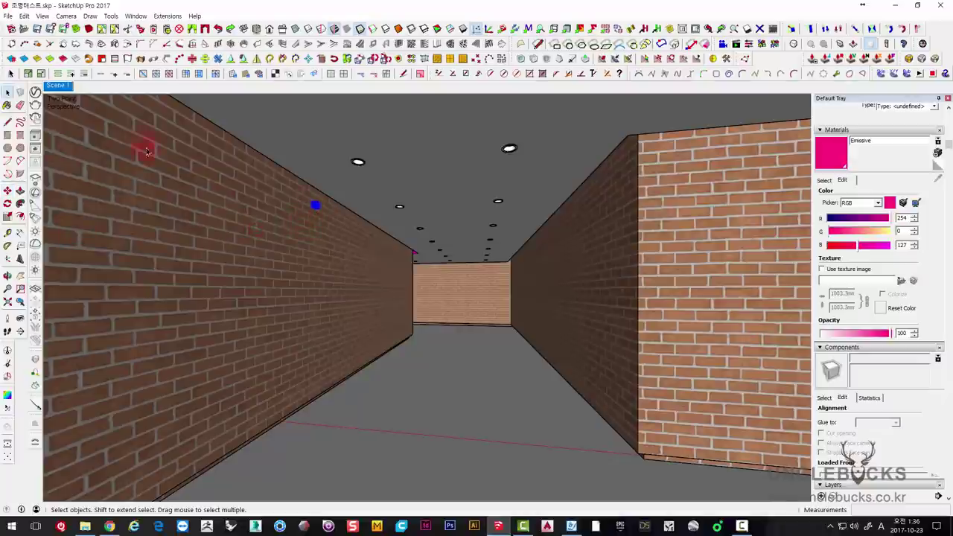
Step: Set the omni light to intensity 50000 with Inverse Square decay and test-render the corridor
{"action": "left_click", "coordinate": [35, 93]}
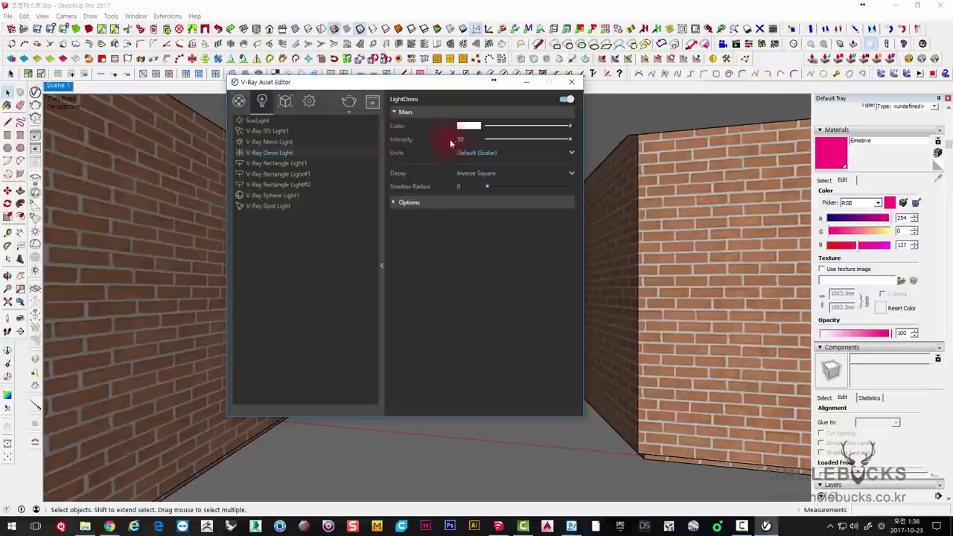
{"action": "left_click", "coordinate": [472, 175]}
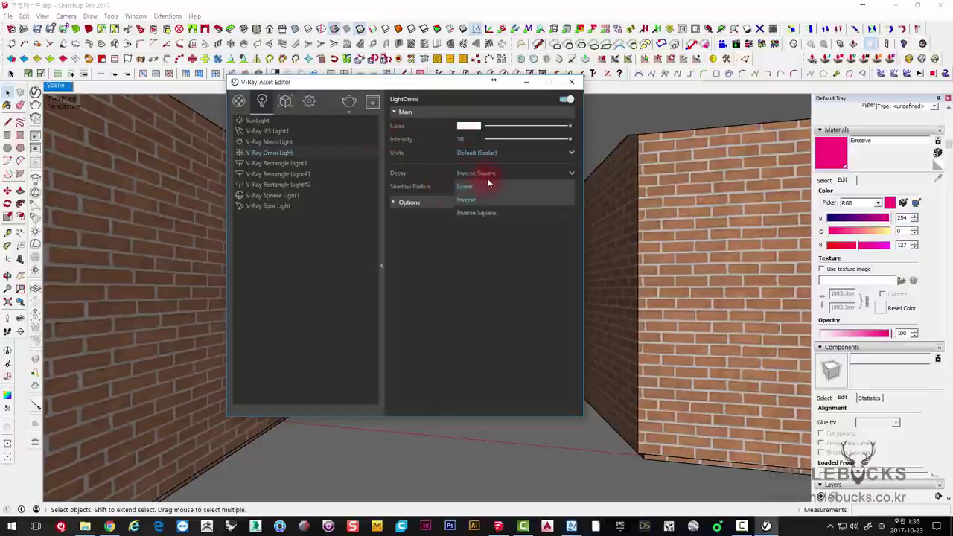
{"action": "left_click", "coordinate": [487, 172]}
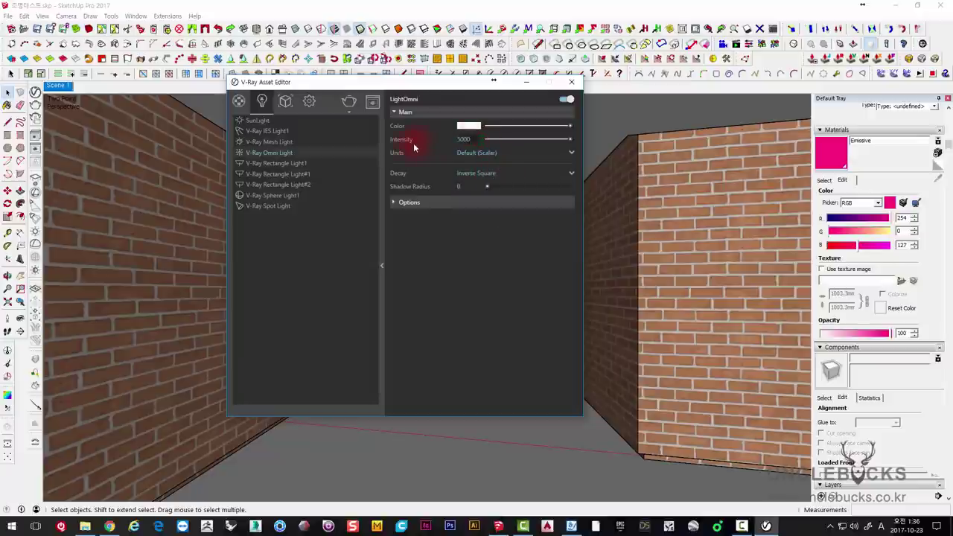
{"action": "left_click", "coordinate": [345, 106]}
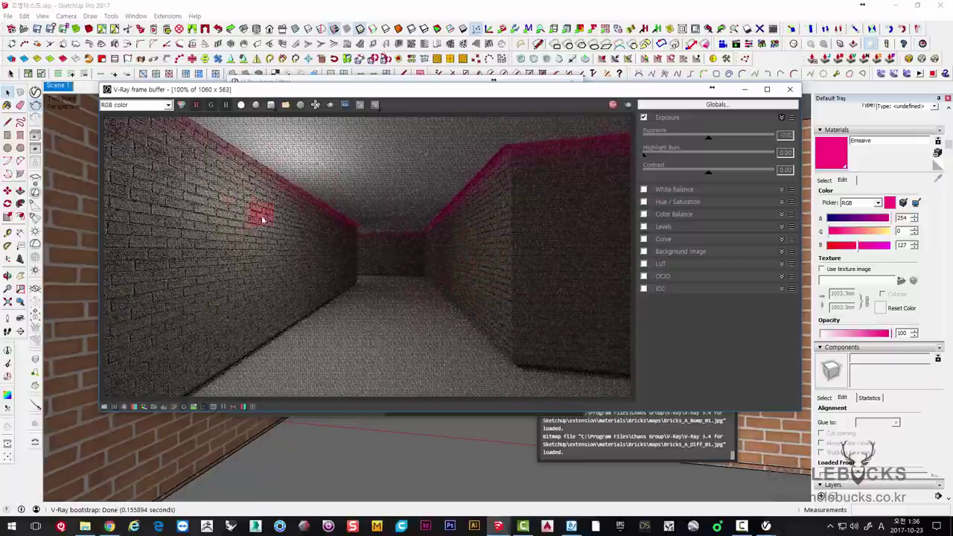
{"action": "left_click", "coordinate": [613, 104]}
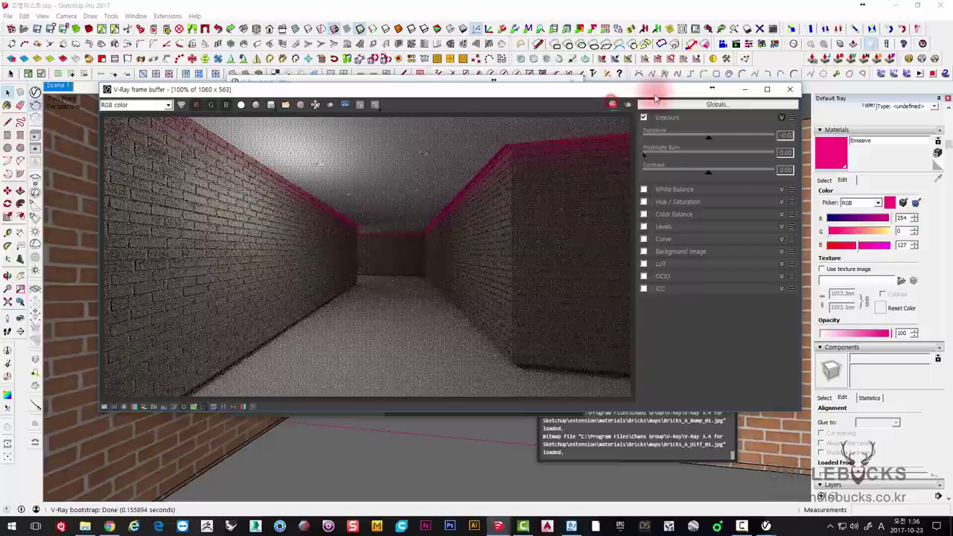
{"action": "left_click", "coordinate": [791, 96]}
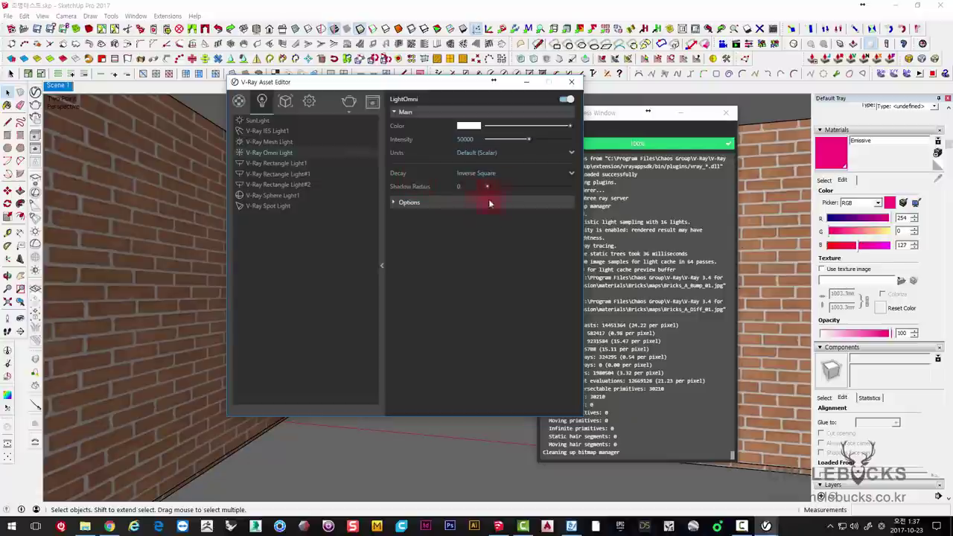
Step: Close the omni light's Asset Editor and the V-Ray Progress Window
{"action": "left_click", "coordinate": [406, 202]}
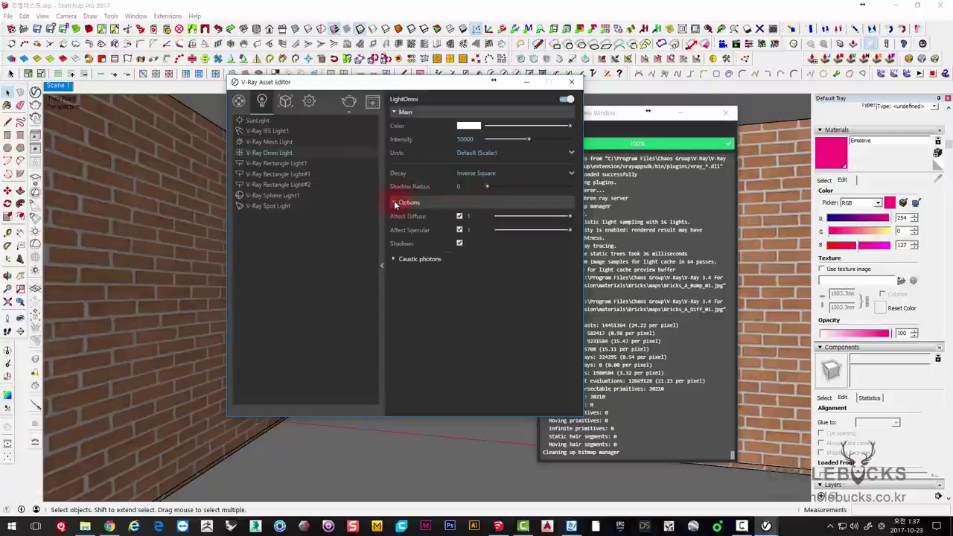
{"action": "left_click", "coordinate": [396, 203]}
{"action": "mouse_move", "coordinate": [436, 82]}
{"action": "left_mouse_down"}
{"action": "mouse_move", "coordinate": [549, 192]}
{"action": "mouse_move", "coordinate": [504, 181]}
{"action": "left_mouse_up"}
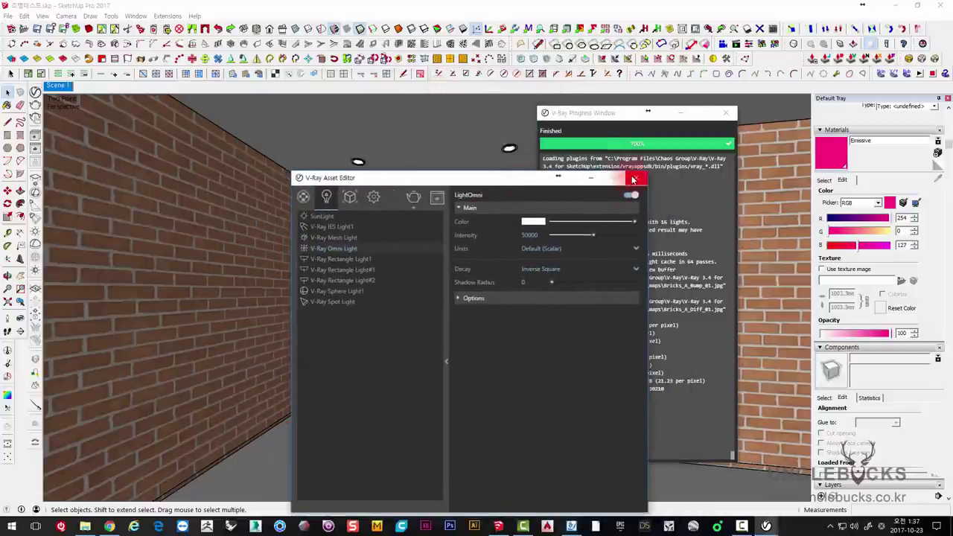
{"action": "left_click", "coordinate": [632, 179]}
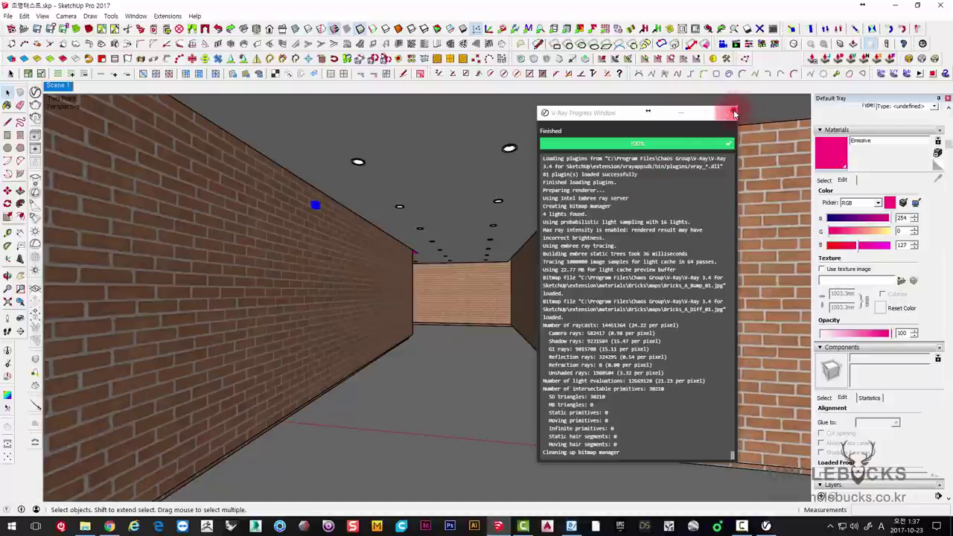
{"action": "left_click", "coordinate": [732, 112]}
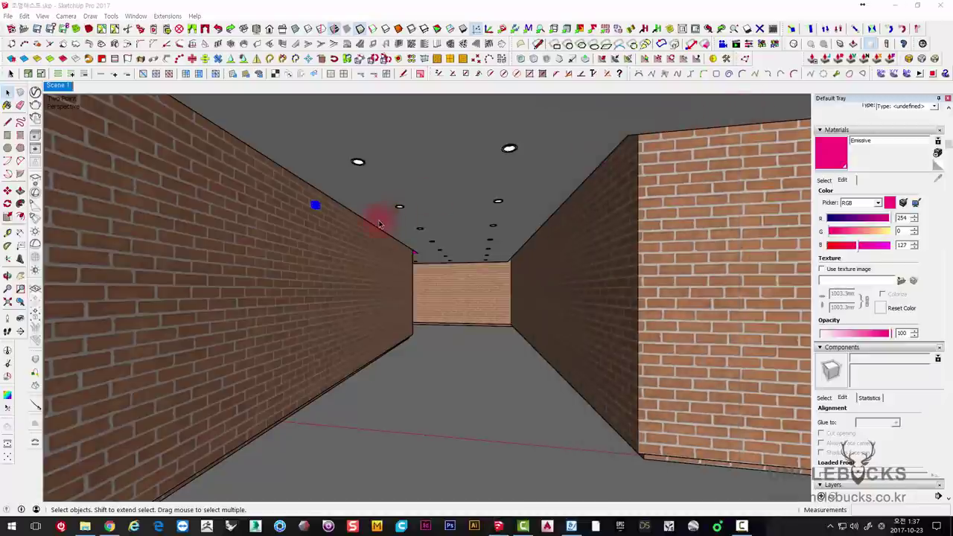